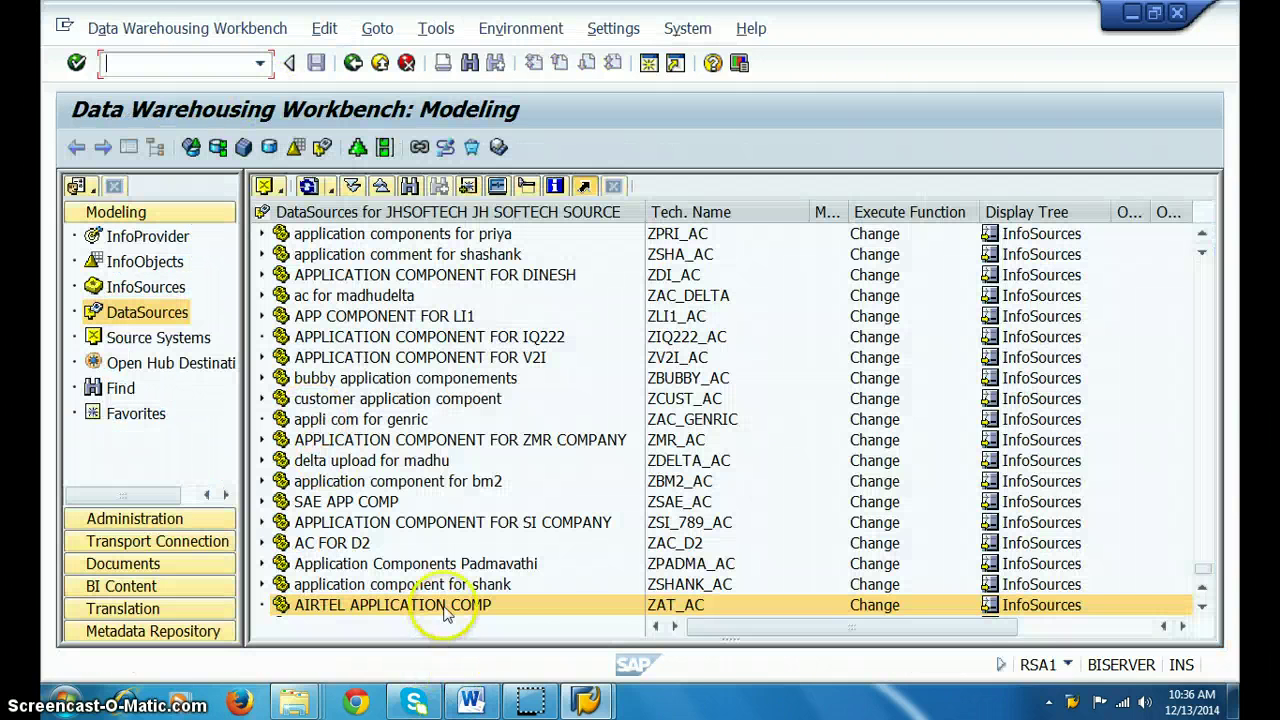
Select APPLICATION COMPONENT FOR BENZ in the DataSources tree and open a blank workbook in Microsoft Excel 2010
{"action": "left_click", "coordinate": [1202, 606]}
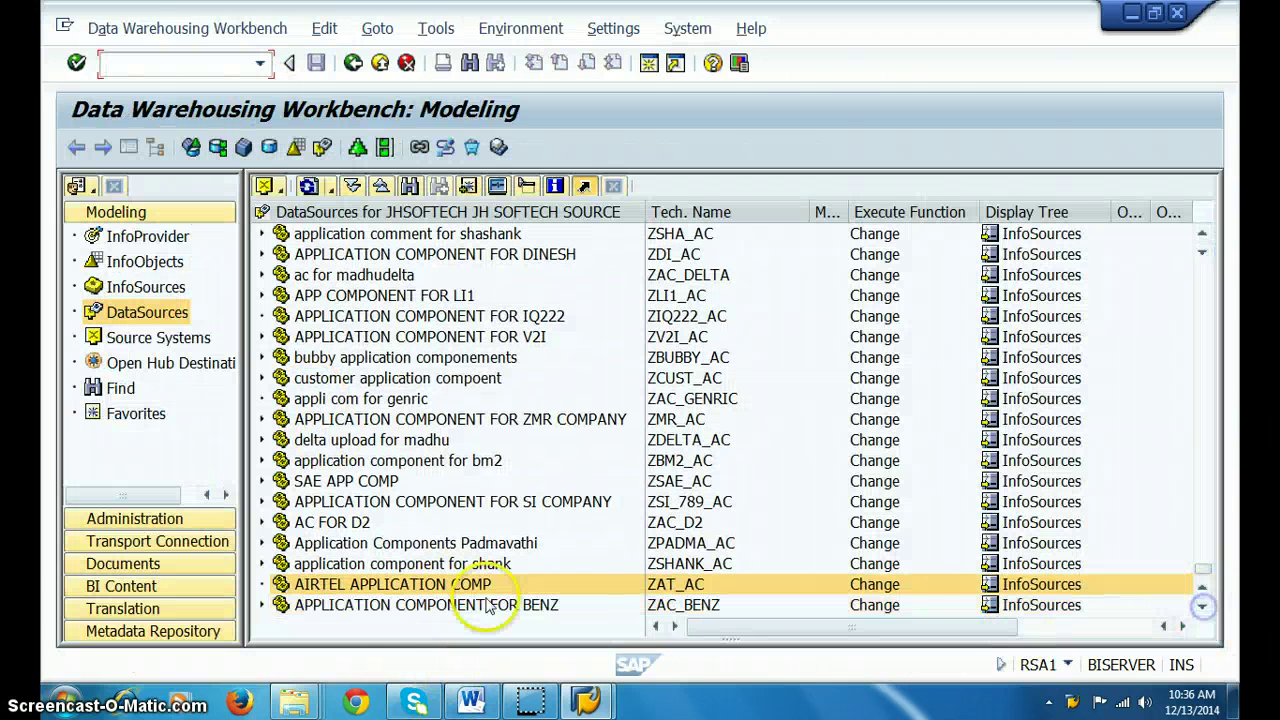
{"action": "left_click", "coordinate": [373, 605]}
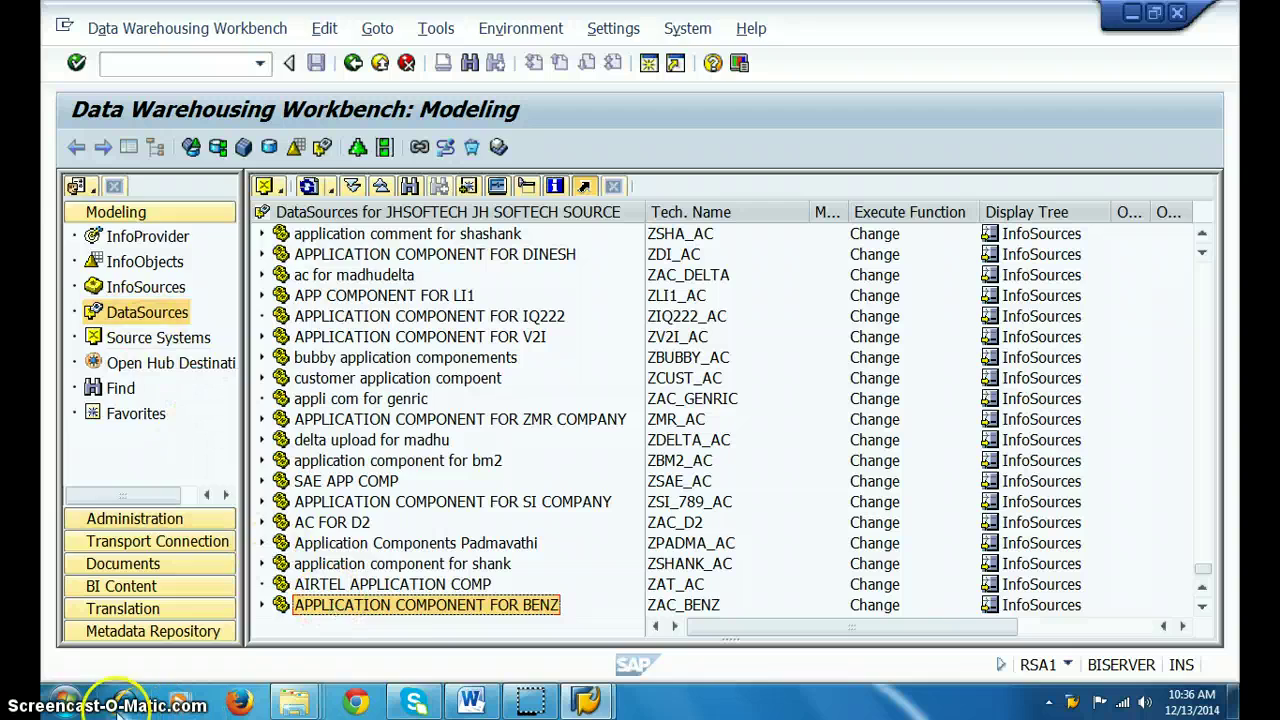
{"action": "left_click", "coordinate": [65, 700]}
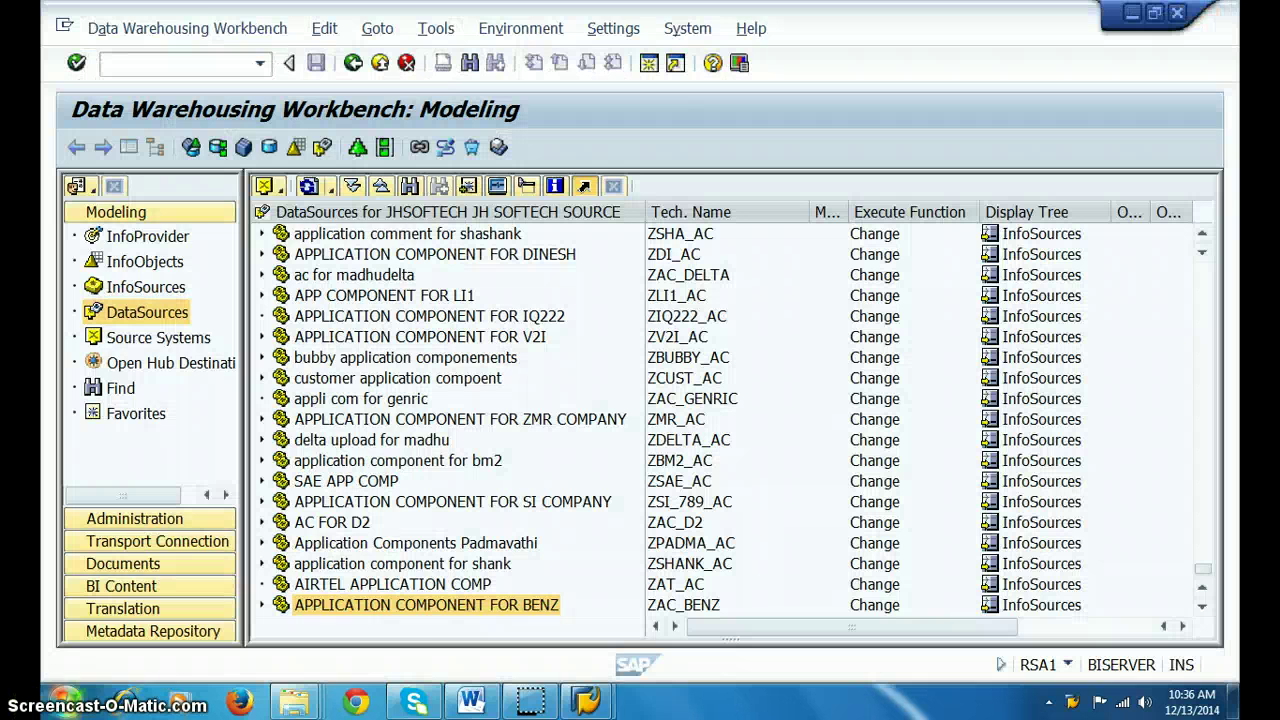
{"action": "left_click", "coordinate": [65, 700]}
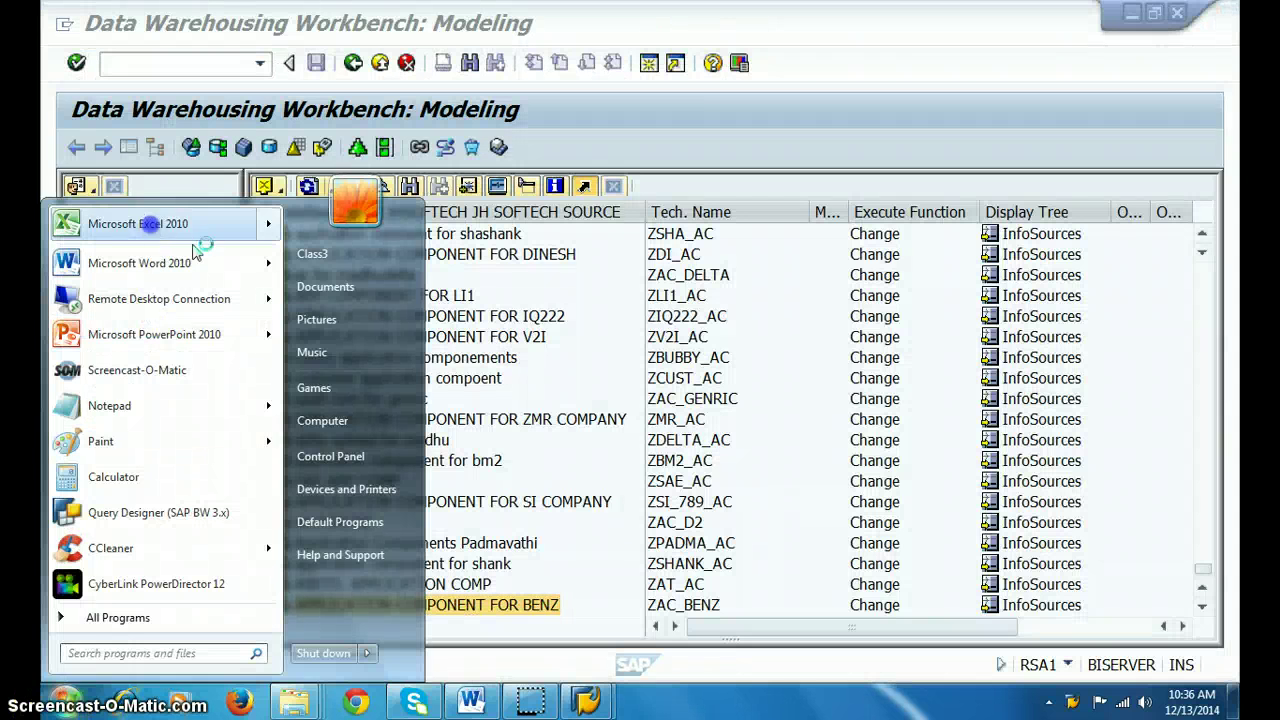
{"action": "left_click", "coordinate": [150, 226]}
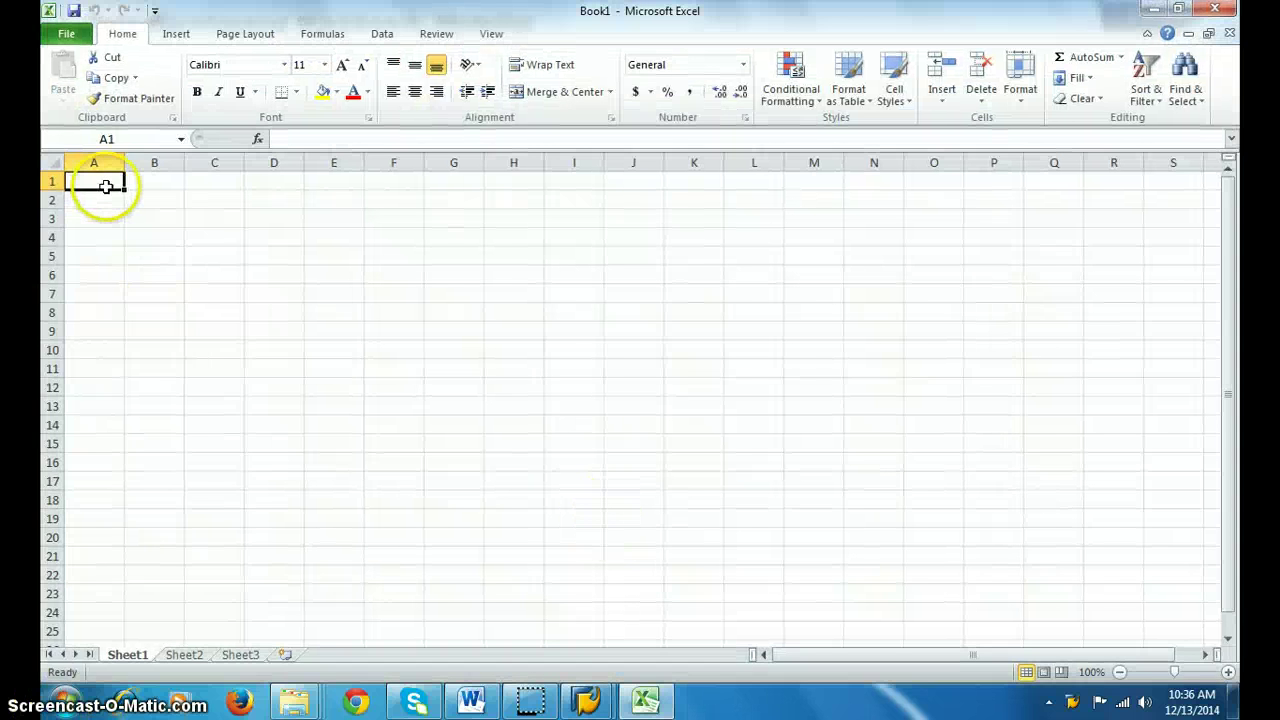
Enter the column headers MATNO, MATNA and QNTY in cells A1 to C1
{"action": "type", "text": "ENO"}
{"action": "key", "text": "Tab"}
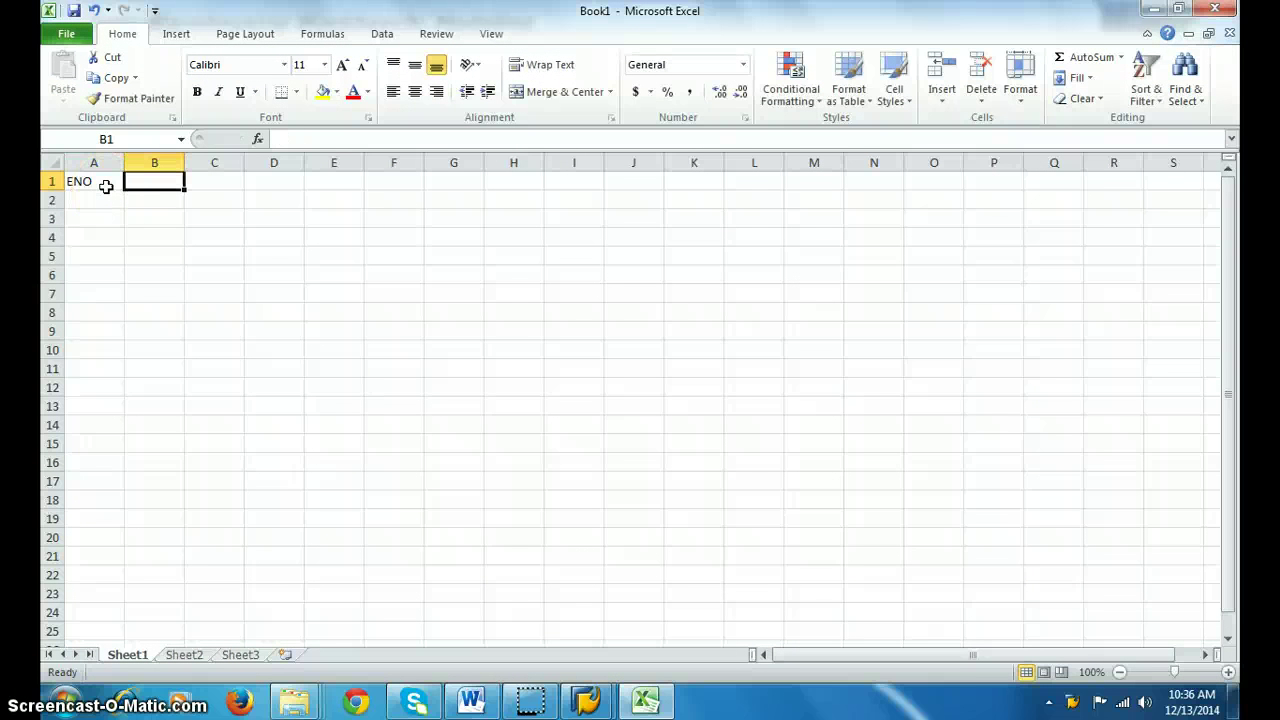
{"action": "left_click", "coordinate": [106, 187]}
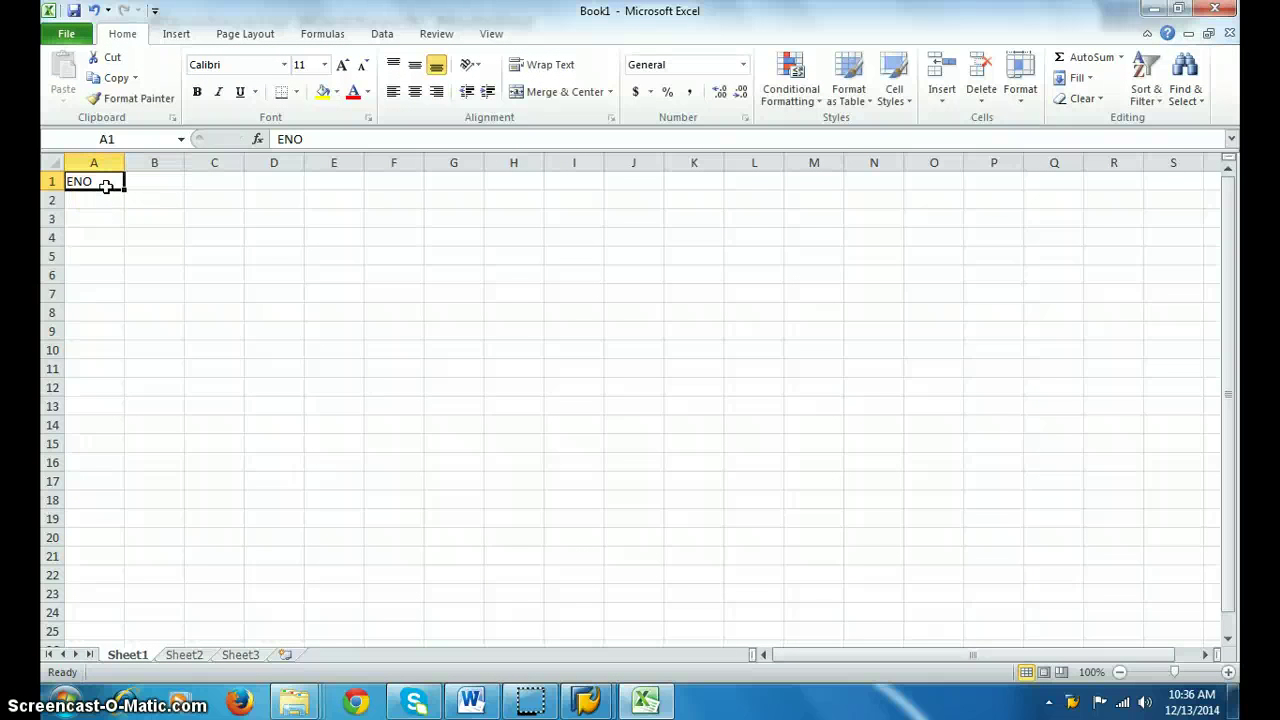
{"action": "type", "text": "MAT"}
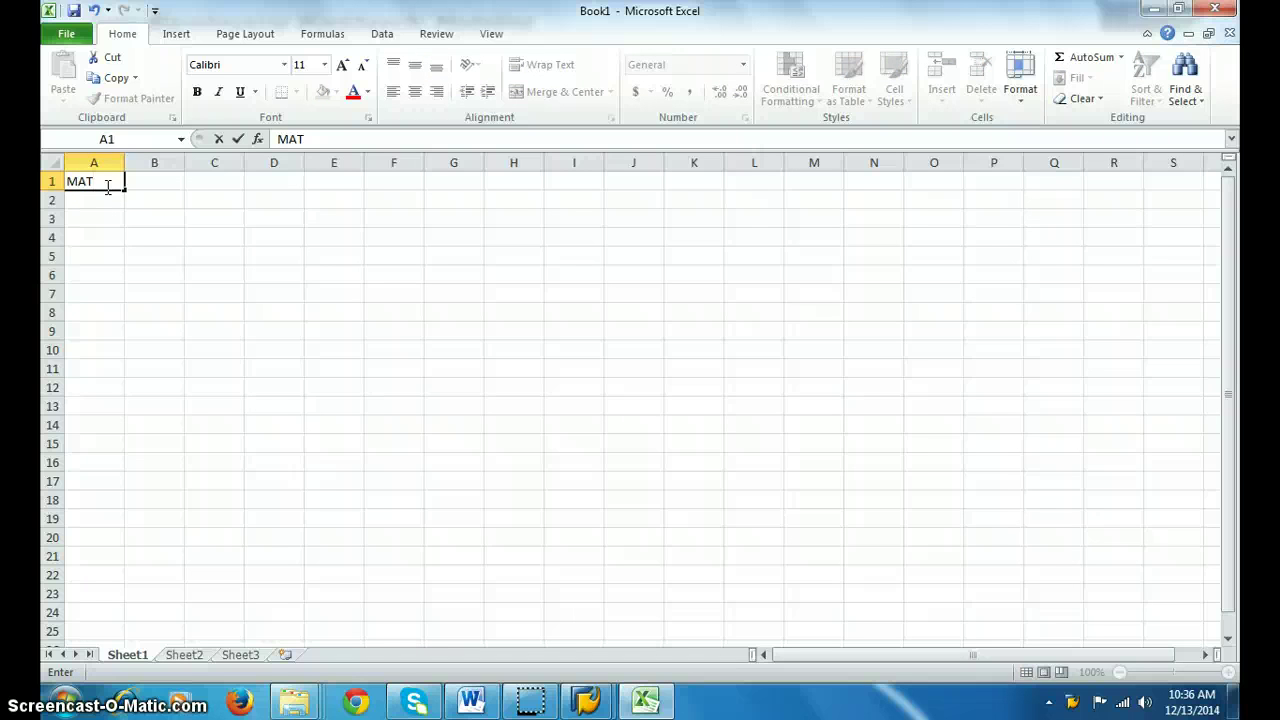
{"action": "type", "text": "NO"}
{"action": "key", "text": "Tab"}
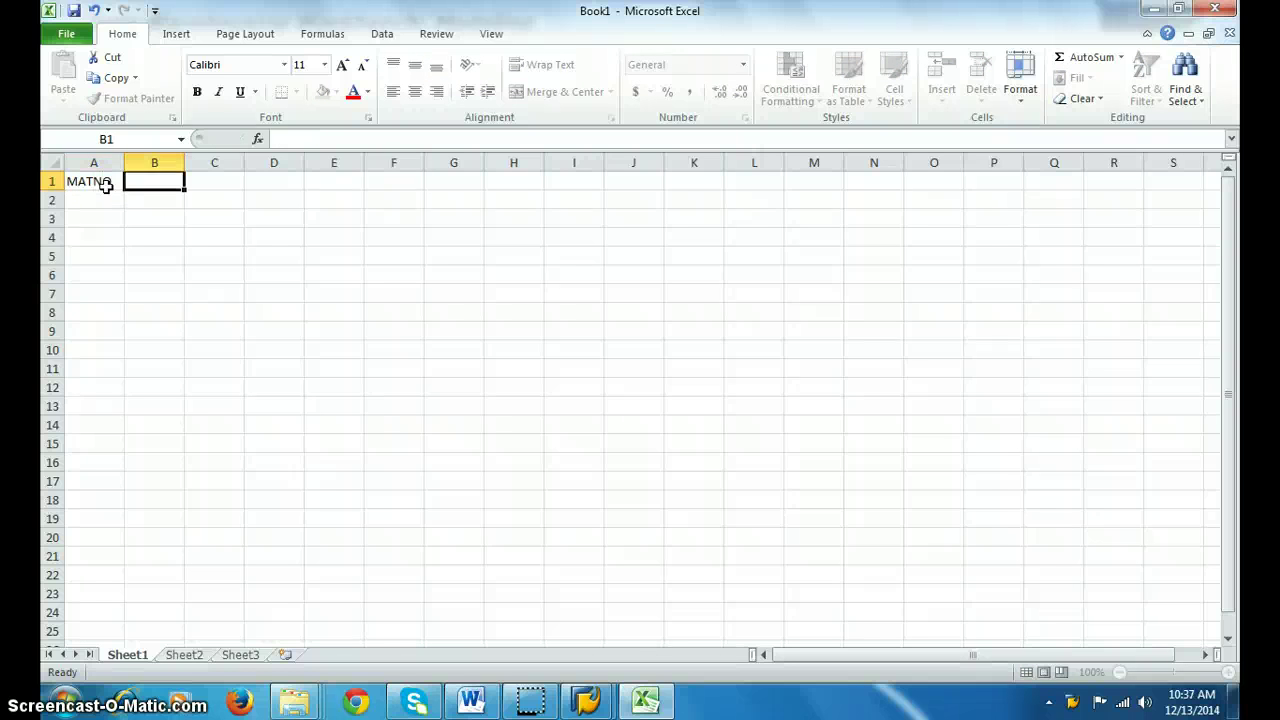
{"action": "type", "text": "MATNA"}
{"action": "key", "text": "Tab"}
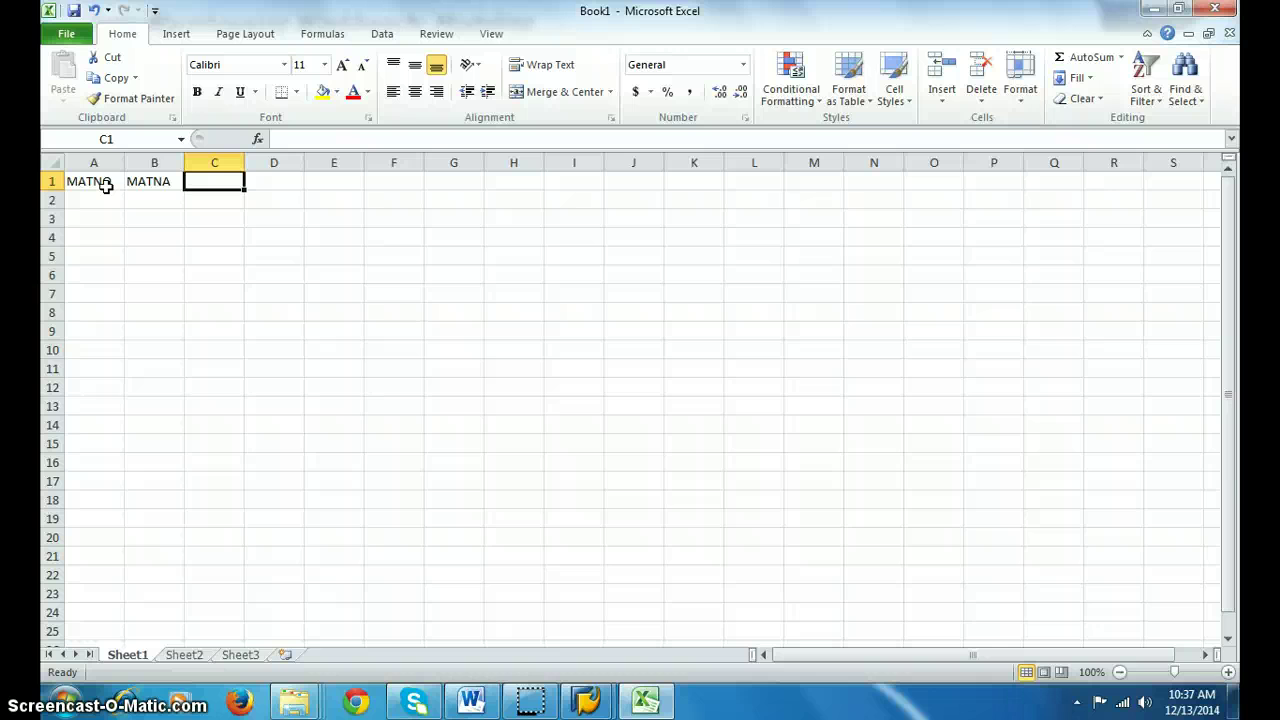
{"action": "type", "text": "QNTY"}
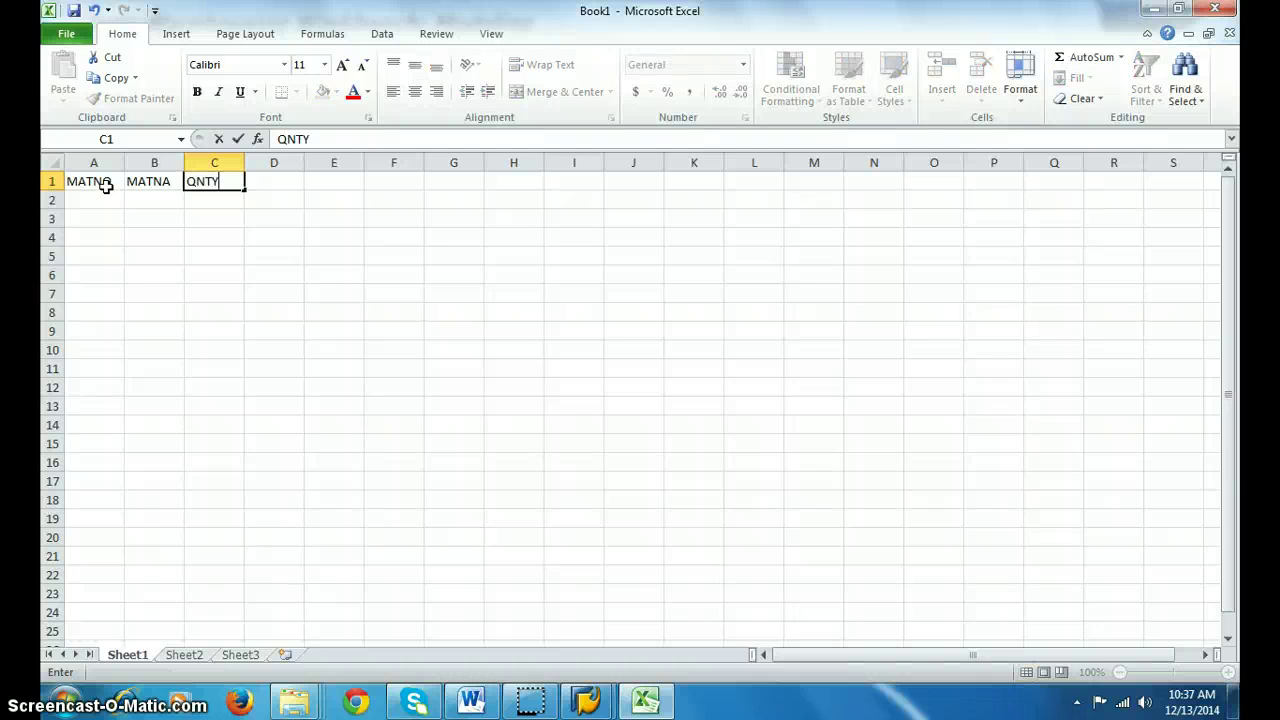
{"action": "key", "text": "Tab"}
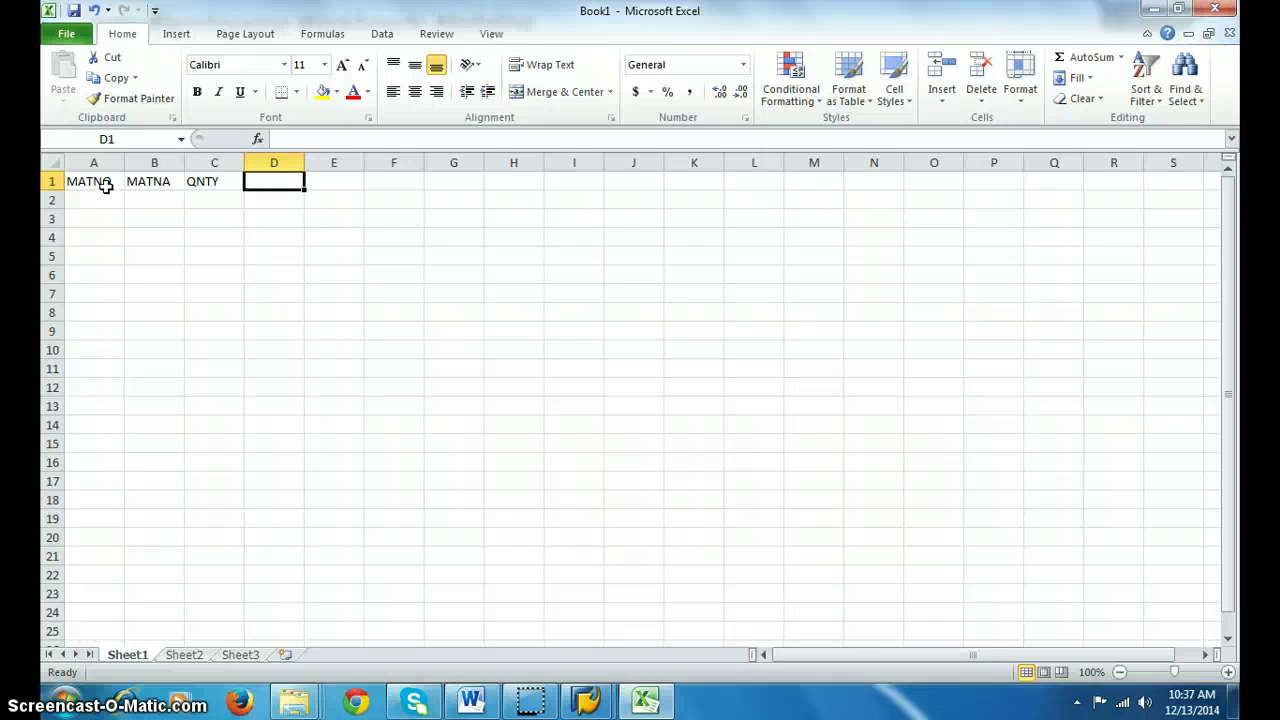
Enter the column headers AMOUNT, CURR and DOM in cells D1 to F1
{"action": "type", "text": "AMI"}
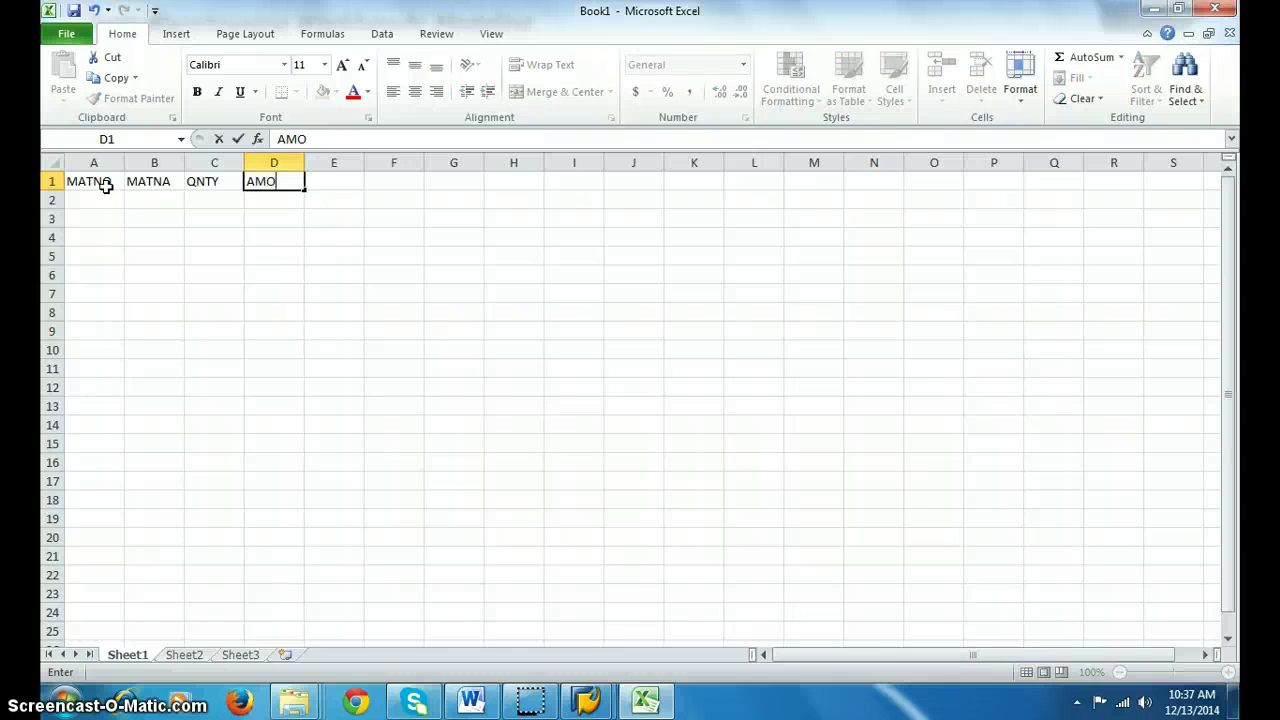
{"action": "type", "text": "UNT"}
{"action": "key", "text": "Tab"}
{"action": "type", "text": "CU"}
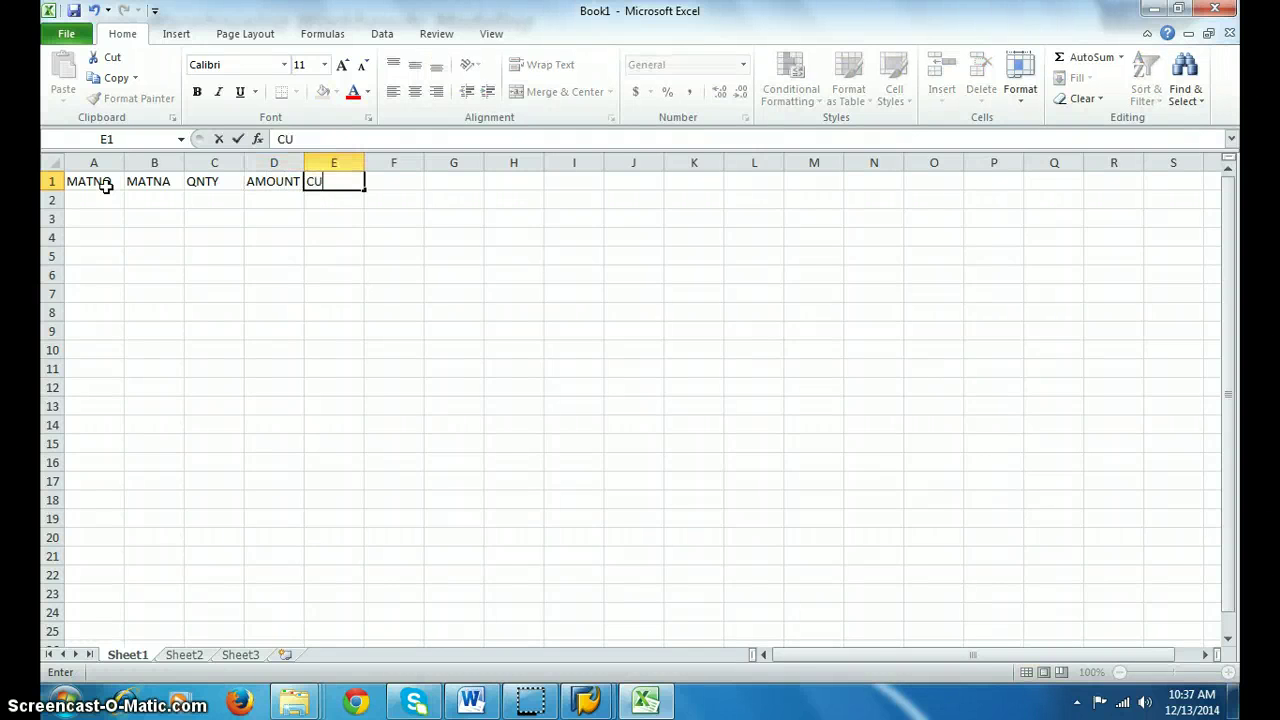
{"action": "type", "text": "RR"}
{"action": "key", "text": "Tab"}
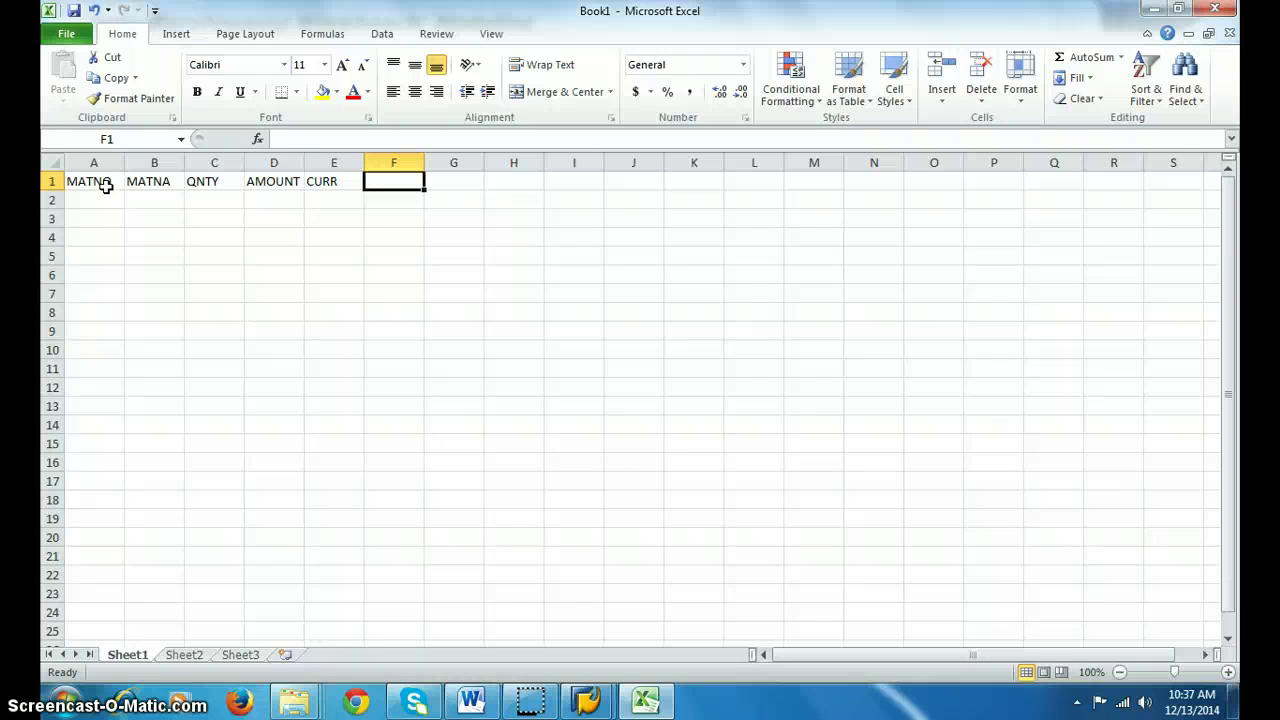
{"action": "type", "text": "C"}
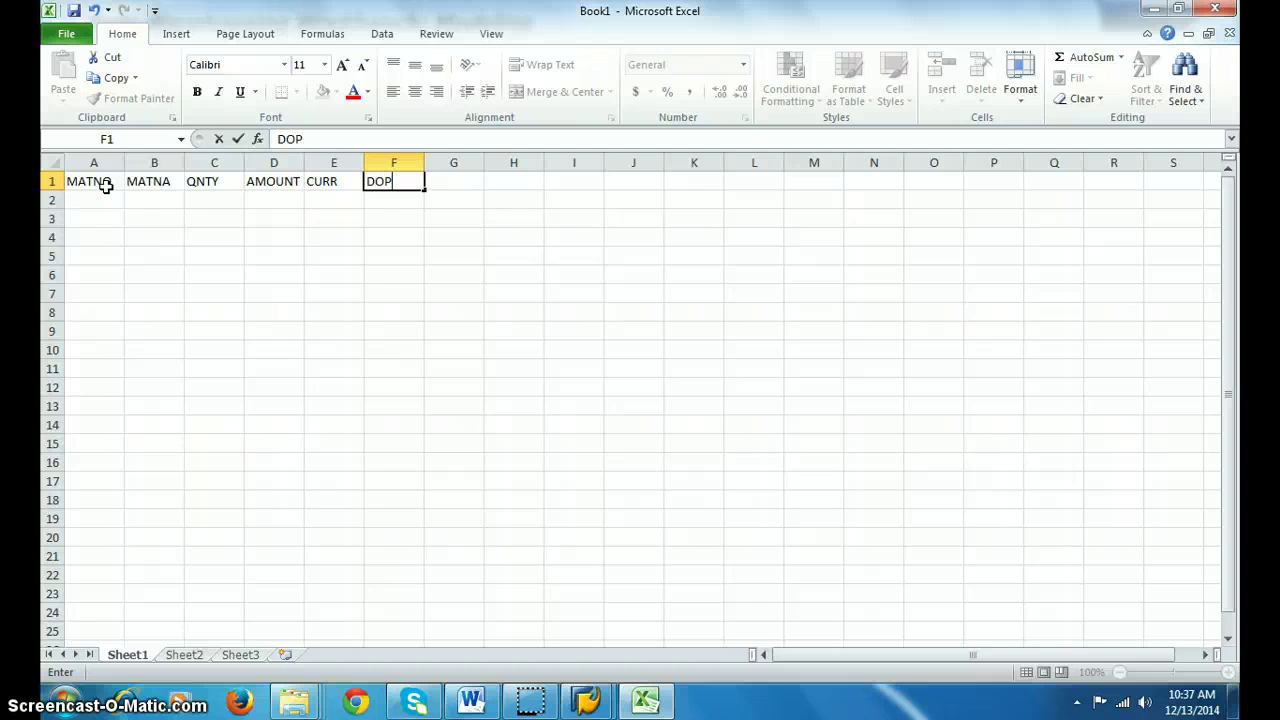
{"action": "left_click", "coordinate": [100, 200]}
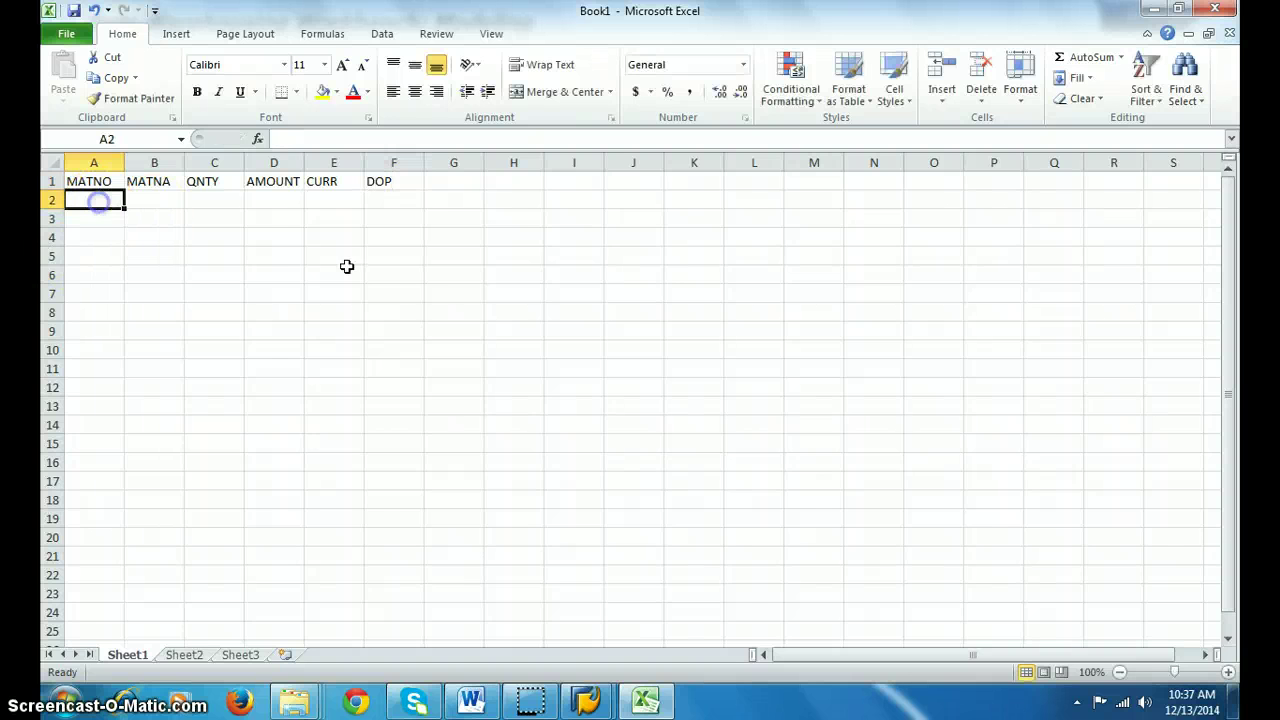
{"action": "double_click", "coordinate": [390, 182]}
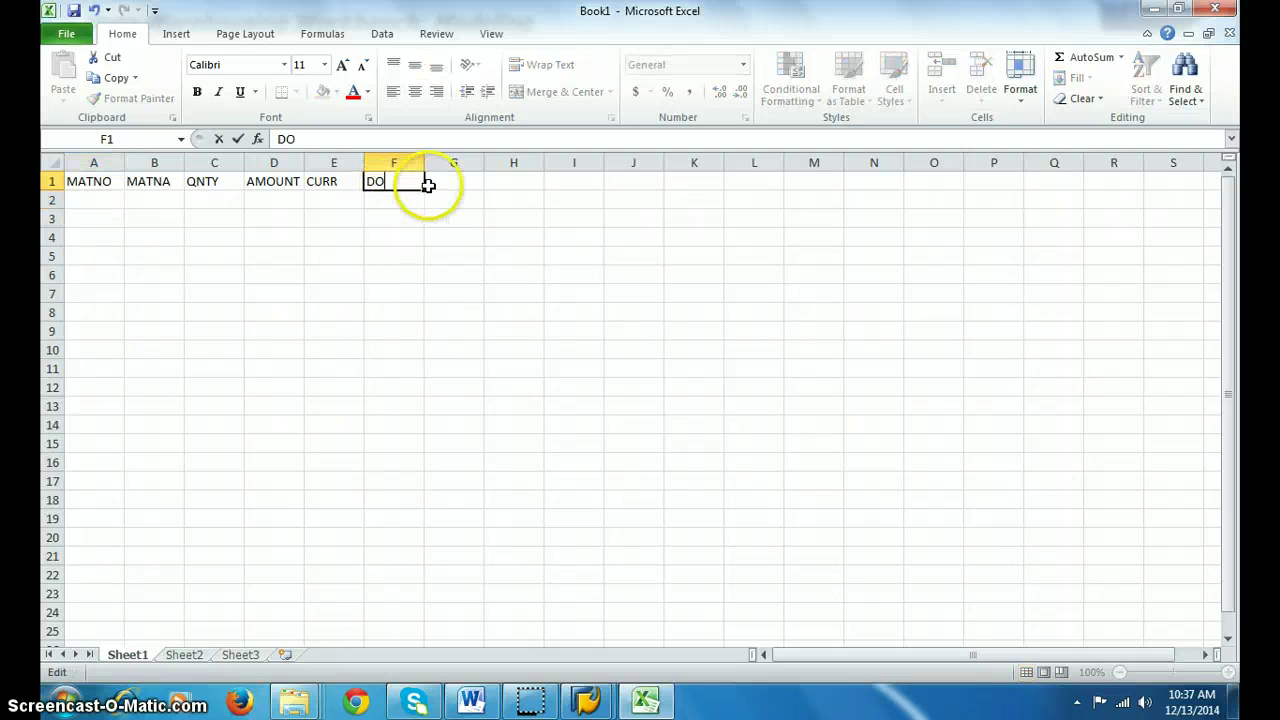
{"action": "left_click", "coordinate": [94, 201]}
Enter MAT1 in A2 and fill the series down to MAT13 in A14
{"action": "type", "text": "1"}
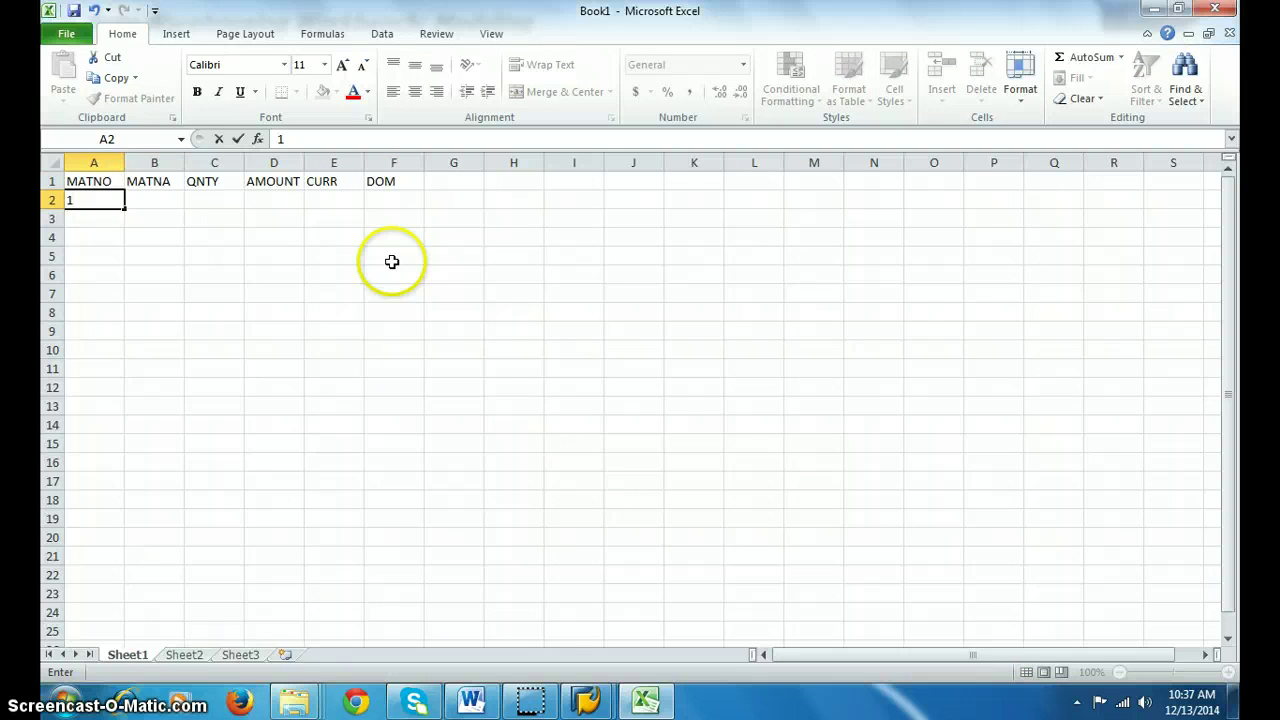
{"action": "type", "text": "MAT"}
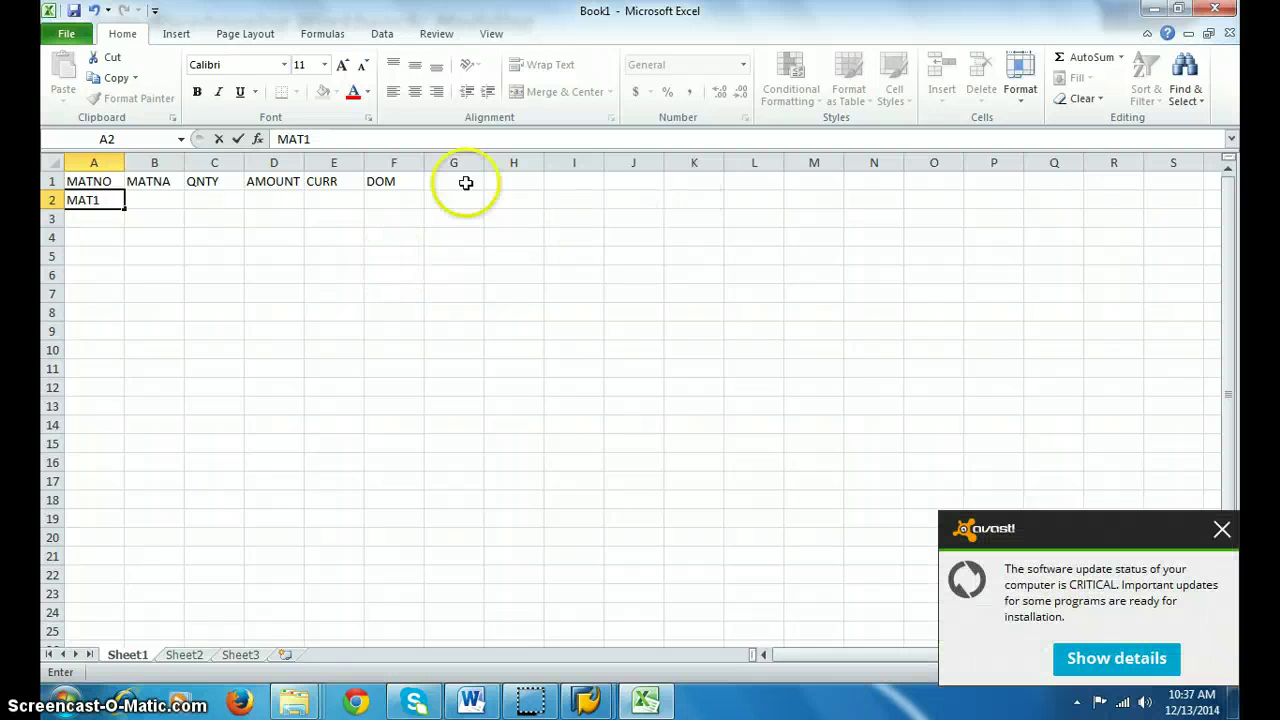
{"action": "key", "text": "Return"}
{"action": "left_click", "coordinate": [108, 205]}
{"action": "left_click_drag", "start_coordinate": [124, 210], "coordinate": [134, 444]}
{"action": "left_click", "coordinate": [140, 445]}
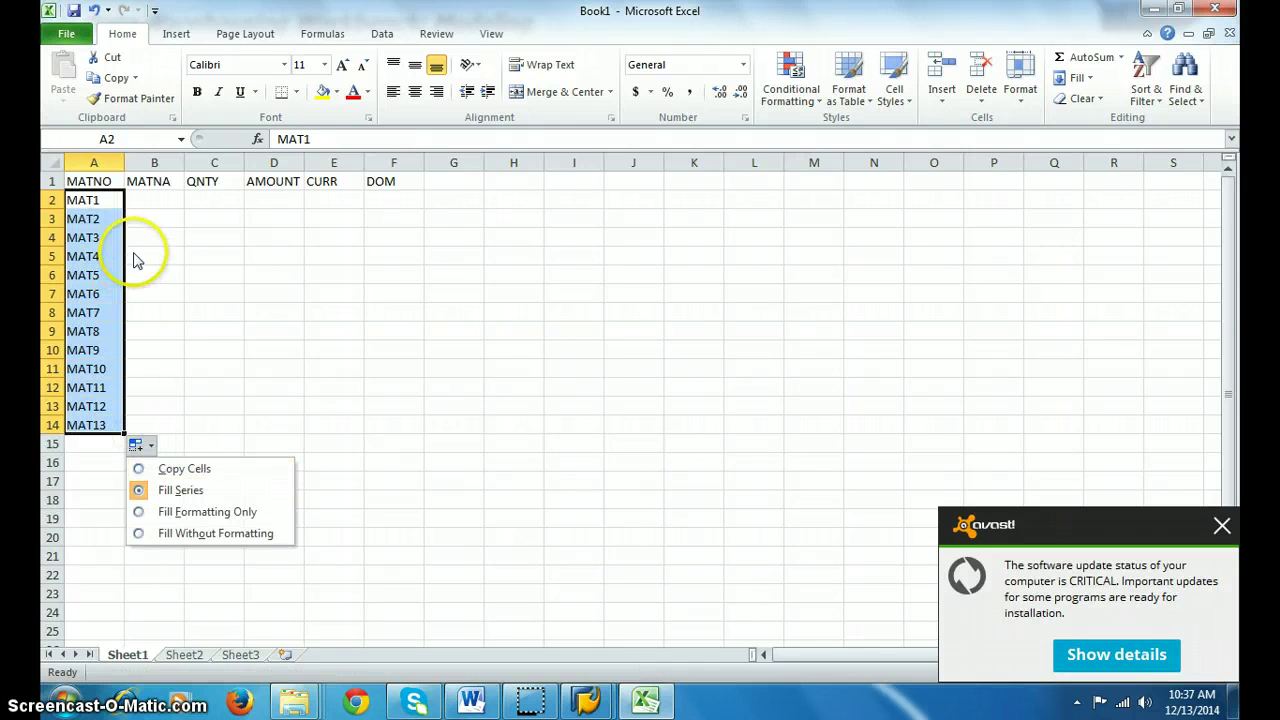
{"action": "left_click", "coordinate": [137, 200]}
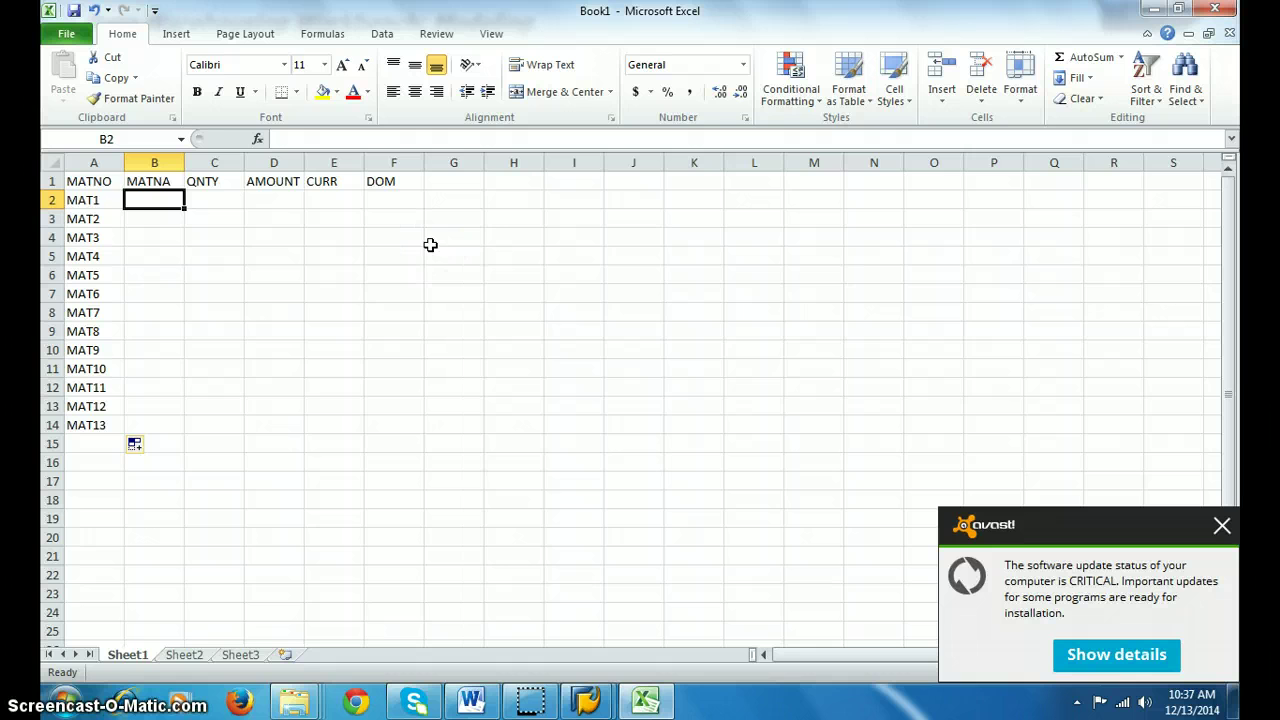
Set A2 to 1000 and fill the MATNO column down to A14 as a series ending at 1012
{"action": "left_click", "coordinate": [103, 202]}
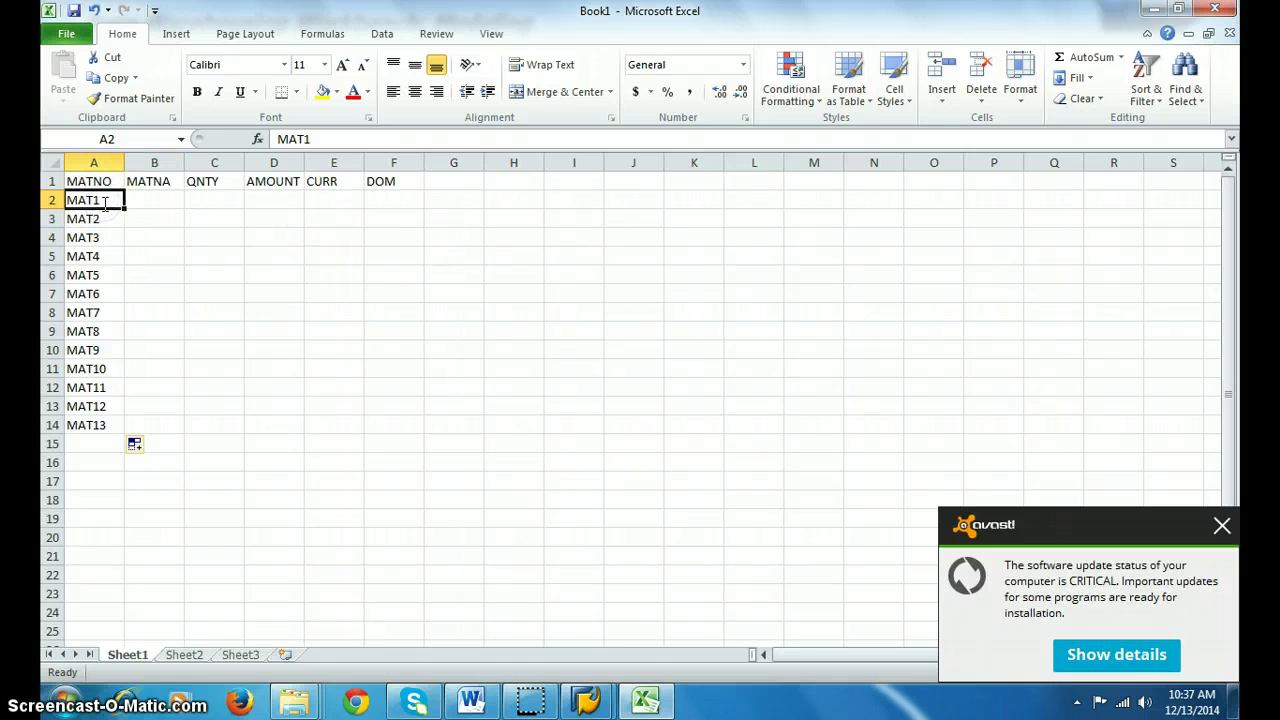
{"action": "type", "text": "1000"}
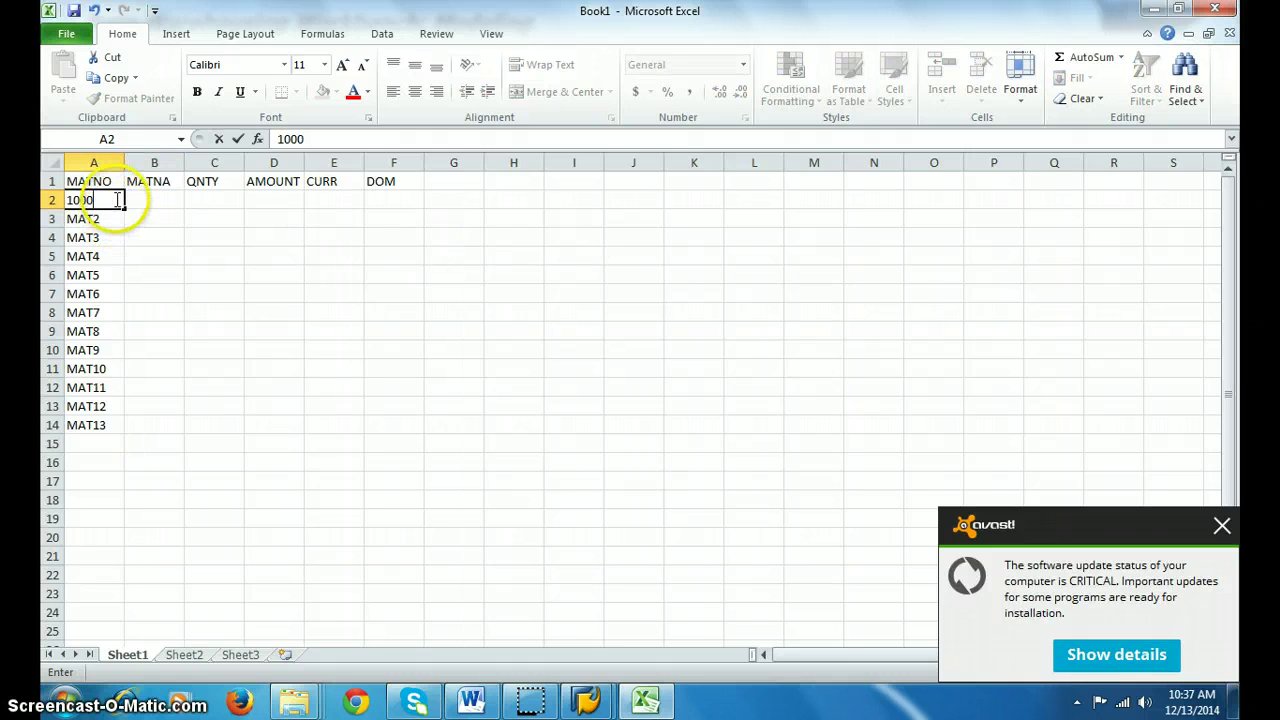
{"action": "left_click", "coordinate": [150, 222]}
{"action": "left_click", "coordinate": [111, 202]}
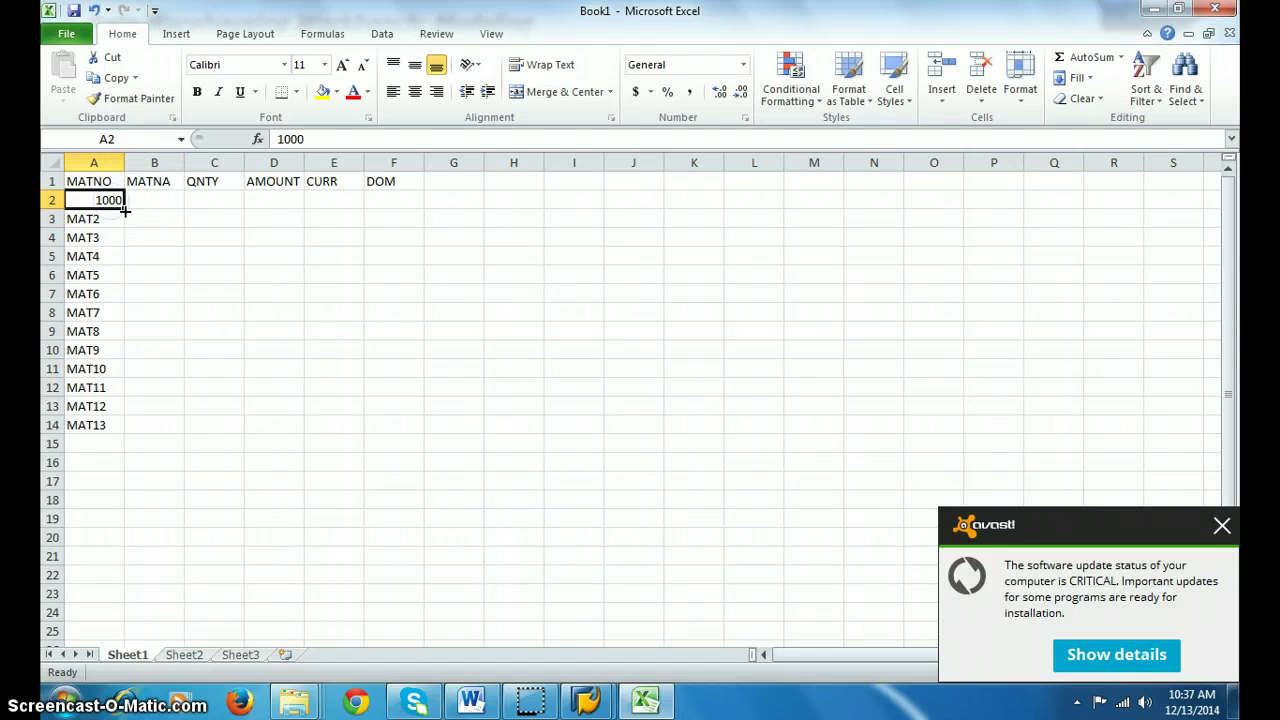
{"action": "left_click_drag", "start_coordinate": [125, 211], "coordinate": [127, 434]}
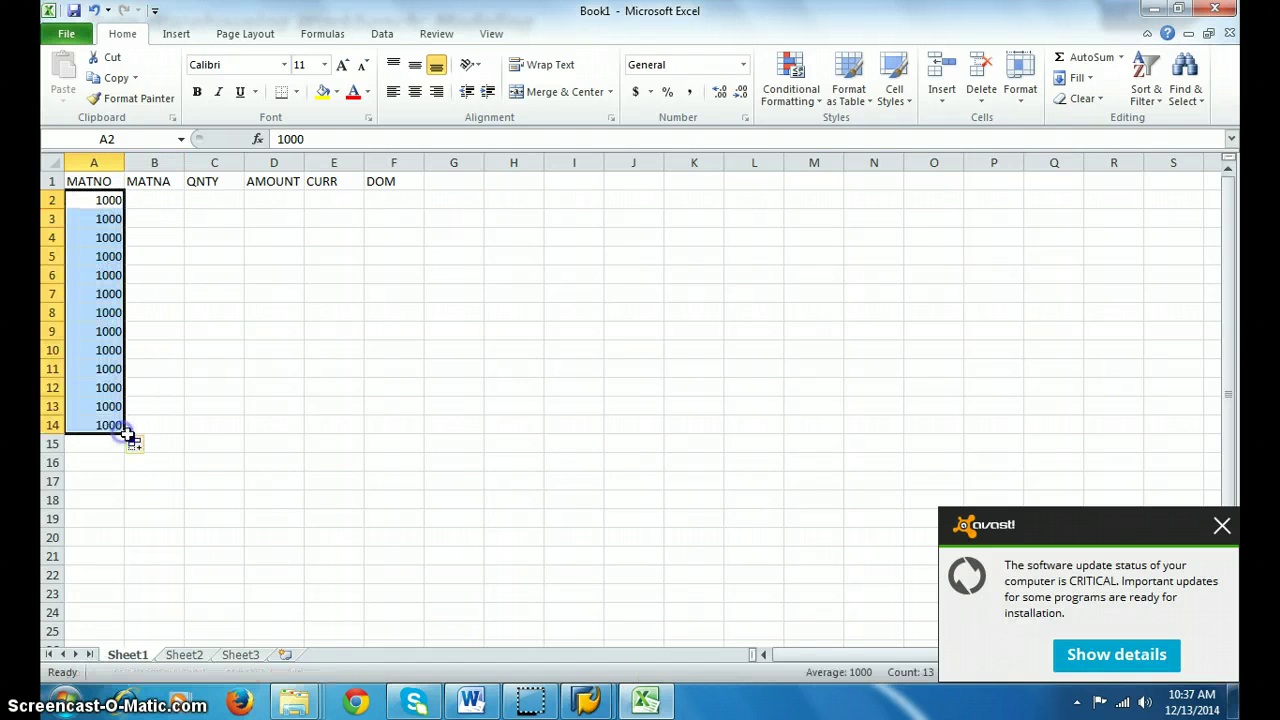
{"action": "left_click", "coordinate": [135, 444]}
{"action": "left_click", "coordinate": [165, 487]}
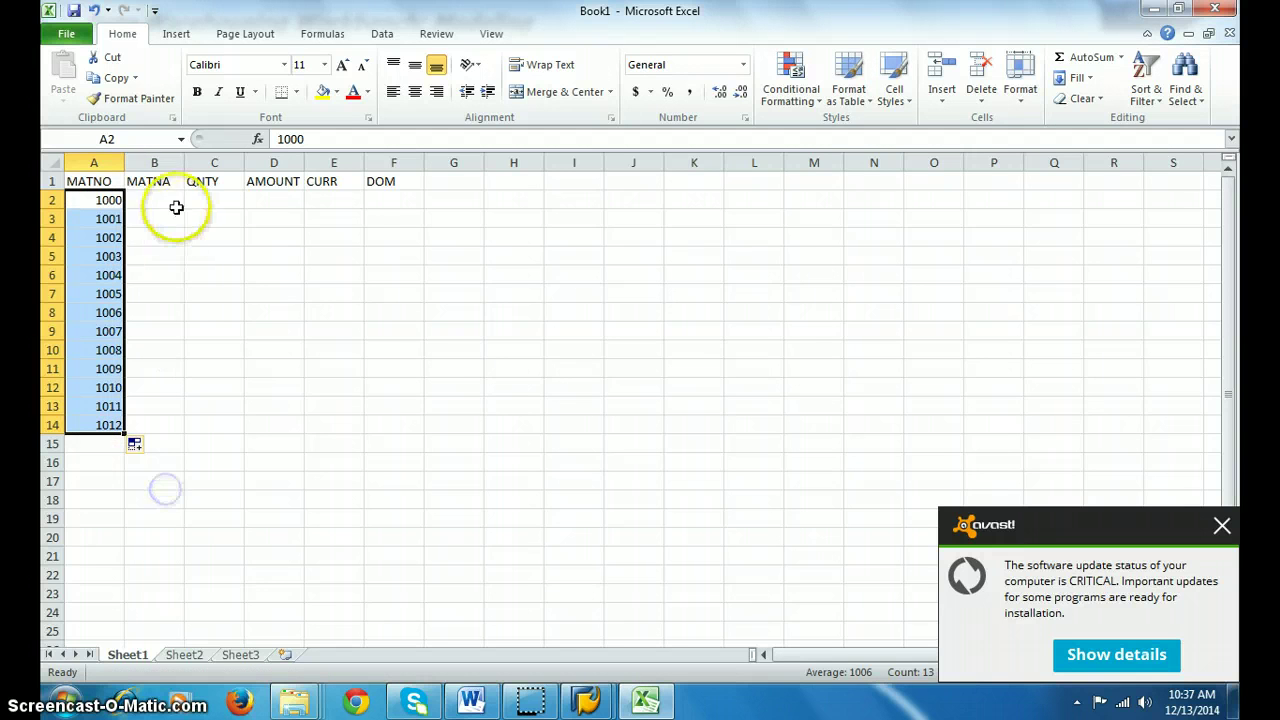
Enter MAT1 as the first material name in B2 and clear the material numbers in A13:A14
{"action": "left_click", "coordinate": [160, 202]}
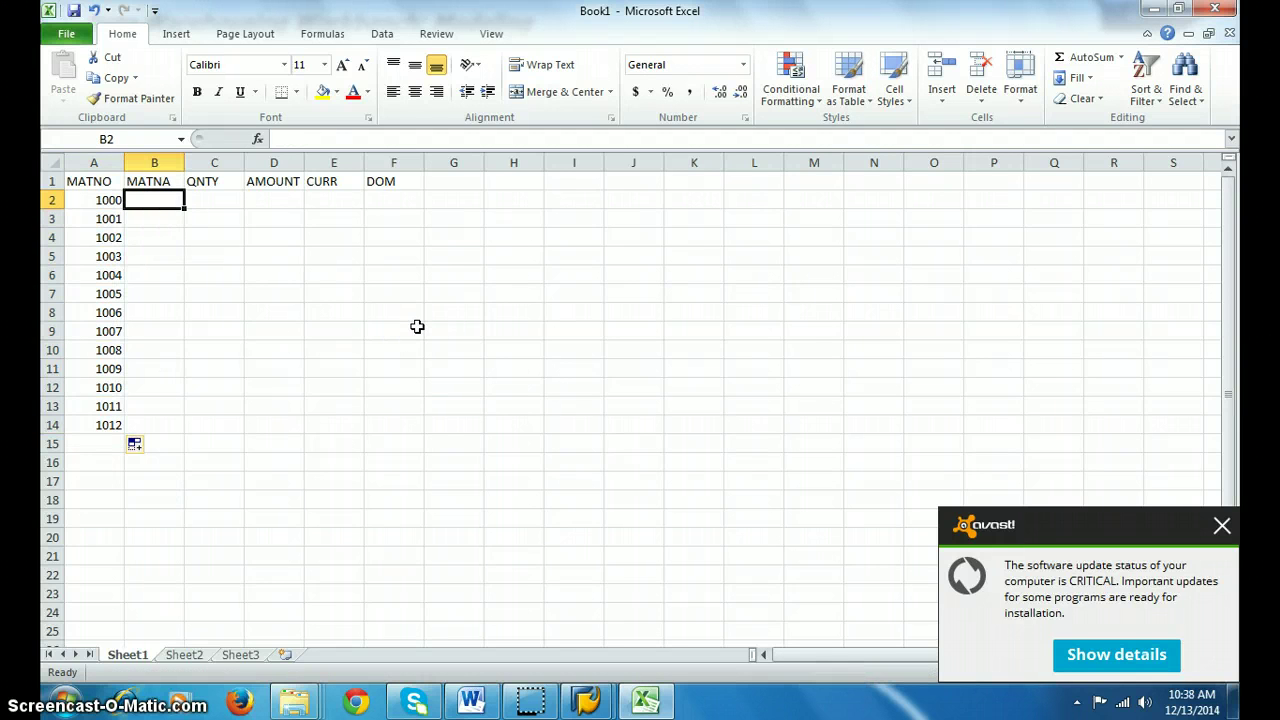
{"action": "type", "text": "MAT1"}
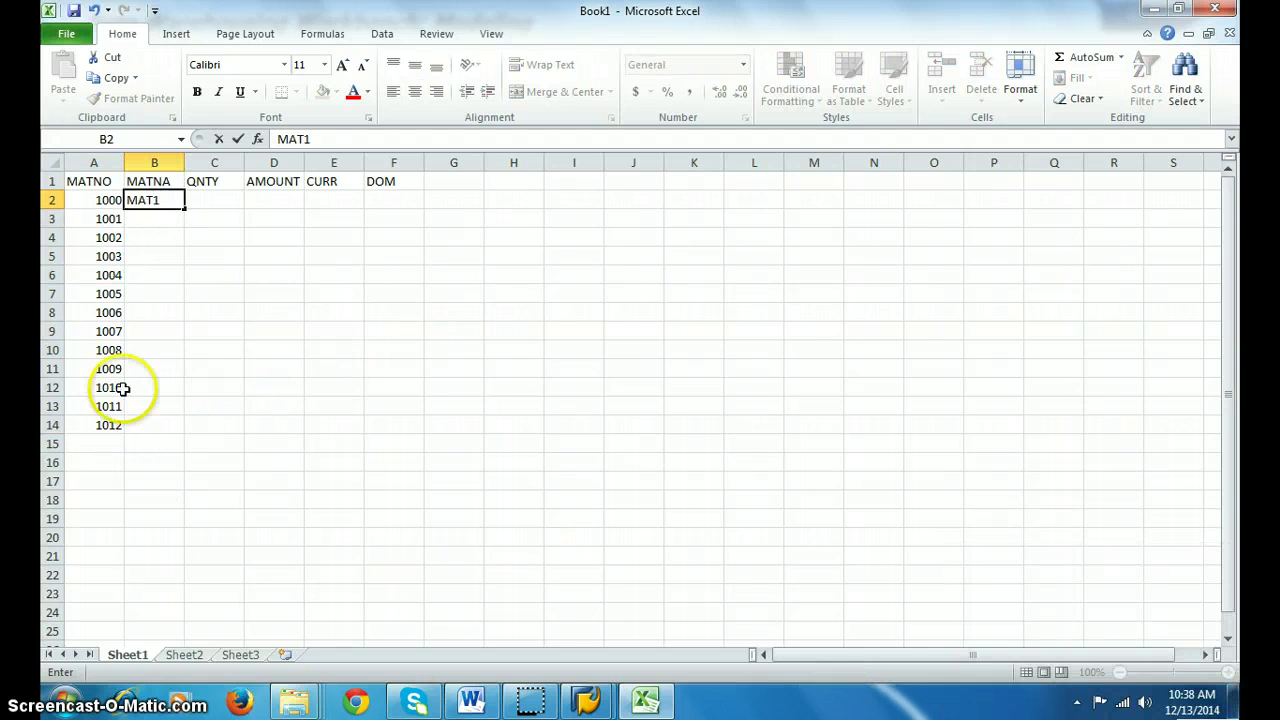
{"action": "left_click_drag", "start_coordinate": [109, 406], "coordinate": [109, 424]}
{"action": "key", "text": "Delete"}
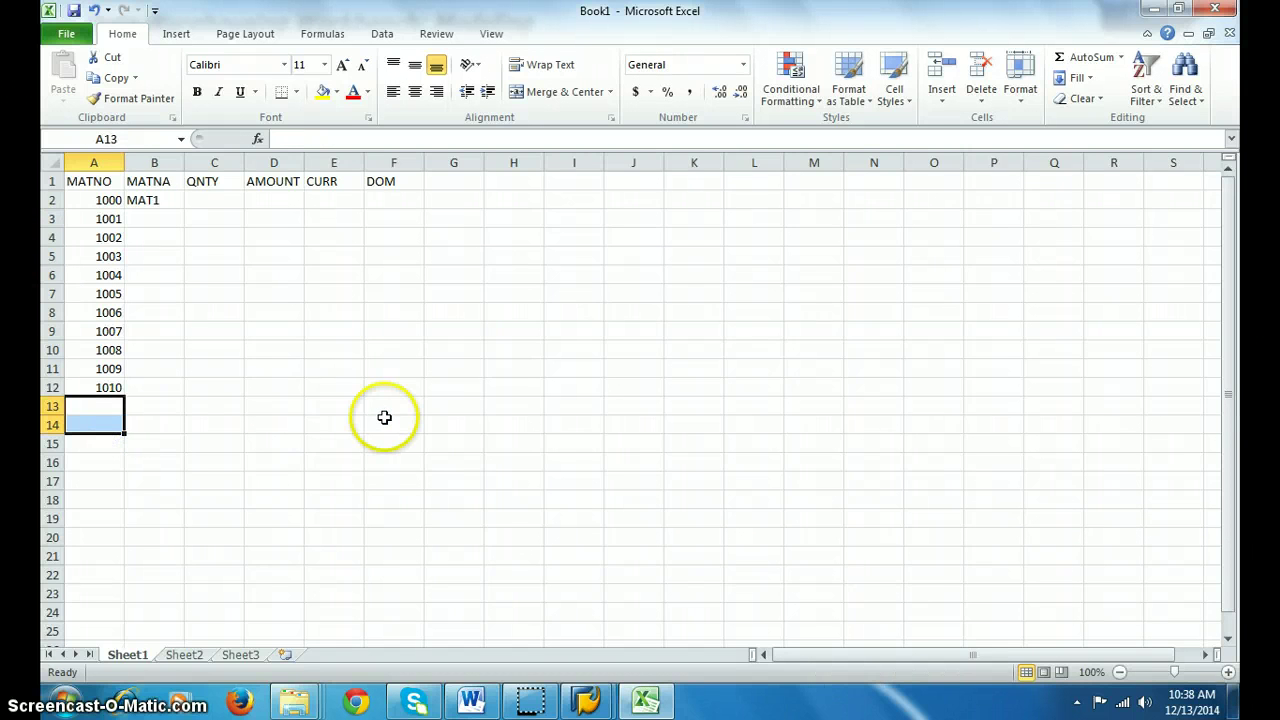
Fill the MATNA series from MAT1 in B2 down to MAT11 in B12
{"action": "left_click", "coordinate": [156, 222]}
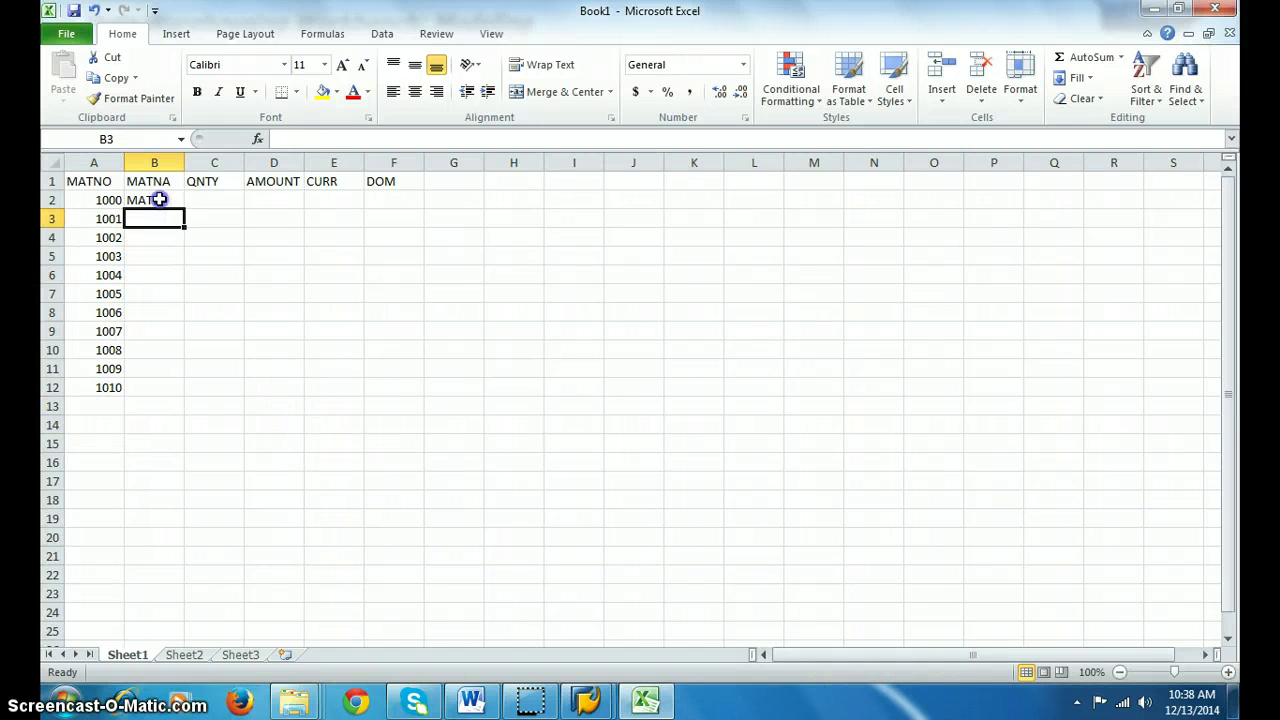
{"action": "left_click", "coordinate": [150, 200]}
{"action": "left_click_drag", "start_coordinate": [184, 209], "coordinate": [190, 395]}
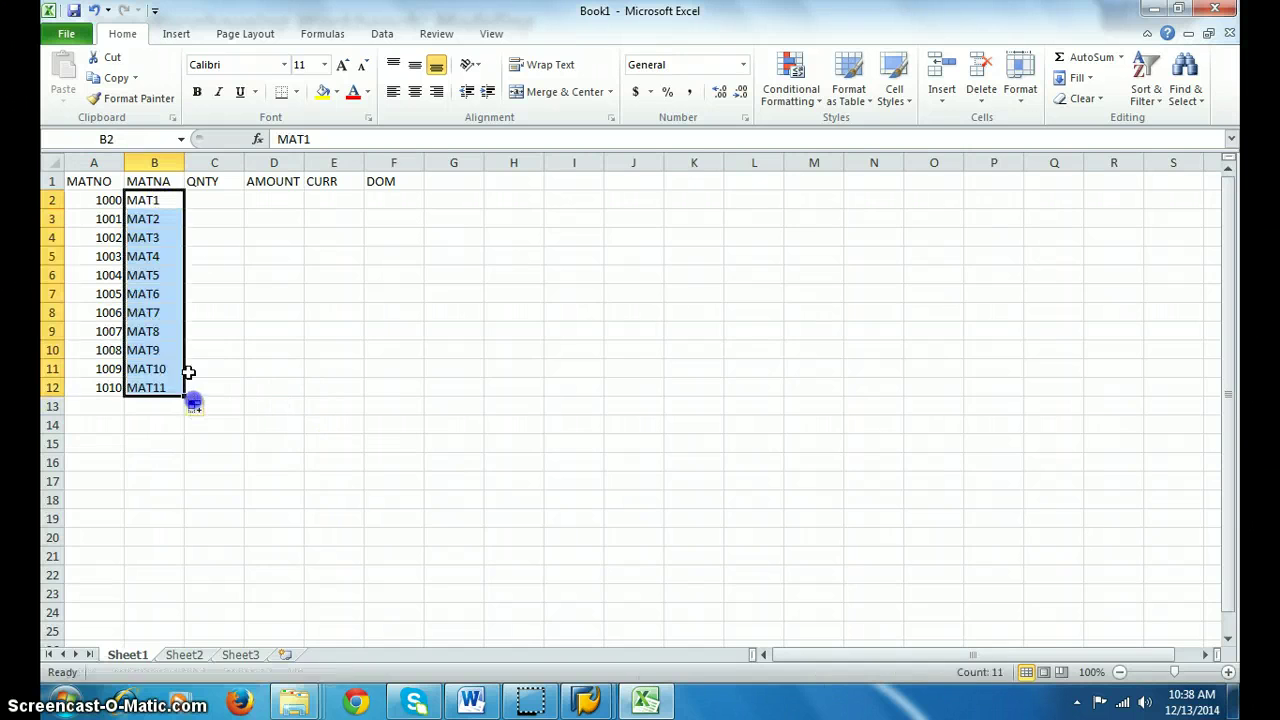
Enter the quantities 10 in C2 and 15 in C3 of the QNTY column
{"action": "left_click", "coordinate": [218, 199]}
{"action": "type", "text": "10"}
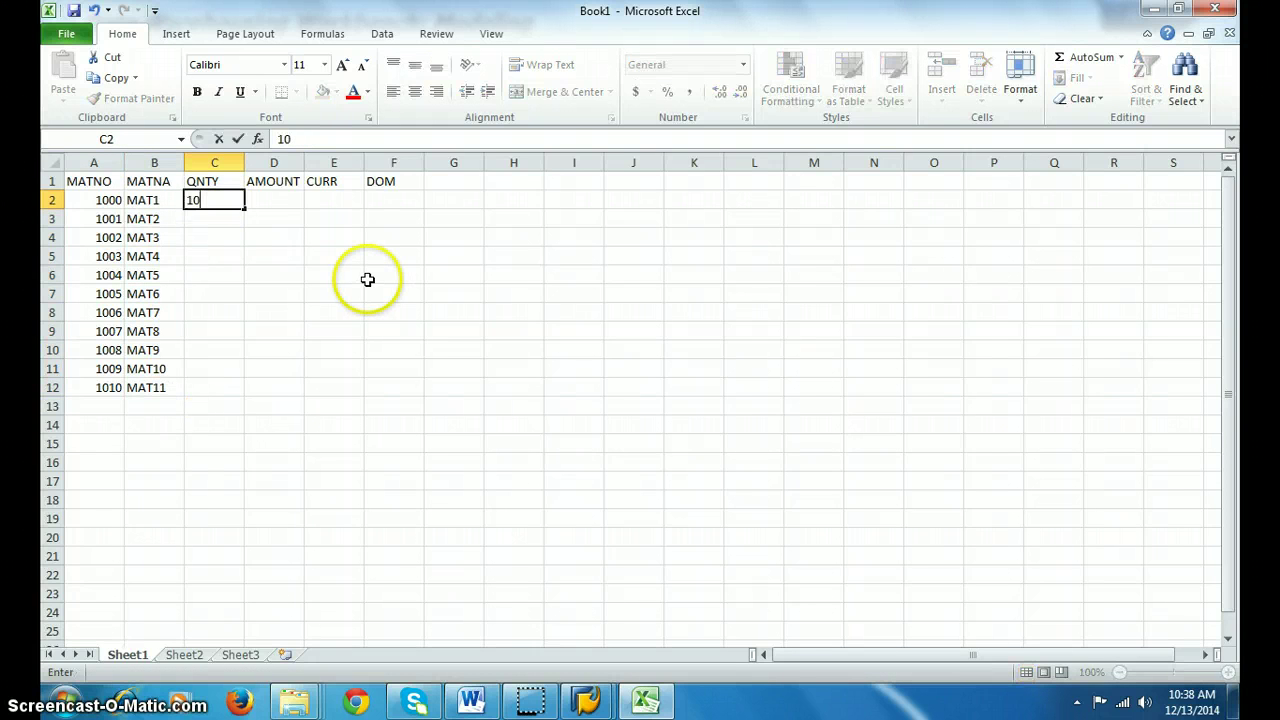
{"action": "left_click", "coordinate": [216, 219]}
{"action": "type", "text": "15"}
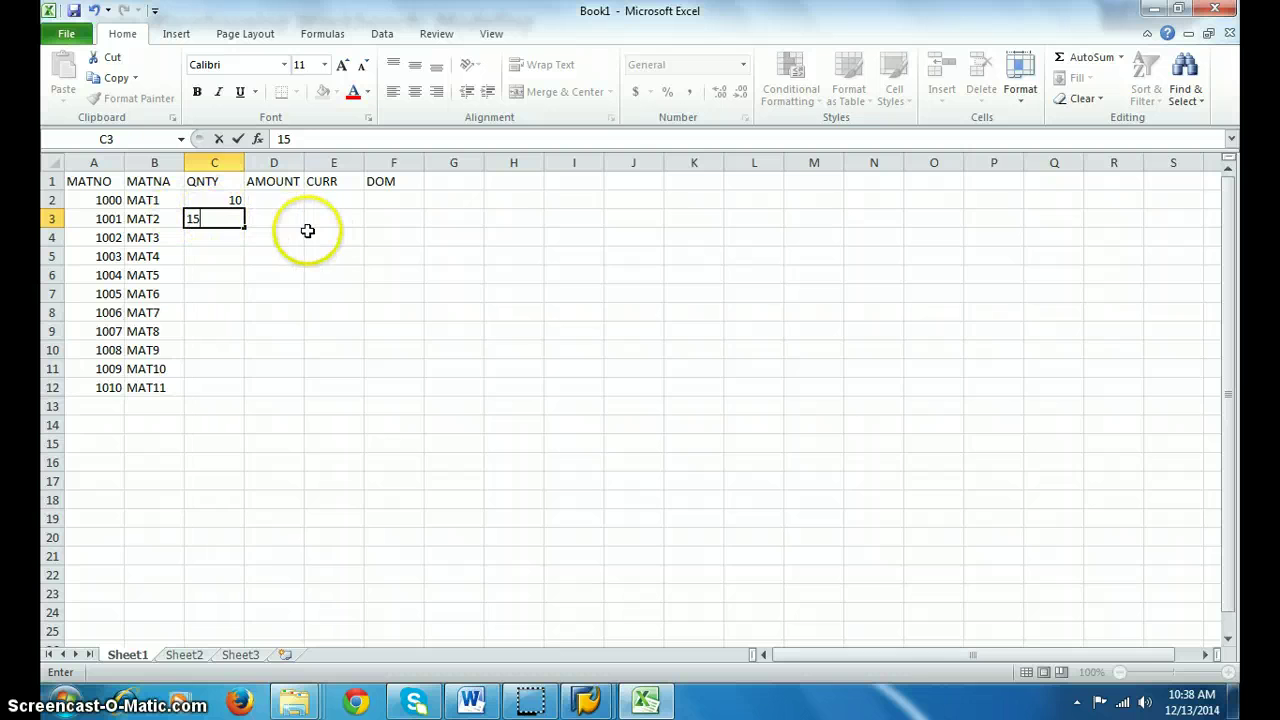
{"action": "key", "text": "Tab"}
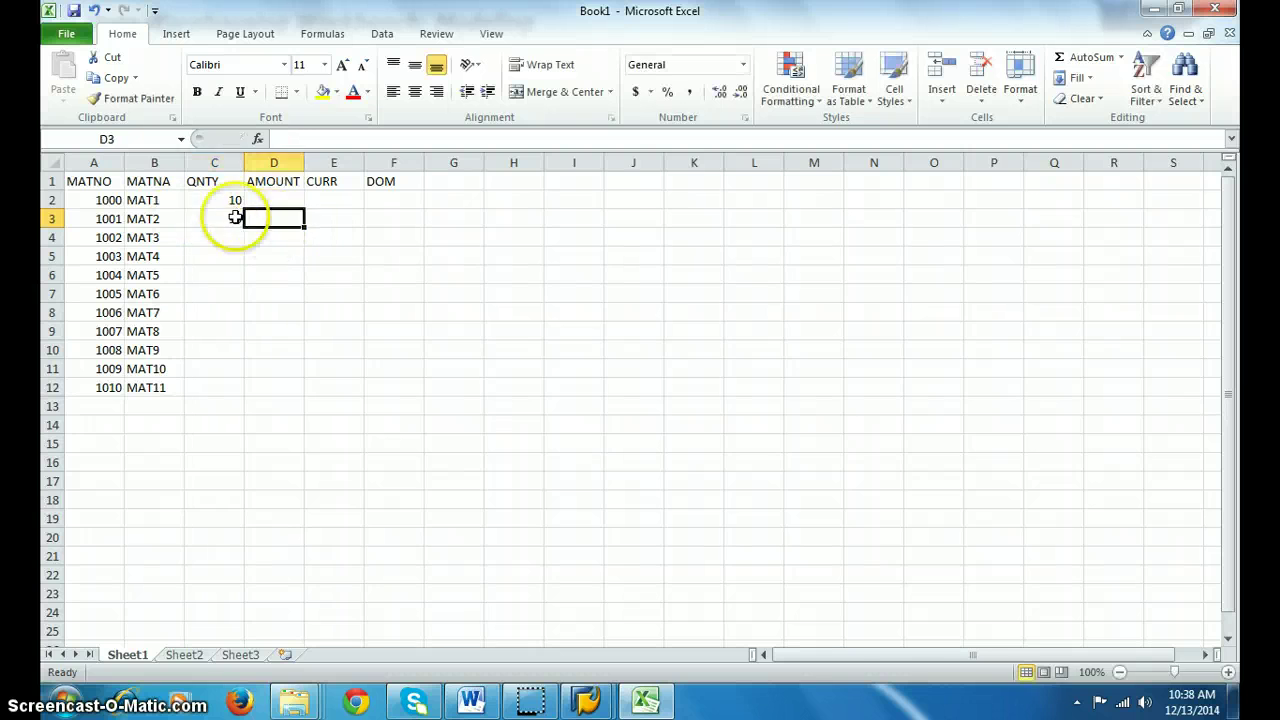
Extend the QNTY series down to C12 and fill AMOUNT in D2:D12 with a series starting 1000, 1500
{"action": "left_click_drag", "start_coordinate": [214, 200], "coordinate": [246, 392]}
{"action": "left_click", "coordinate": [270, 200]}
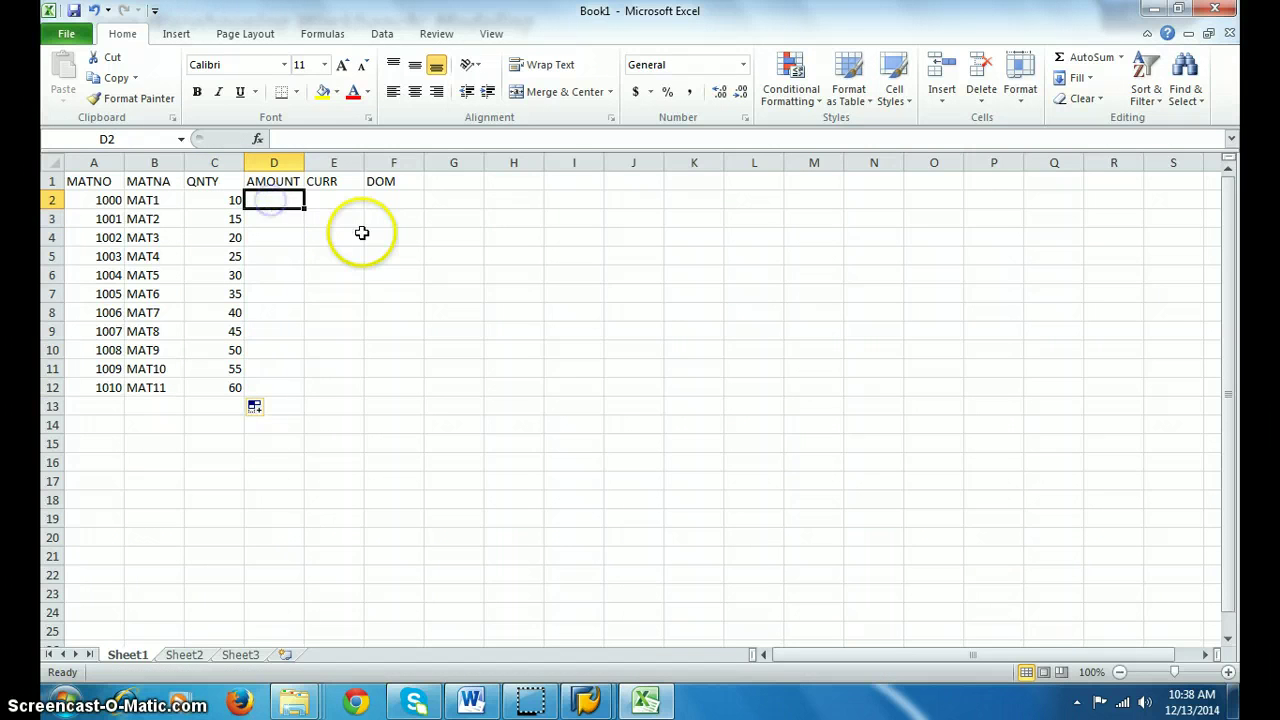
{"action": "type", "text": "1000"}
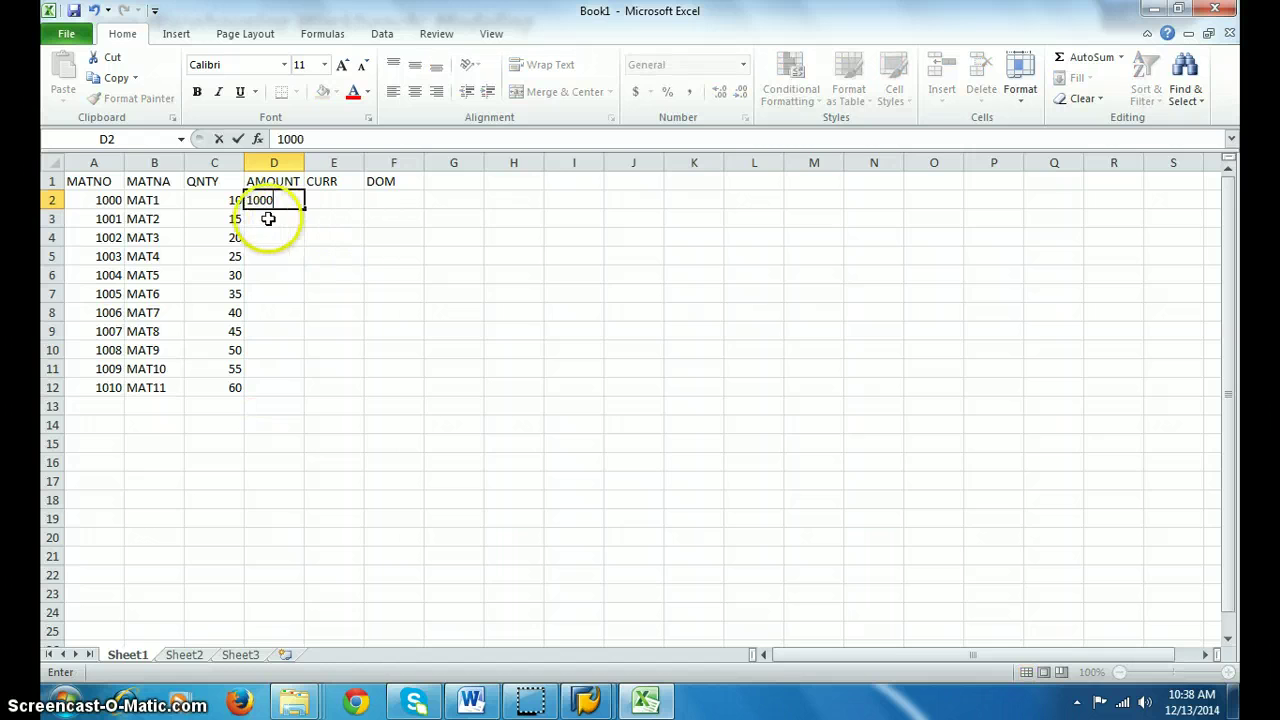
{"action": "key", "text": "Return"}
{"action": "type", "text": "1500"}
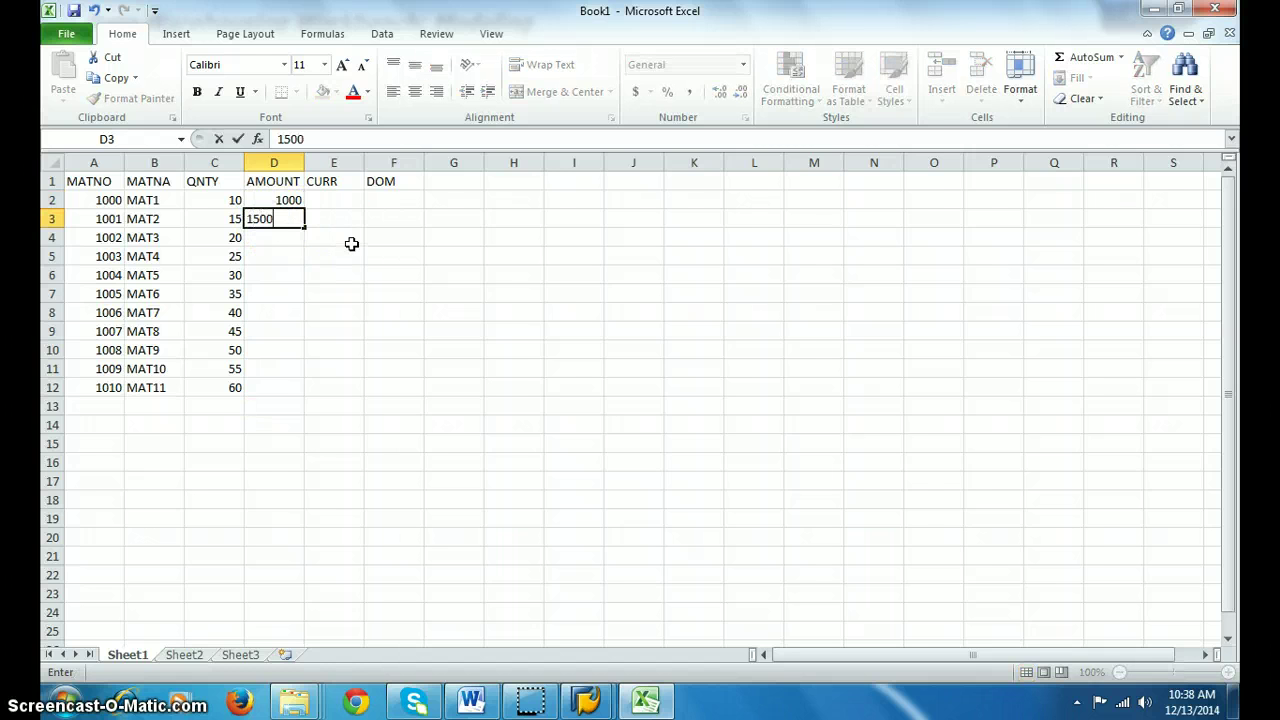
{"action": "key", "text": "Return"}
{"action": "left_click_drag", "start_coordinate": [288, 200], "coordinate": [302, 394]}
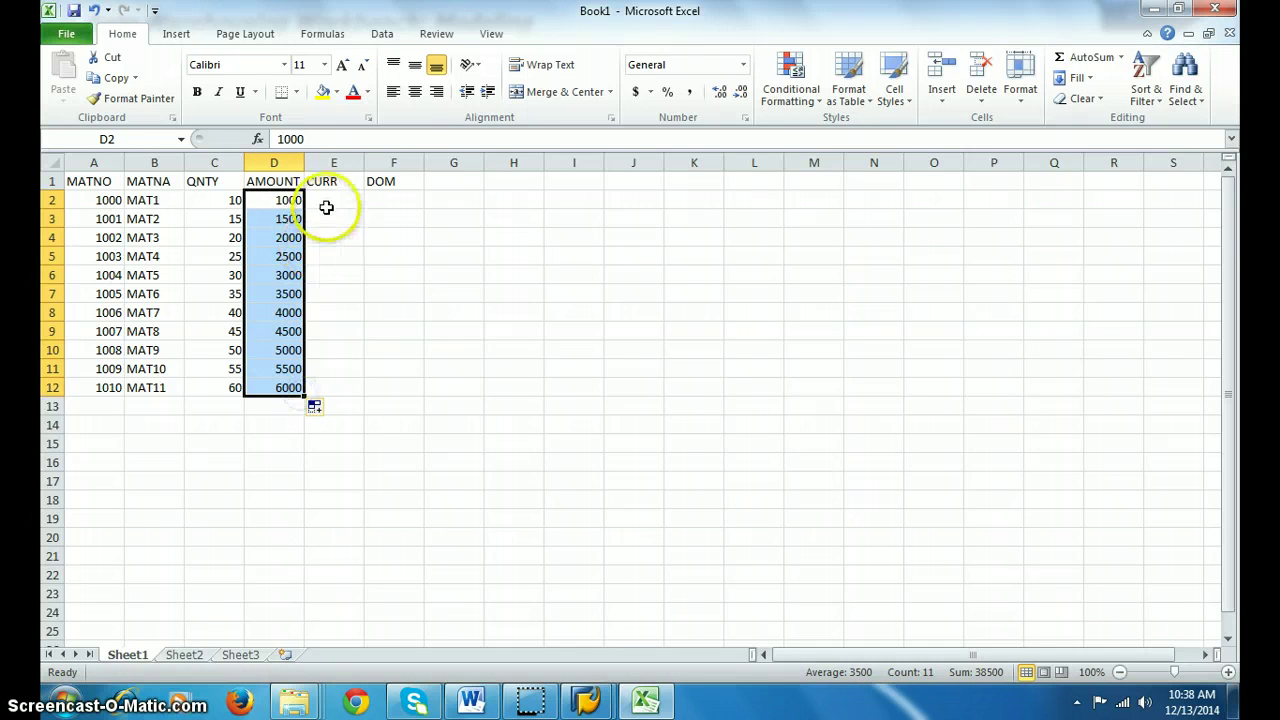
Enter INR as the currency in E2 and fill it down the CURR column to E12
{"action": "left_click", "coordinate": [326, 205]}
{"action": "type", "text": "INR"}
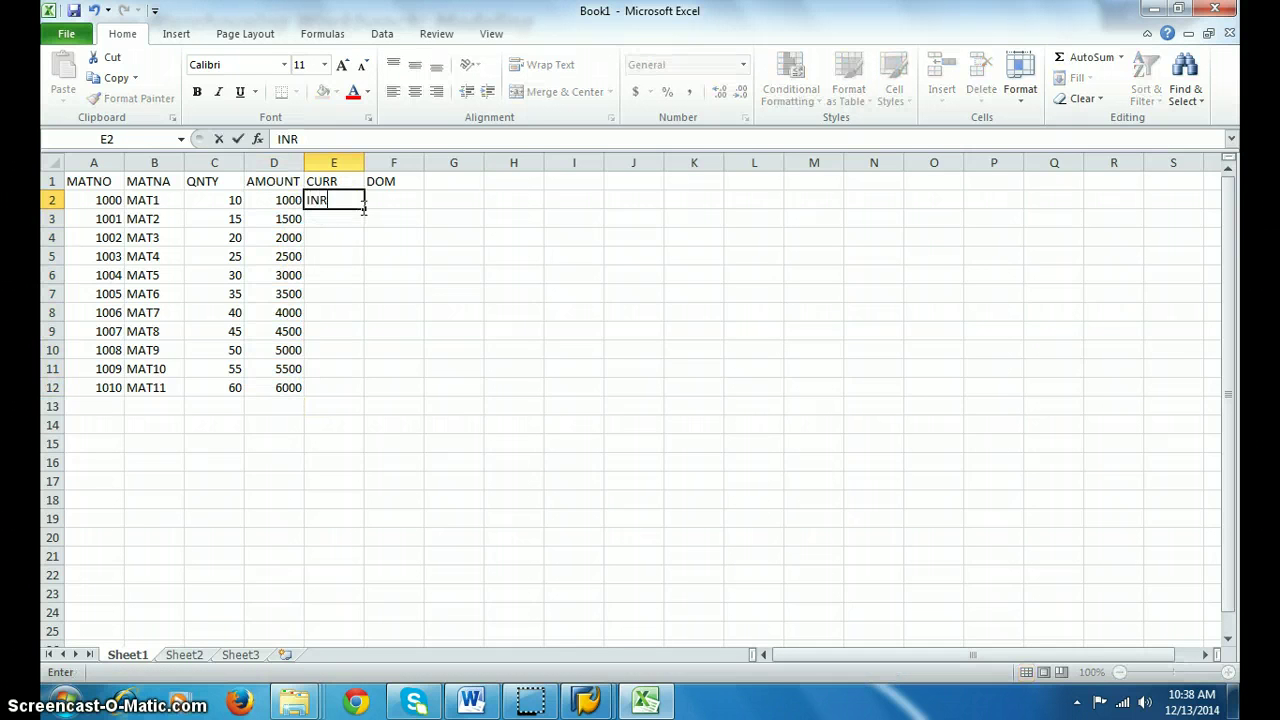
{"action": "key", "text": "Return"}
{"action": "left_click", "coordinate": [345, 202]}
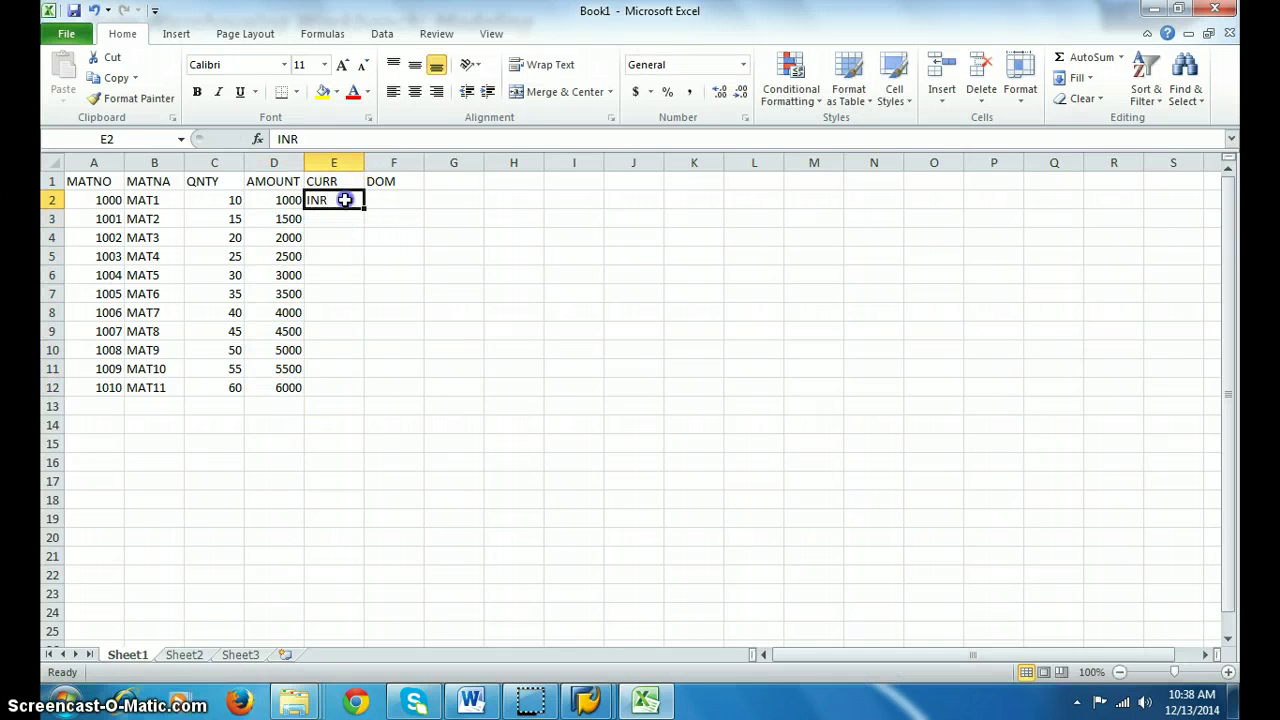
{"action": "left_click_drag", "start_coordinate": [366, 207], "coordinate": [353, 394]}
Enter 20150101 as the first DOM date in F2
{"action": "left_click", "coordinate": [391, 200]}
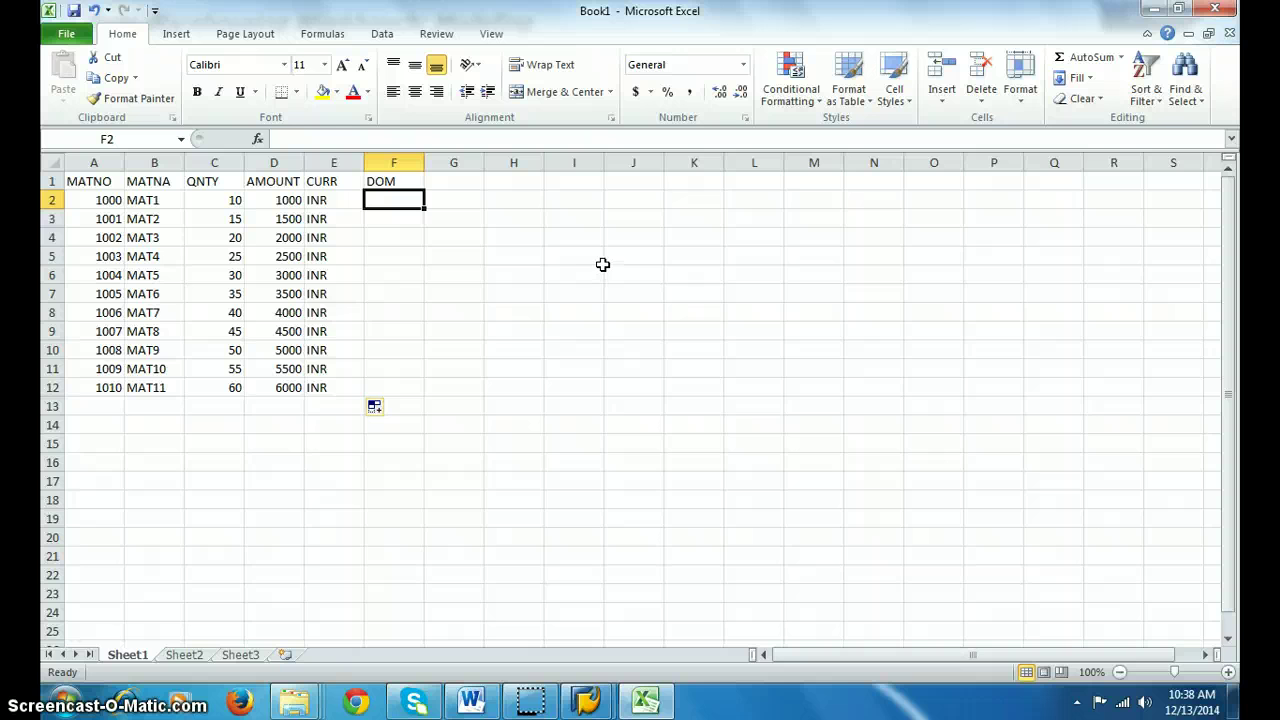
{"action": "type", "text": "201"}
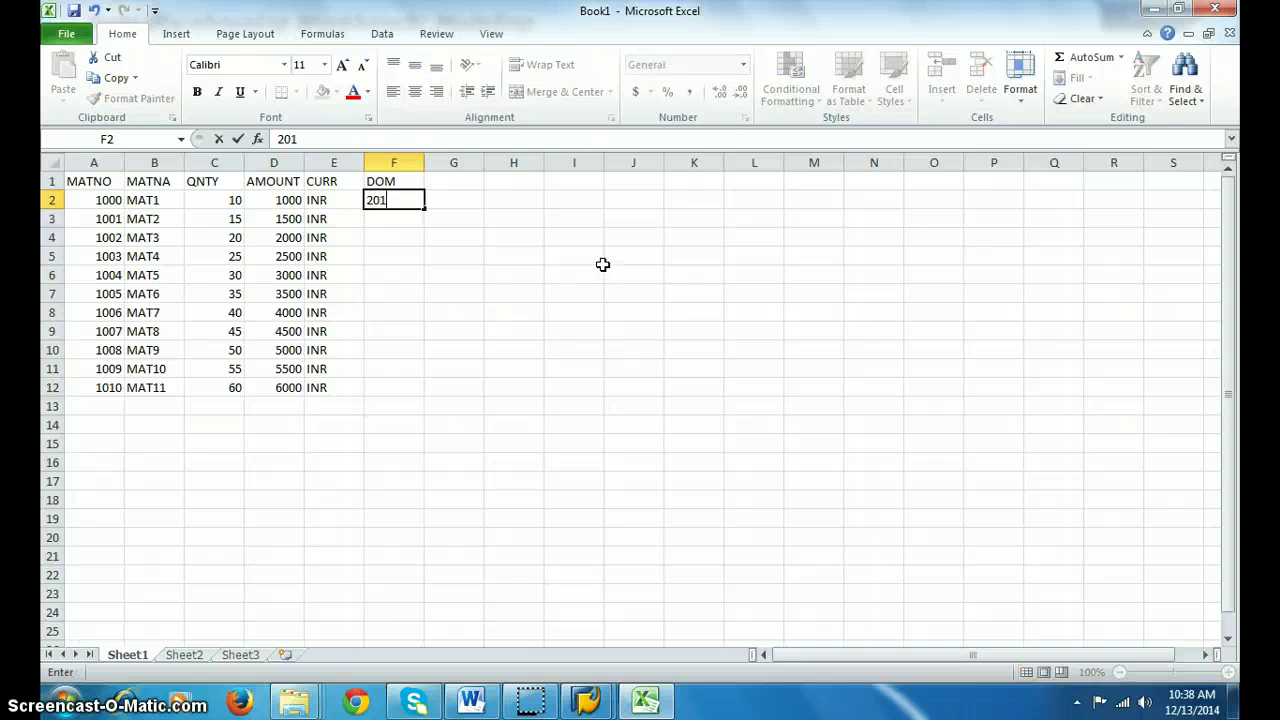
{"action": "type", "text": "10101"}
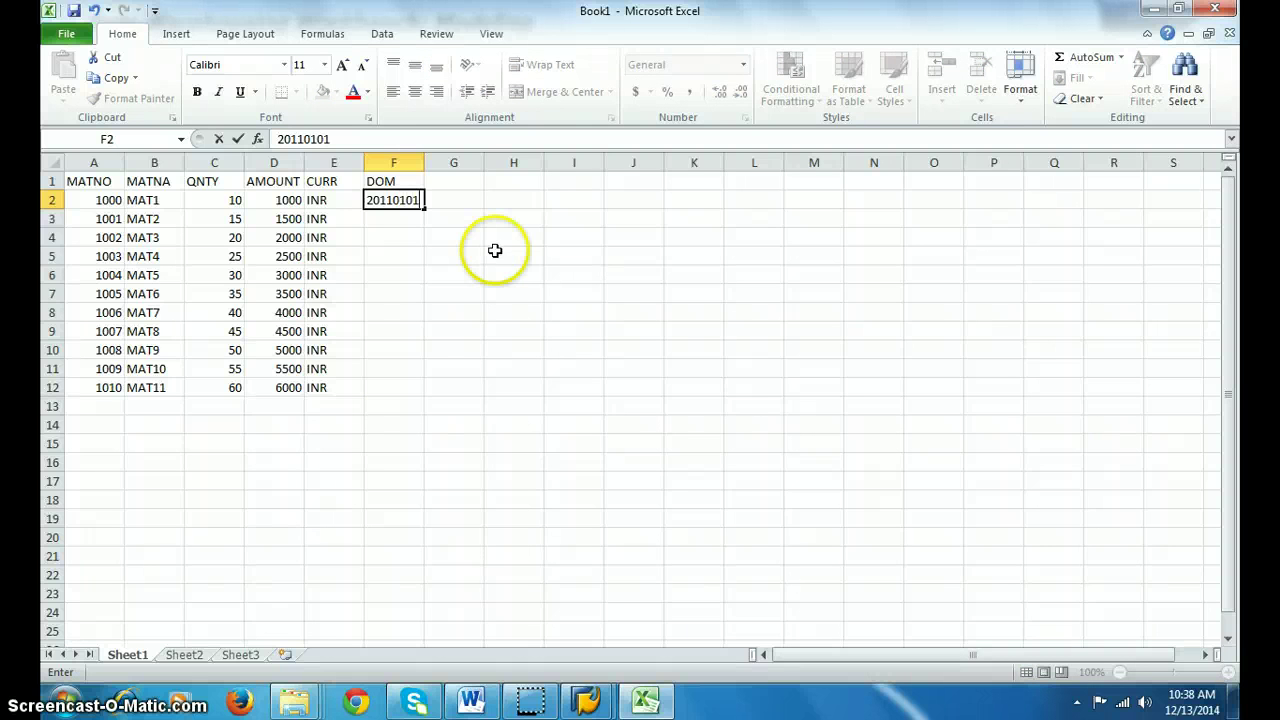
{"action": "left_click", "coordinate": [420, 222]}
{"action": "left_click", "coordinate": [410, 198]}
{"action": "double_click", "coordinate": [408, 199]}
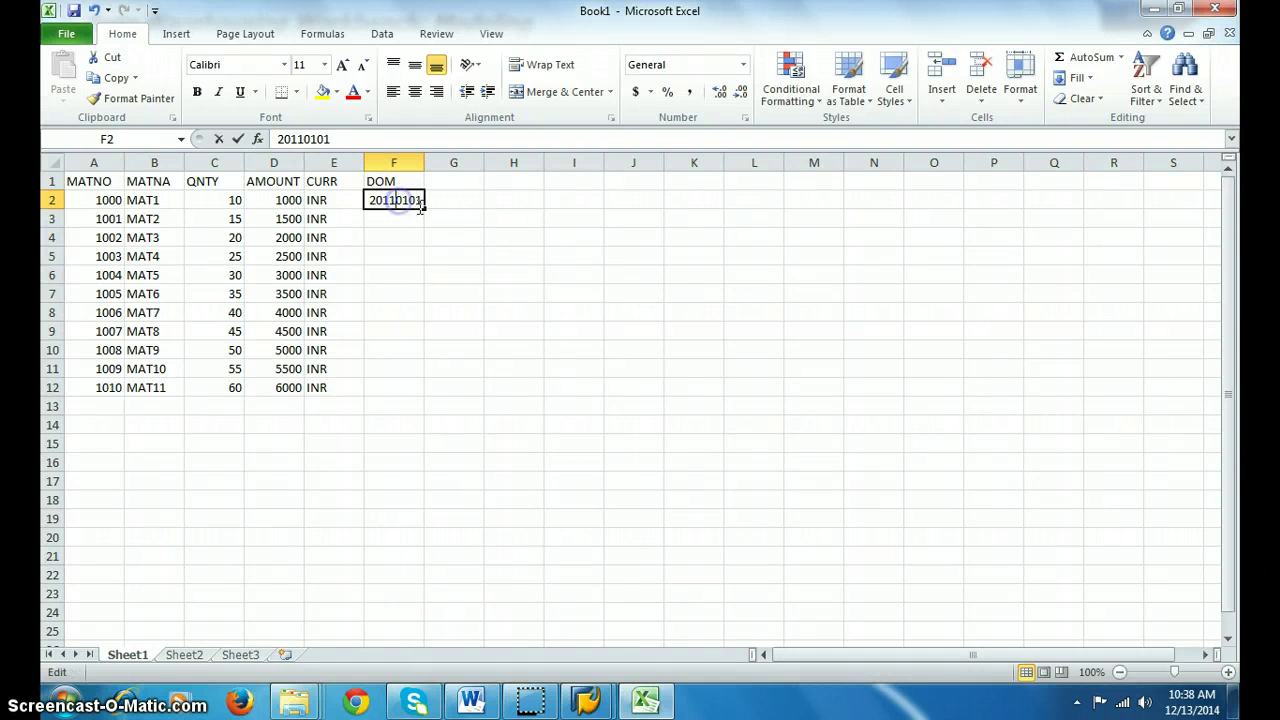
{"action": "type", "text": "5"}
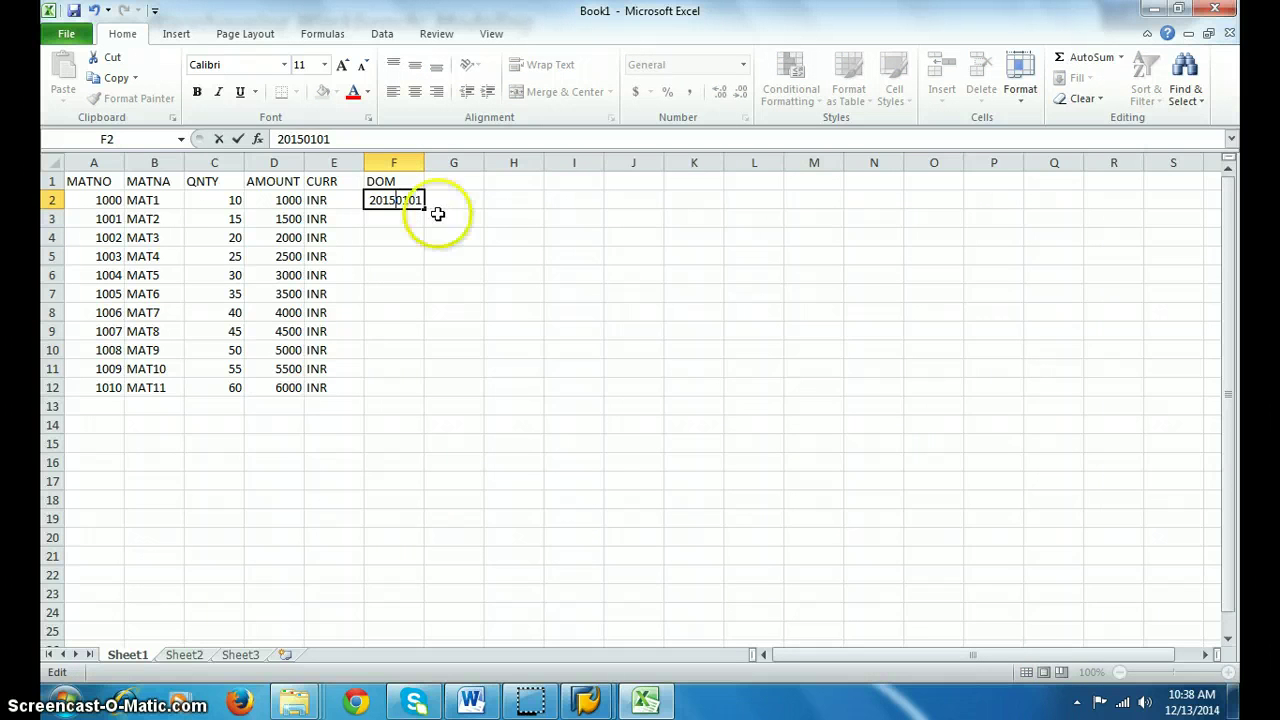
{"action": "left_click", "coordinate": [402, 218]}
{"action": "left_click", "coordinate": [405, 200]}
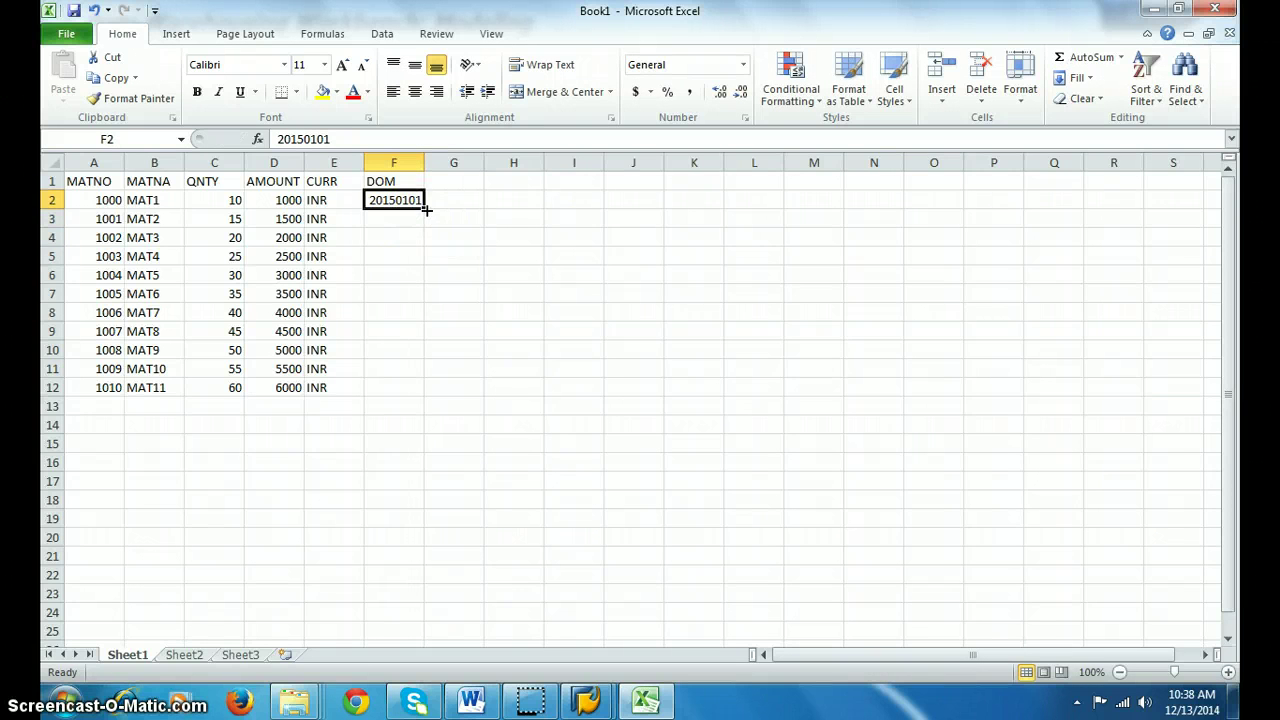
Fill the DOM date from F2 down to F12 as a series increasing by one
{"action": "left_click_drag", "start_coordinate": [424, 208], "coordinate": [424, 397]}
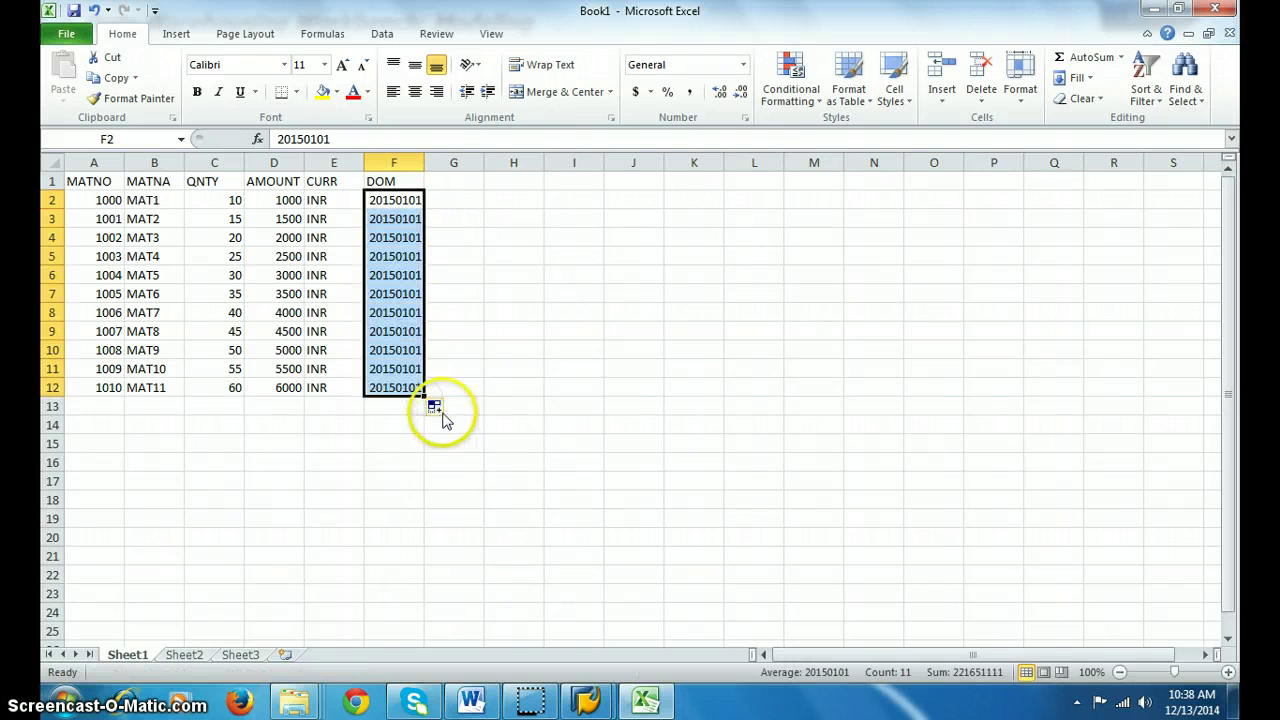
{"action": "left_click", "coordinate": [434, 406]}
{"action": "left_click", "coordinate": [467, 451]}
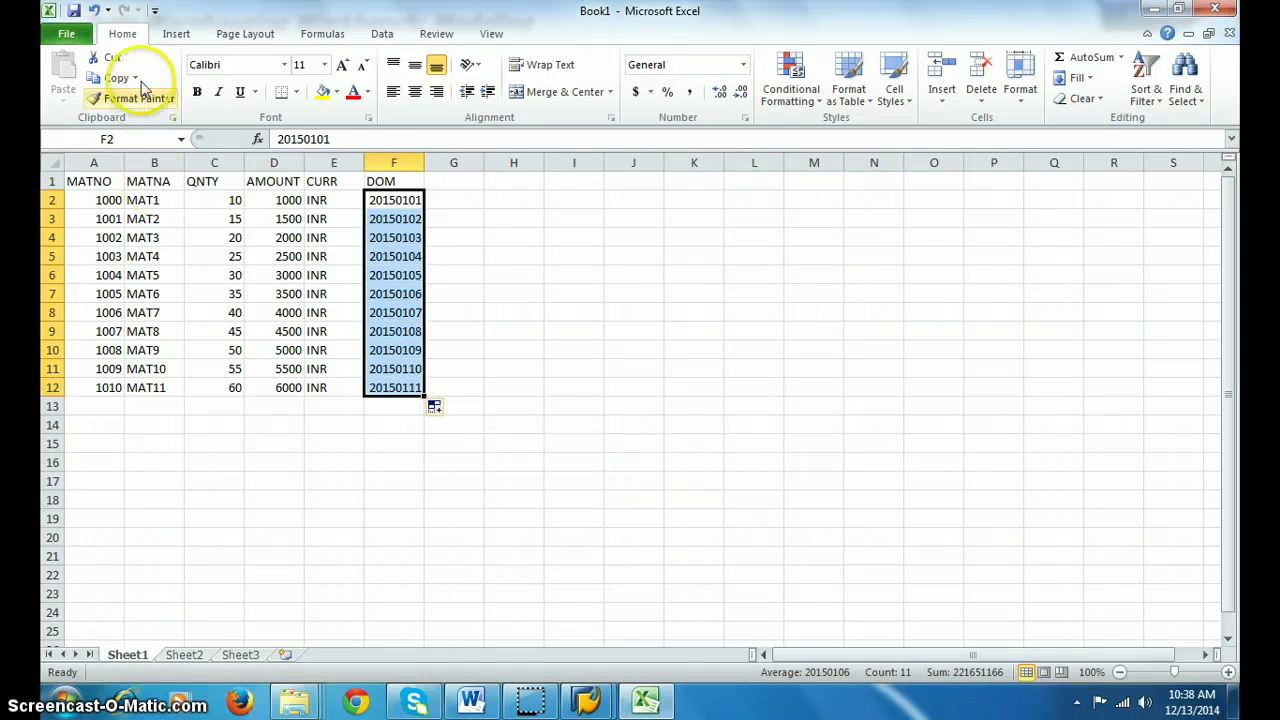
Save the workbook in the Documents library as an Excel Workbook named JHS_MAT
{"action": "left_click", "coordinate": [66, 33]}
{"action": "left_click", "coordinate": [98, 90]}
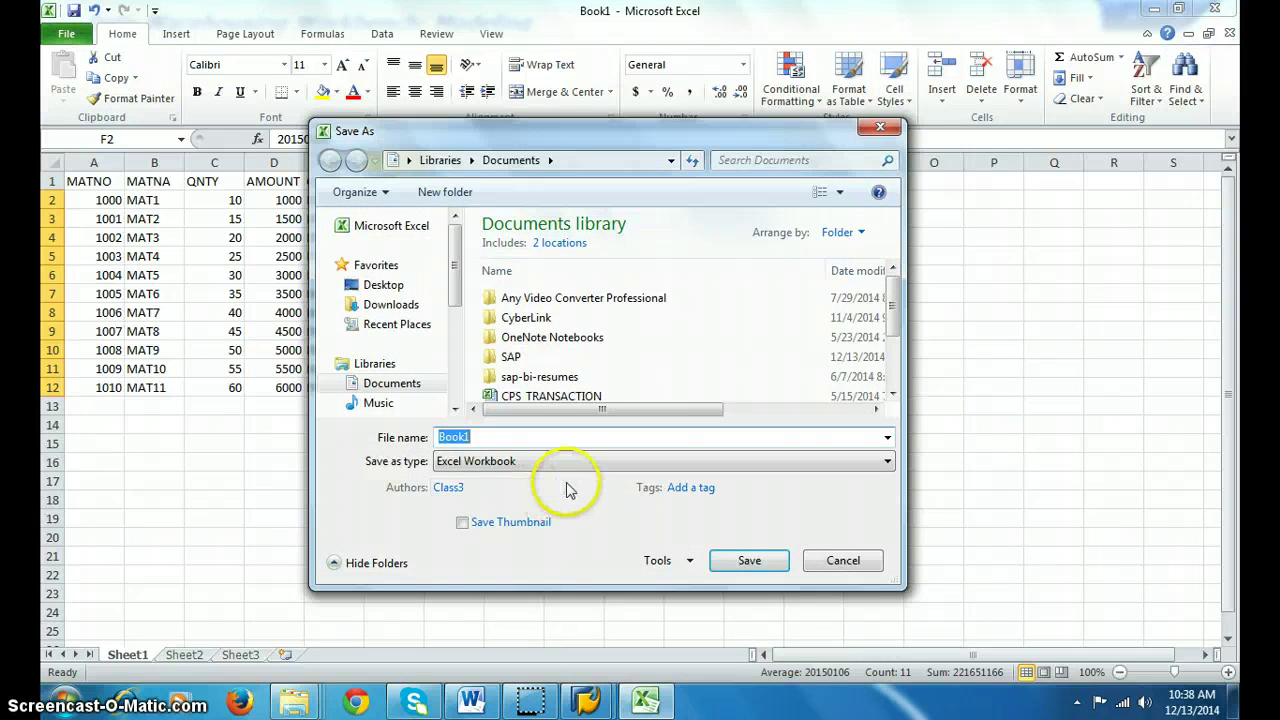
{"action": "type", "text": "MAT_"}
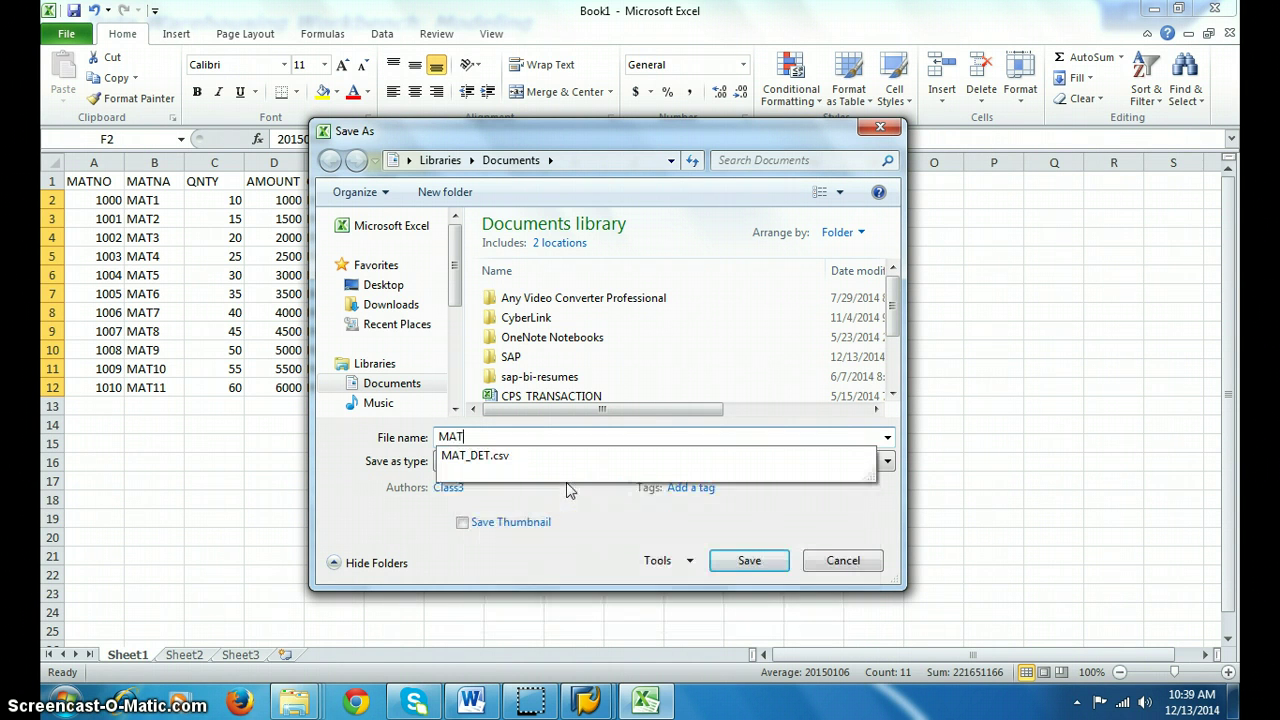
{"action": "type", "text": "X"}
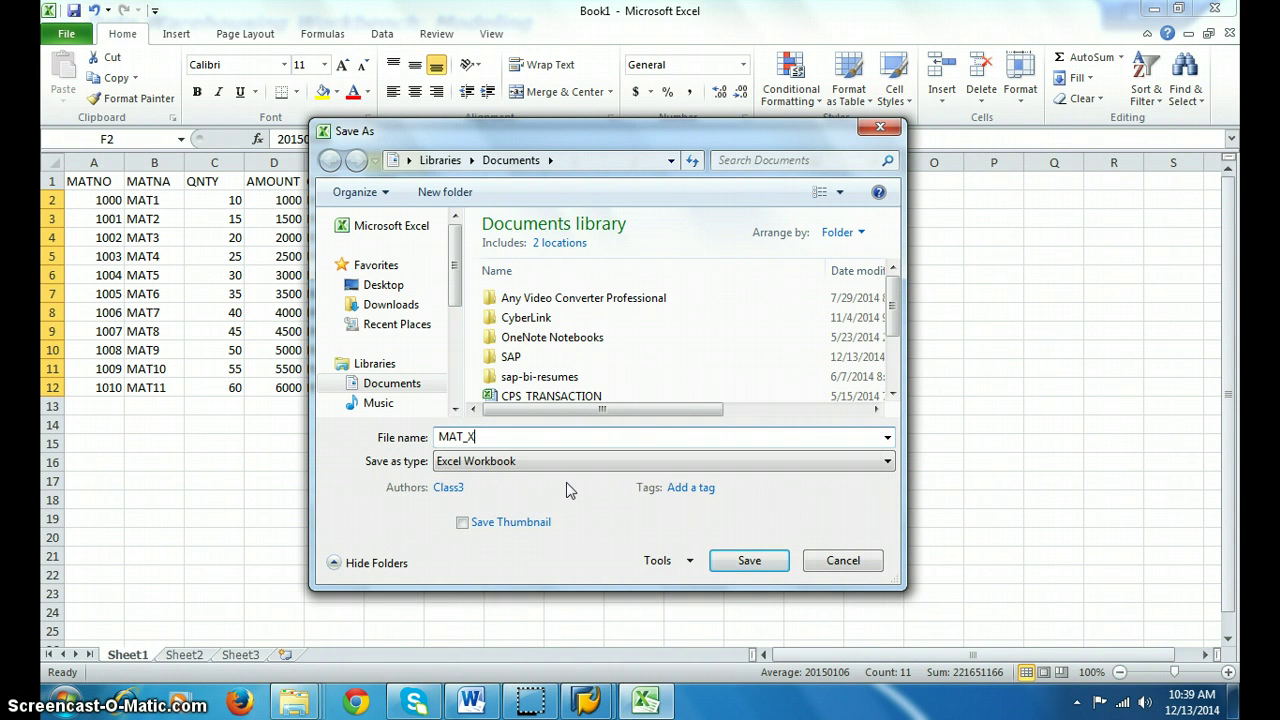
{"action": "key", "text": "BackSpace"}
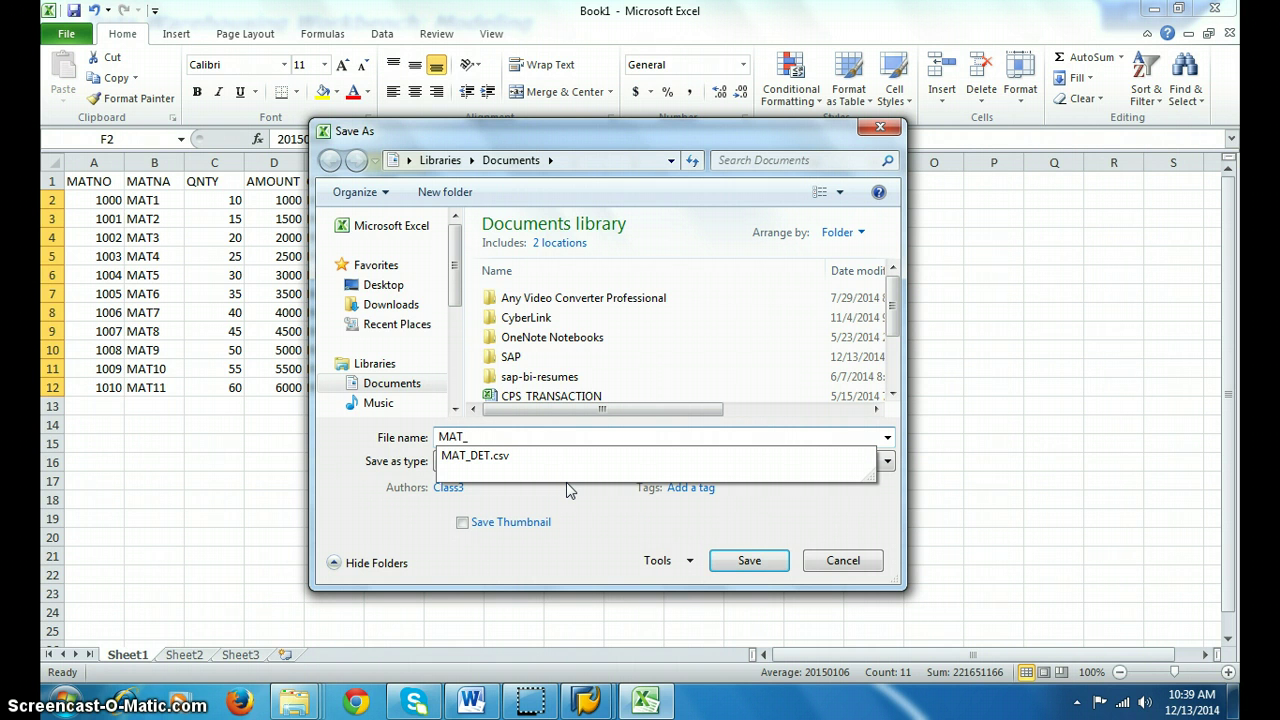
{"action": "key", "text": "BackSpace"}
{"action": "key", "text": "Home"}
{"action": "type", "text": "JHS_"}
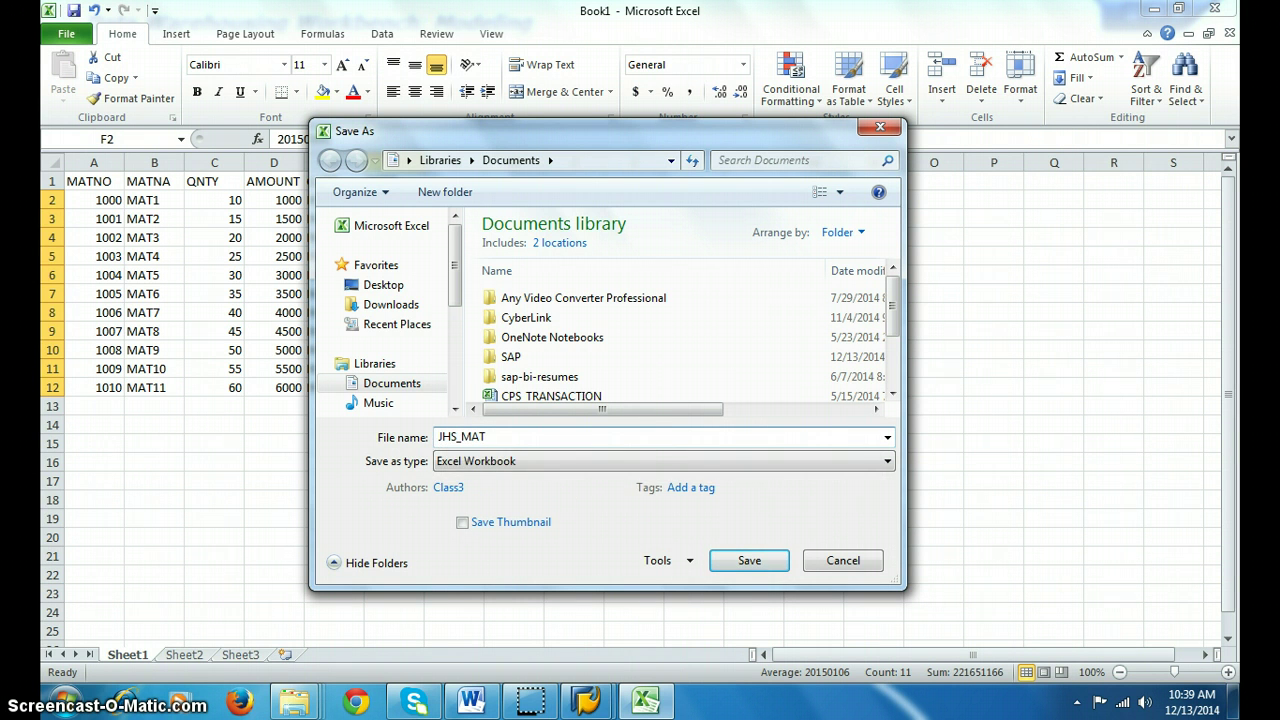
{"action": "key", "text": "Return"}
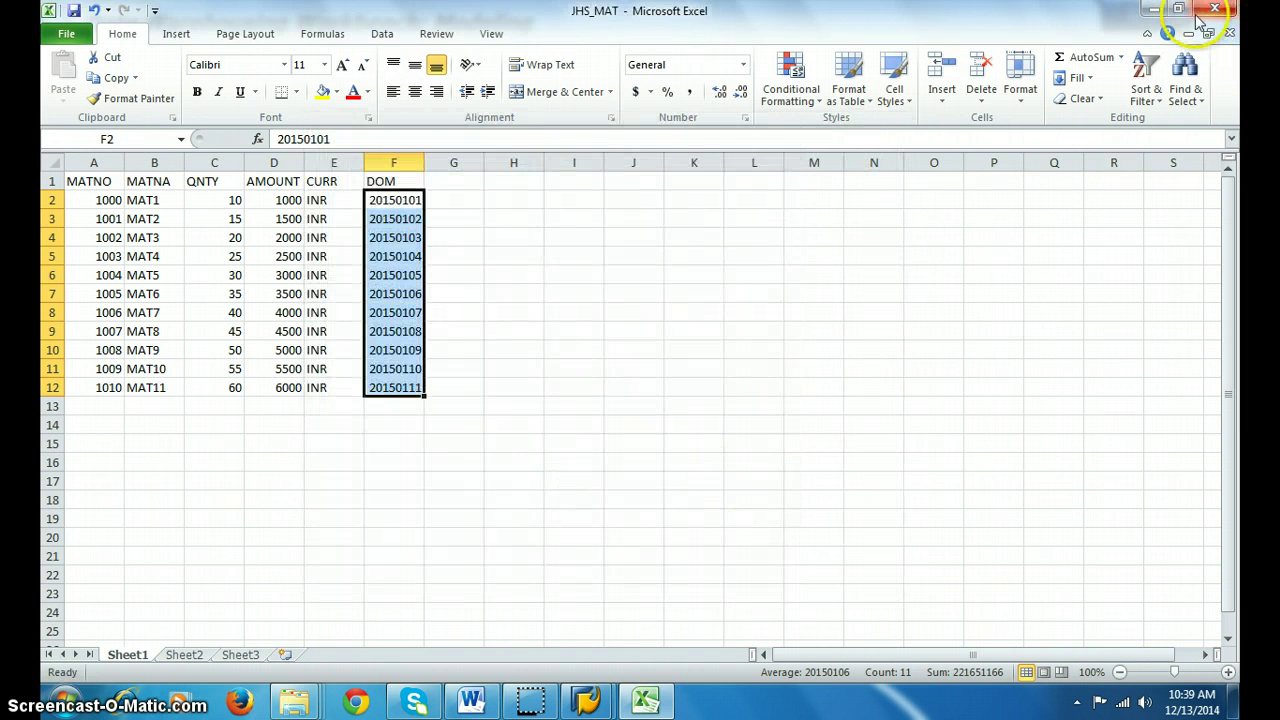
Save a CSV (Comma delimited) copy of the sheet as JHS_MAT1, accepting the format compatibility prompts
{"action": "left_click", "coordinate": [62, 34]}
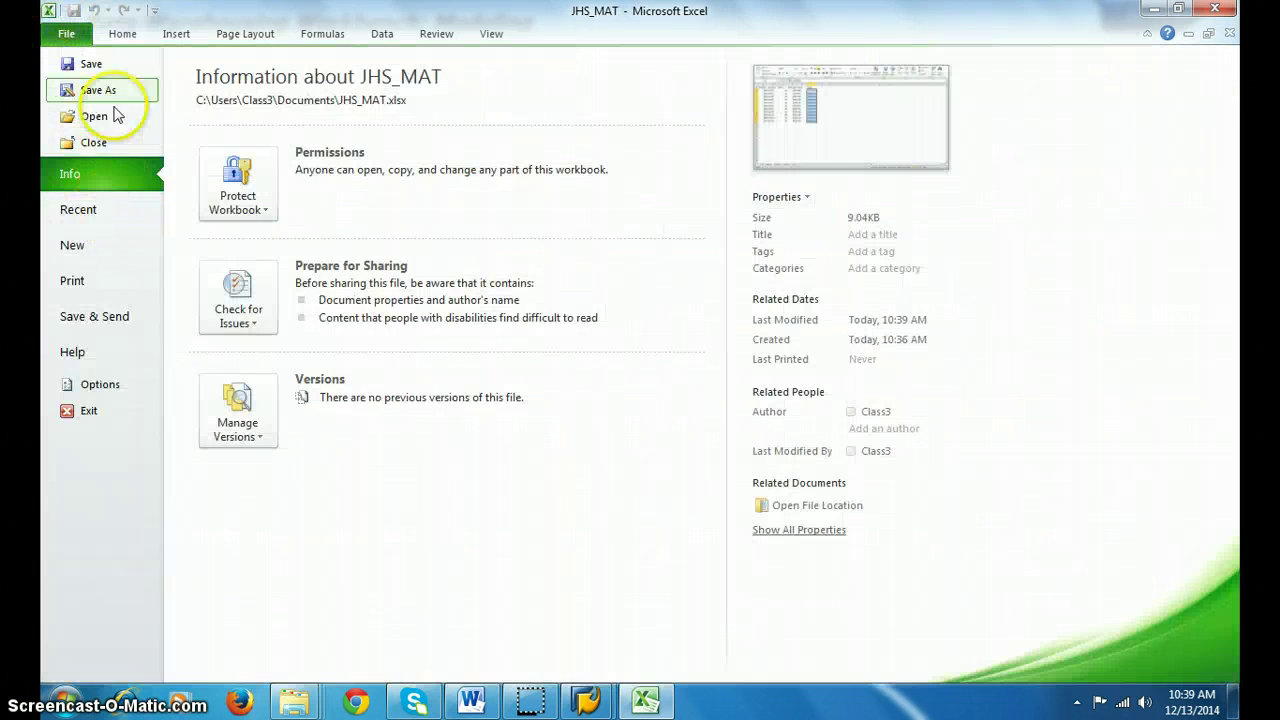
{"action": "left_click", "coordinate": [100, 88]}
{"action": "left_click", "coordinate": [565, 462]}
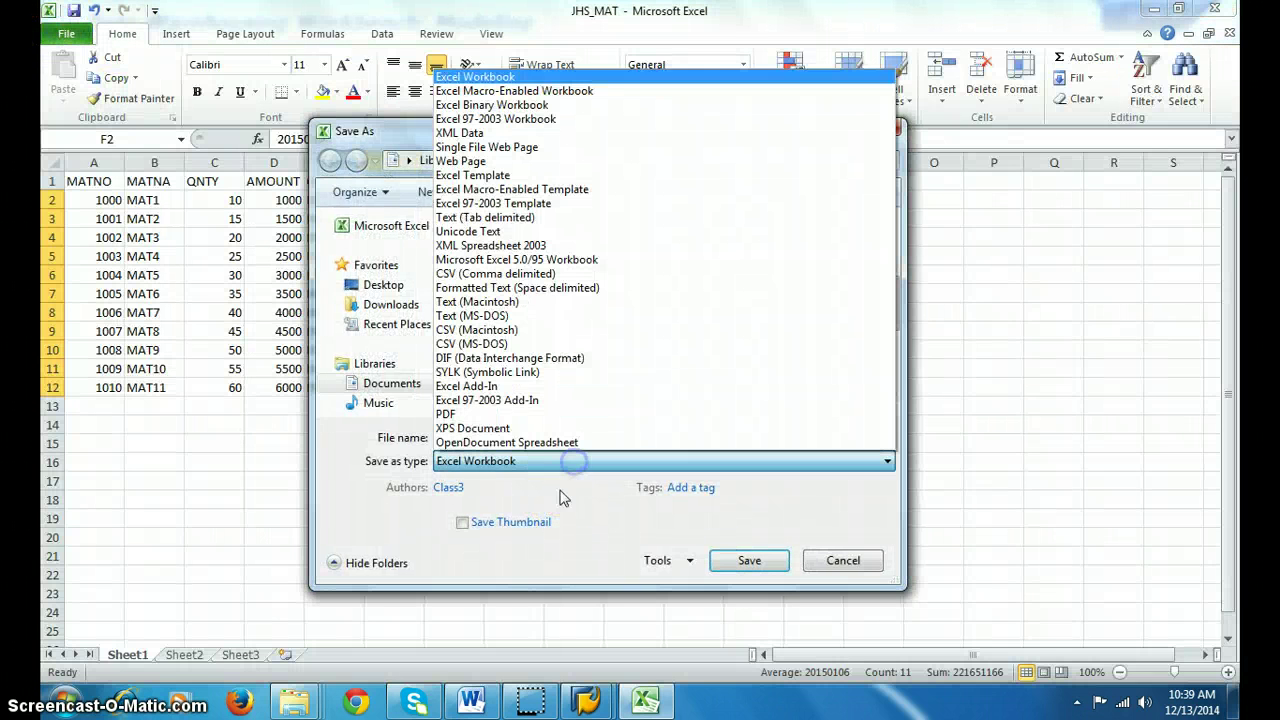
{"action": "left_click", "coordinate": [505, 274]}
{"action": "left_click", "coordinate": [502, 437]}
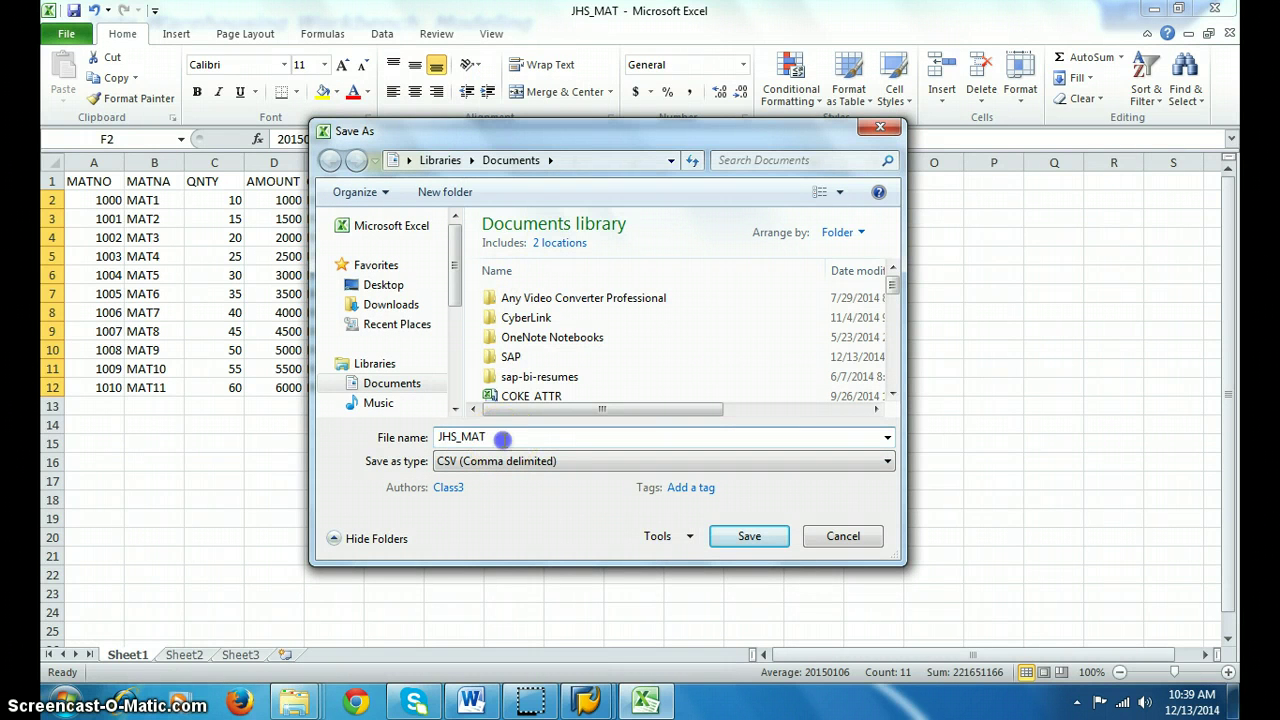
{"action": "left_click", "coordinate": [743, 536]}
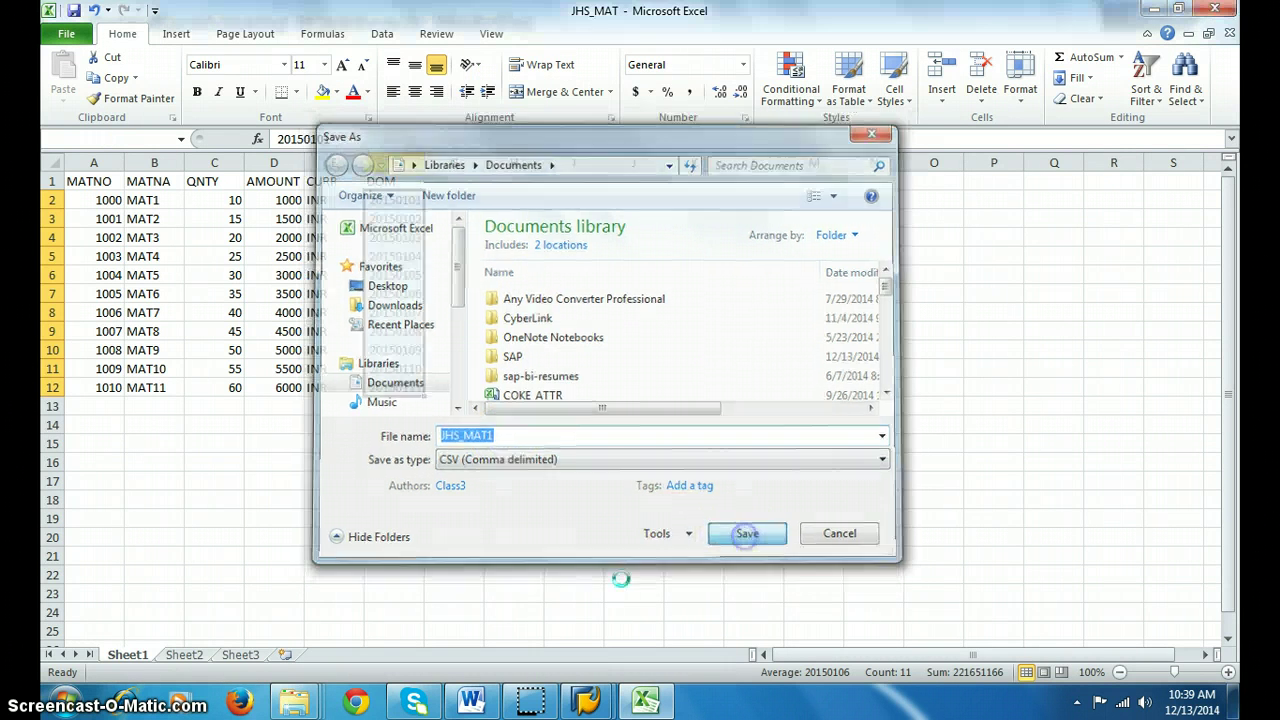
{"action": "left_click", "coordinate": [605, 407]}
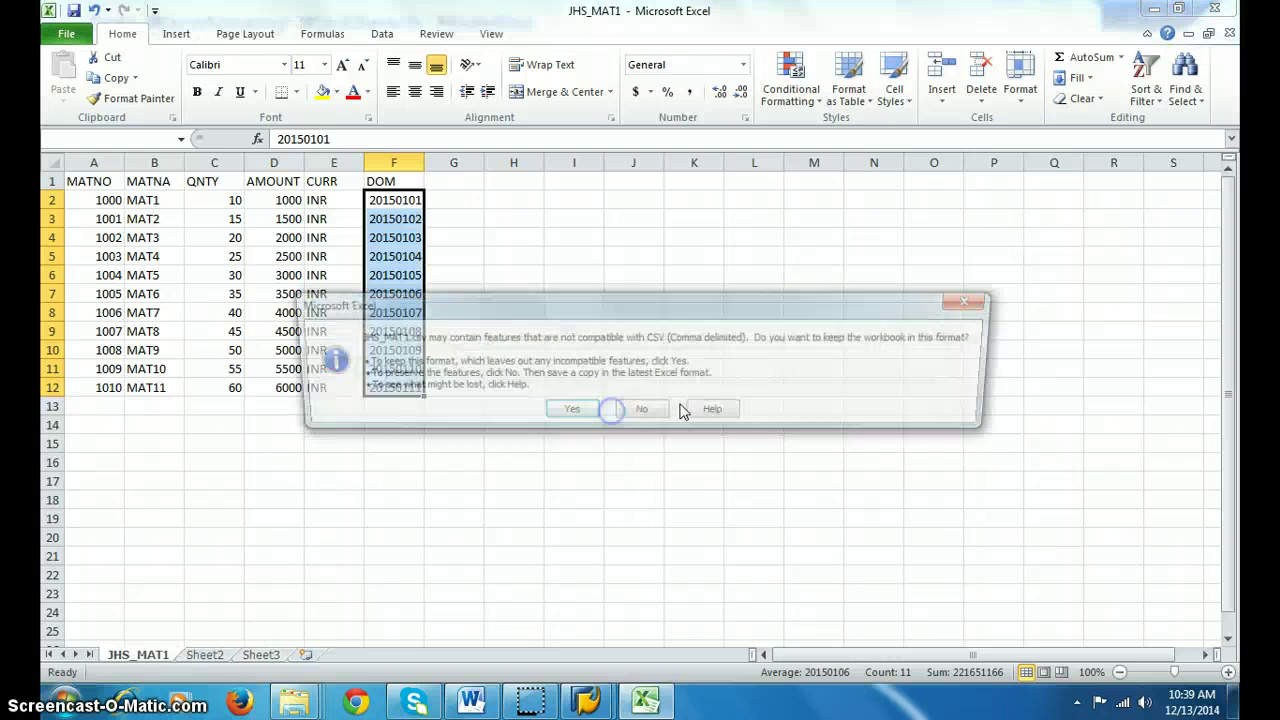
{"action": "left_click", "coordinate": [566, 413]}
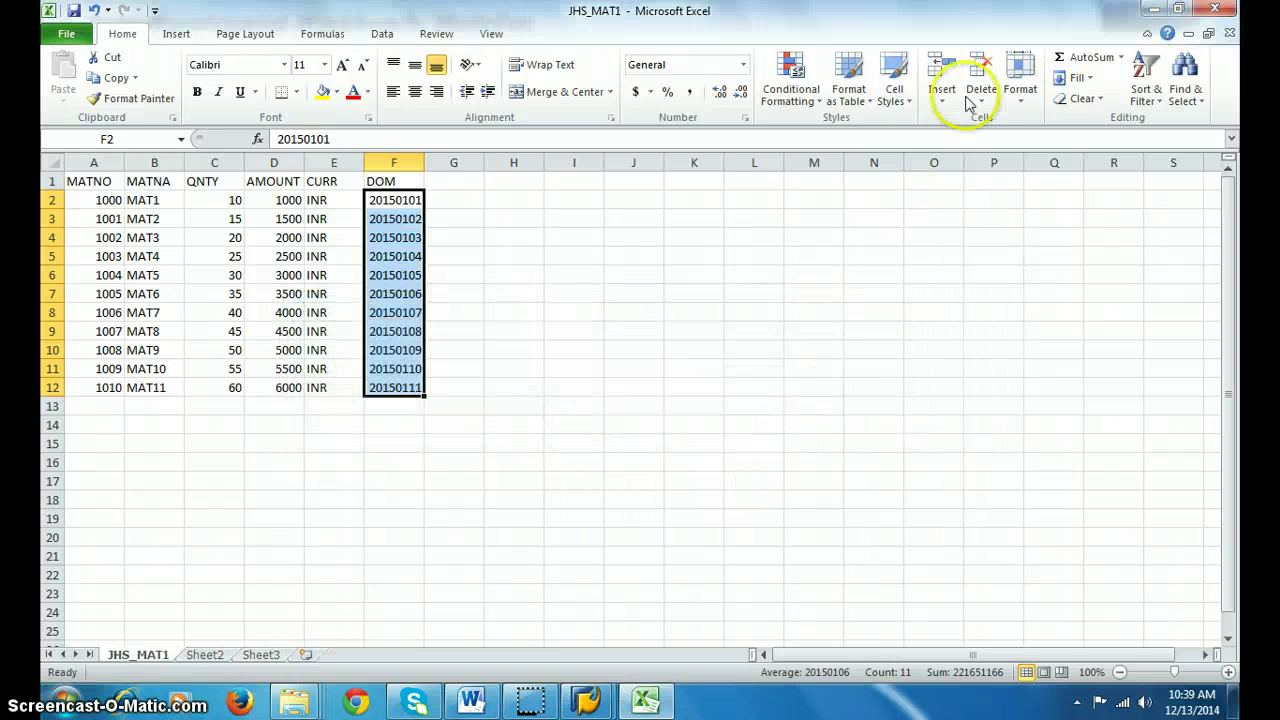
Switch to the SAP Data Warehousing Workbench and show the InfoObjects tree
{"action": "left_click", "coordinate": [1154, 9]}
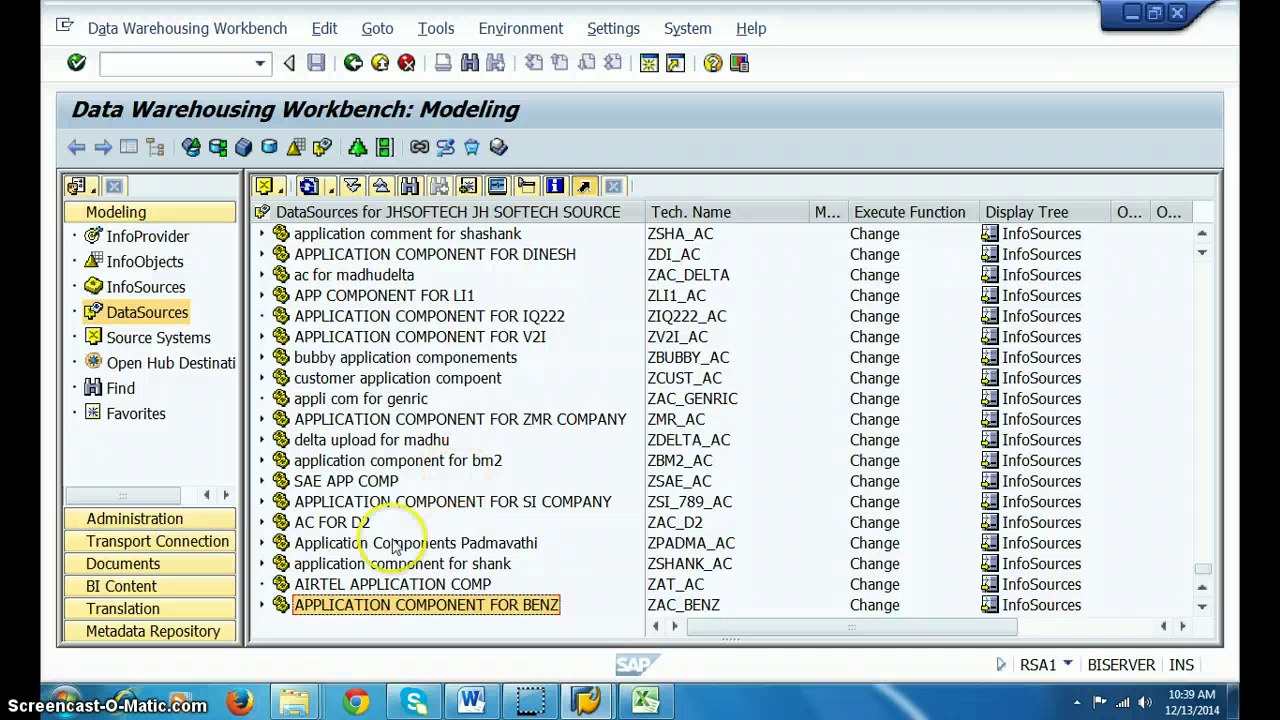
{"action": "left_click", "coordinate": [147, 259]}
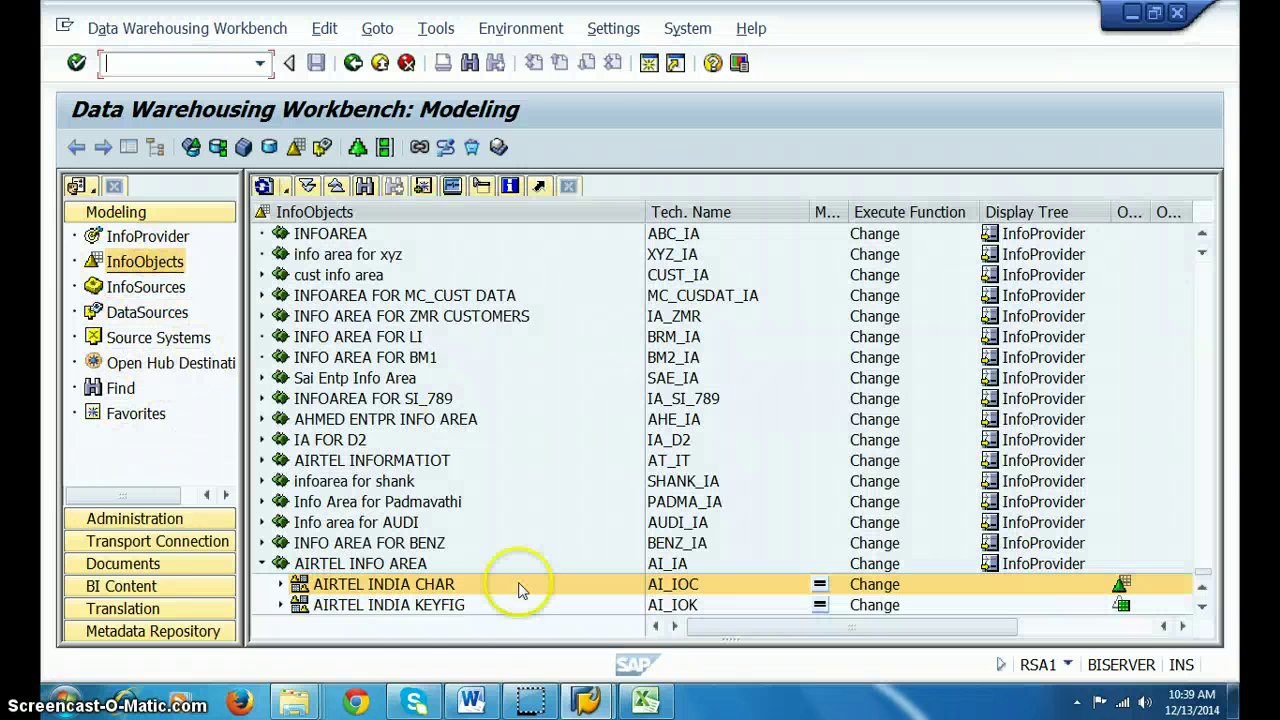
Create an InfoArea JH5_MNO with the long description Material Number
{"action": "right_click", "coordinate": [366, 213]}
{"action": "left_click", "coordinate": [416, 224]}
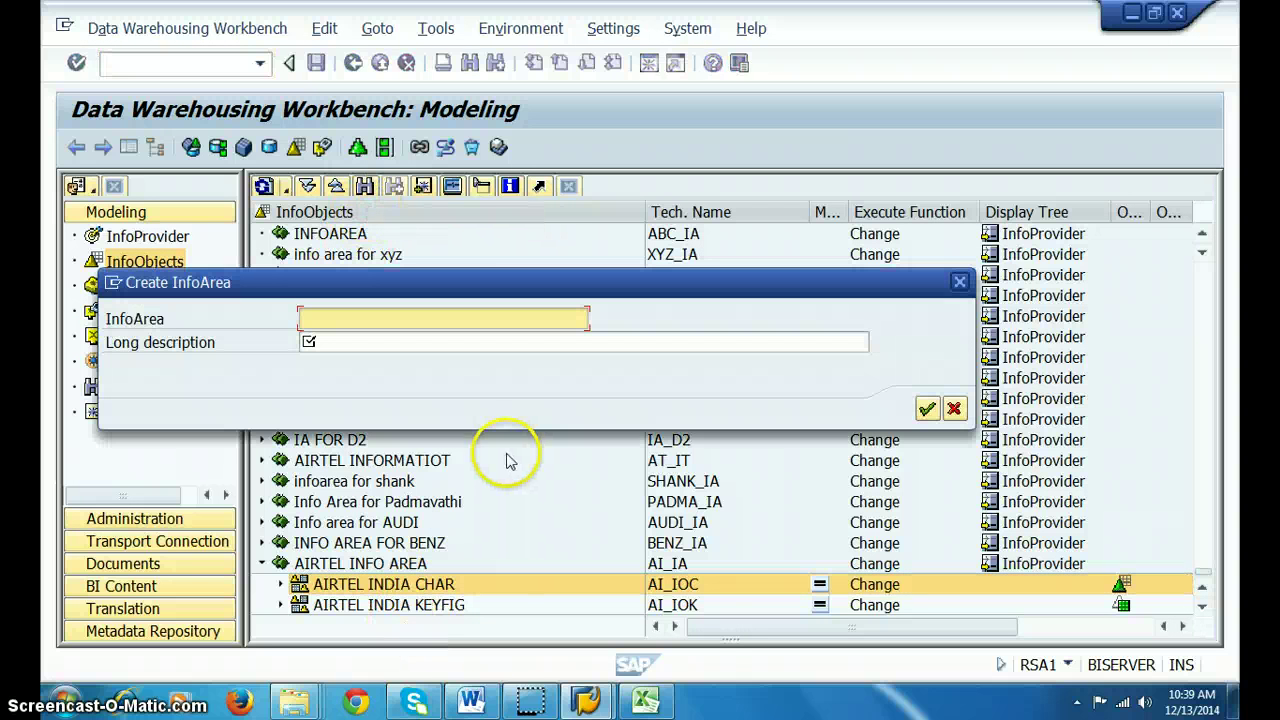
{"action": "type", "text": "JH5_MNO"}
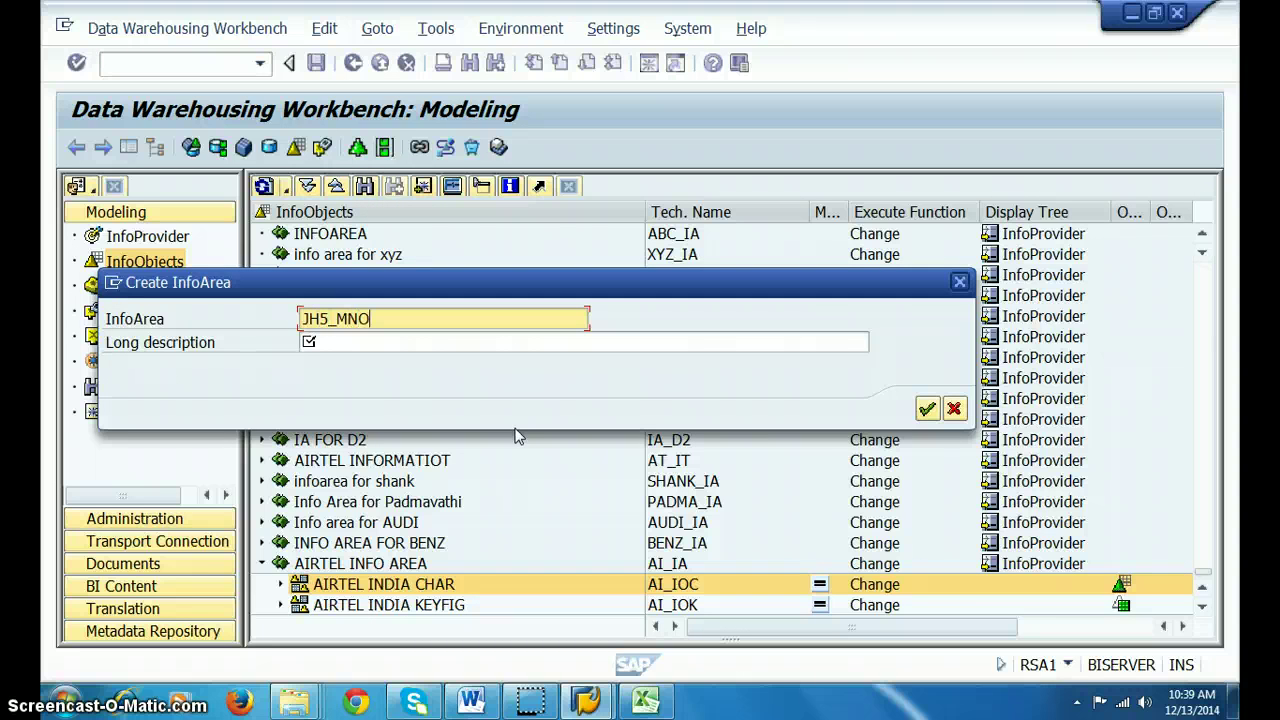
{"action": "key", "text": "Tab"}
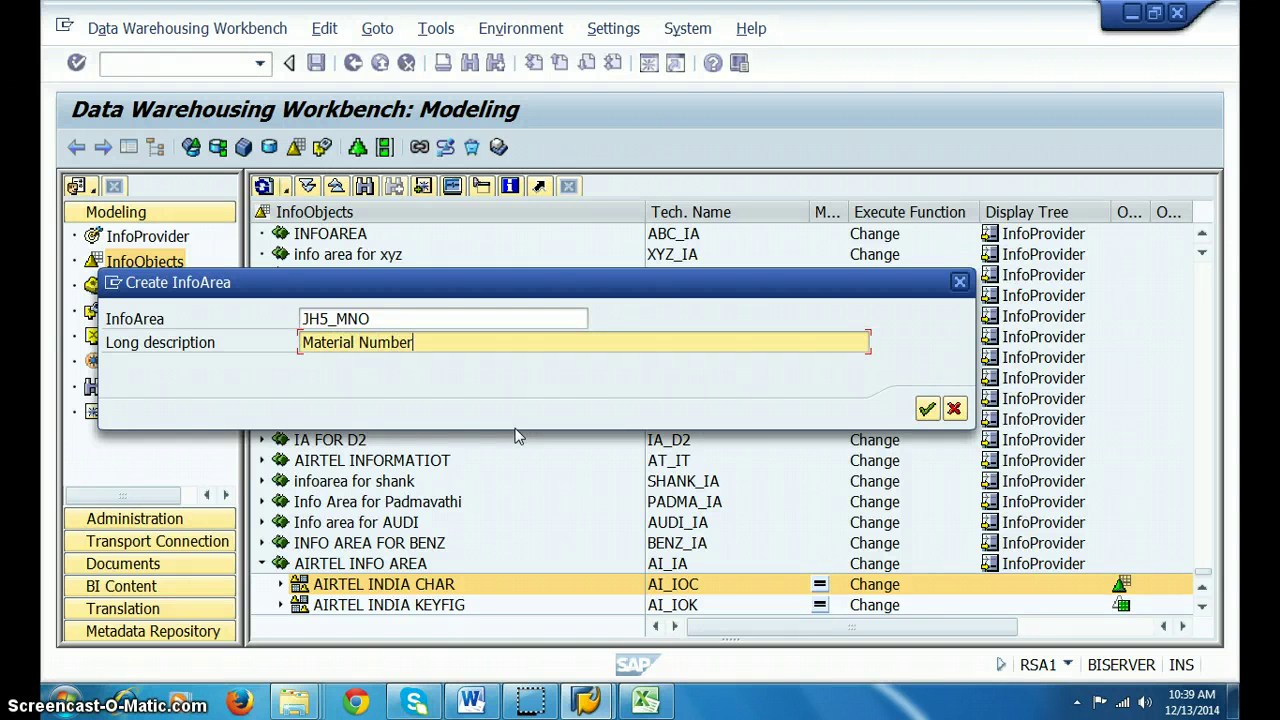
{"action": "key", "text": "Return"}
Delete the InfoArea Material Number (JH5_MNO) from the InfoObjects tree
{"action": "left_click", "coordinate": [540, 585]}
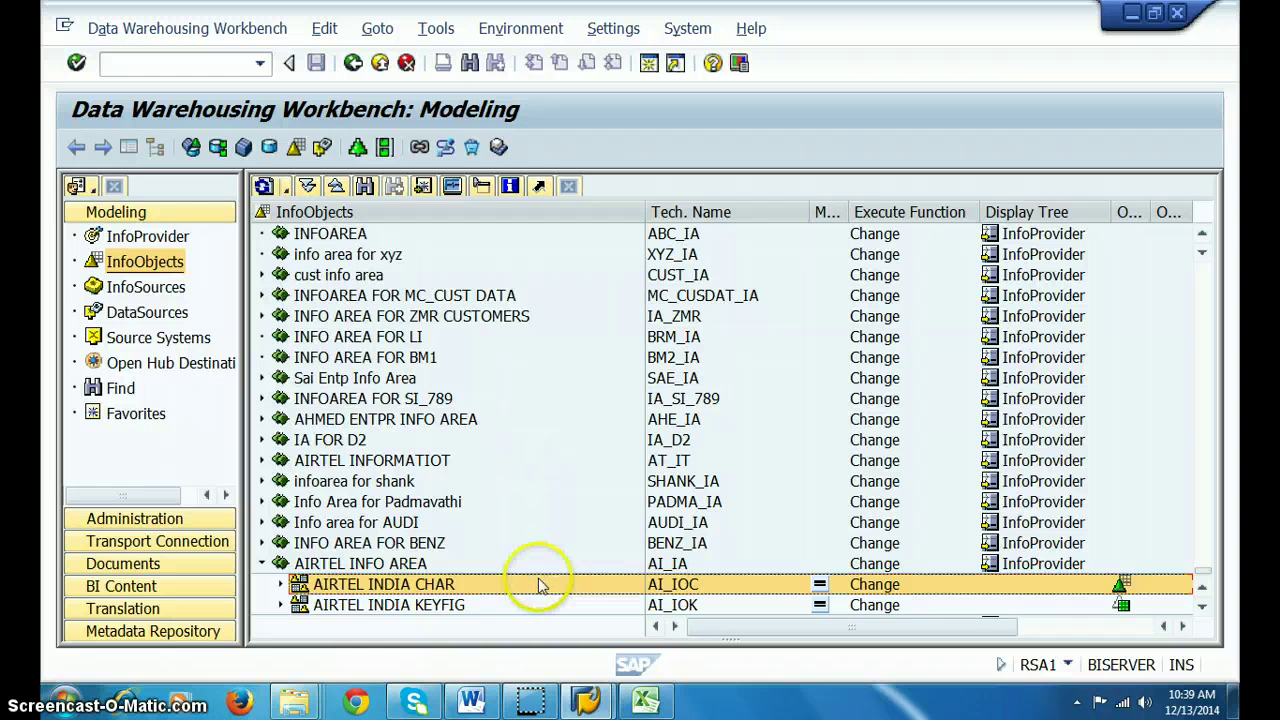
{"action": "left_click", "coordinate": [359, 608]}
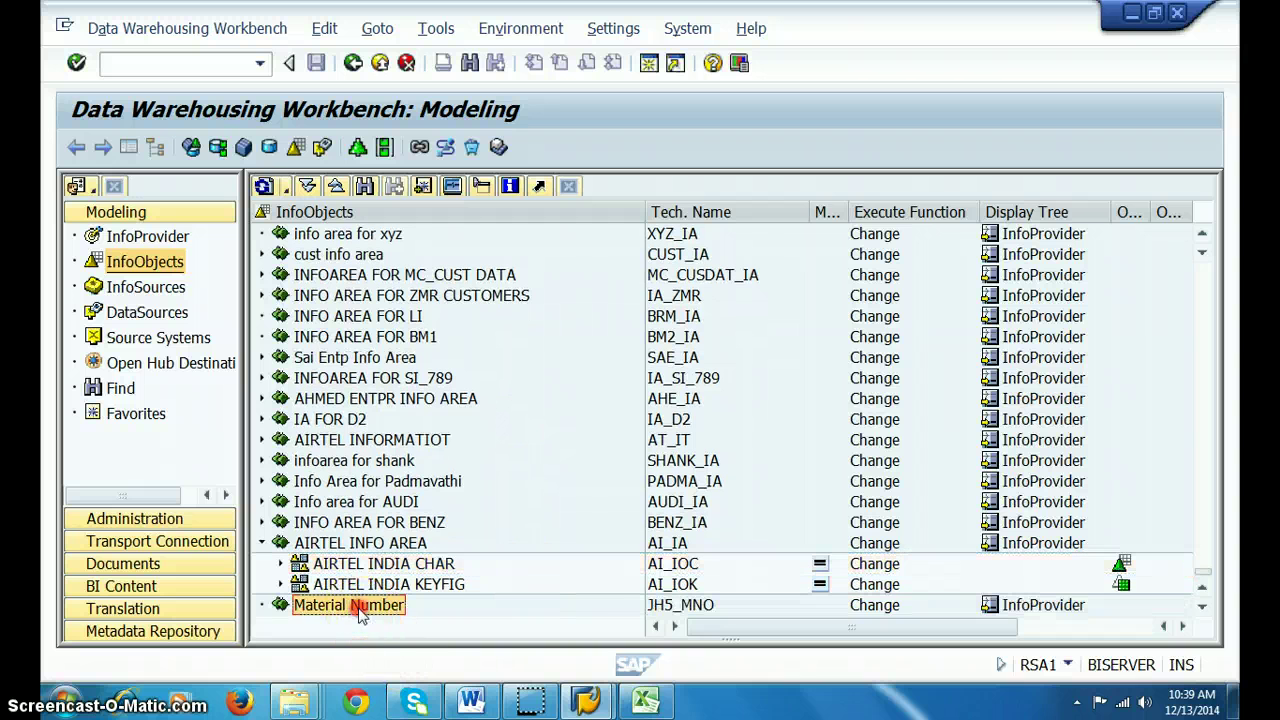
{"action": "right_click", "coordinate": [359, 614]}
{"action": "left_click", "coordinate": [403, 537]}
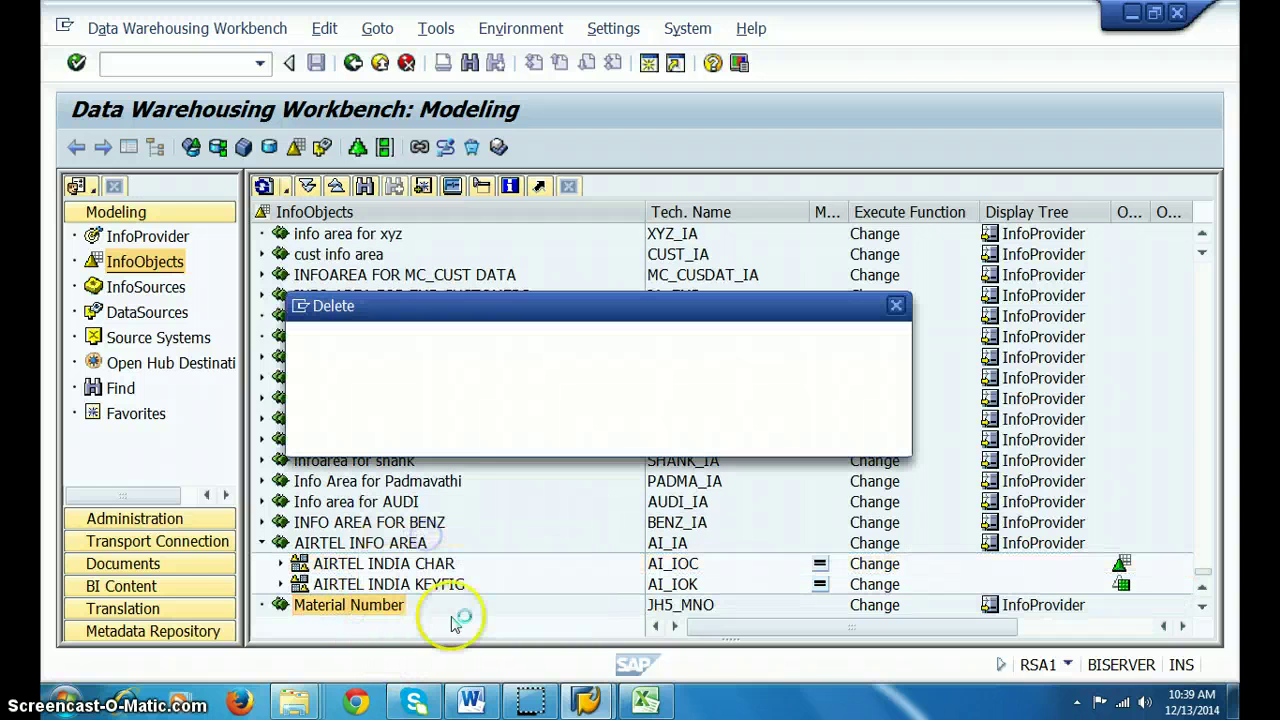
{"action": "left_click", "coordinate": [432, 440]}
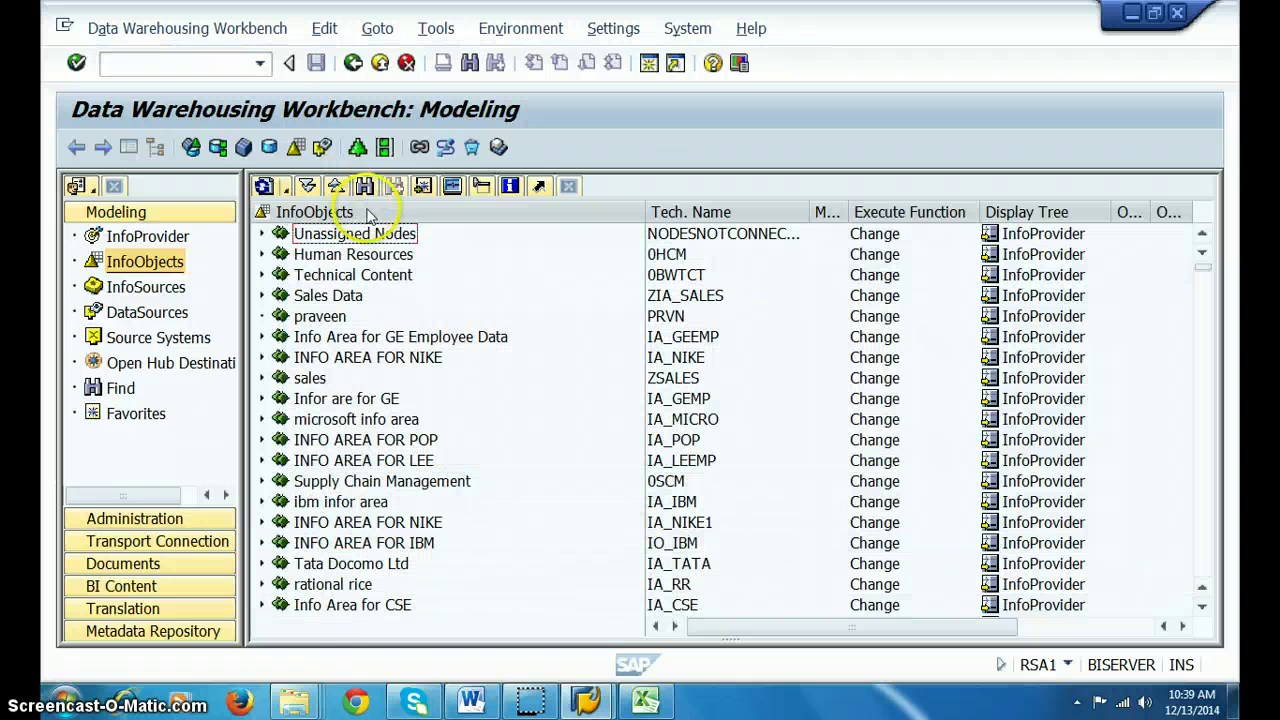
Create an InfoArea JH5_IA with the long description Info area for JH5
{"action": "right_click", "coordinate": [366, 230]}
{"action": "left_click", "coordinate": [440, 223]}
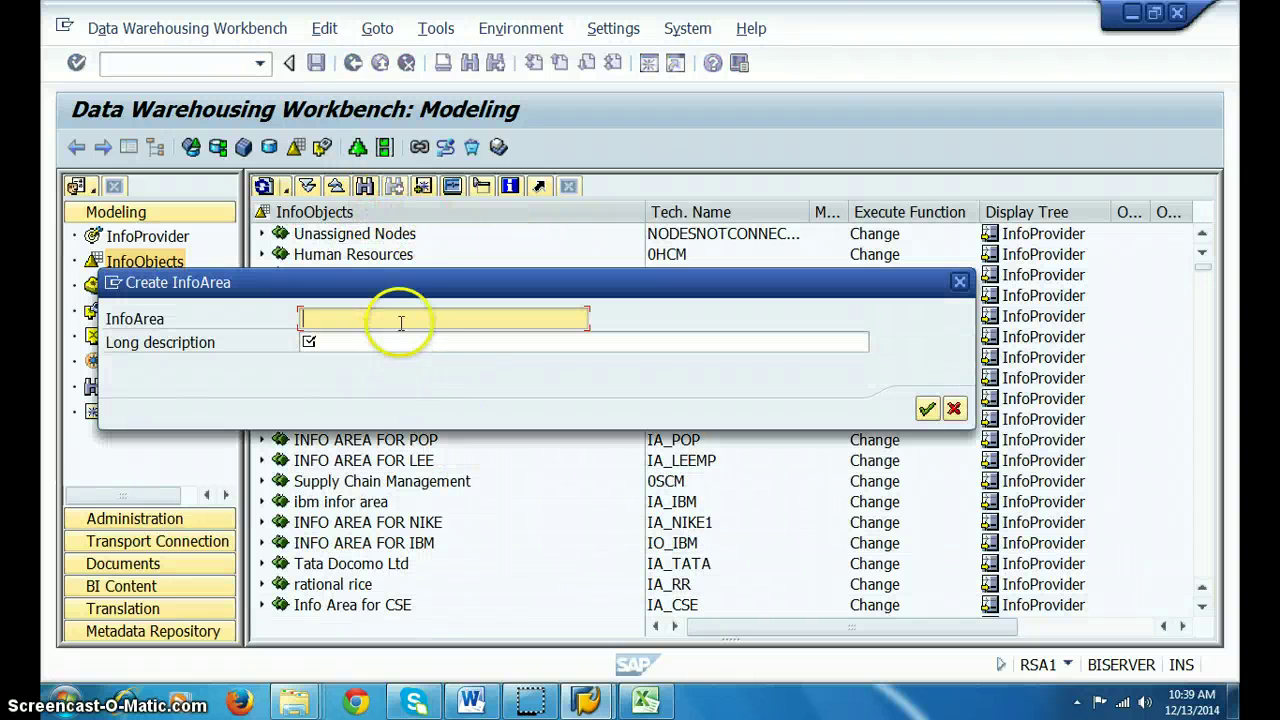
{"action": "type", "text": "jh"}
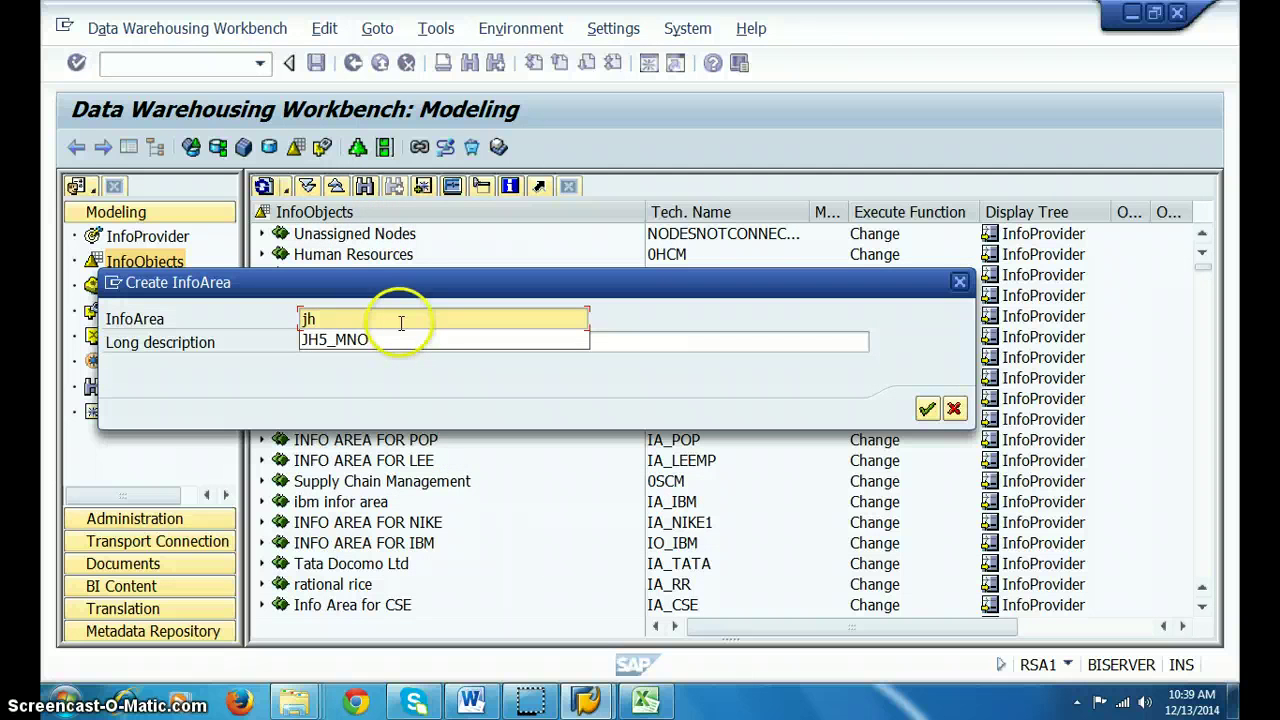
{"action": "type", "text": "a"}
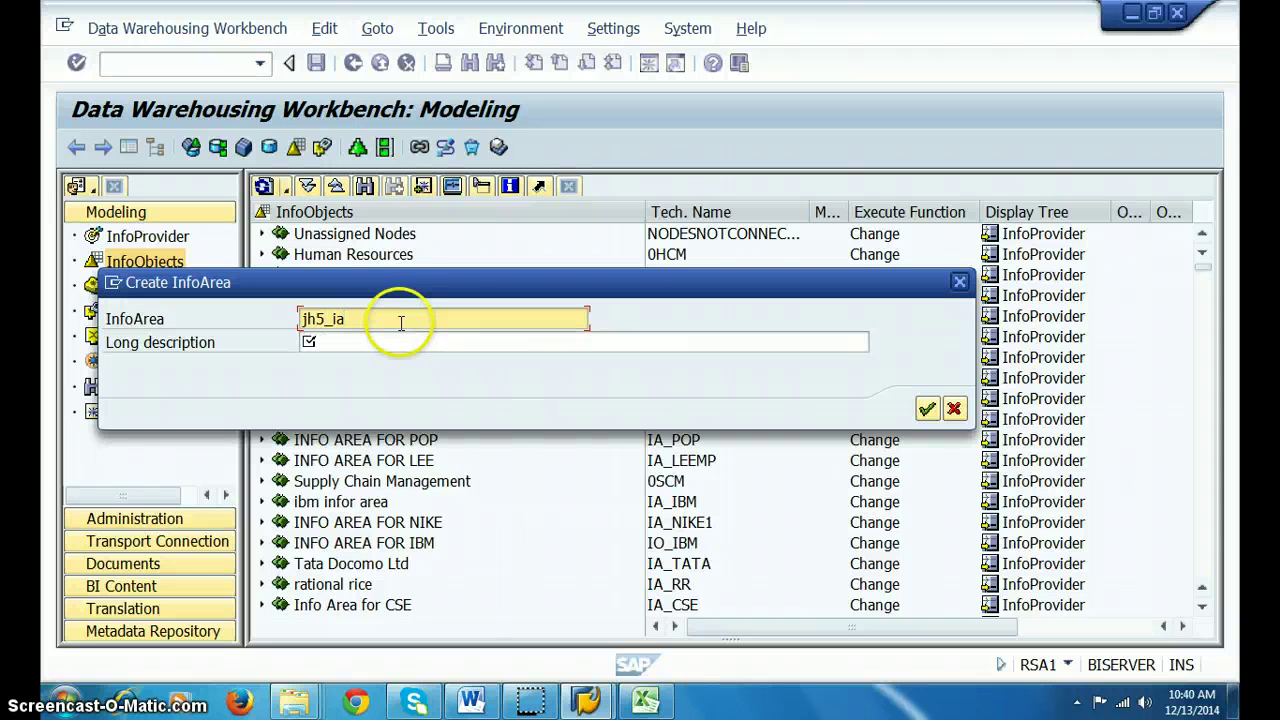
{"action": "key", "text": "Tab"}
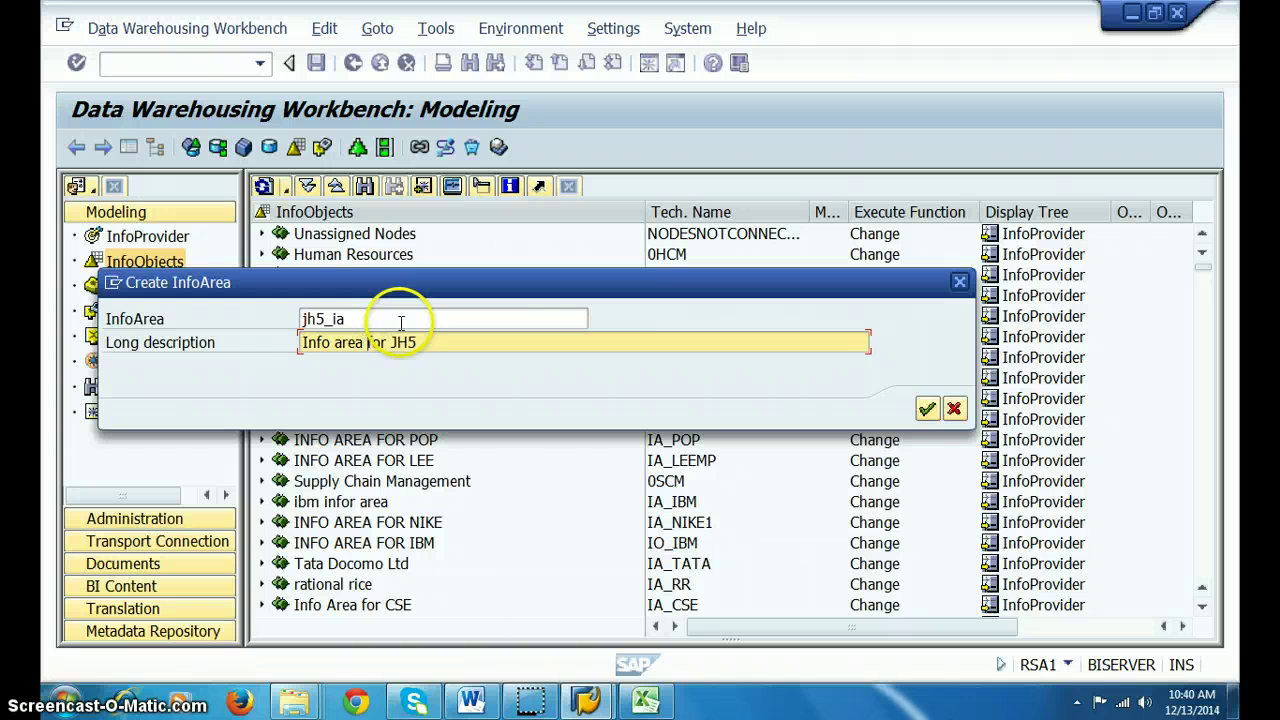
{"action": "key", "text": "Return"}
Create and activate a characteristic InfoObject catalog JH5_IOC, described as Chars for JH5, under Info area for JH5
{"action": "scroll", "coordinate": [478, 470], "scroll_direction": "down", "scroll_amount": 1}
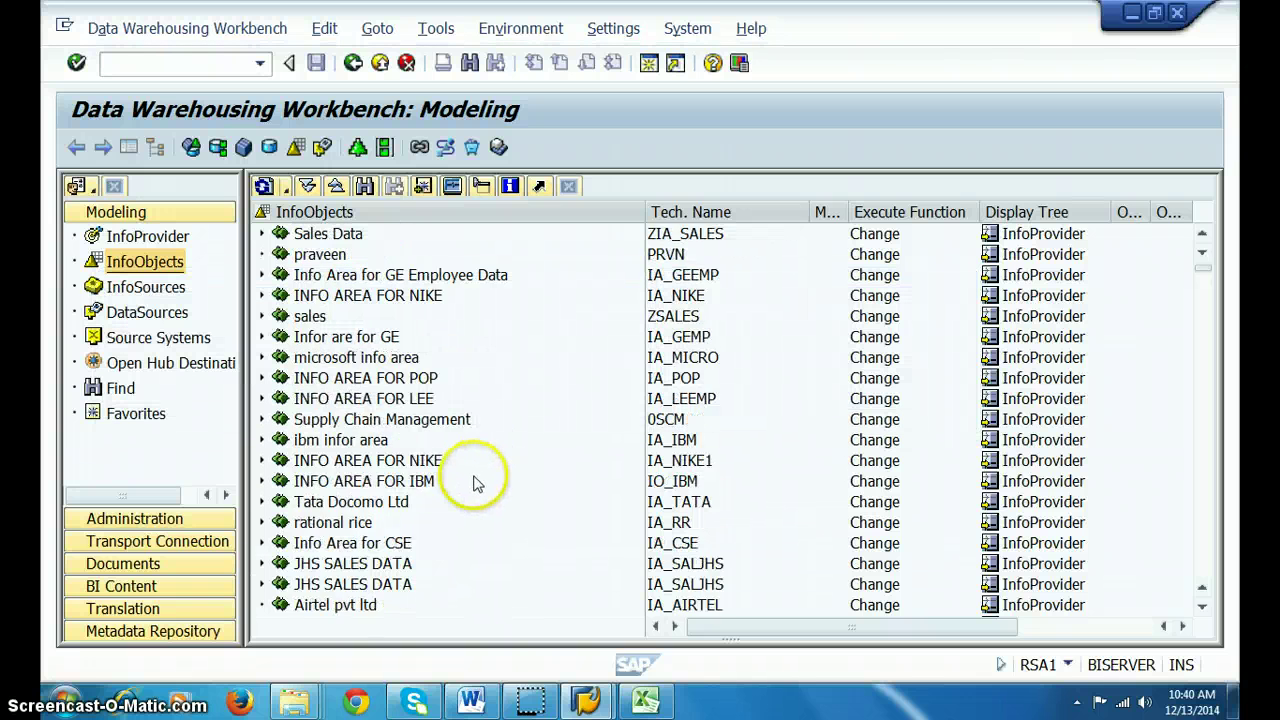
{"action": "scroll", "coordinate": [475, 483], "scroll_direction": "down", "scroll_amount": 16}
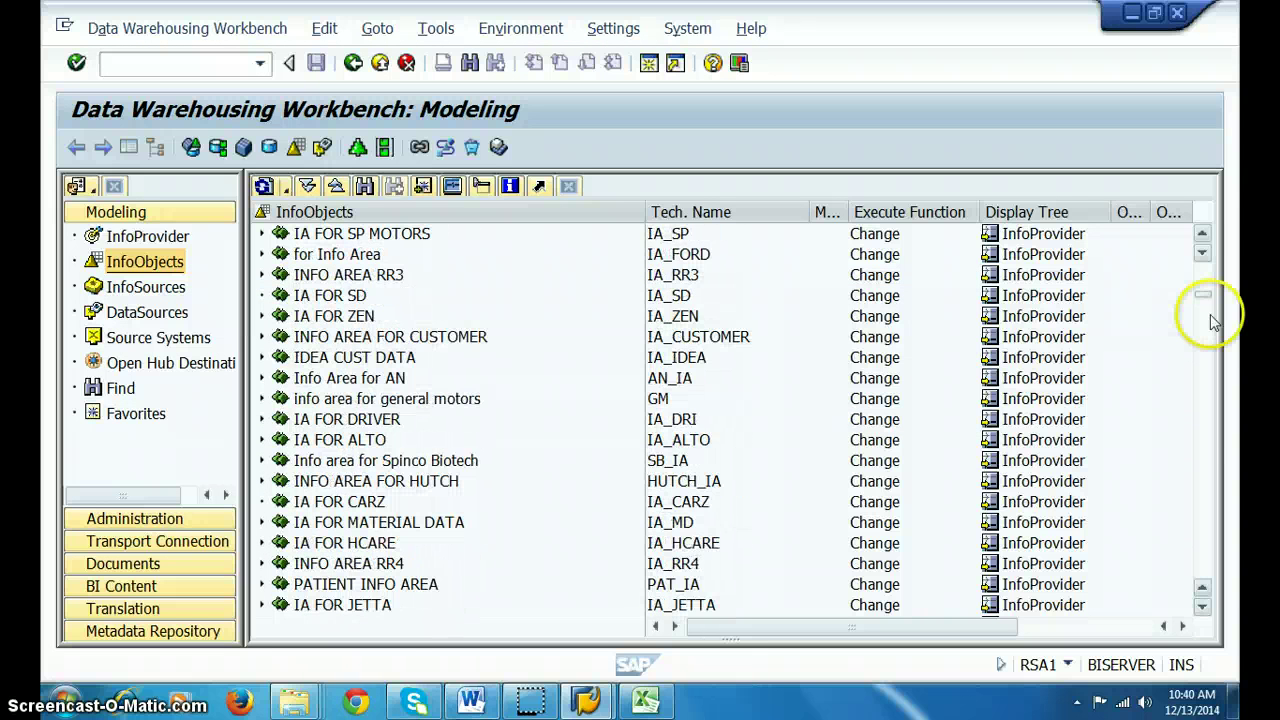
{"action": "left_click_drag", "start_coordinate": [1203, 296], "coordinate": [1232, 598]}
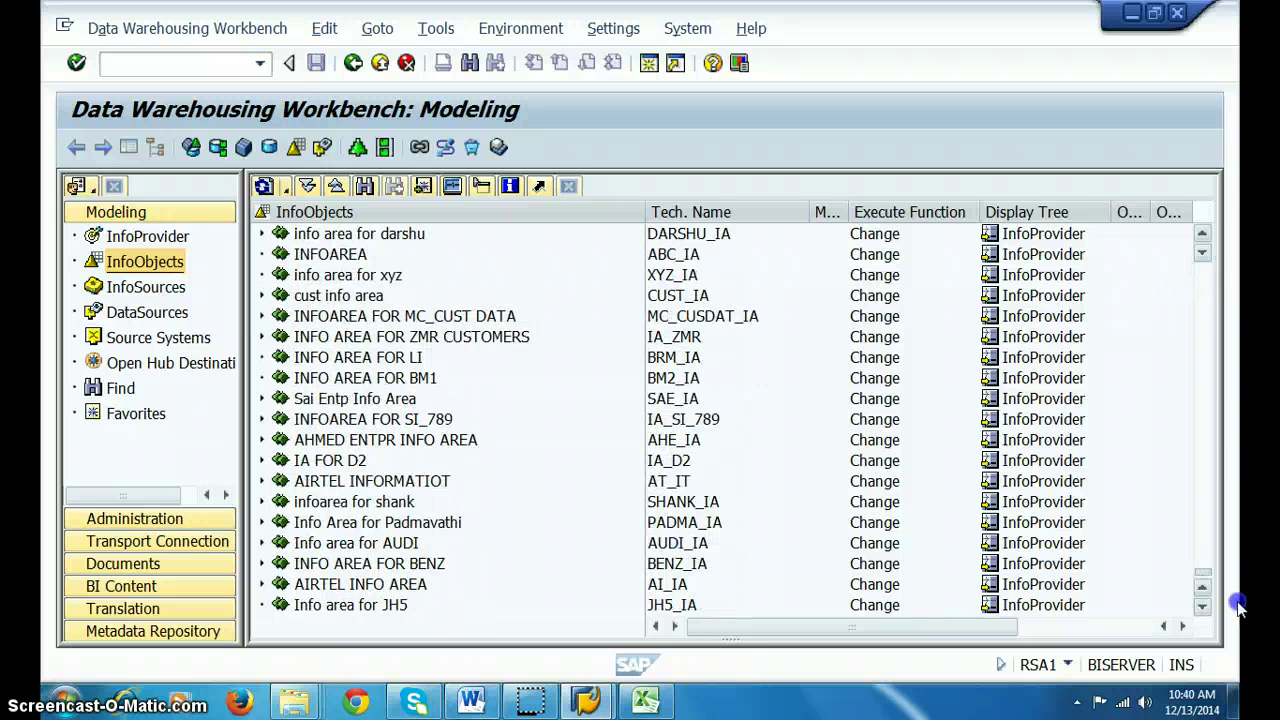
{"action": "right_click", "coordinate": [366, 606]}
{"action": "left_click", "coordinate": [420, 590]}
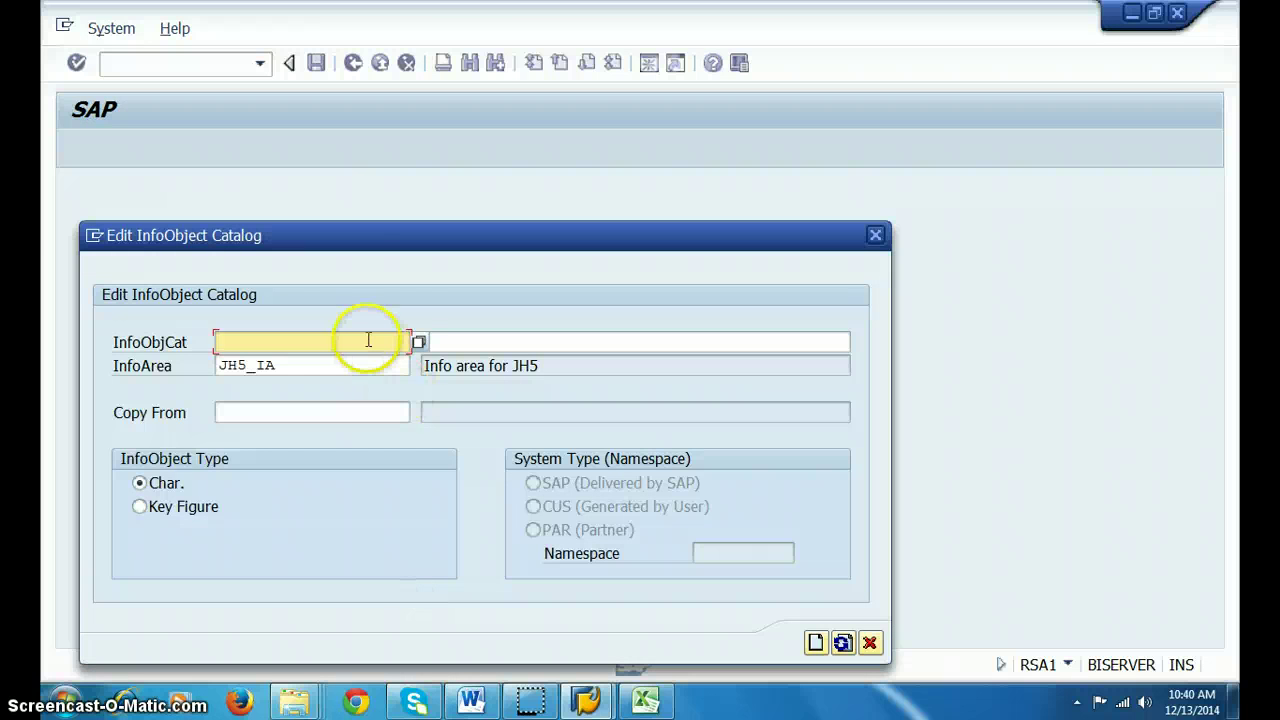
{"action": "type", "text": "jh5"}
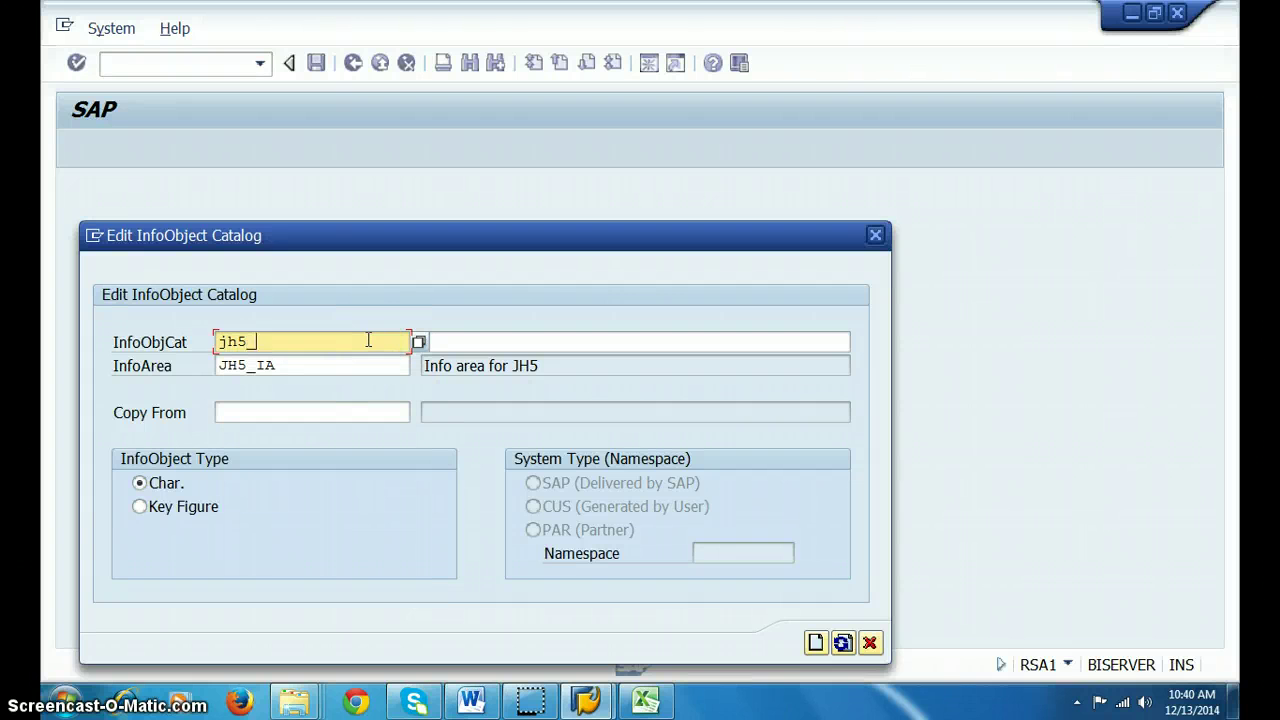
{"action": "type", "text": "_ioc"}
{"action": "key", "text": "Tab"}
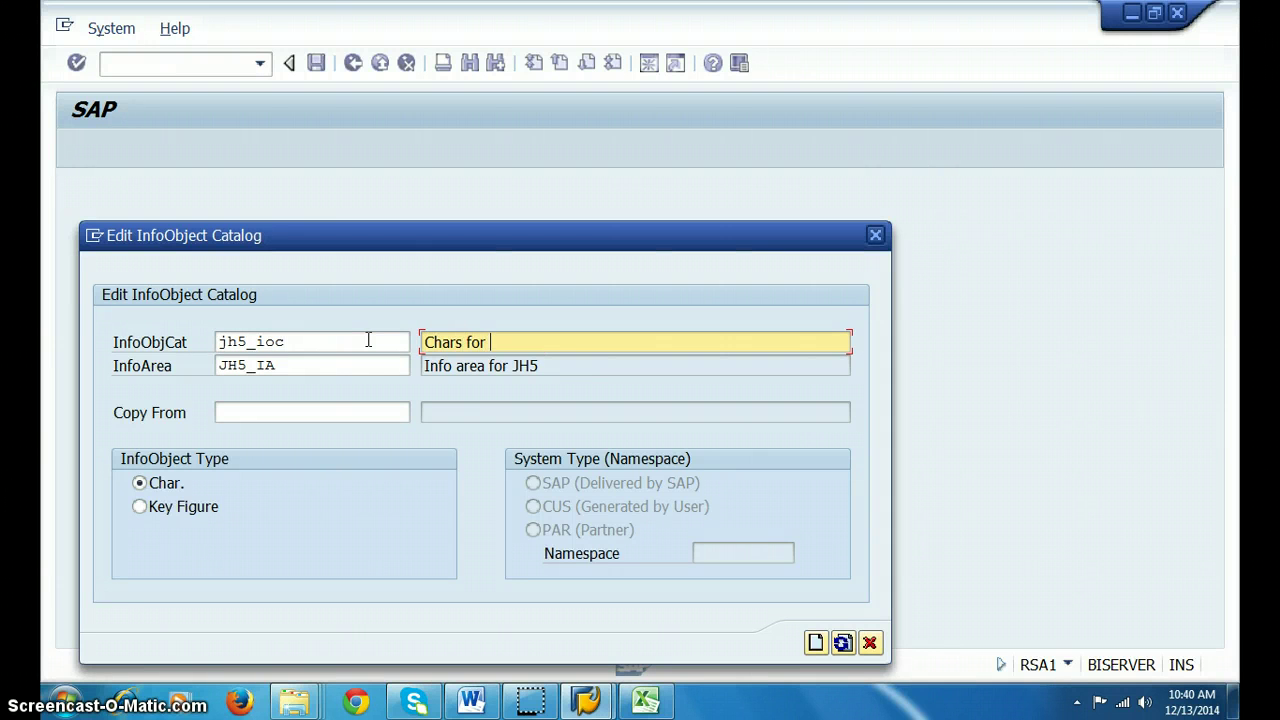
{"action": "type", "text": "Chars for JH5"}
{"action": "key", "text": "Return"}
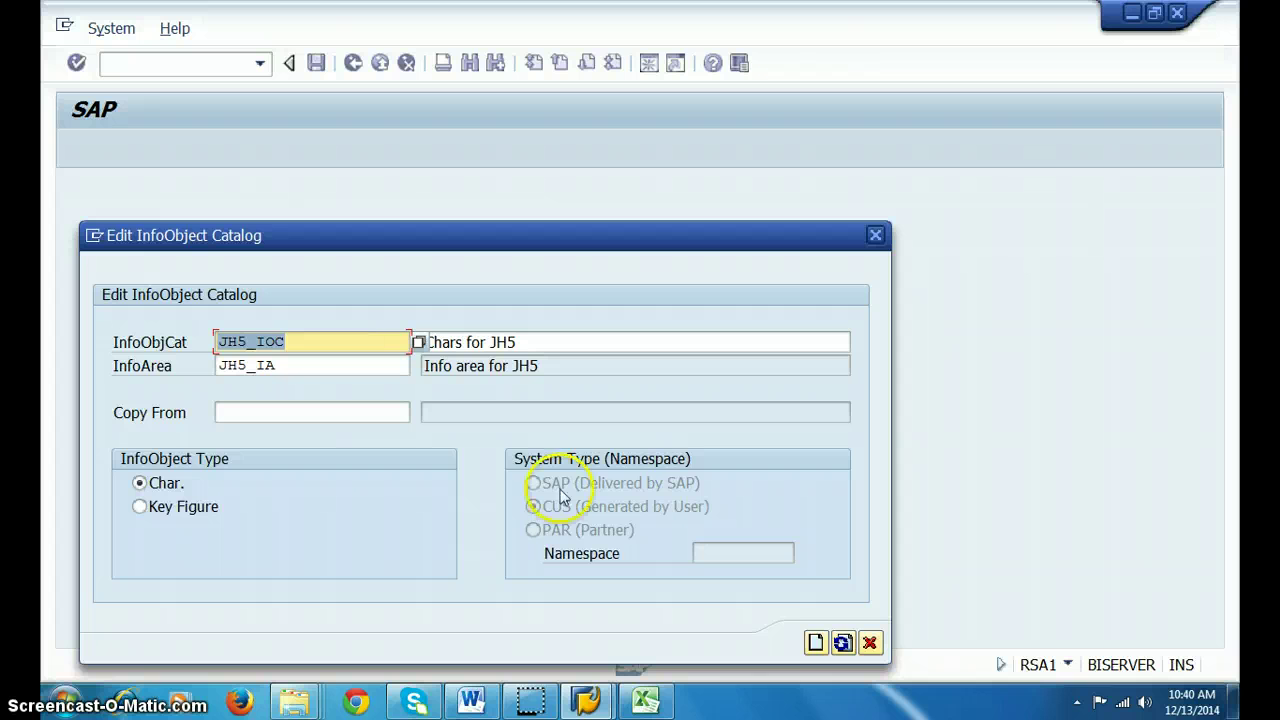
{"action": "left_click", "coordinate": [815, 642]}
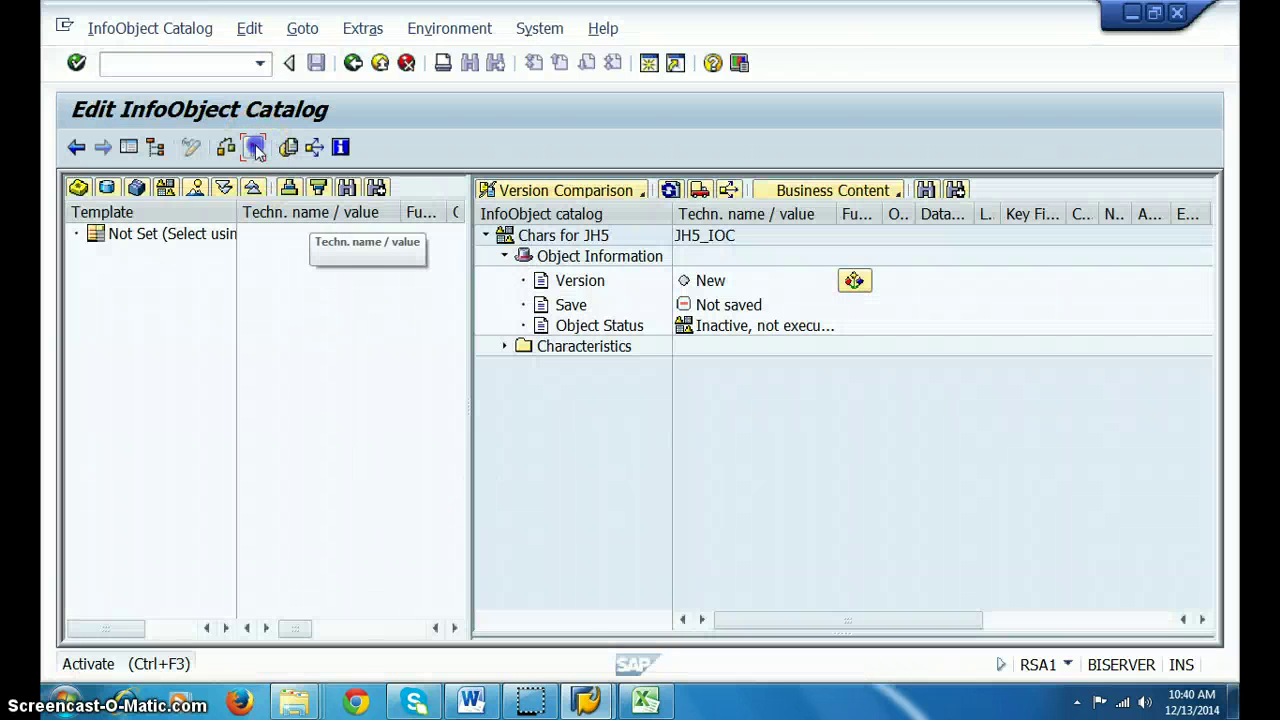
{"action": "left_click", "coordinate": [252, 147]}
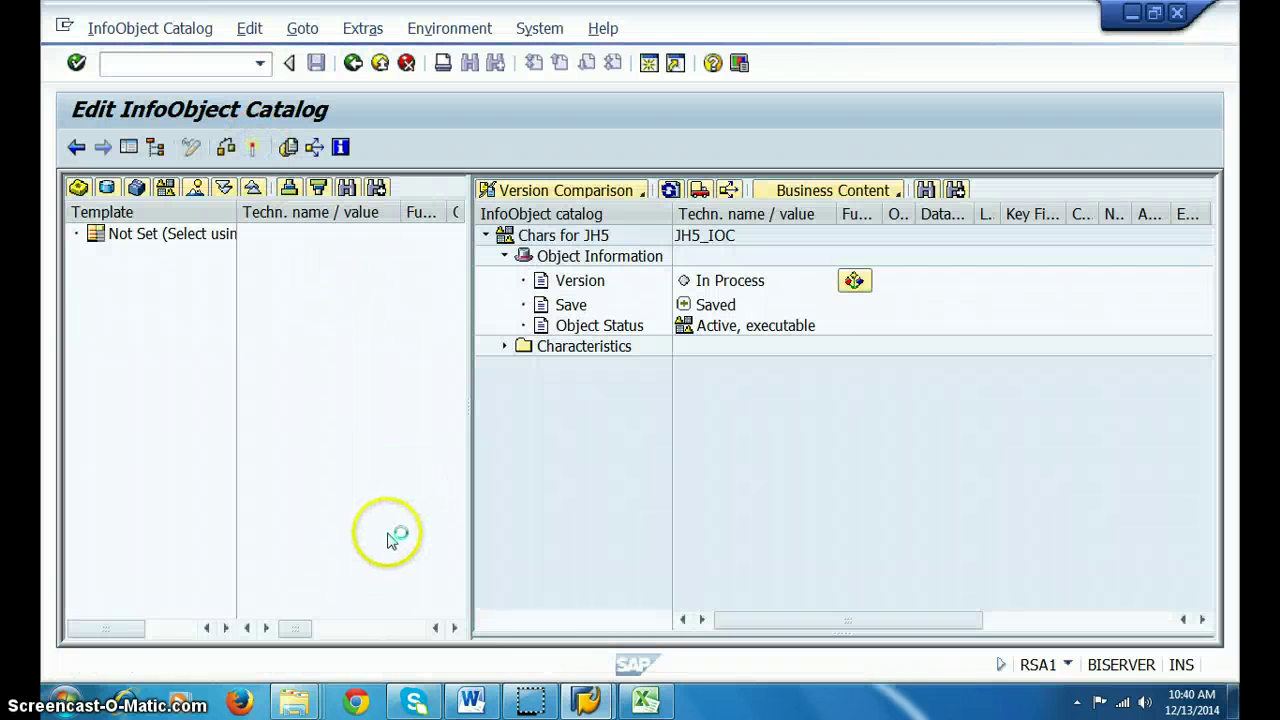
Create and activate a key figure InfoObject catalog JH5_IOK, described as Keys for JH5, under Info area for JH5
{"action": "left_click", "coordinate": [129, 147]}
{"action": "right_click", "coordinate": [326, 585]}
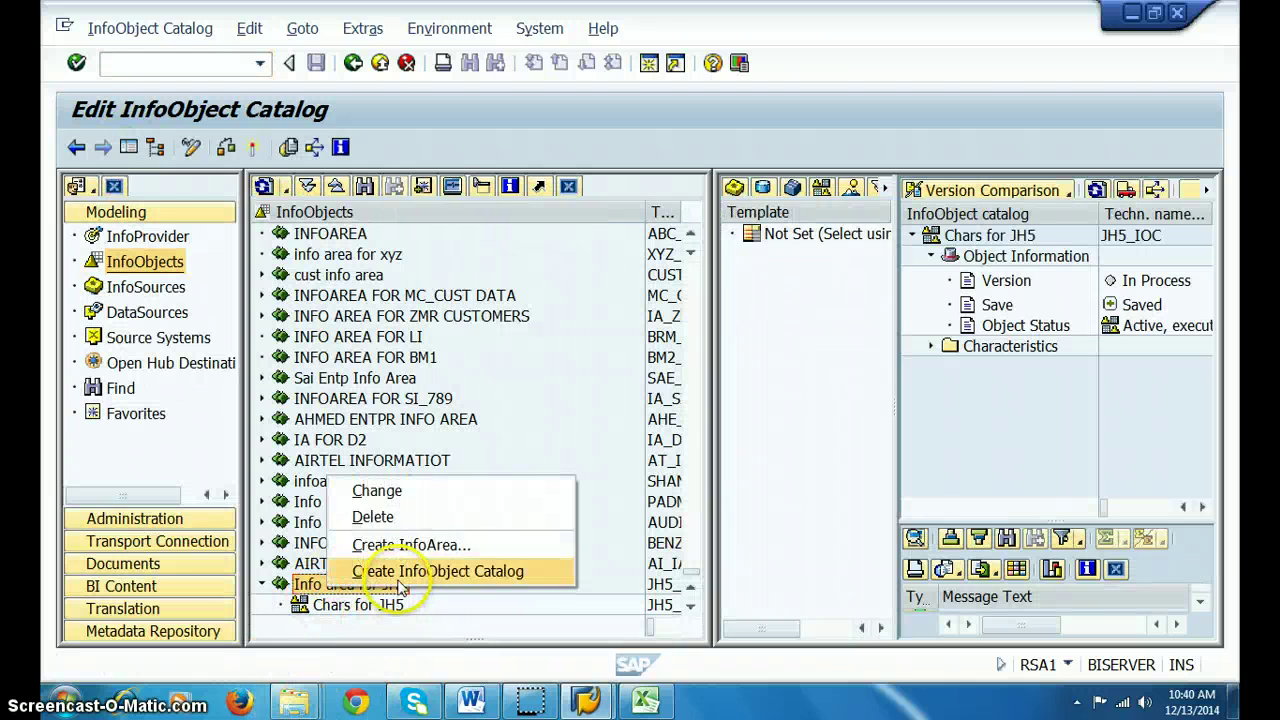
{"action": "left_click", "coordinate": [400, 578]}
{"action": "left_click", "coordinate": [355, 350]}
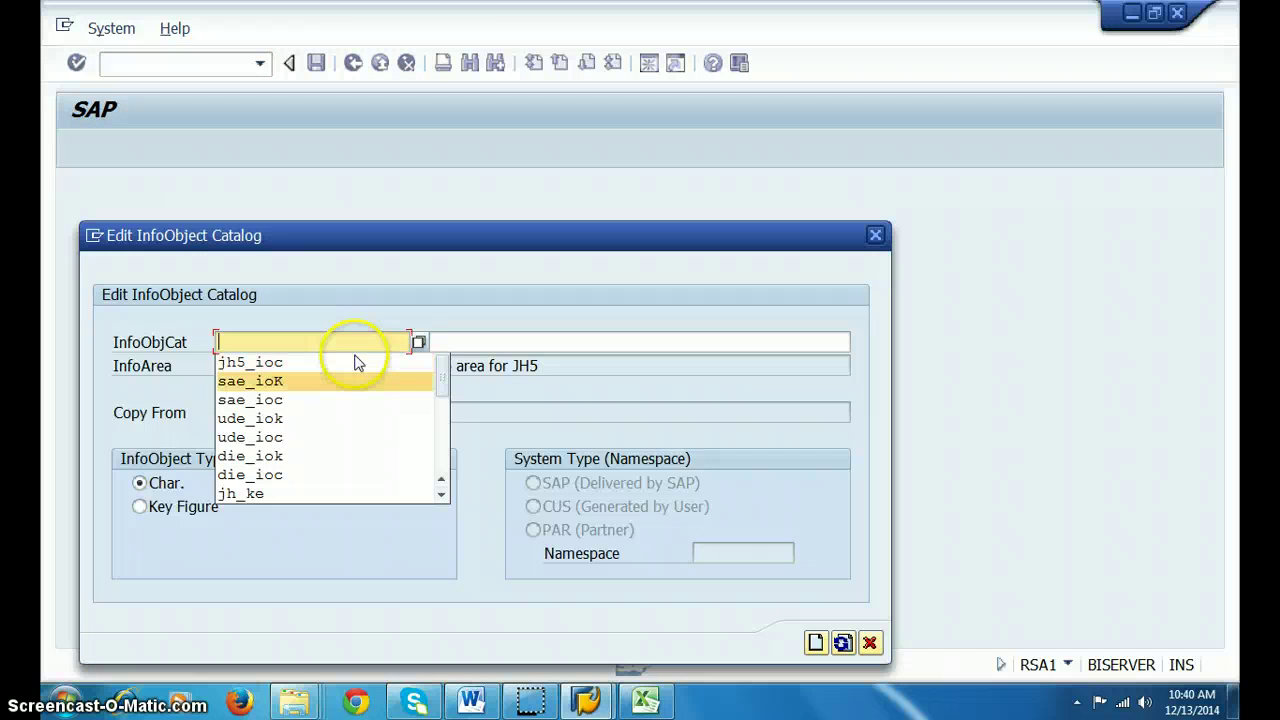
{"action": "type", "text": "jh5_io"}
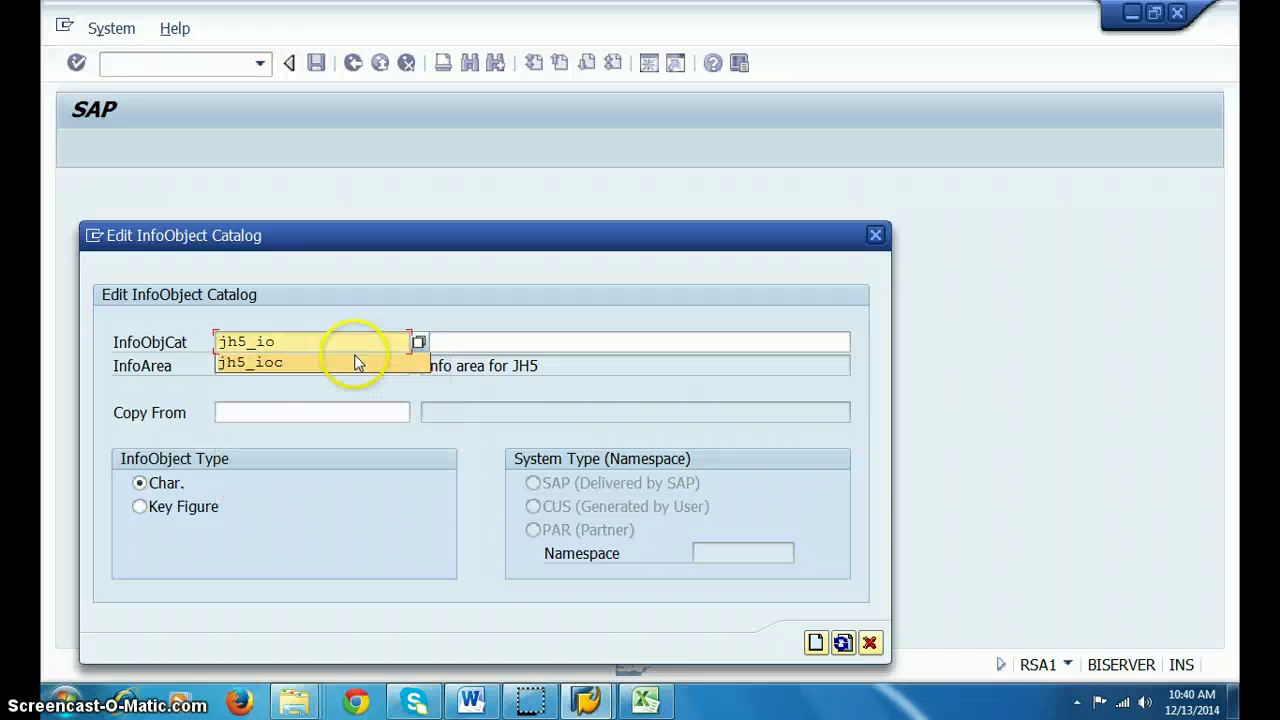
{"action": "type", "text": "K"}
{"action": "left_click", "coordinate": [140, 506]}
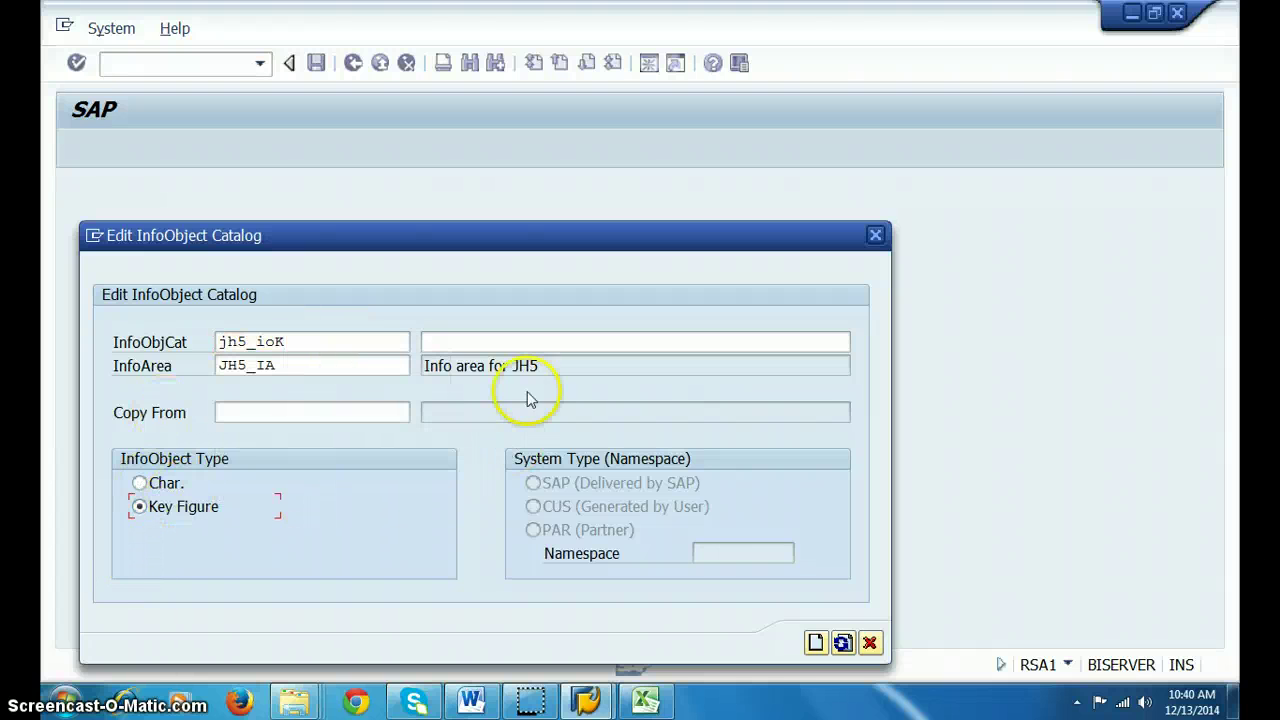
{"action": "left_click", "coordinate": [505, 340]}
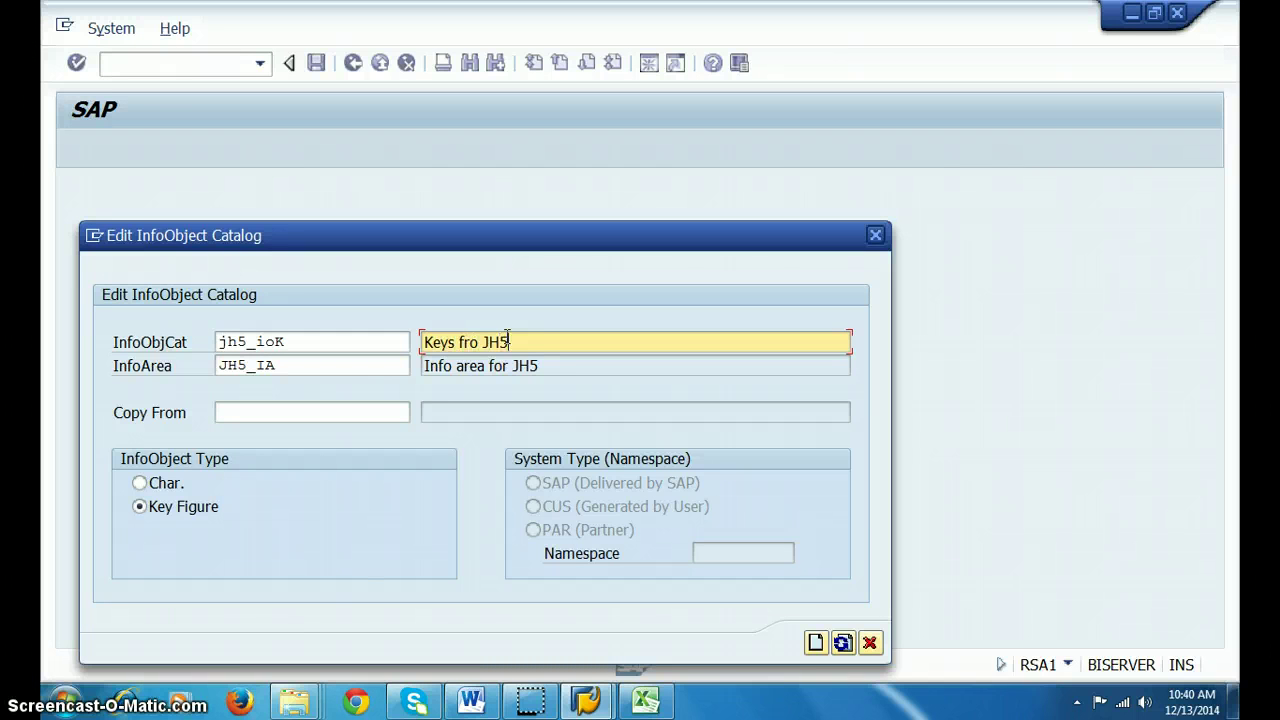
{"action": "key", "text": "Return"}
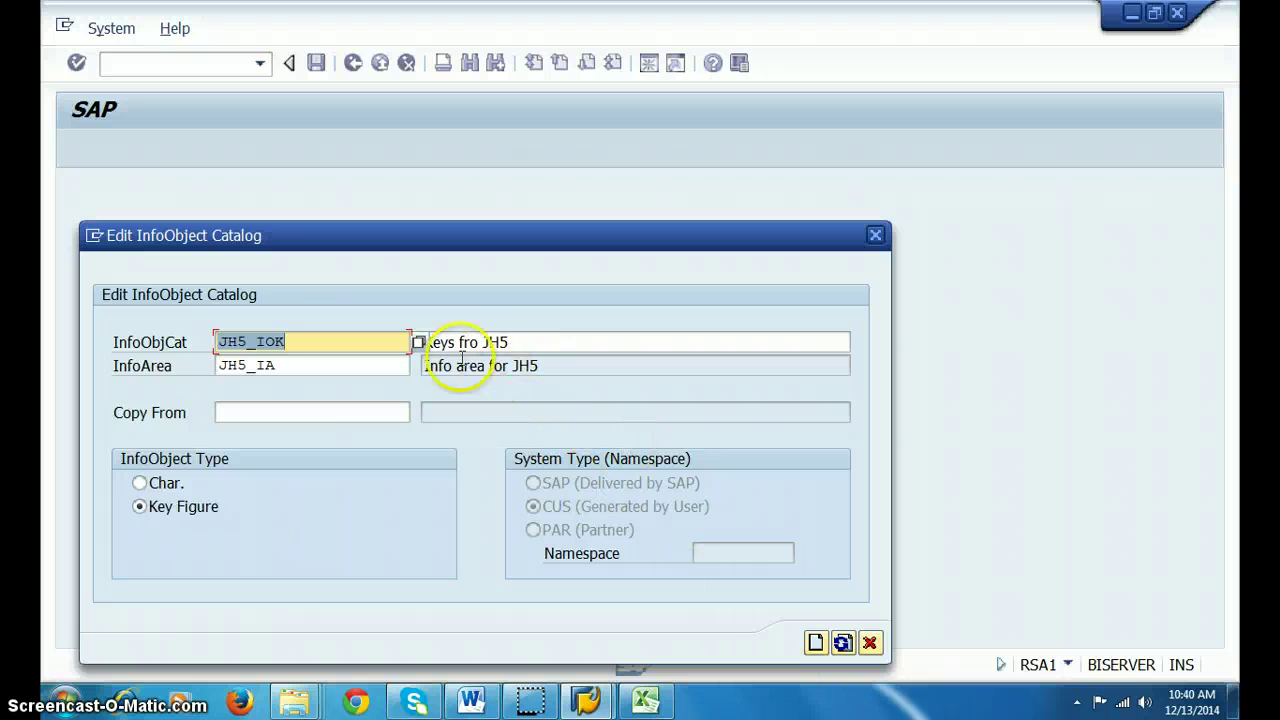
{"action": "left_click", "coordinate": [497, 341]}
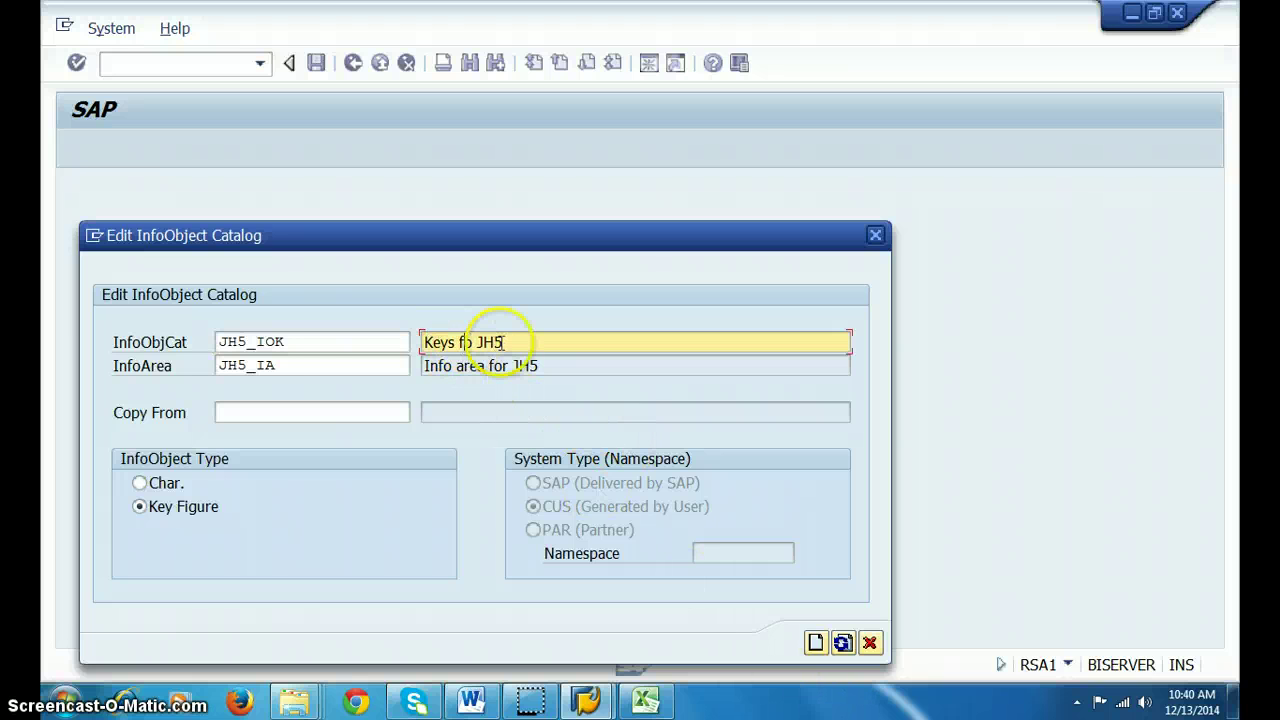
{"action": "left_click", "coordinate": [815, 642]}
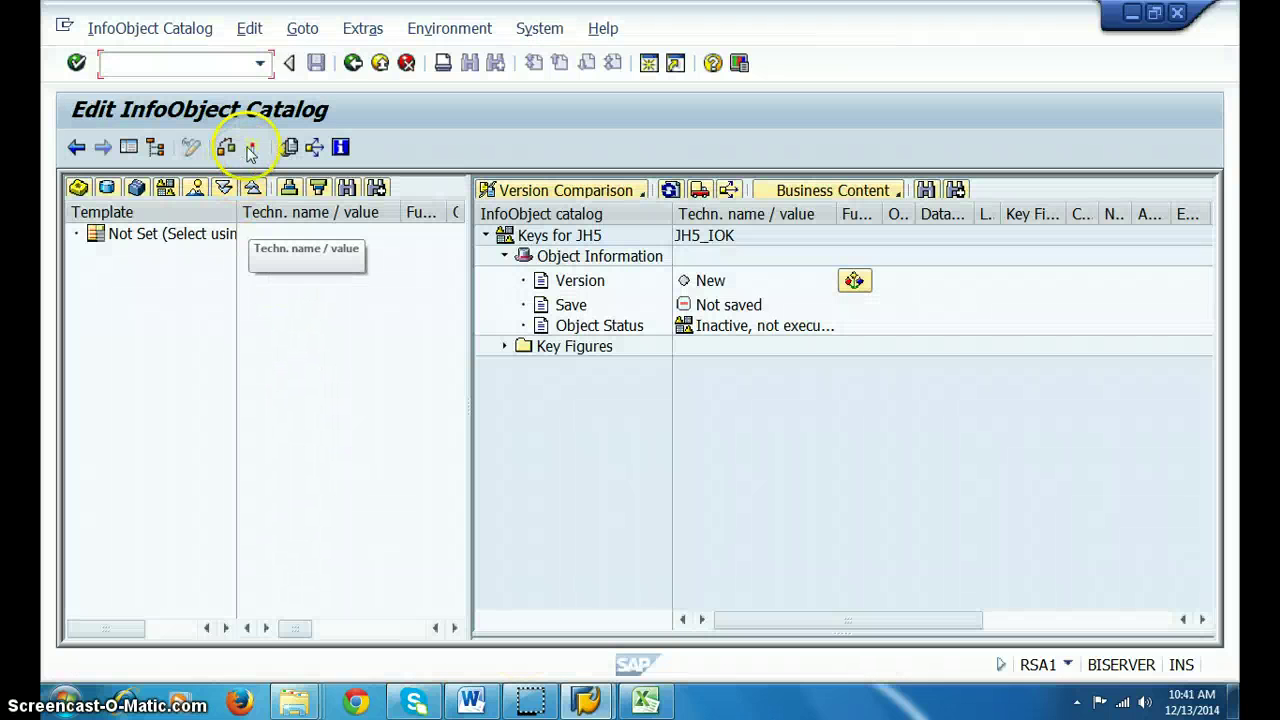
{"action": "left_click", "coordinate": [252, 147]}
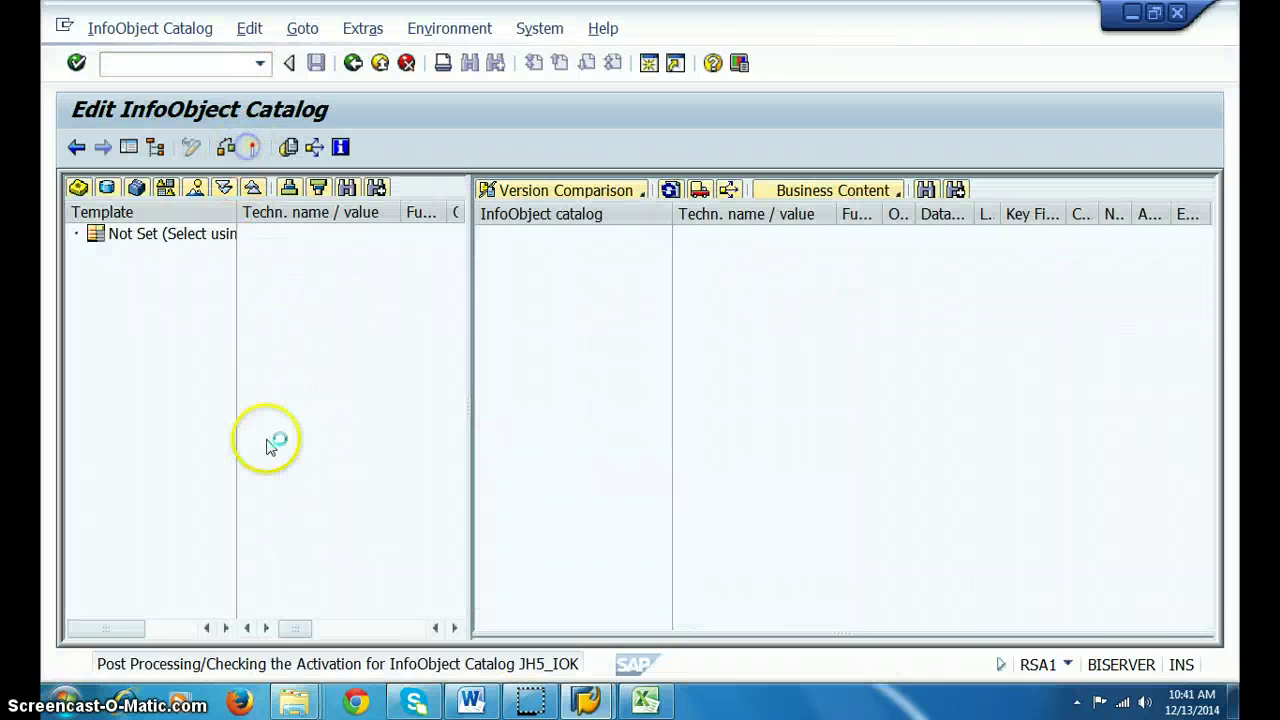
Create a characteristic JH5_MNO with the long description Material Number in the Chars for JH5 catalog
{"action": "left_click", "coordinate": [155, 147]}
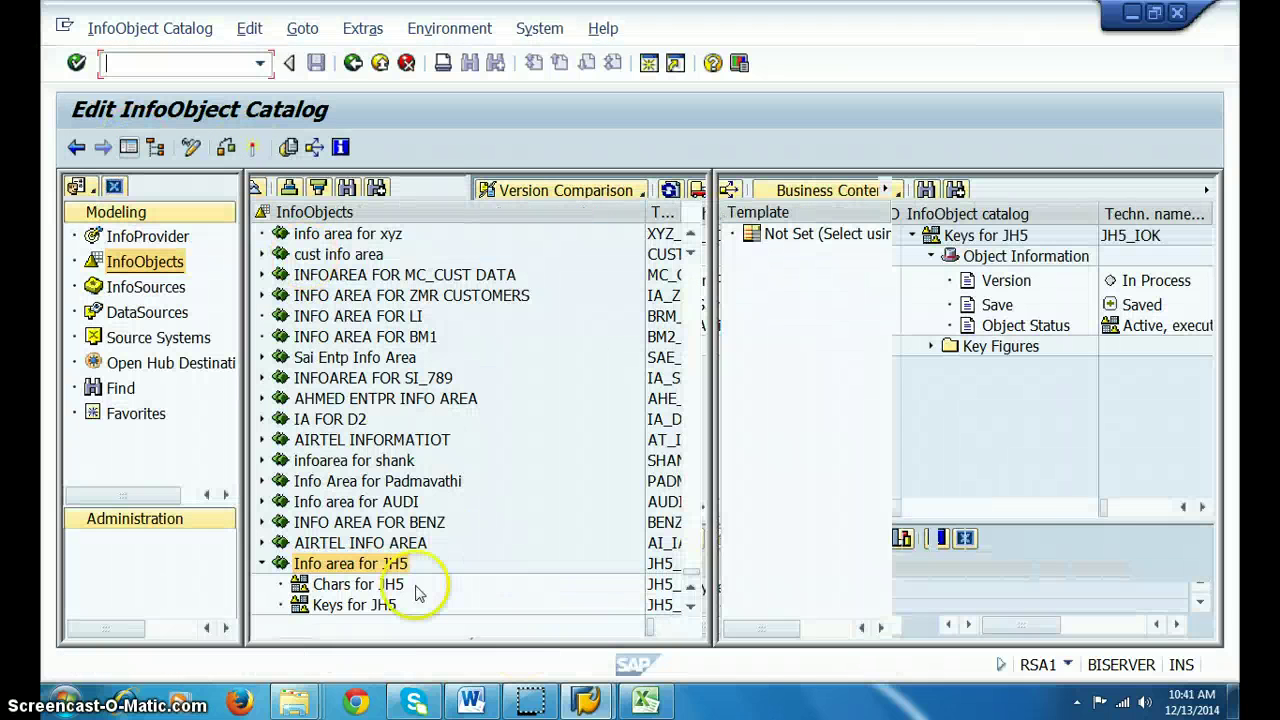
{"action": "right_click", "coordinate": [365, 585]}
{"action": "left_click", "coordinate": [437, 564]}
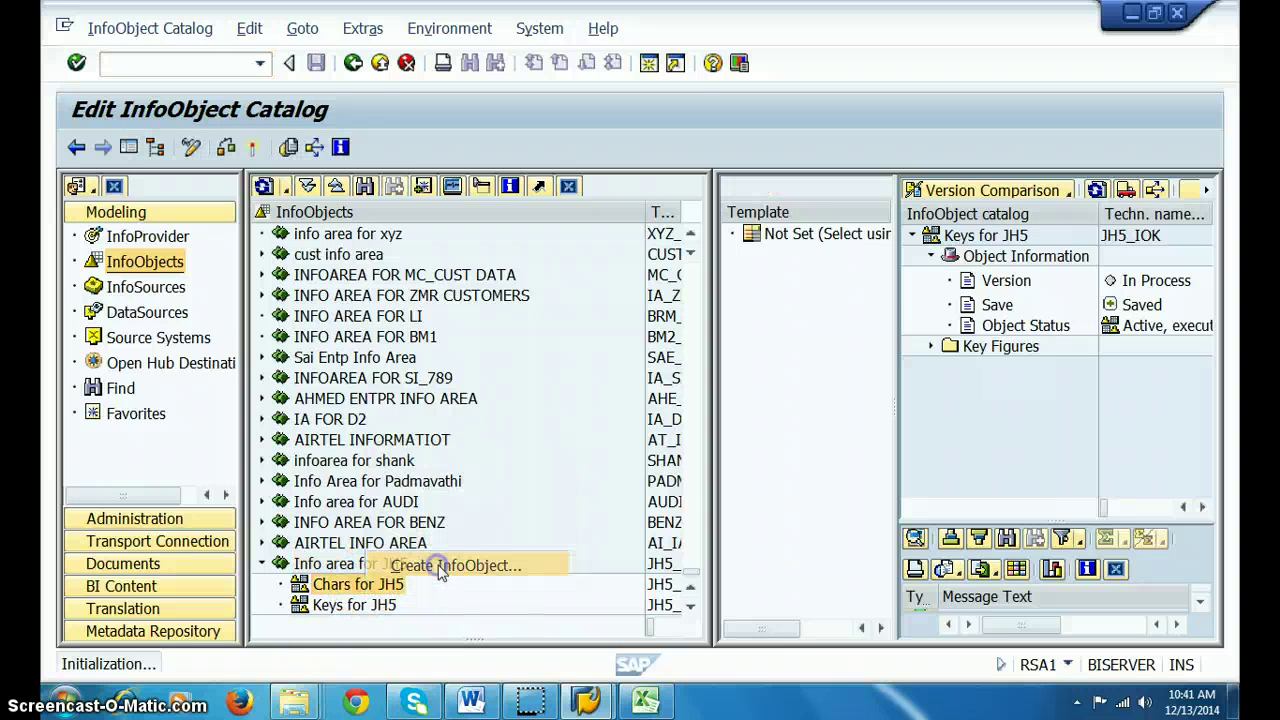
{"action": "left_click", "coordinate": [628, 319]}
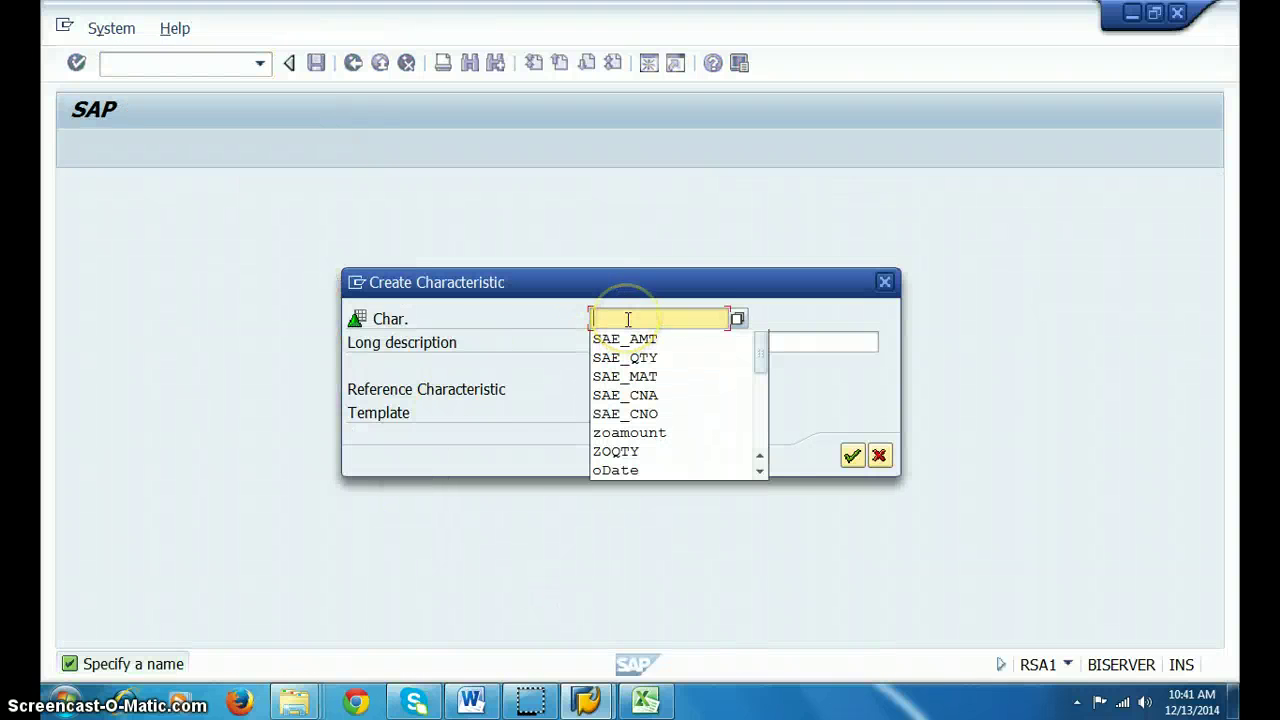
{"action": "type", "text": "jh5 lmno"}
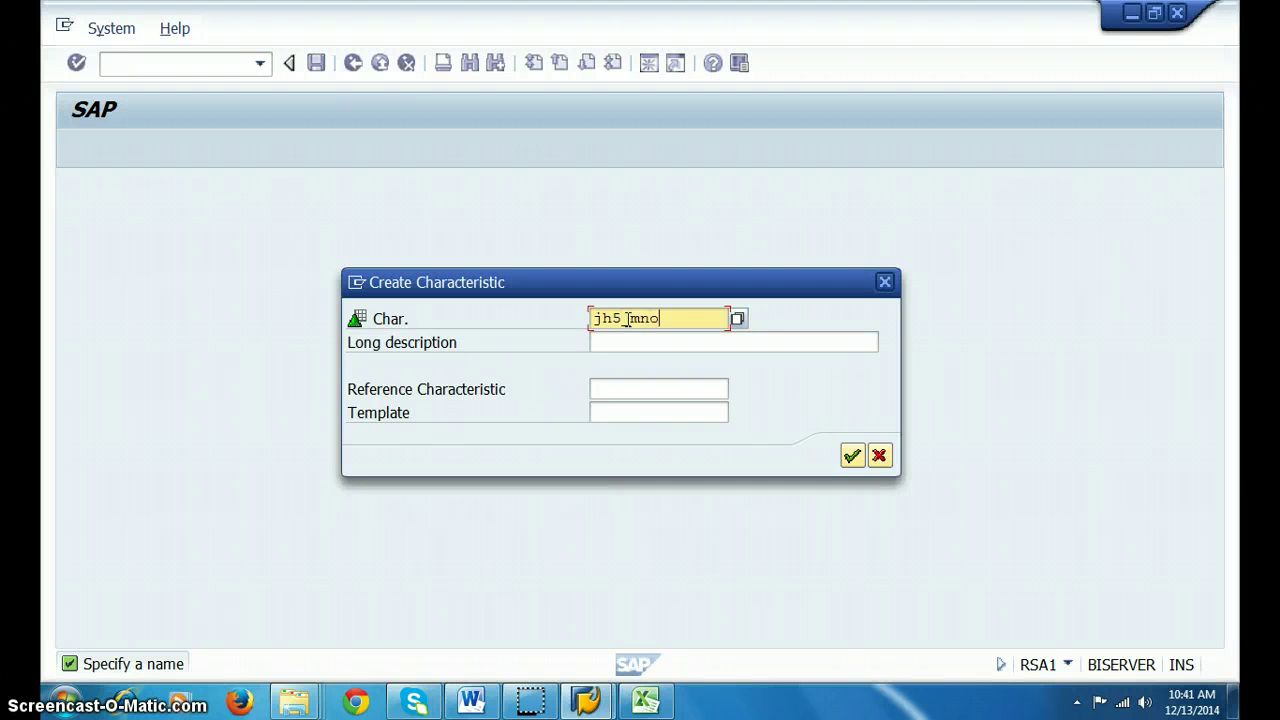
{"action": "key", "text": "Tab"}
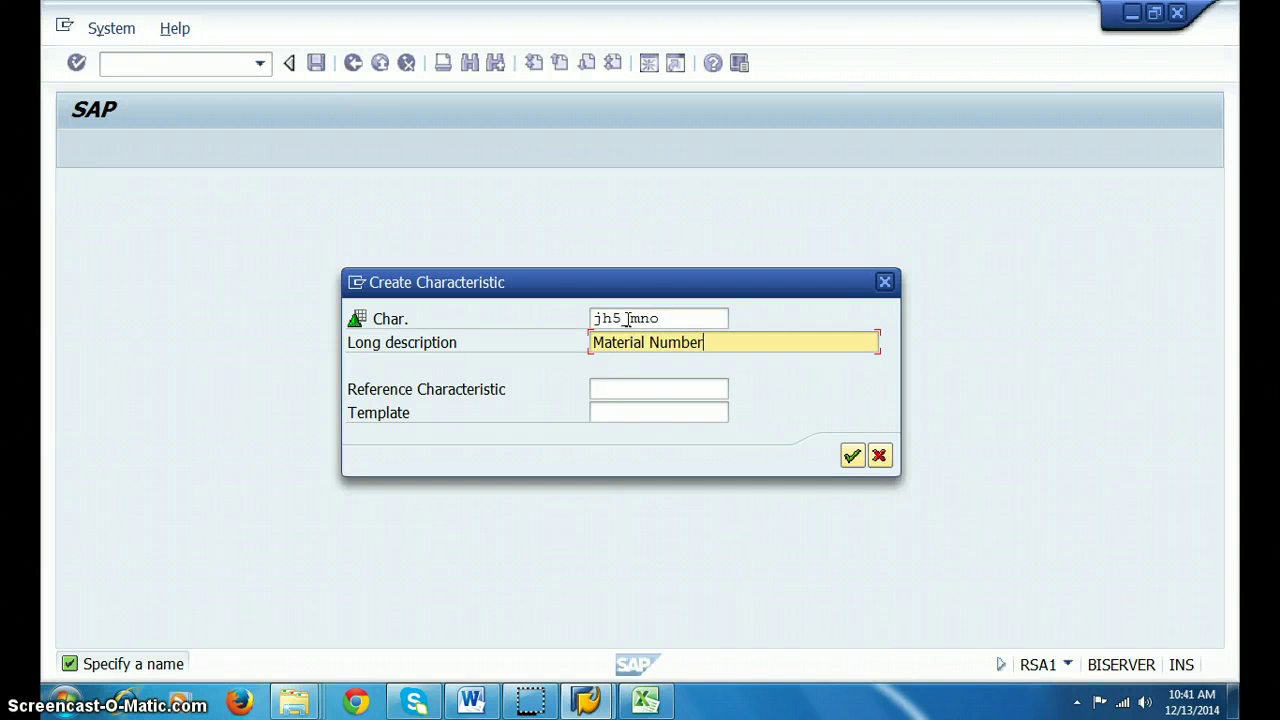
{"action": "key", "text": "Return"}
Set the Material Number characteristic's data type to CHAR - Character String with length 10 and activate it
{"action": "left_click", "coordinate": [367, 424]}
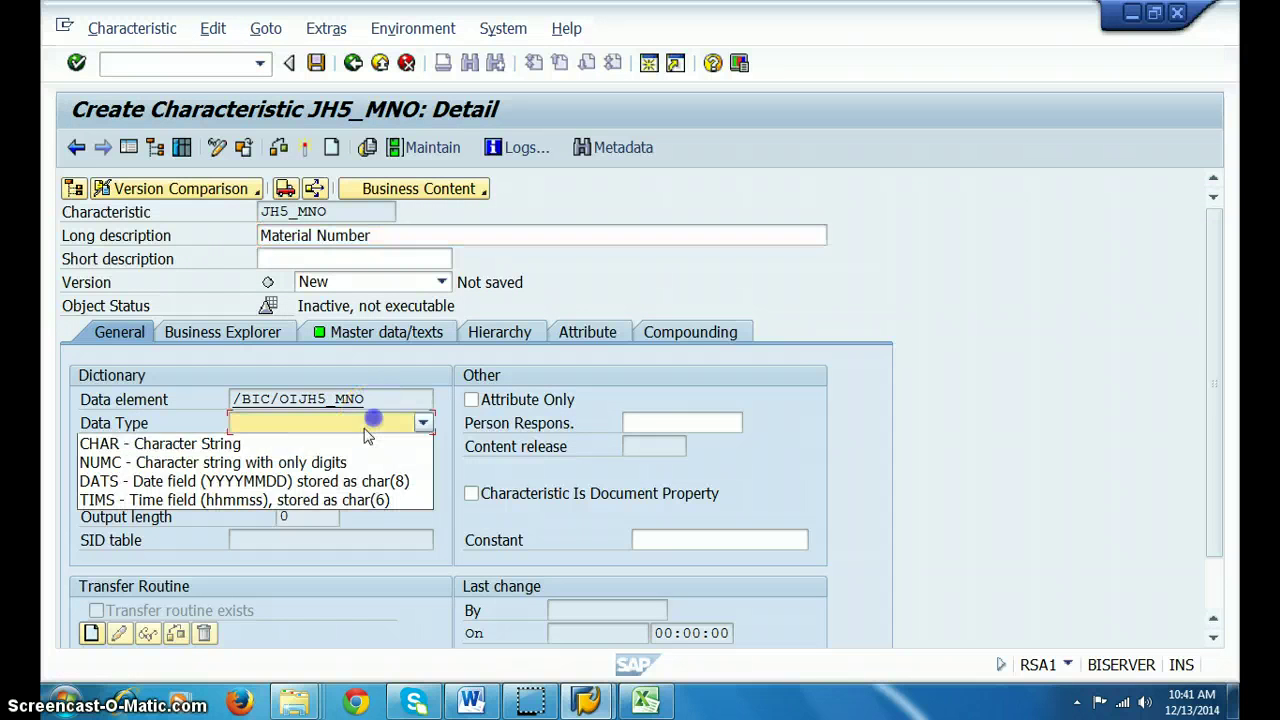
{"action": "left_click", "coordinate": [362, 443]}
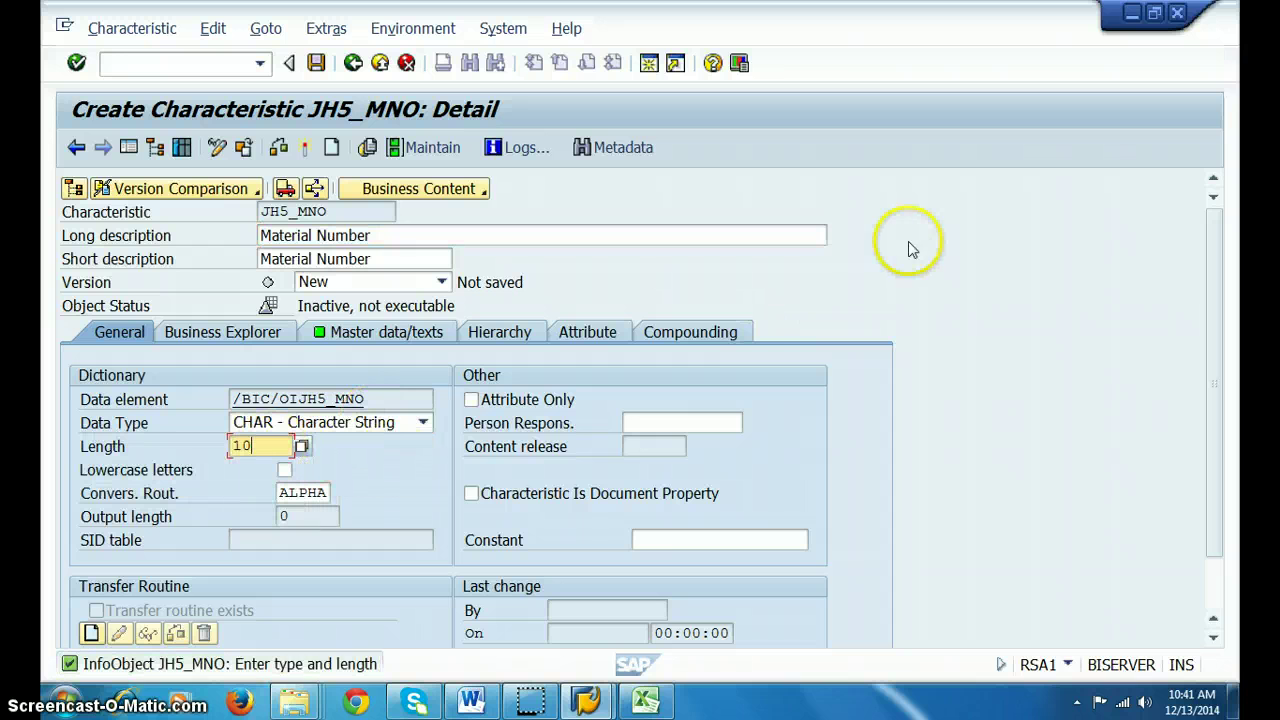
{"action": "left_click", "coordinate": [305, 147]}
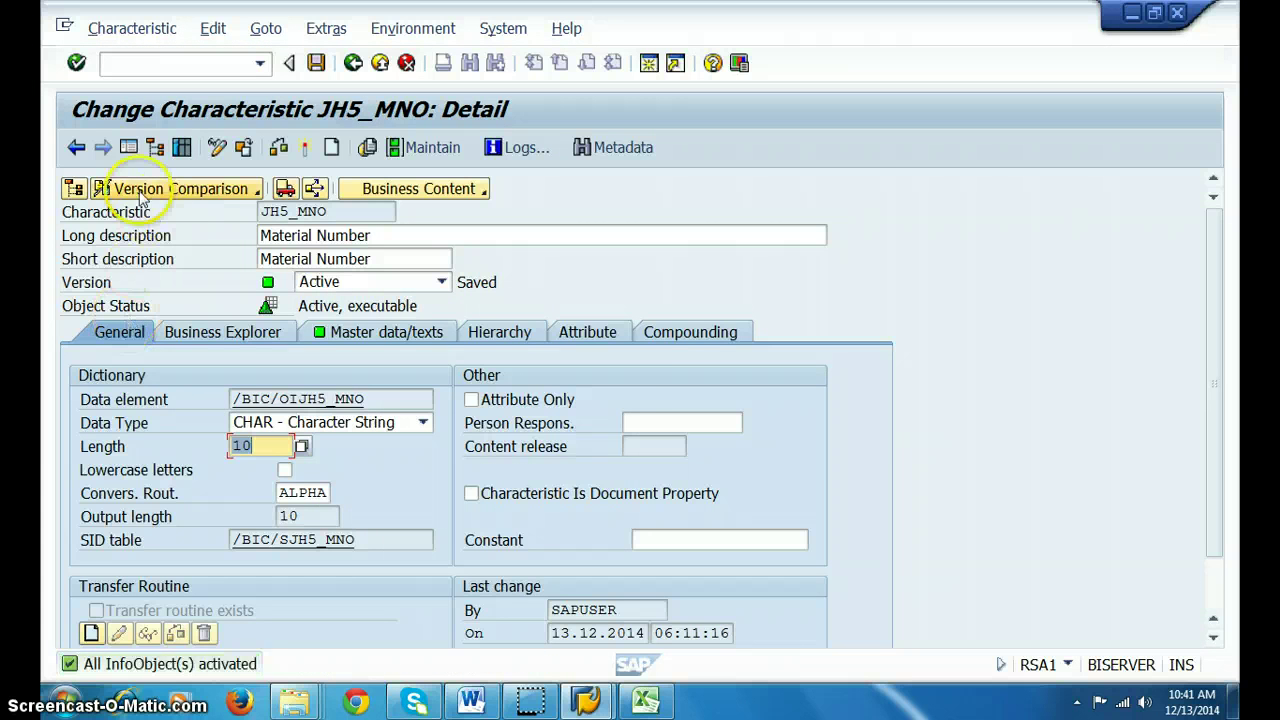
Create a characteristic JH5_MNA with the long description Material Name in the Chars for JH5 catalog
{"action": "left_click", "coordinate": [128, 147]}
{"action": "left_click", "coordinate": [386, 585]}
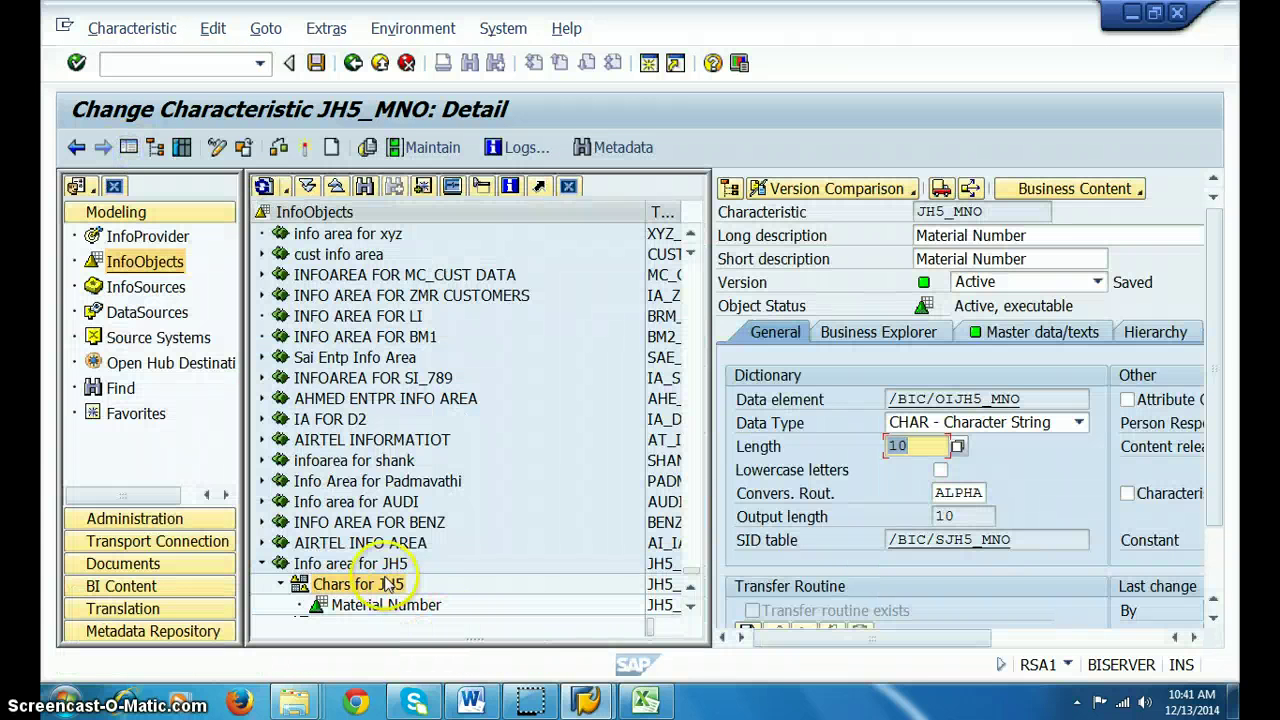
{"action": "right_click", "coordinate": [386, 585]}
{"action": "left_click", "coordinate": [451, 566]}
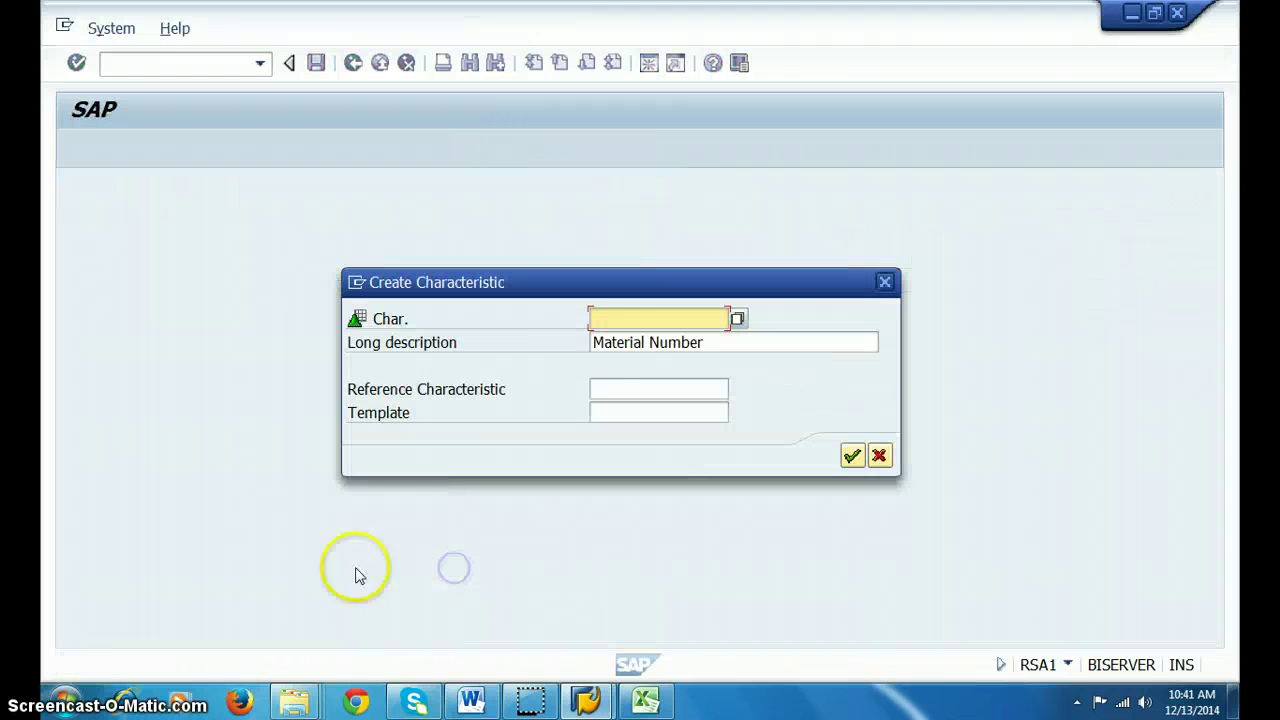
{"action": "left_click", "coordinate": [625, 318]}
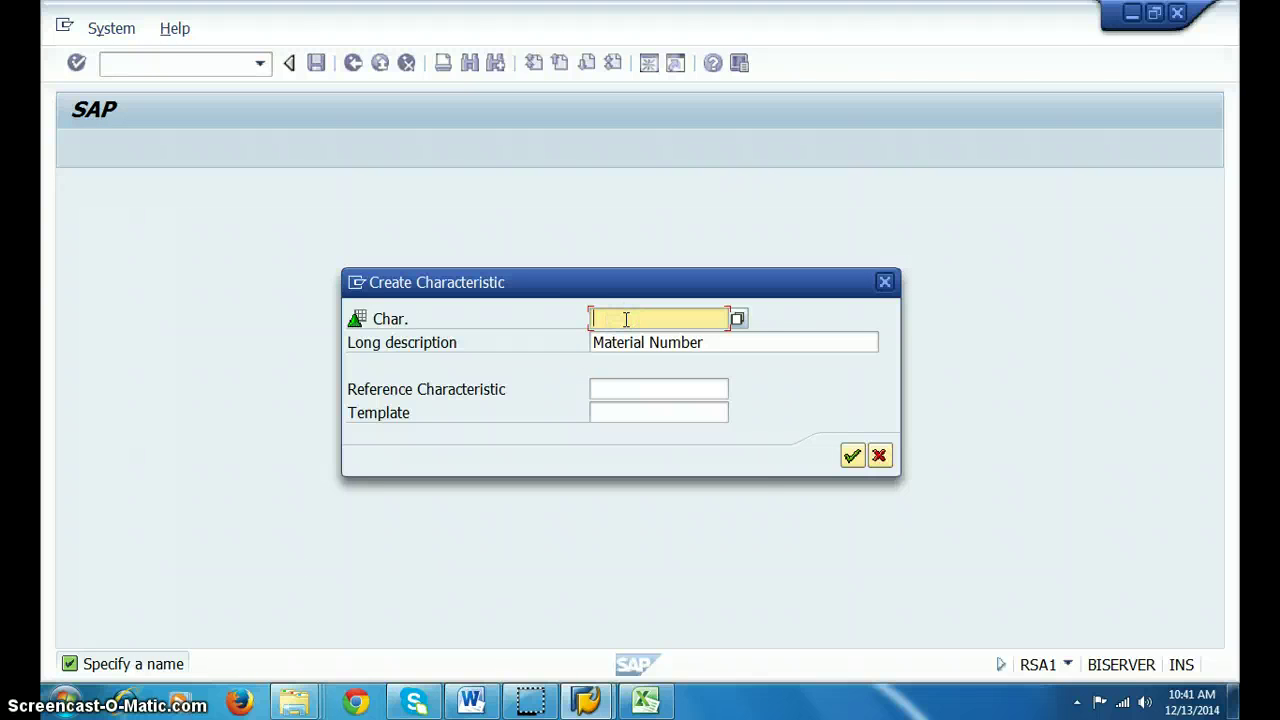
{"action": "type", "text": "jh5_mna"}
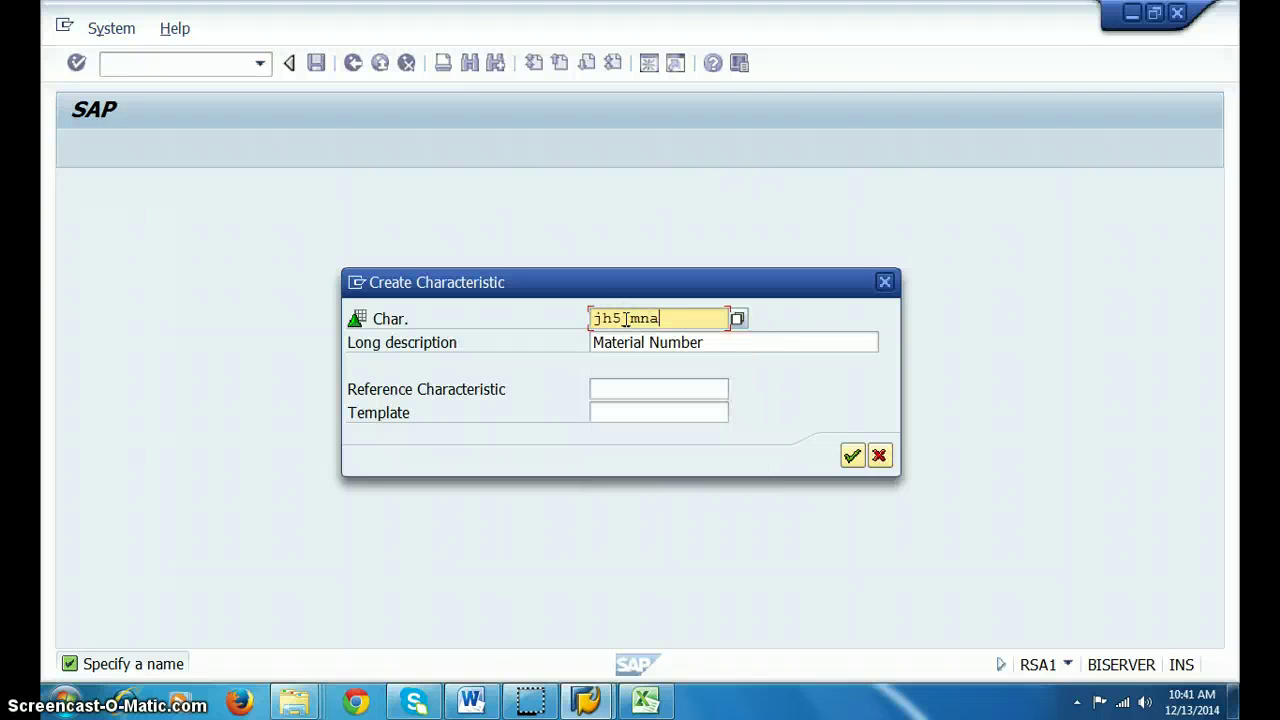
{"action": "key", "text": "Tab"}
{"action": "key", "text": "BackSpace"}
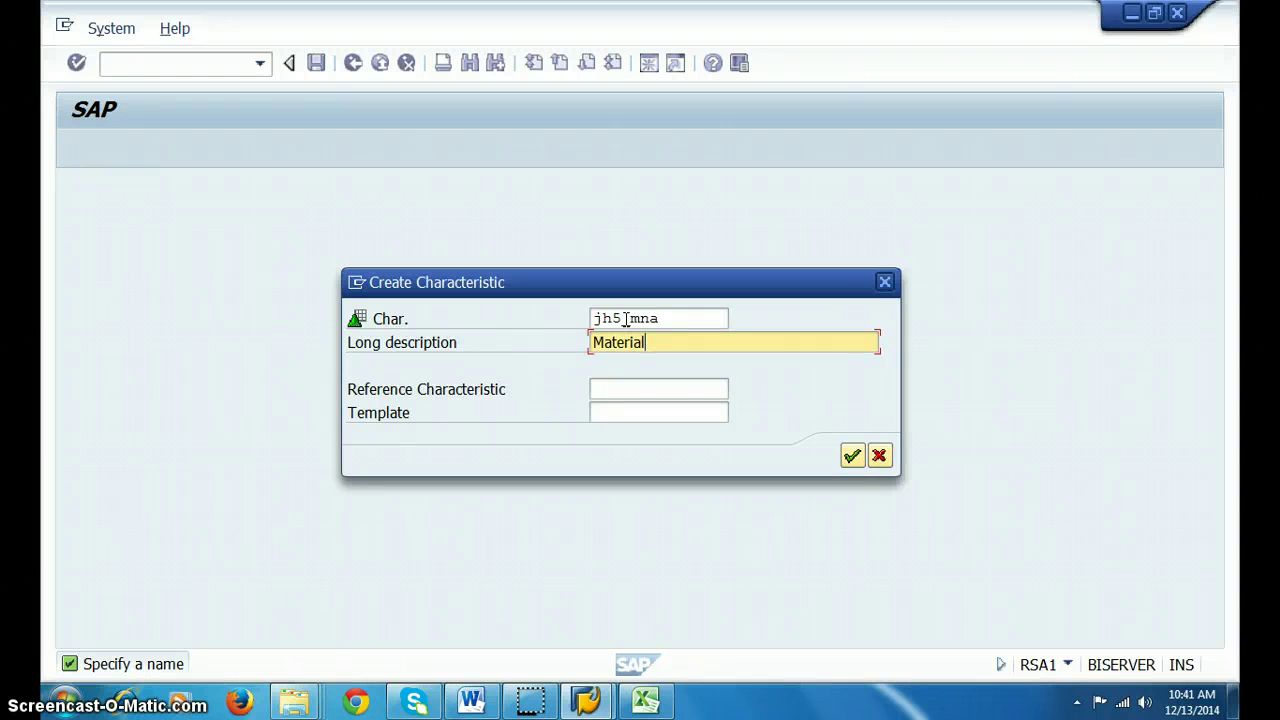
{"action": "type", "text": "Material Name"}
{"action": "key", "text": "Return"}
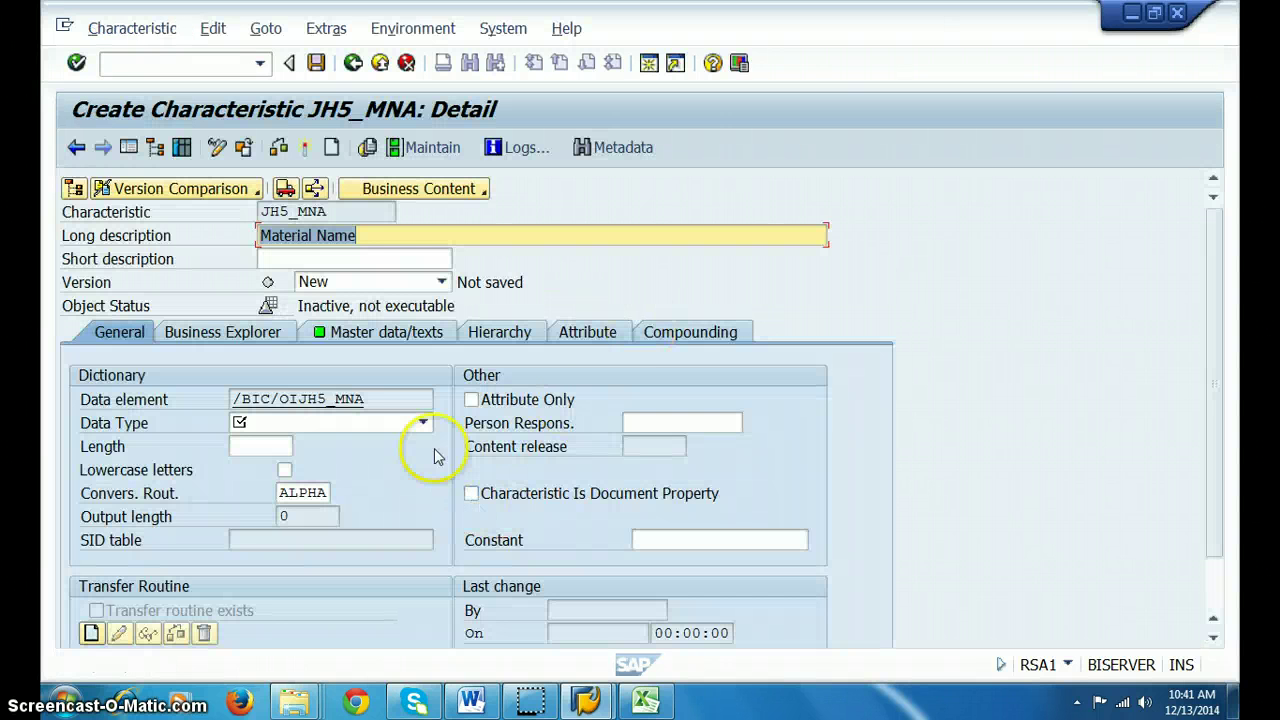
Set the Material Name characteristic's data type to CHAR - Character String with length 20, and save and activate it
{"action": "left_click", "coordinate": [400, 424]}
{"action": "left_click", "coordinate": [330, 443]}
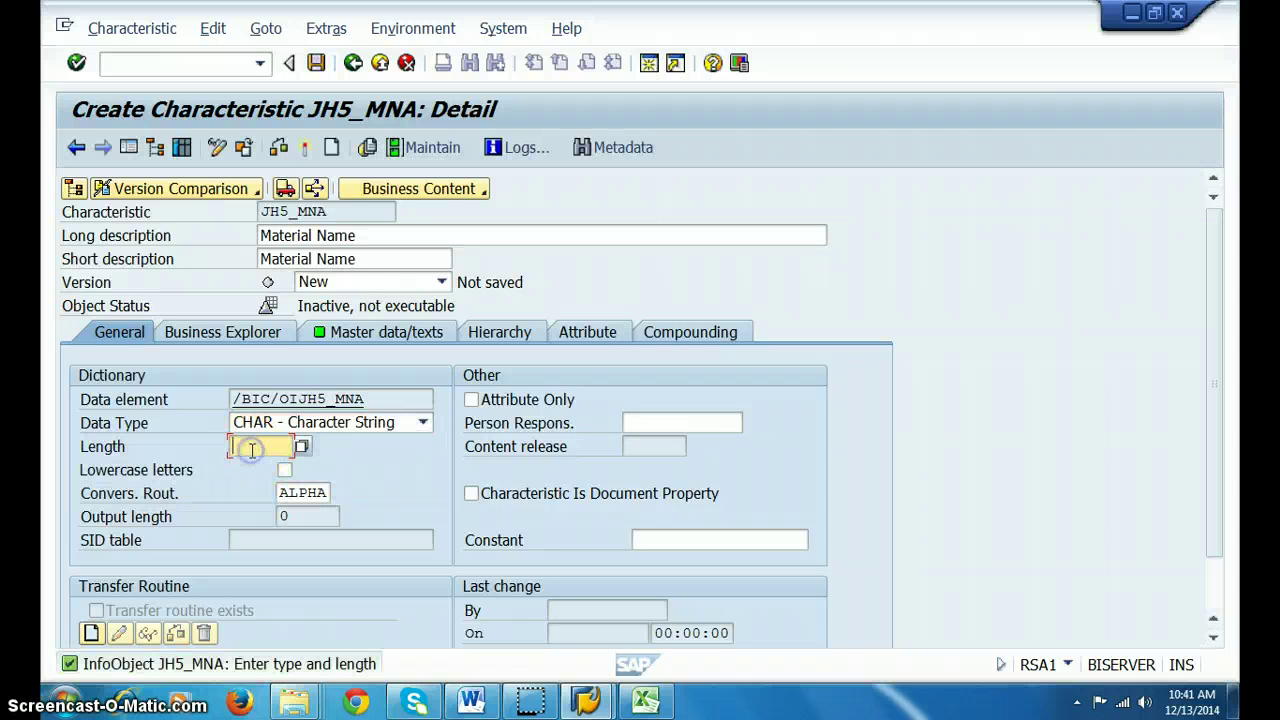
{"action": "type", "text": "20"}
{"action": "left_click", "coordinate": [316, 63]}
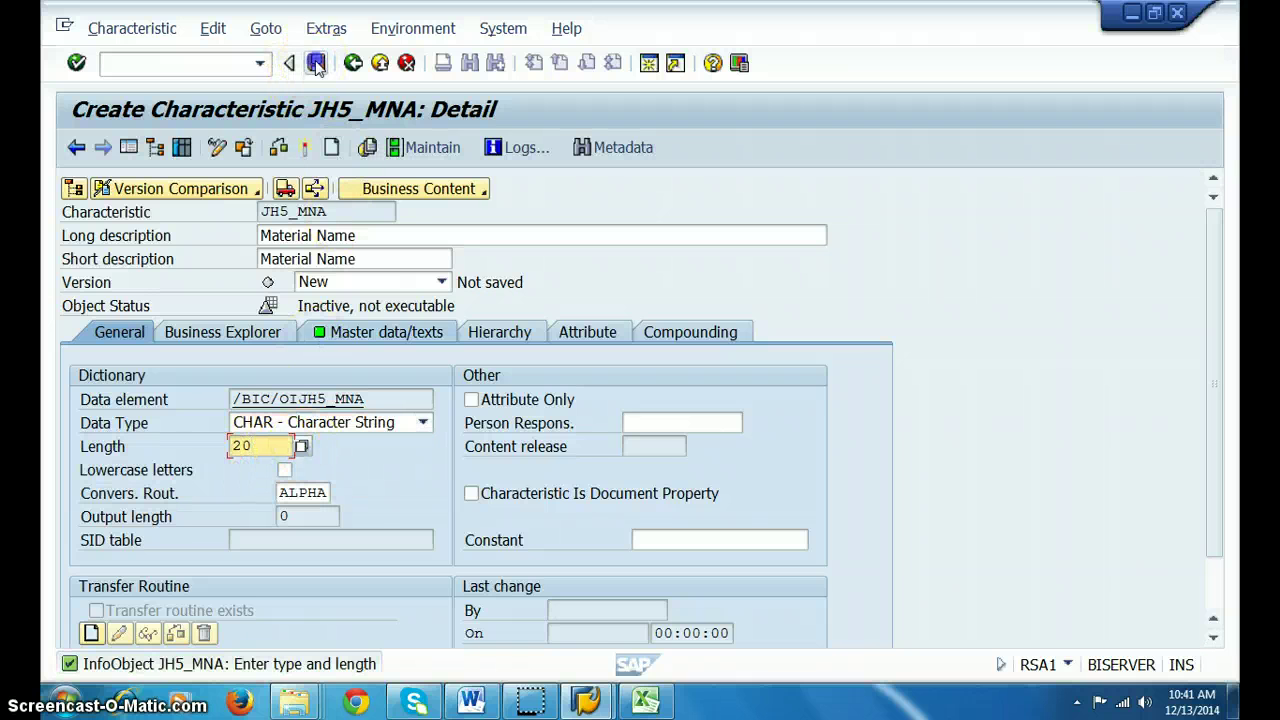
{"action": "left_click", "coordinate": [312, 150]}
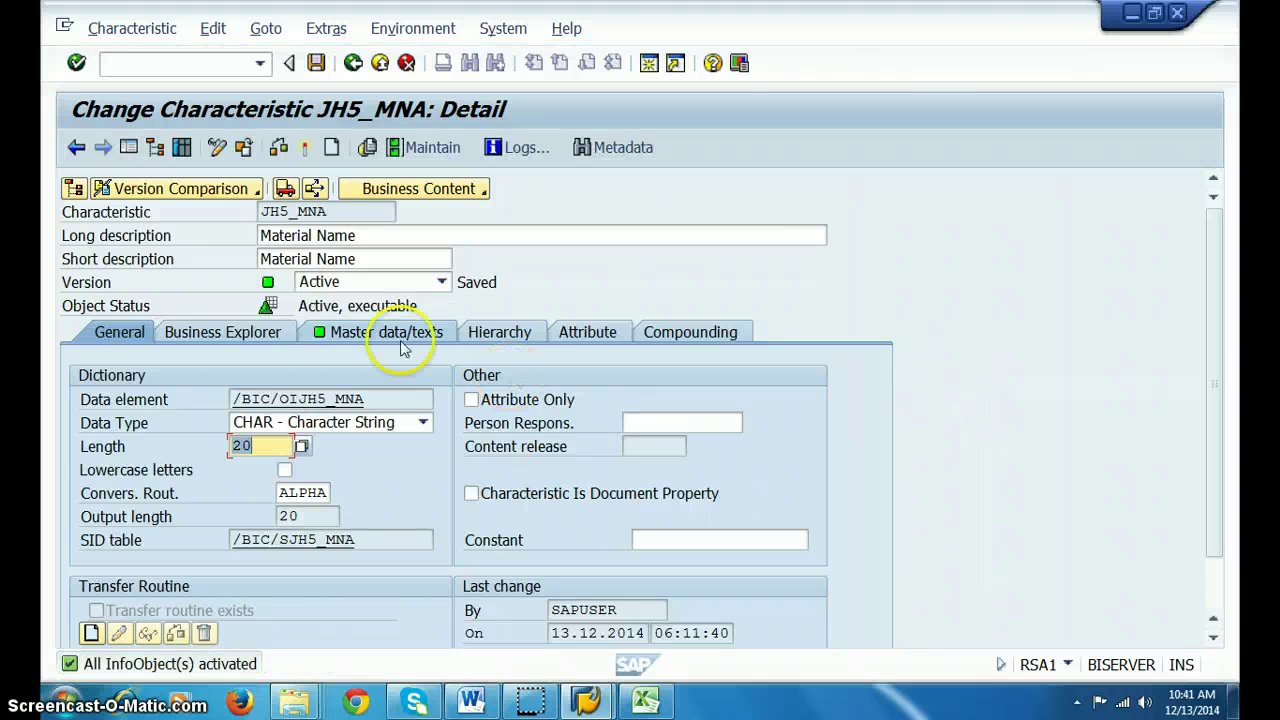
Show the InfoObjects tree again and check the columns of the JHS_MAT1 sheet in Excel
{"action": "left_click", "coordinate": [128, 148]}
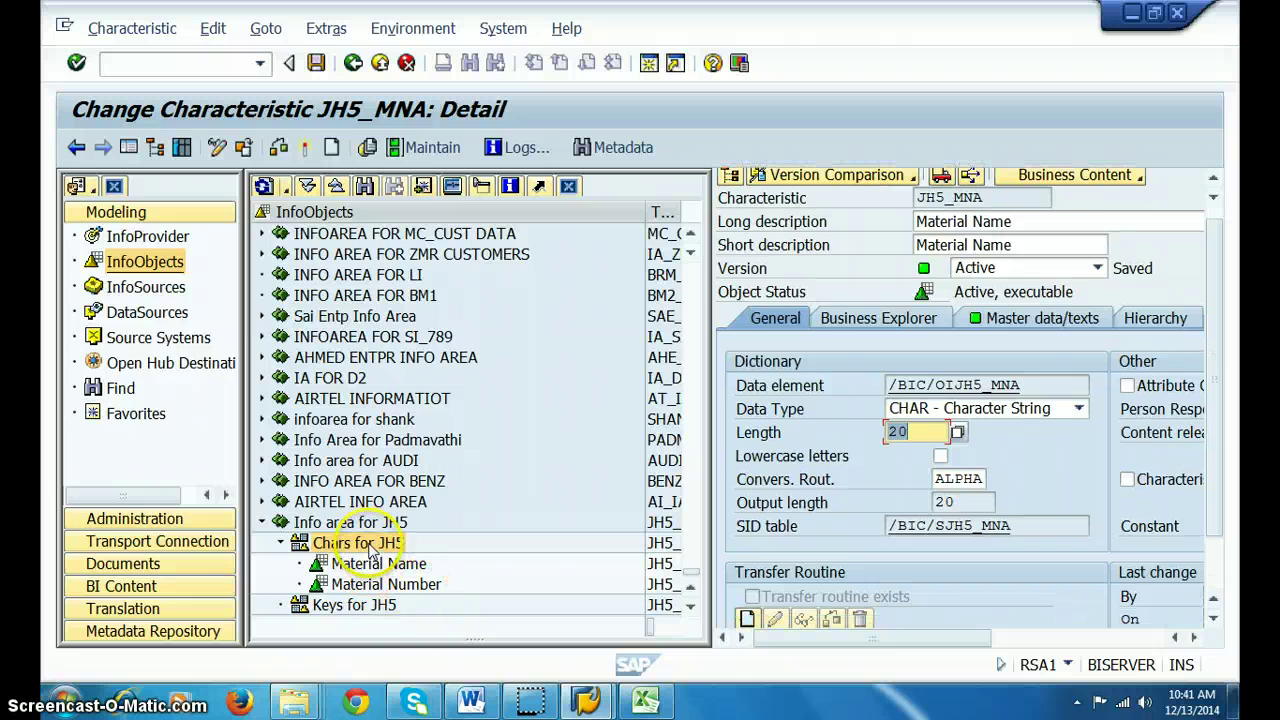
{"action": "left_click", "coordinate": [645, 700]}
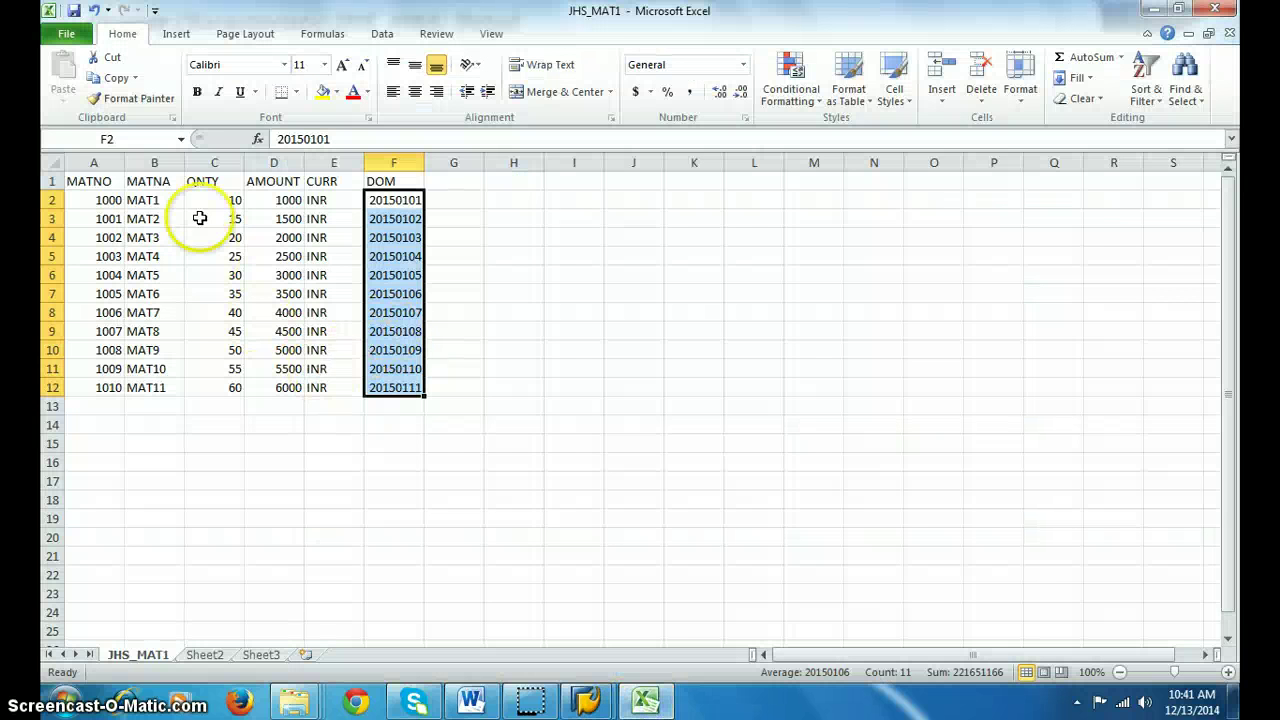
{"action": "left_click", "coordinate": [1157, 11]}
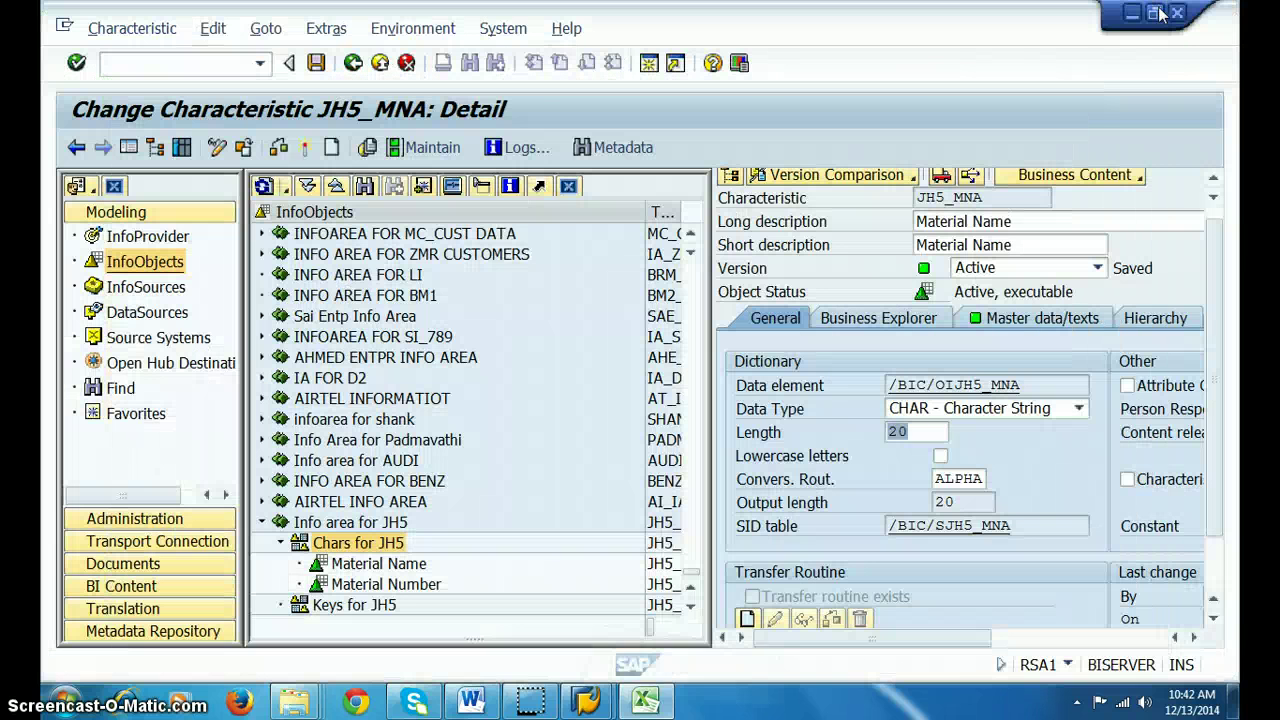
Create a key figure JH5_QNTY with the long description Material Qnty in the Keys for JH5 catalog
{"action": "right_click", "coordinate": [370, 610]}
{"action": "left_click", "coordinate": [443, 586]}
{"action": "left_click", "coordinate": [625, 315]}
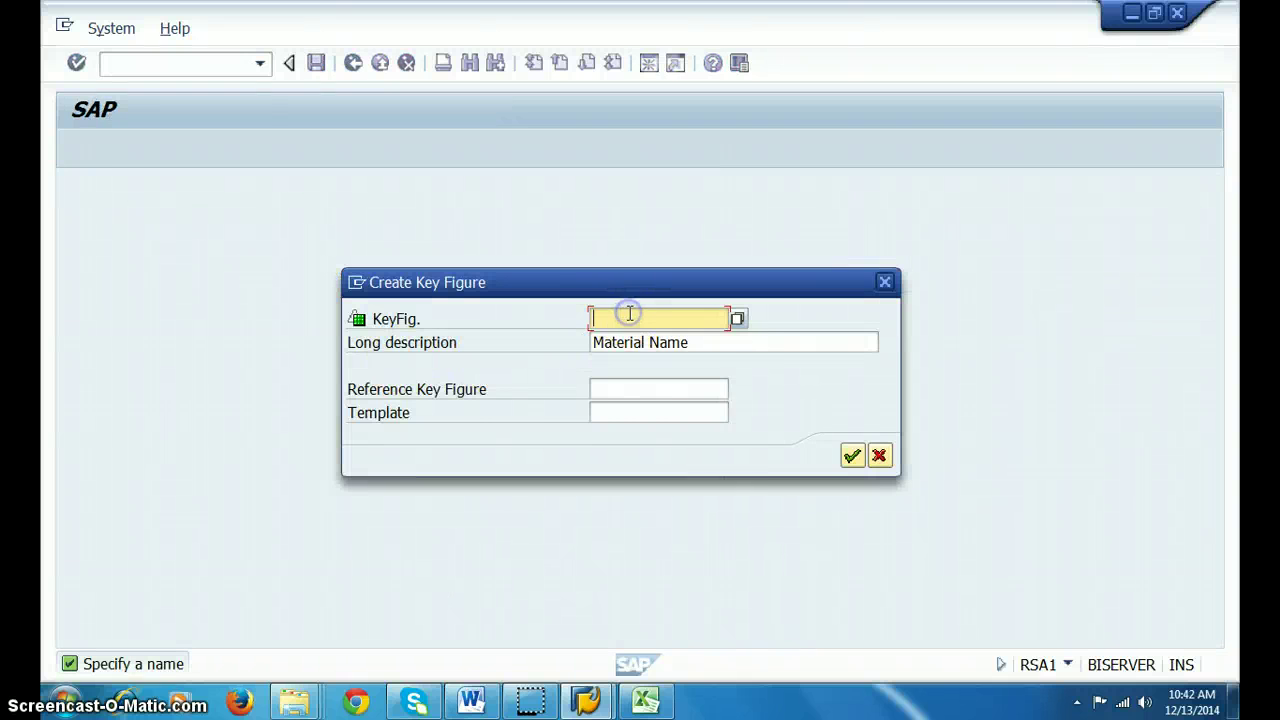
{"action": "key", "text": "Down"}
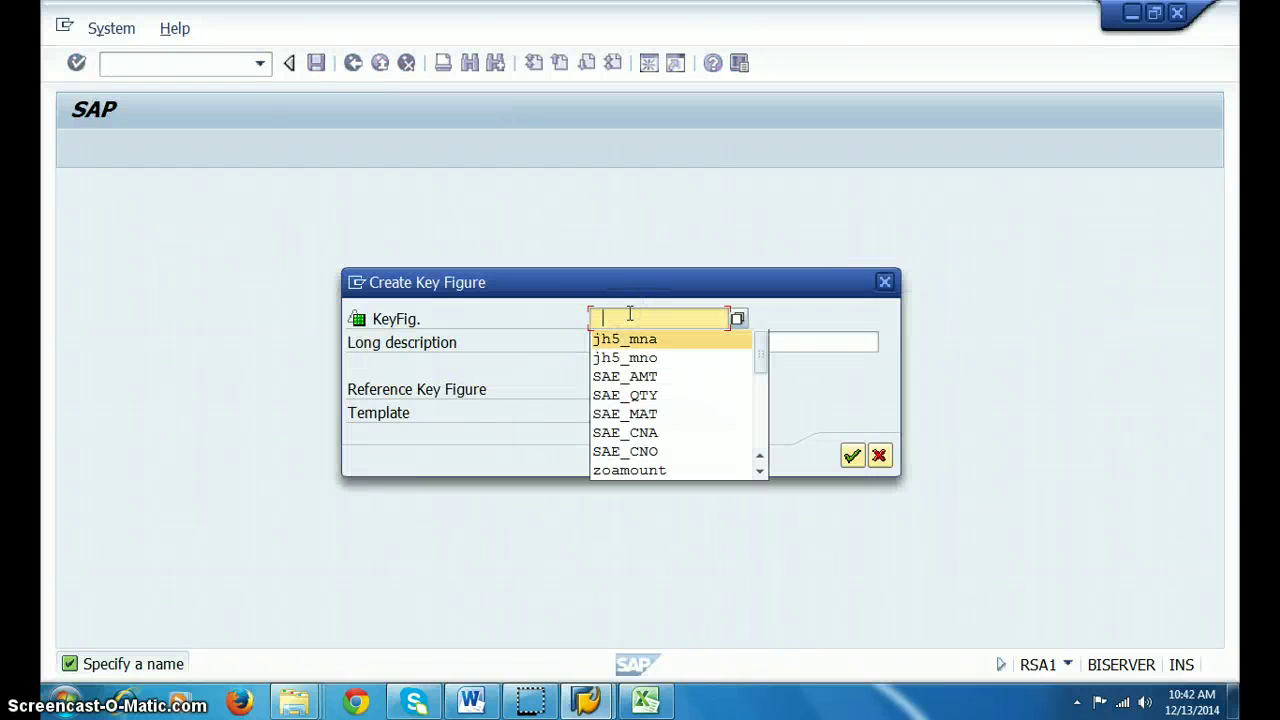
{"action": "key", "text": "Return"}
{"action": "key", "text": "BackSpace"}
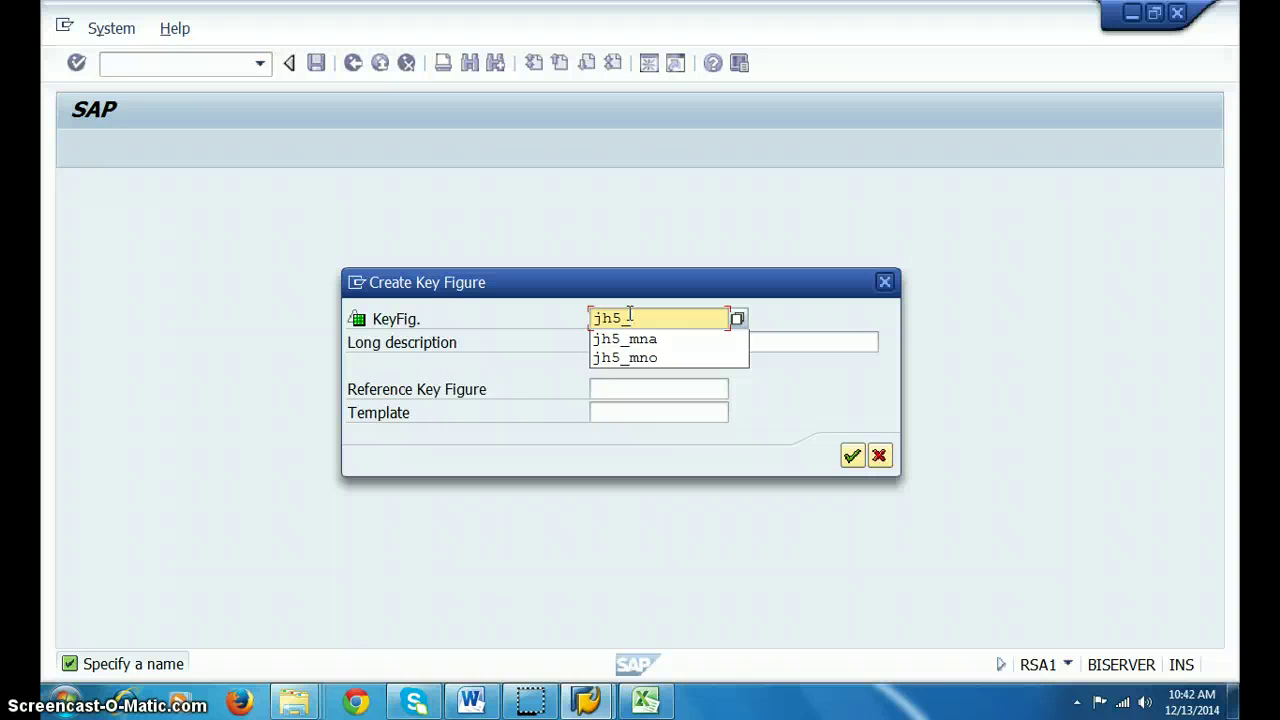
{"action": "type", "text": "qnty"}
{"action": "key", "text": "Tab"}
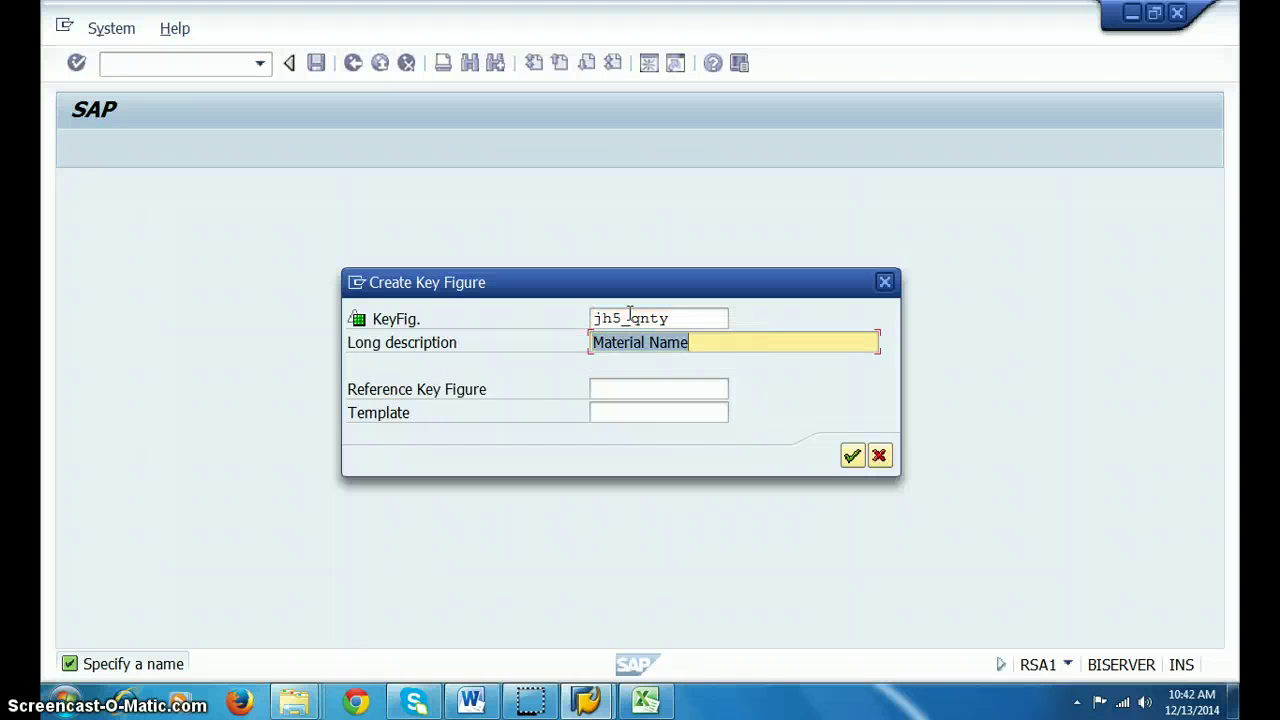
{"action": "key", "text": "End"}
{"action": "key", "text": "BackSpace"}
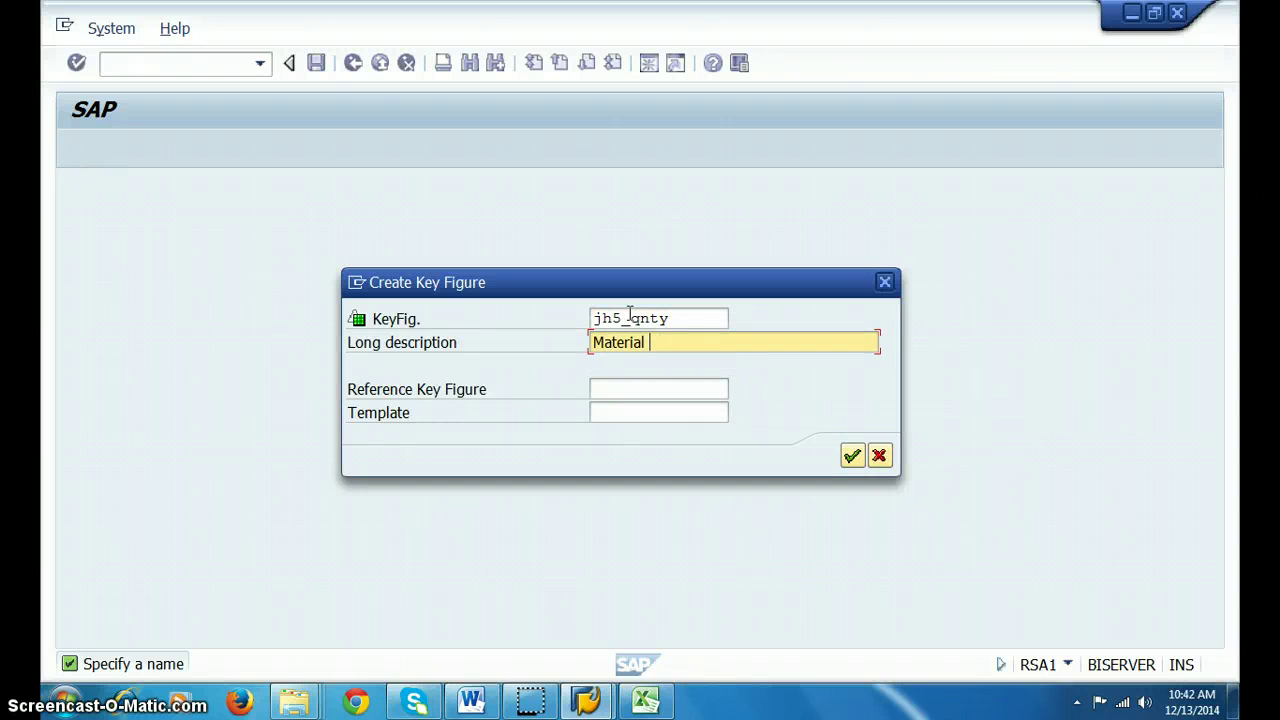
{"action": "key", "text": "Return"}
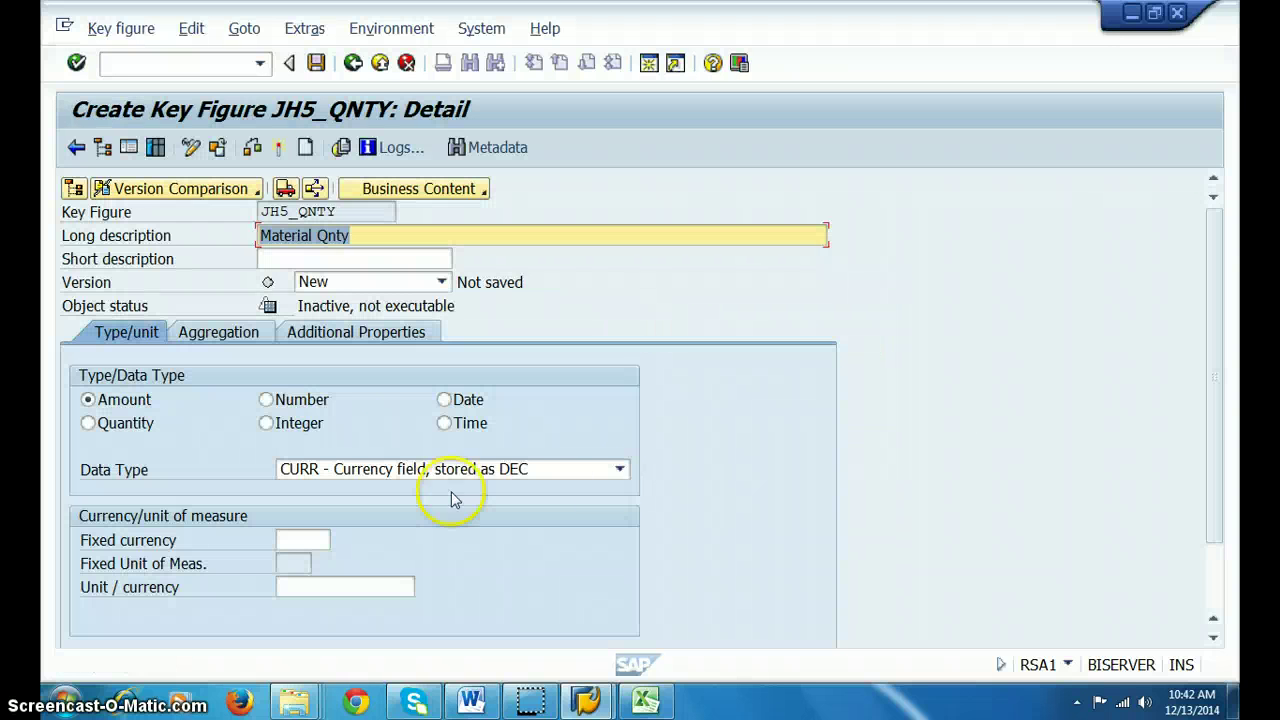
Set the Material Qnty key figure's type to Quantity with the fixed unit of measure ONE, and save and activate it
{"action": "left_click", "coordinate": [100, 423]}
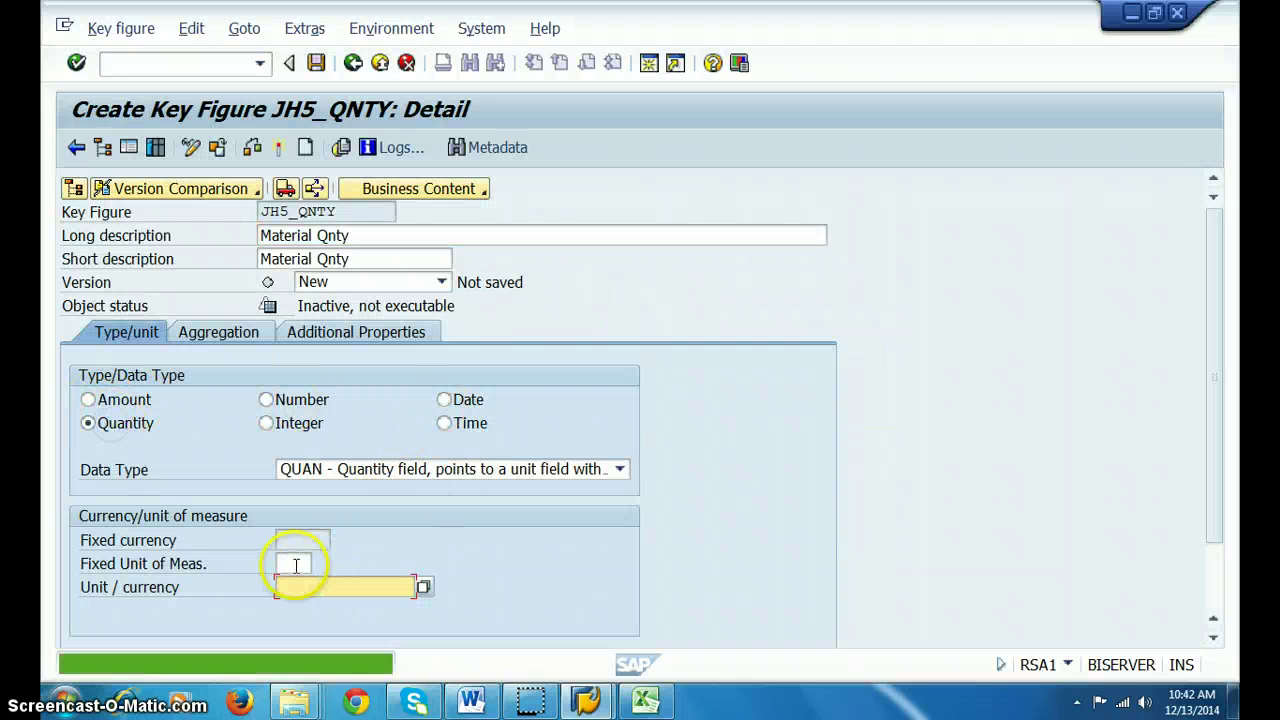
{"action": "left_click", "coordinate": [294, 563]}
{"action": "key", "text": "Down"}
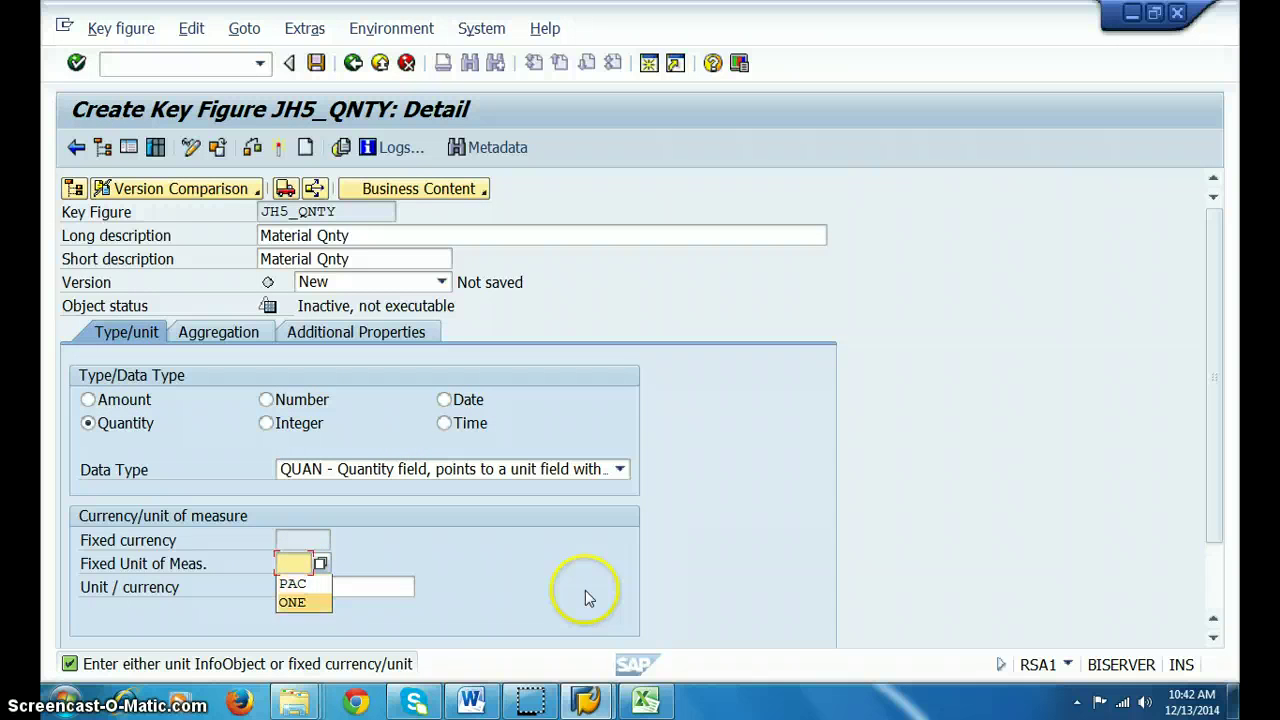
{"action": "key", "text": "Return"}
{"action": "left_click", "coordinate": [315, 62]}
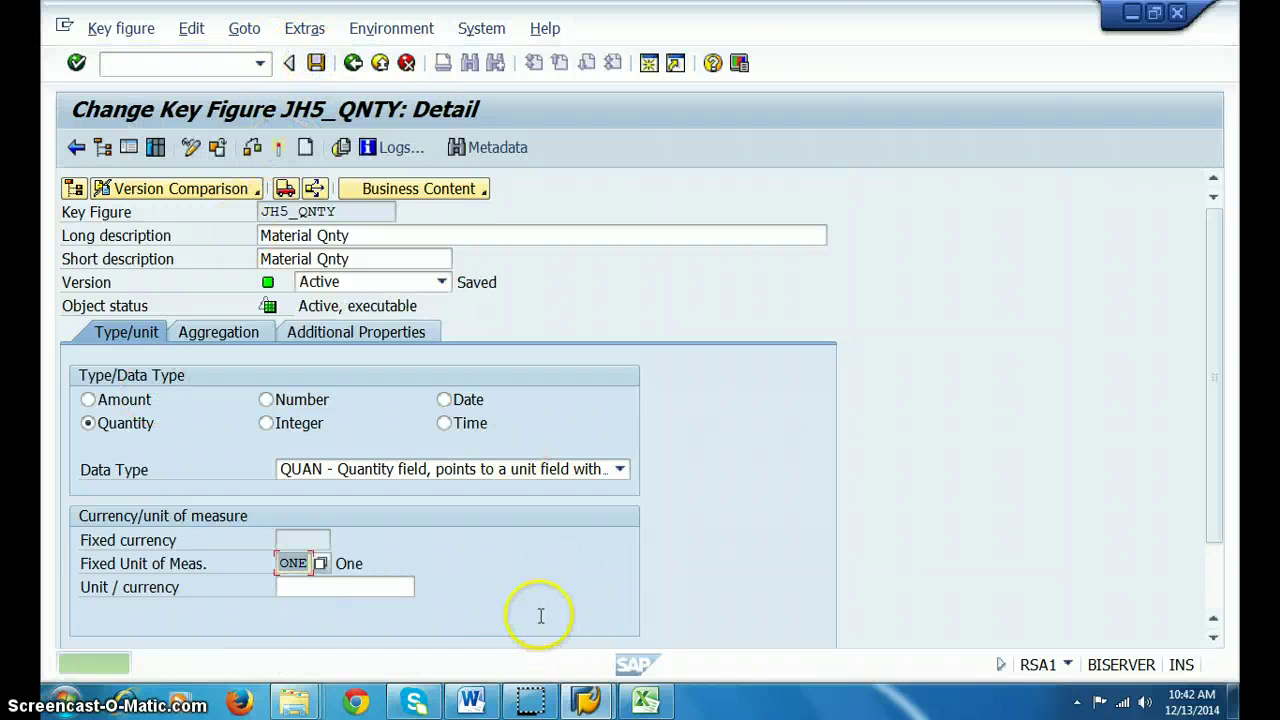
Start a new key figure in the Keys for JH5 catalog, beginning its name with jh5_
{"action": "left_click", "coordinate": [133, 147]}
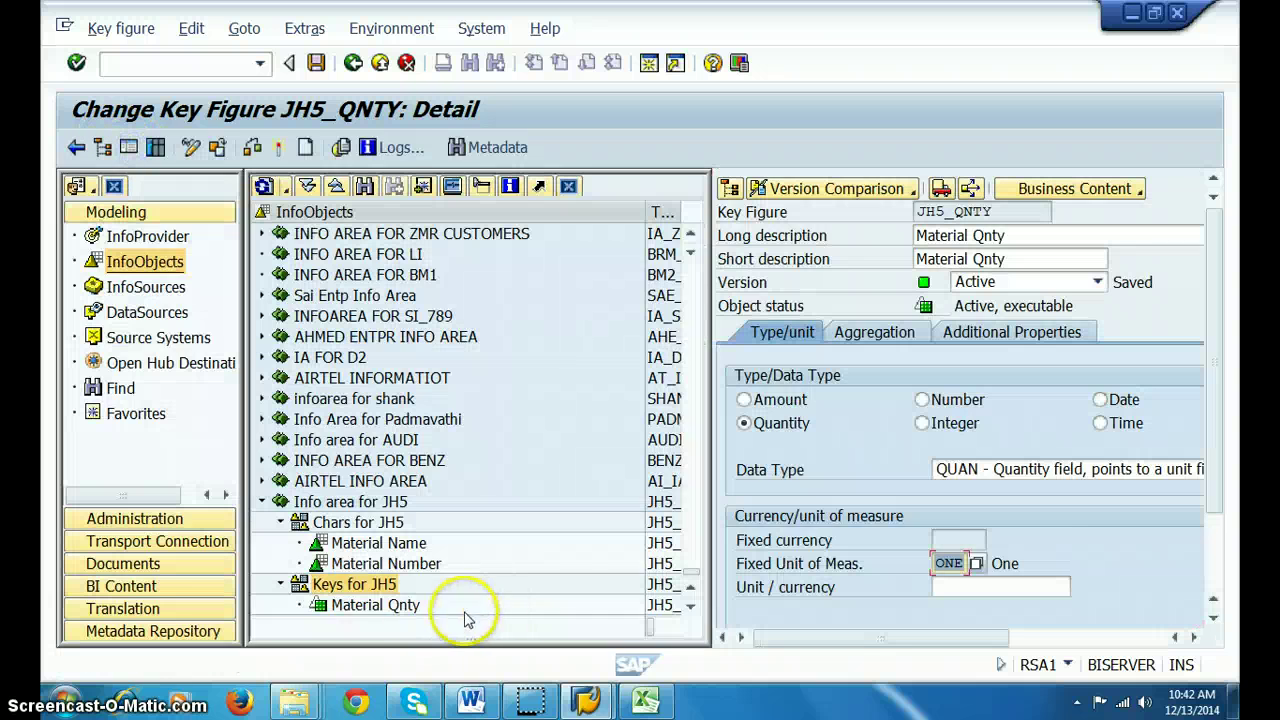
{"action": "left_click", "coordinate": [360, 586]}
{"action": "right_click", "coordinate": [372, 590]}
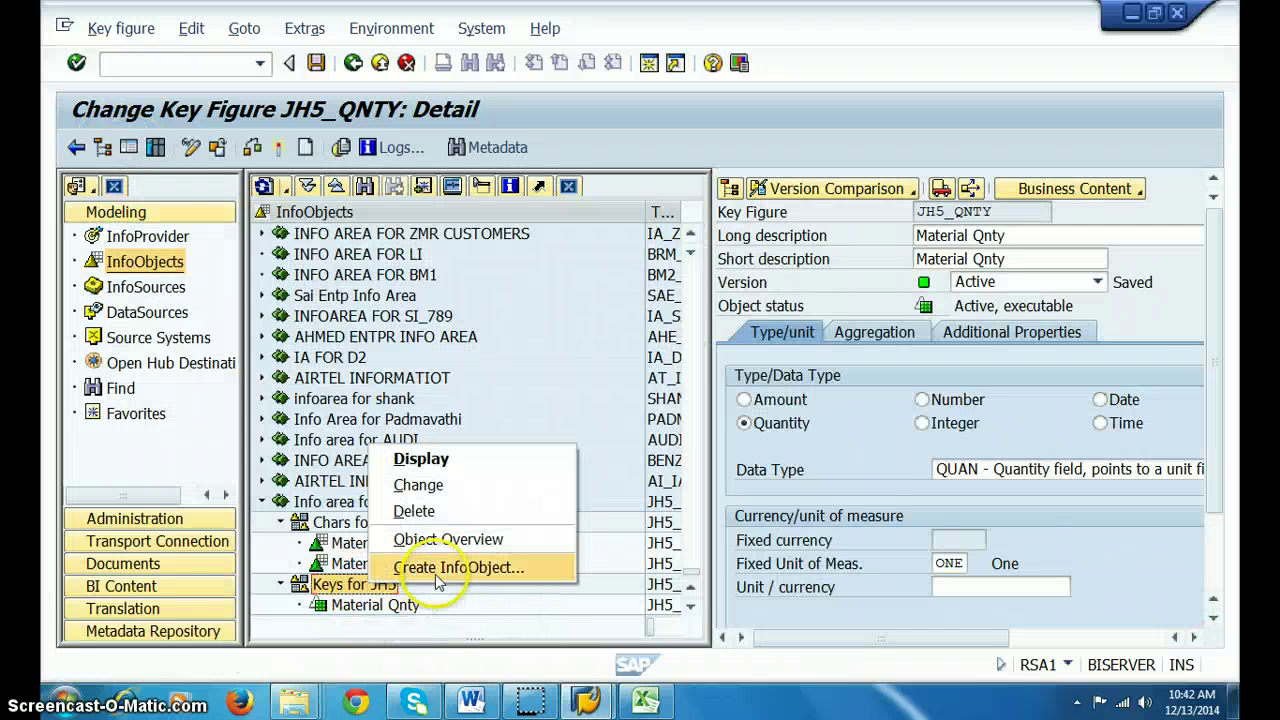
{"action": "left_click", "coordinate": [435, 572]}
{"action": "left_click", "coordinate": [613, 318]}
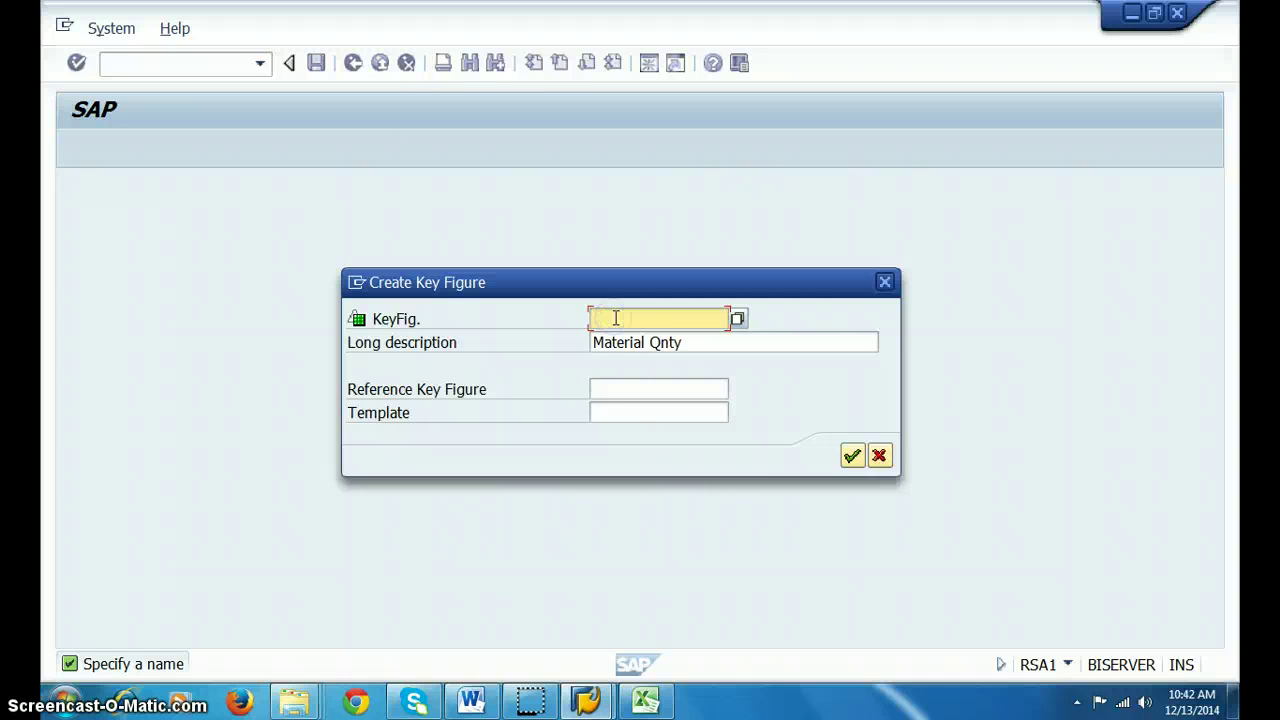
{"action": "key", "text": "Down"}
{"action": "key", "text": "Return"}
{"action": "key", "text": "BackSpace"}
{"action": "key", "text": "BackSpace"}
{"action": "key", "text": "BackSpace"}
{"action": "key", "text": "BackSpace"}
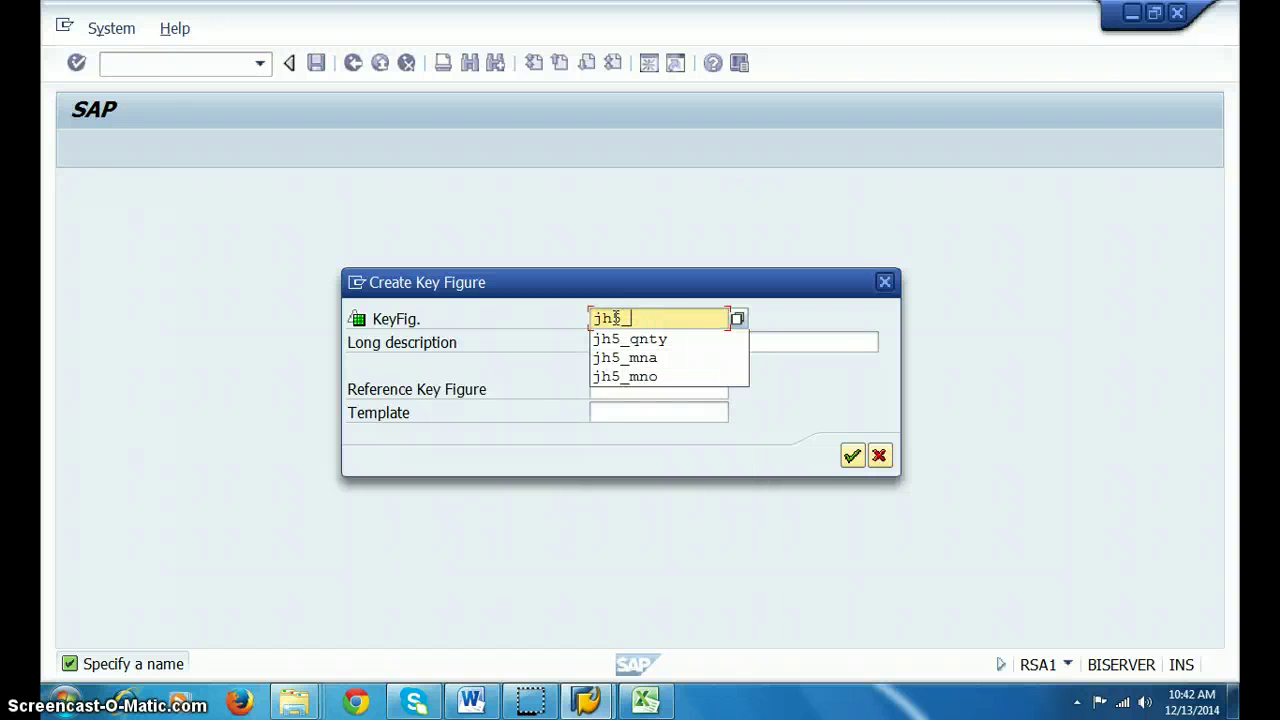
{"action": "type", "text": "curr"}
{"action": "key", "text": "Tab"}
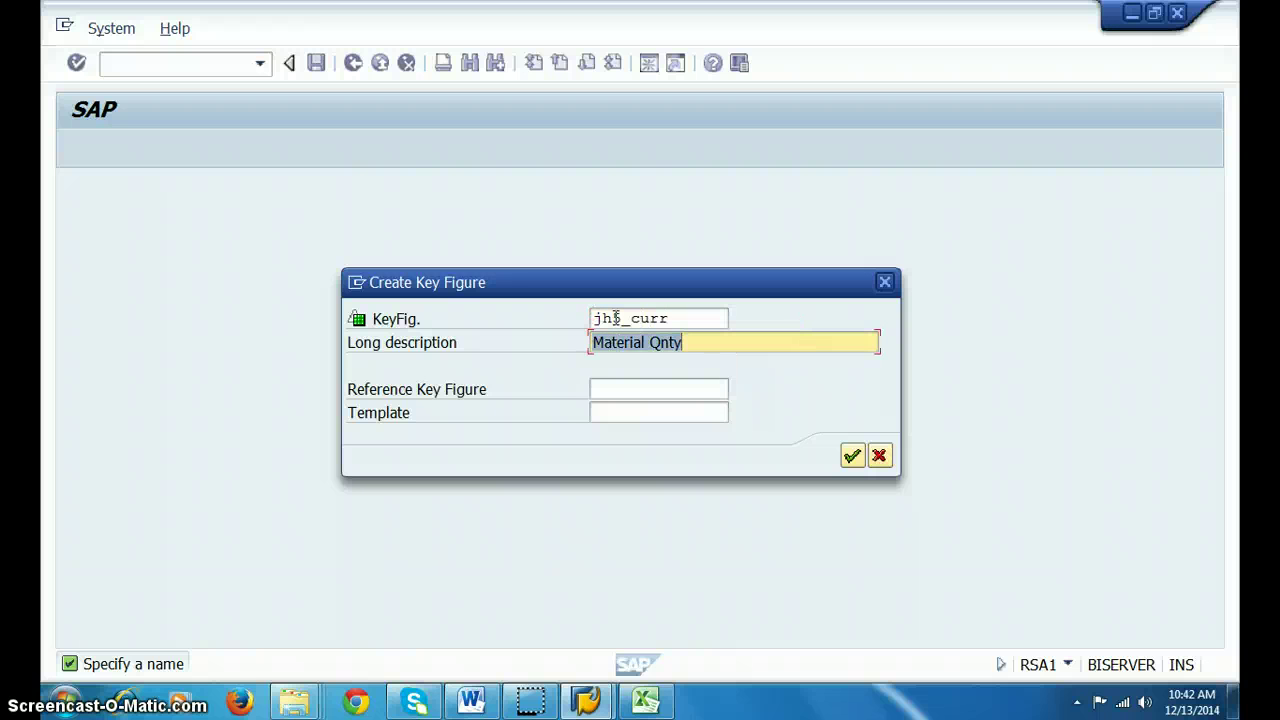
{"action": "key", "text": "End"}
{"action": "key", "text": "shift+Tab"}
{"action": "key", "text": "shift+Tab"}
{"action": "key", "text": "shift+Tab"}
{"action": "key", "text": "shift+Tab"}
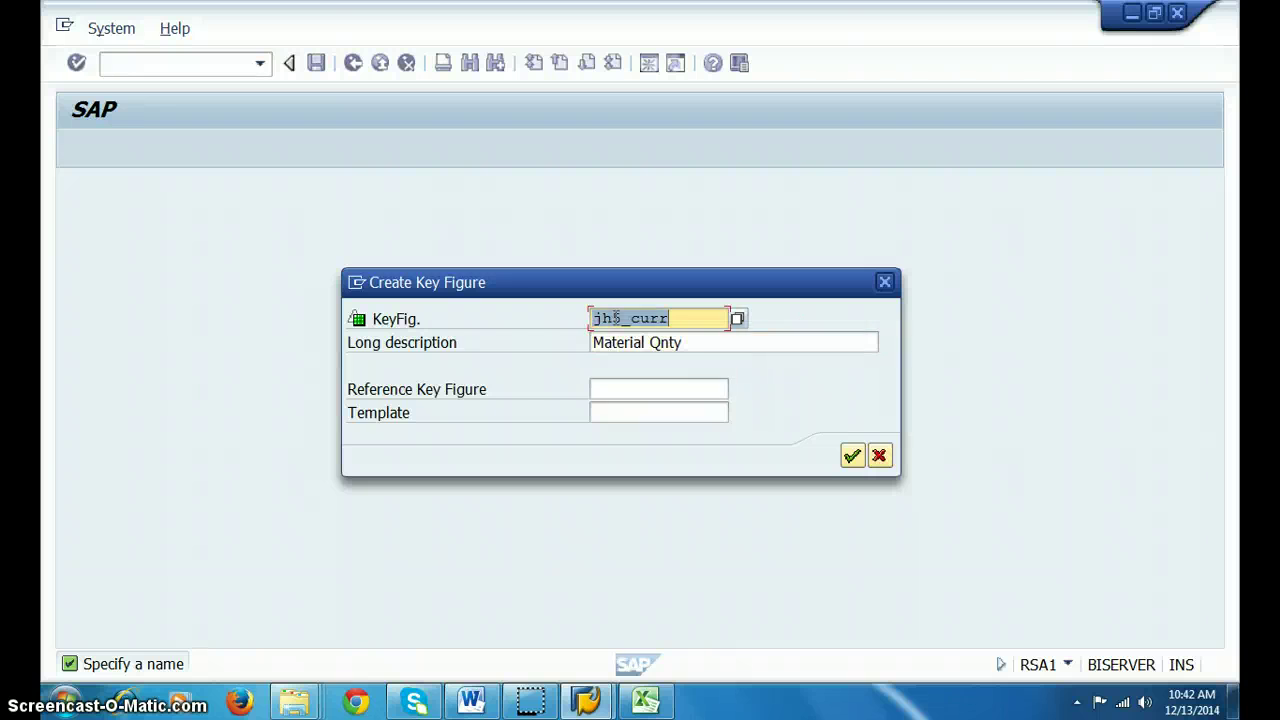
{"action": "key", "text": "shift+Tab"}
{"action": "key", "text": "End"}
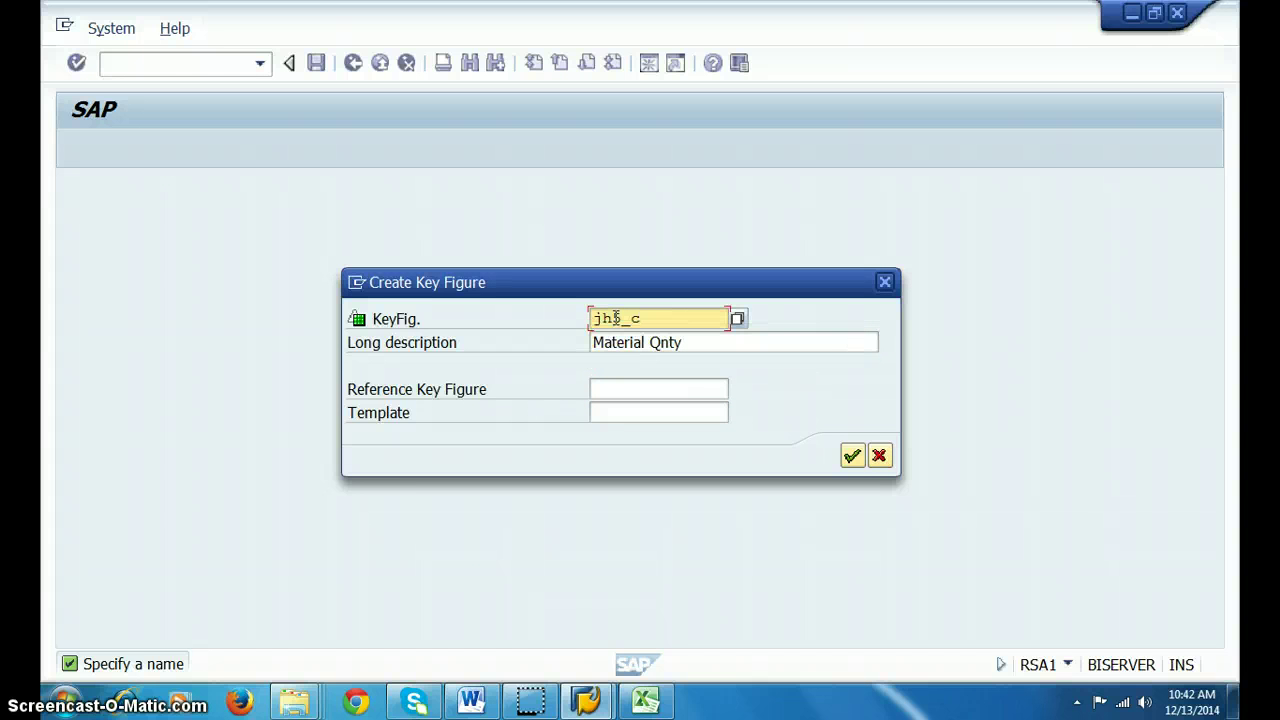
Name the new key figure JH5_COST with the long description Material Cost and create it
{"action": "key", "text": "Down"}
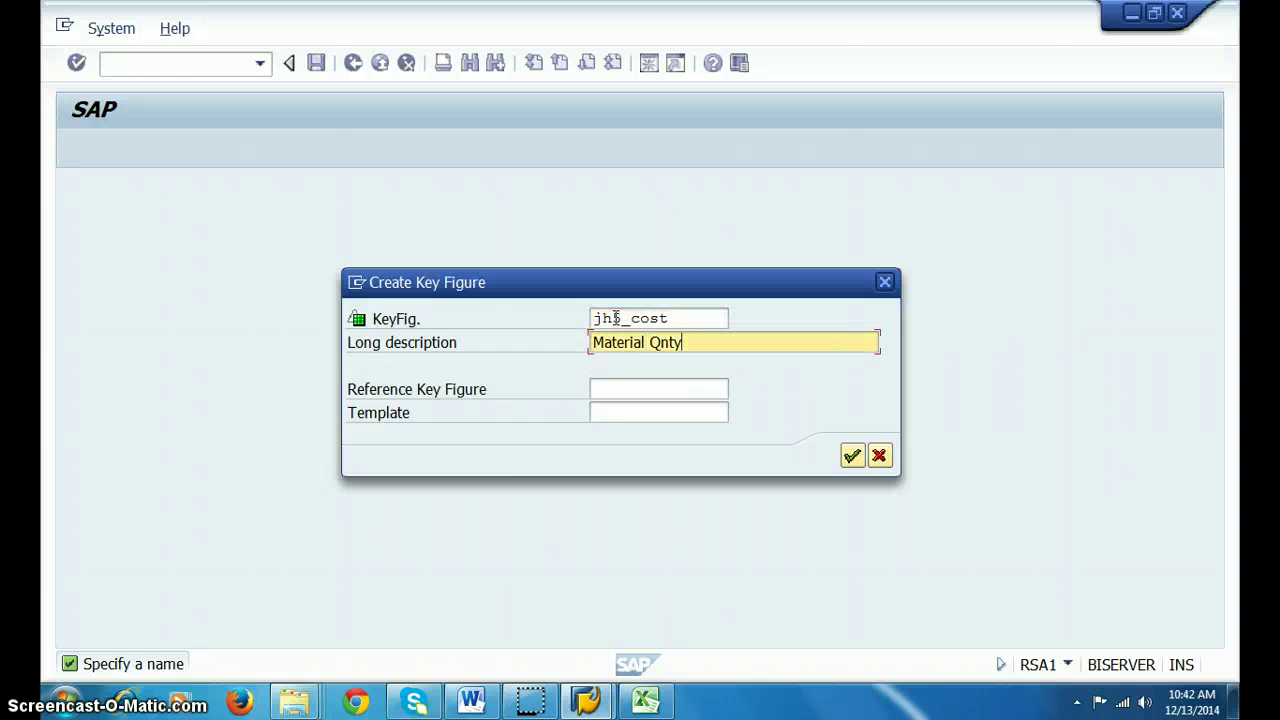
{"action": "type", "text": "Cost"}
{"action": "key", "text": "Return"}
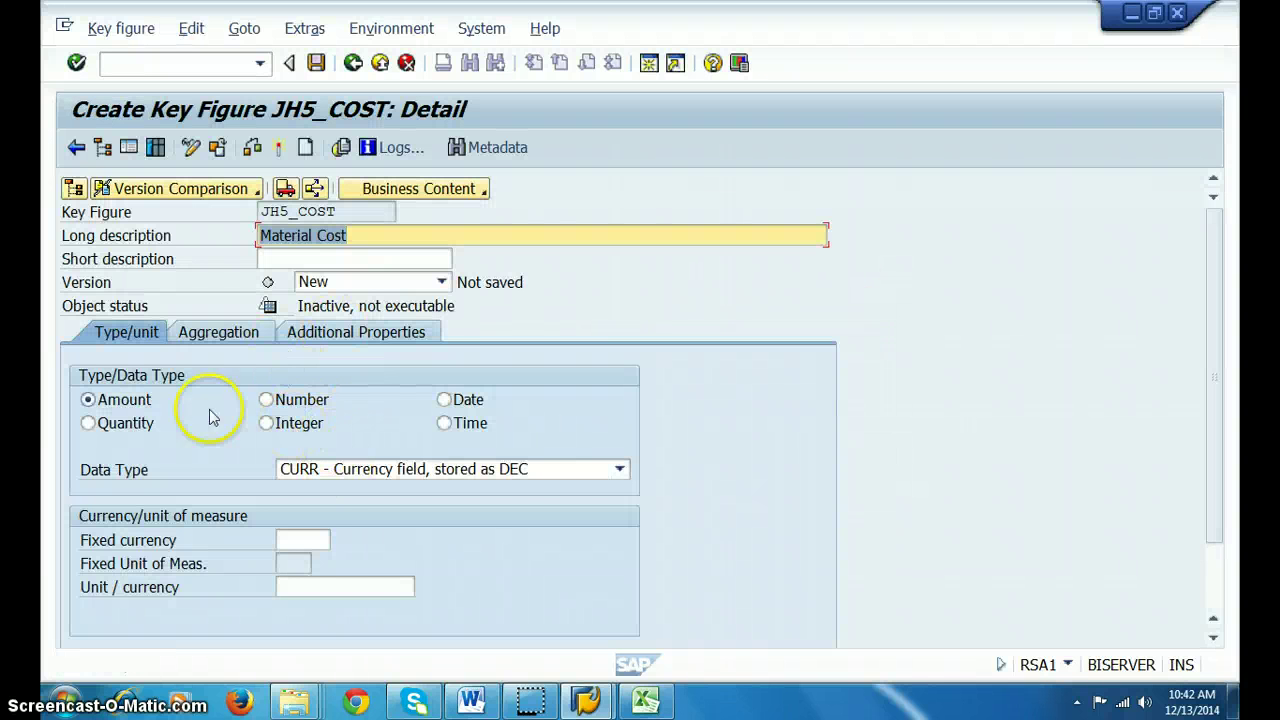
{"action": "left_click", "coordinate": [314, 589]}
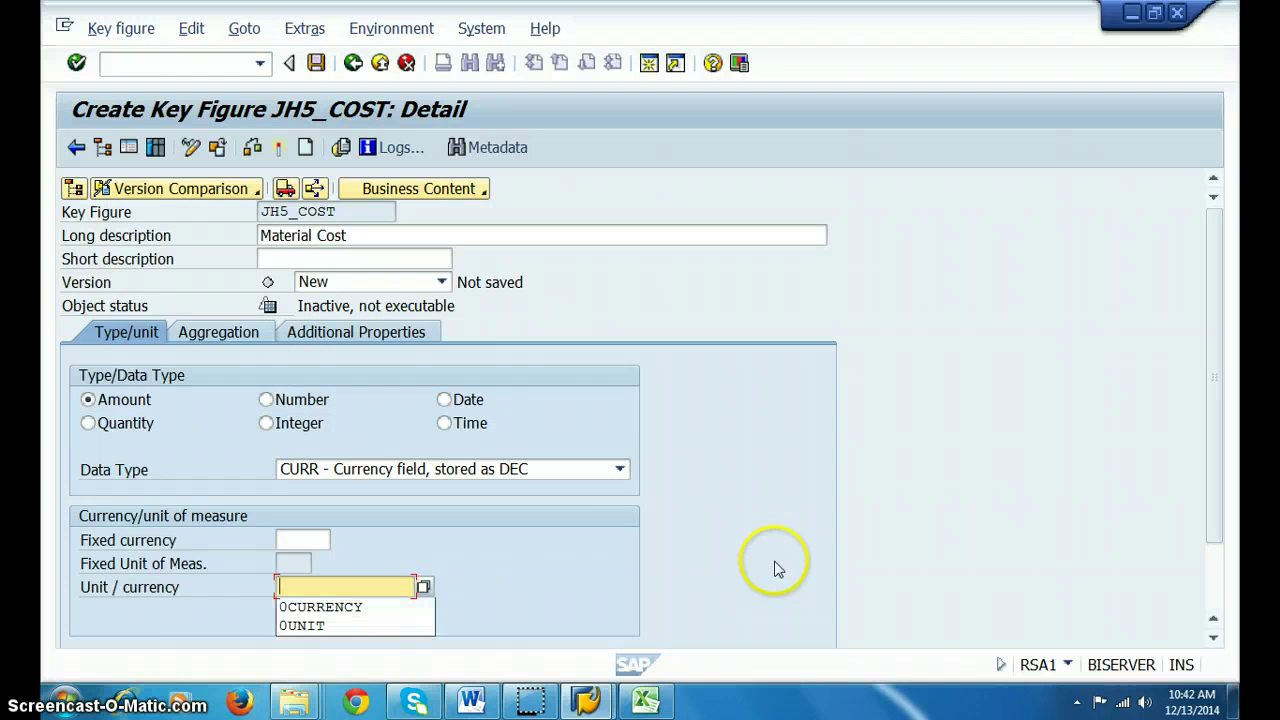
{"action": "key", "text": "Down"}
{"action": "key", "text": "Return"}
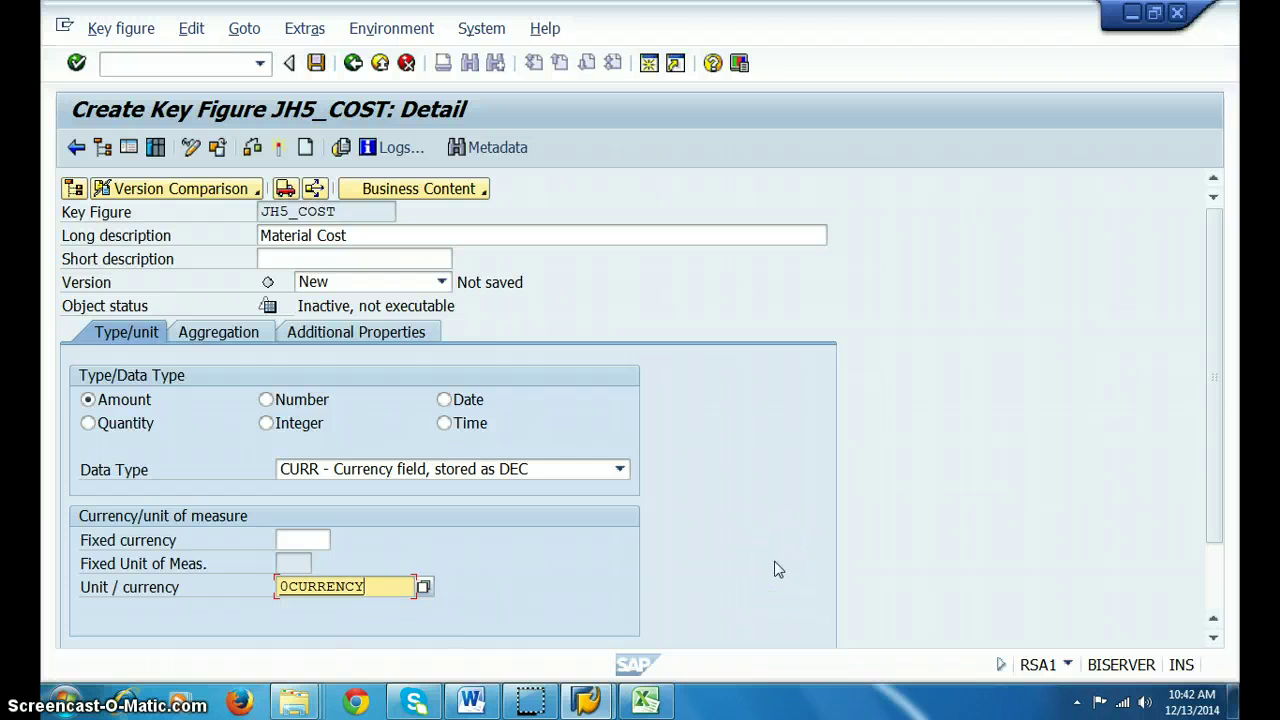
{"action": "key", "text": "BackSpace"}
{"action": "key", "text": "BackSpace"}
{"action": "key", "text": "BackSpace"}
{"action": "key", "text": "BackSpace"}
{"action": "key", "text": "BackSpace"}
{"action": "key", "text": "BackSpace"}
{"action": "key", "text": "BackSpace"}
{"action": "key", "text": "BackSpace"}
{"action": "key", "text": "BackSpace"}
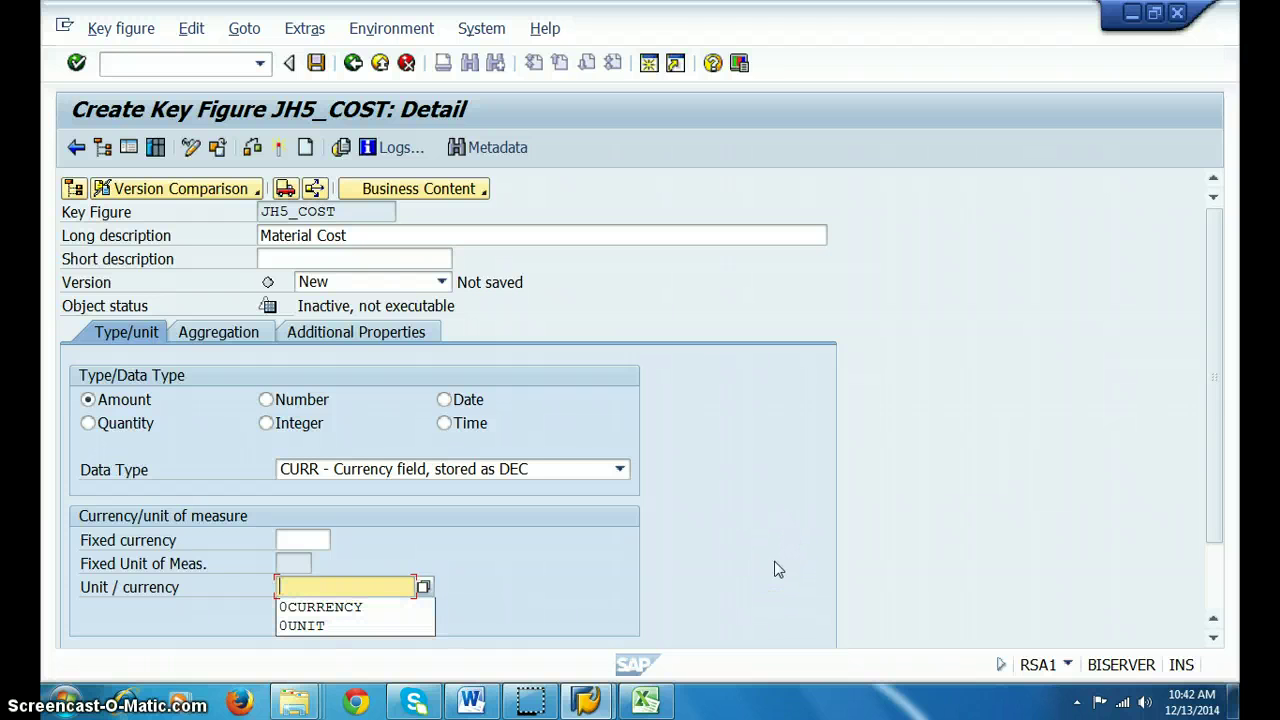
Set the Material Cost key figure's fixed currency to USD and activate it
{"action": "left_click", "coordinate": [305, 540]}
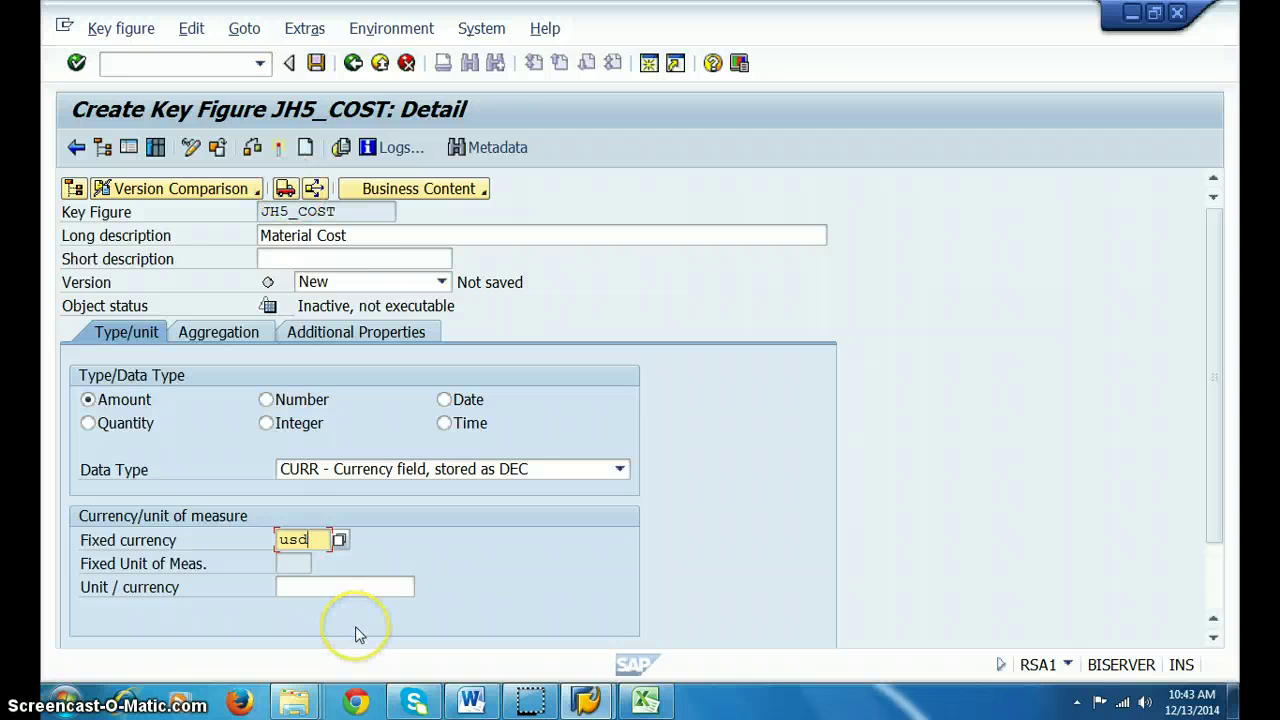
{"action": "left_click", "coordinate": [278, 147]}
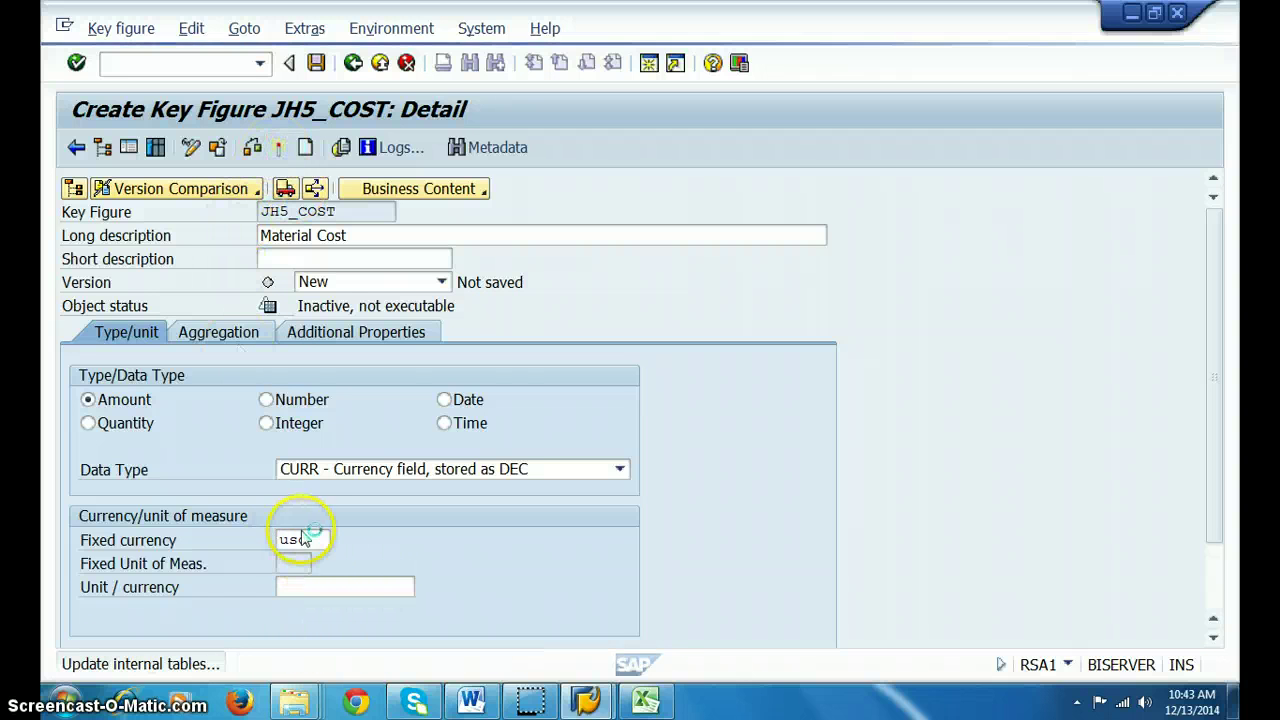
Activate the Material Cost key figure and bring back the InfoObjects tree beside its details
{"action": "left_click", "coordinate": [280, 147]}
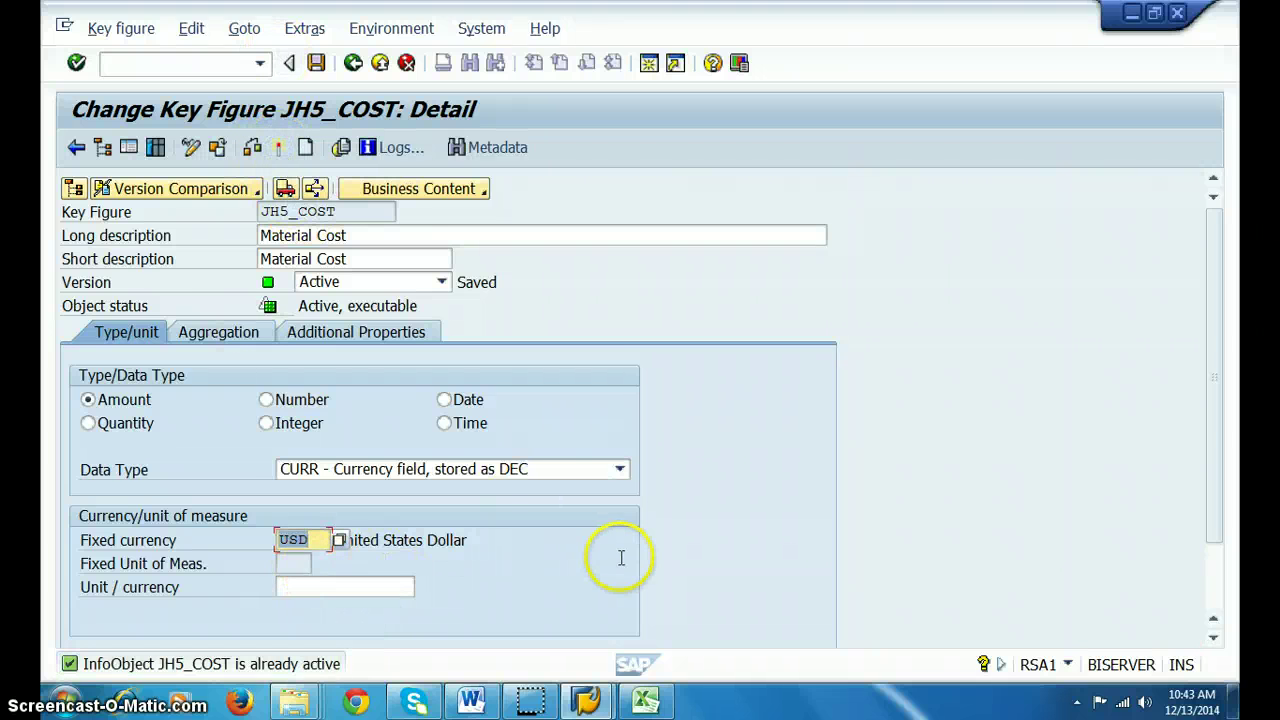
{"action": "left_click", "coordinate": [102, 147]}
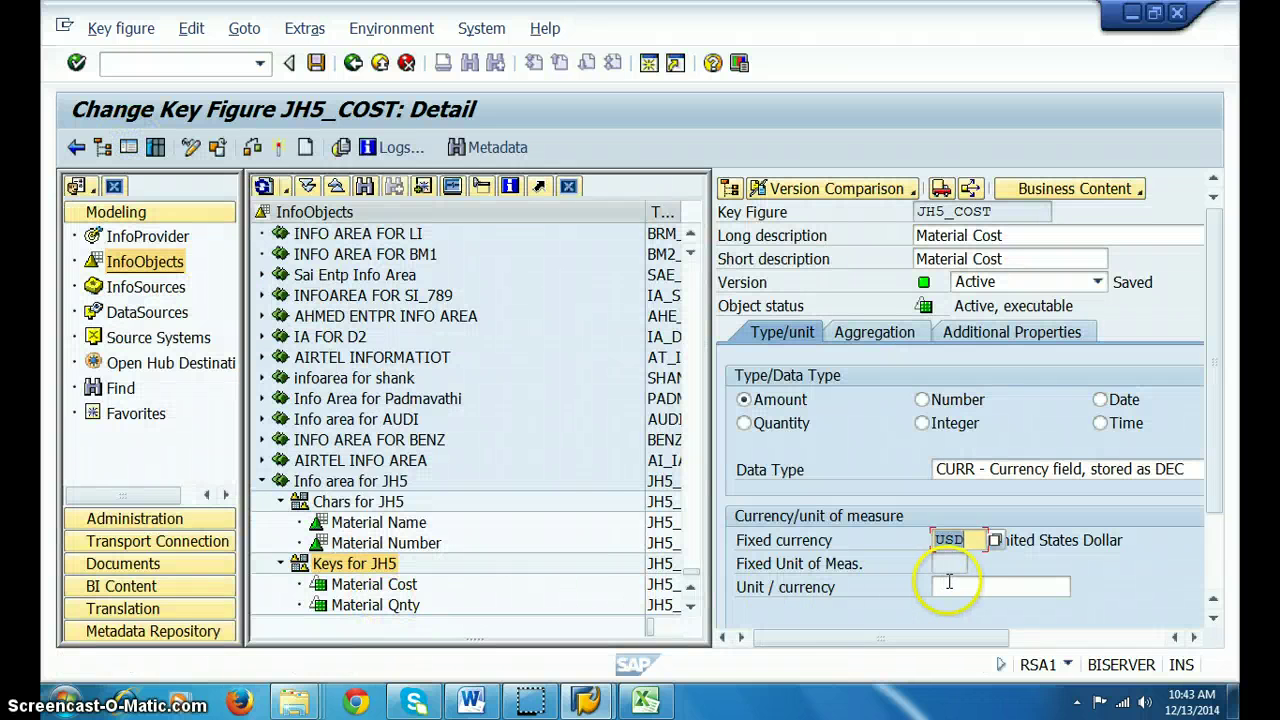
Check the DSO-to-cube project with constants and formula in the SAP BI PROJECTS document in Word, then return to SAP
{"action": "left_click", "coordinate": [474, 703]}
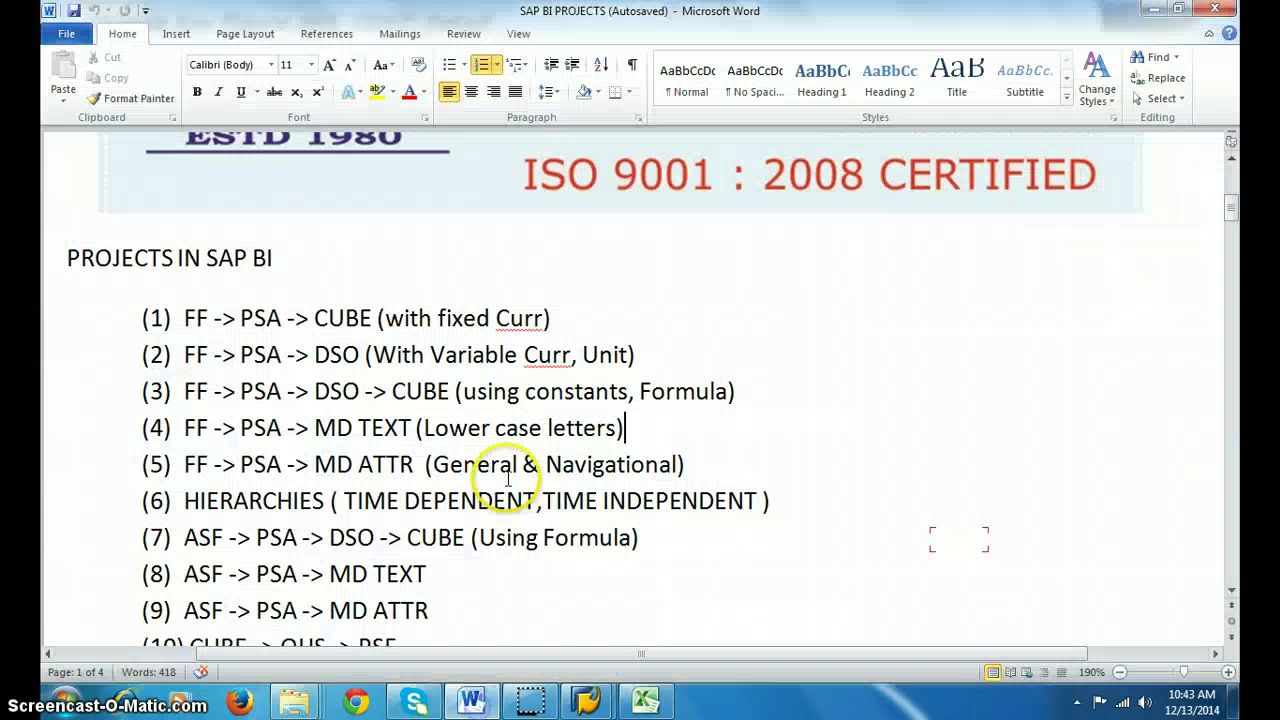
{"action": "left_click_drag", "start_coordinate": [629, 391], "coordinate": [729, 391]}
{"action": "left_click", "coordinate": [1153, 12]}
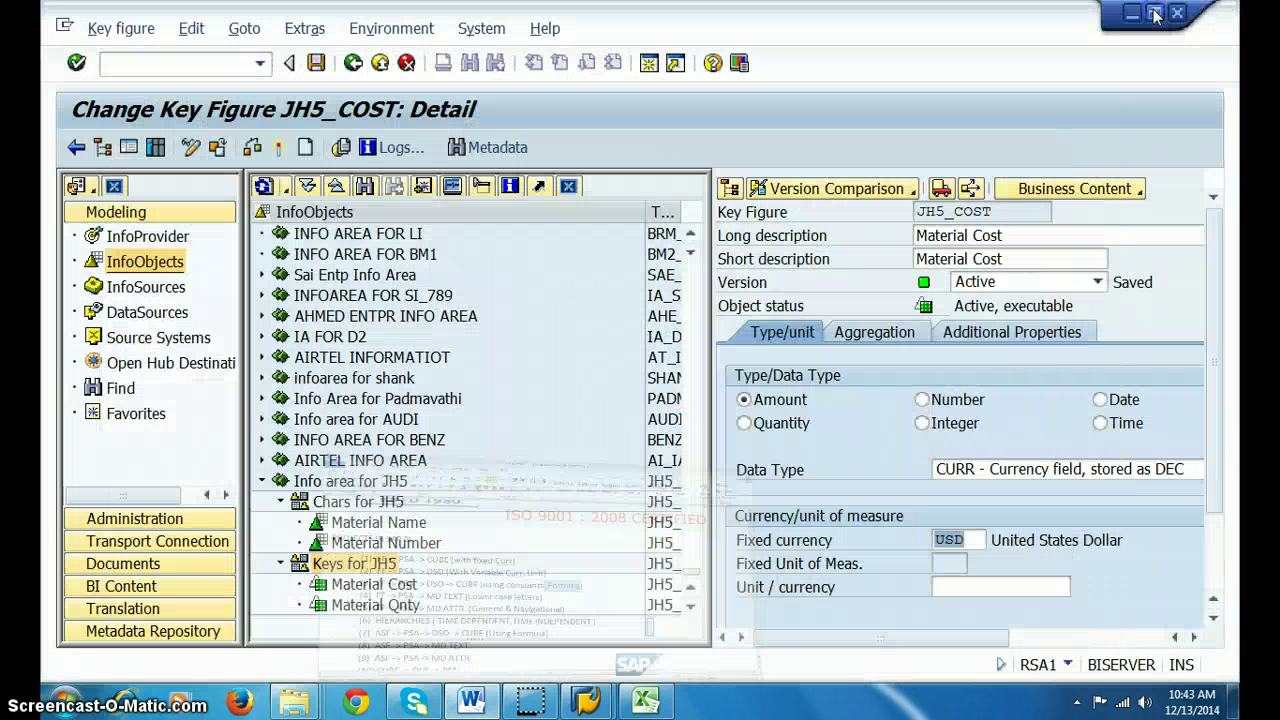
Create a characteristic JH5_CONA with the long description Material Comapny Name in the Chars for JH5 catalog
{"action": "left_click", "coordinate": [352, 503]}
{"action": "right_click", "coordinate": [352, 503]}
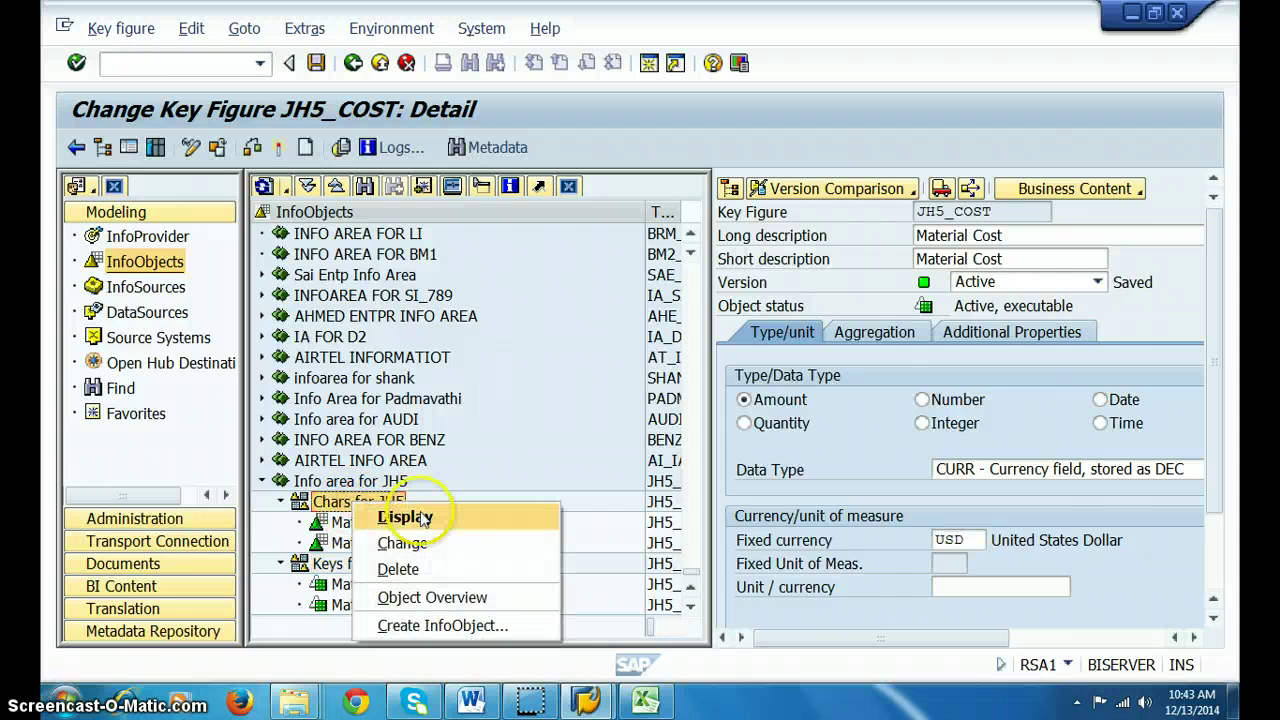
{"action": "left_click", "coordinate": [438, 621]}
{"action": "left_click", "coordinate": [609, 320]}
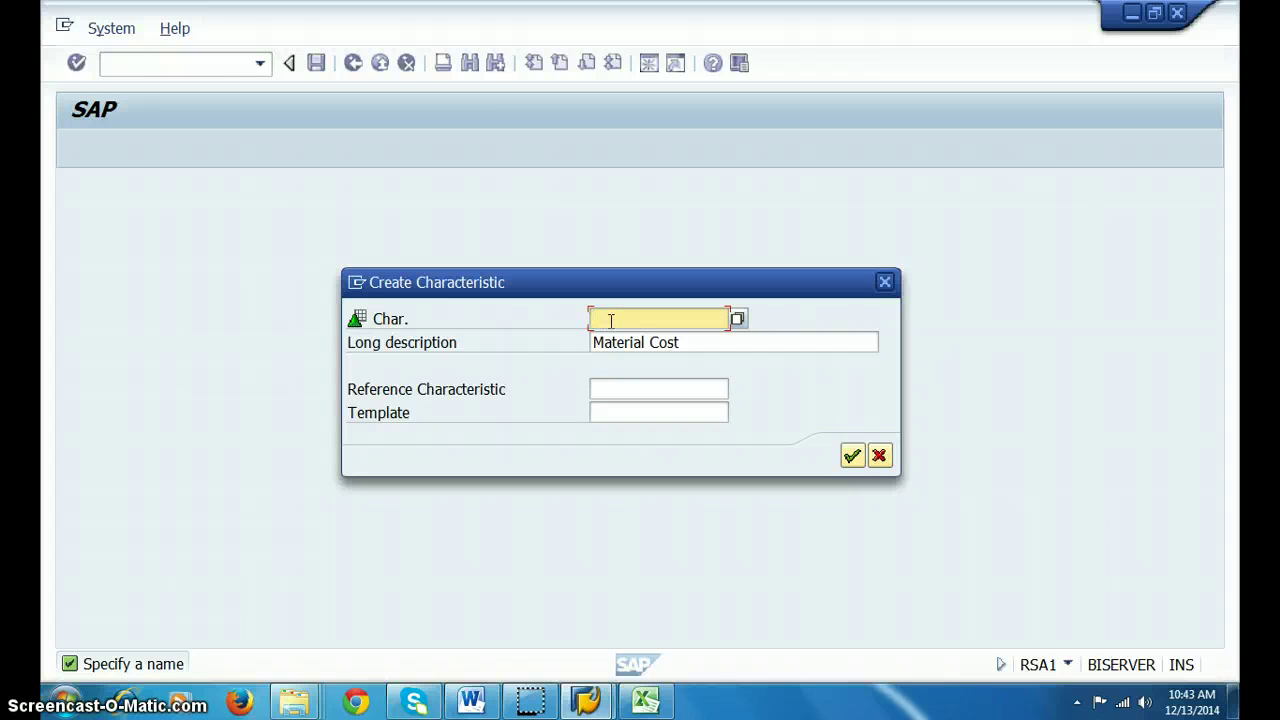
{"action": "type", "text": "jh5"}
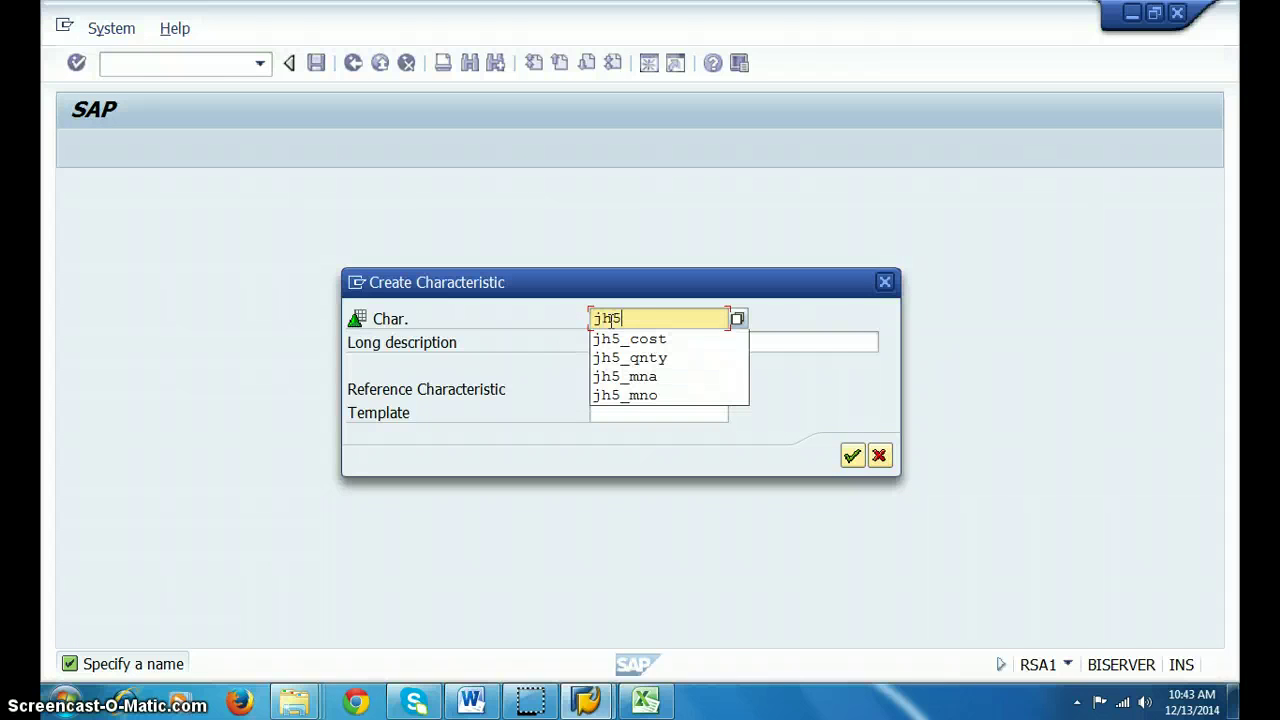
{"action": "type", "text": "_cona"}
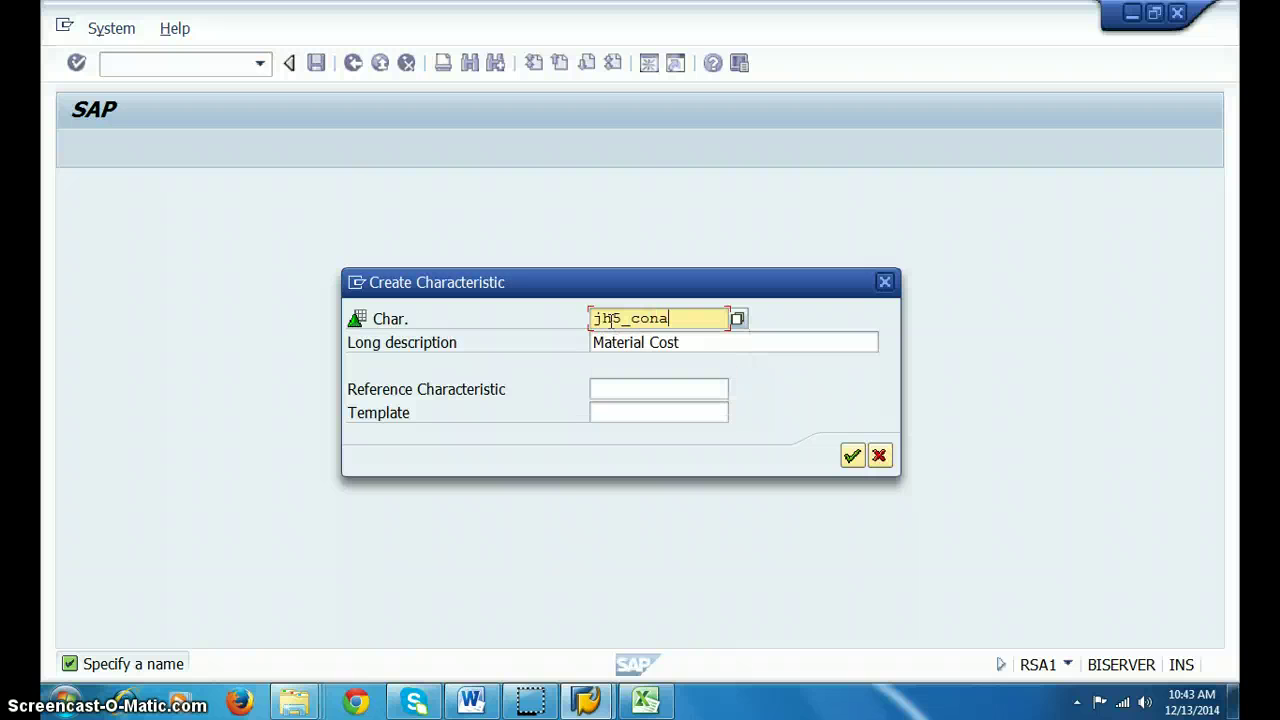
{"action": "key", "text": "Tab"}
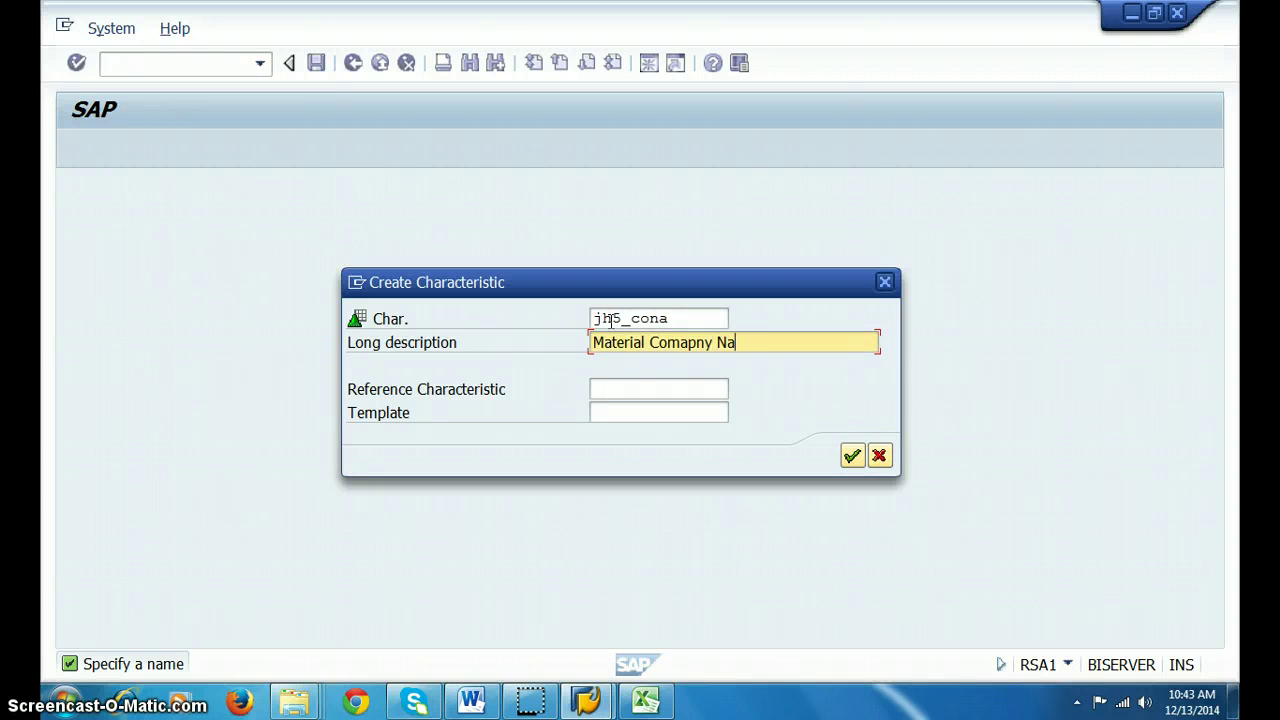
{"action": "type", "text": "me"}
{"action": "key", "text": "Return"}
Set the JH5_CONA characteristic to data type CHAR with length 10, save and activate it, and redisplay the InfoObjects tree
{"action": "left_click", "coordinate": [243, 421]}
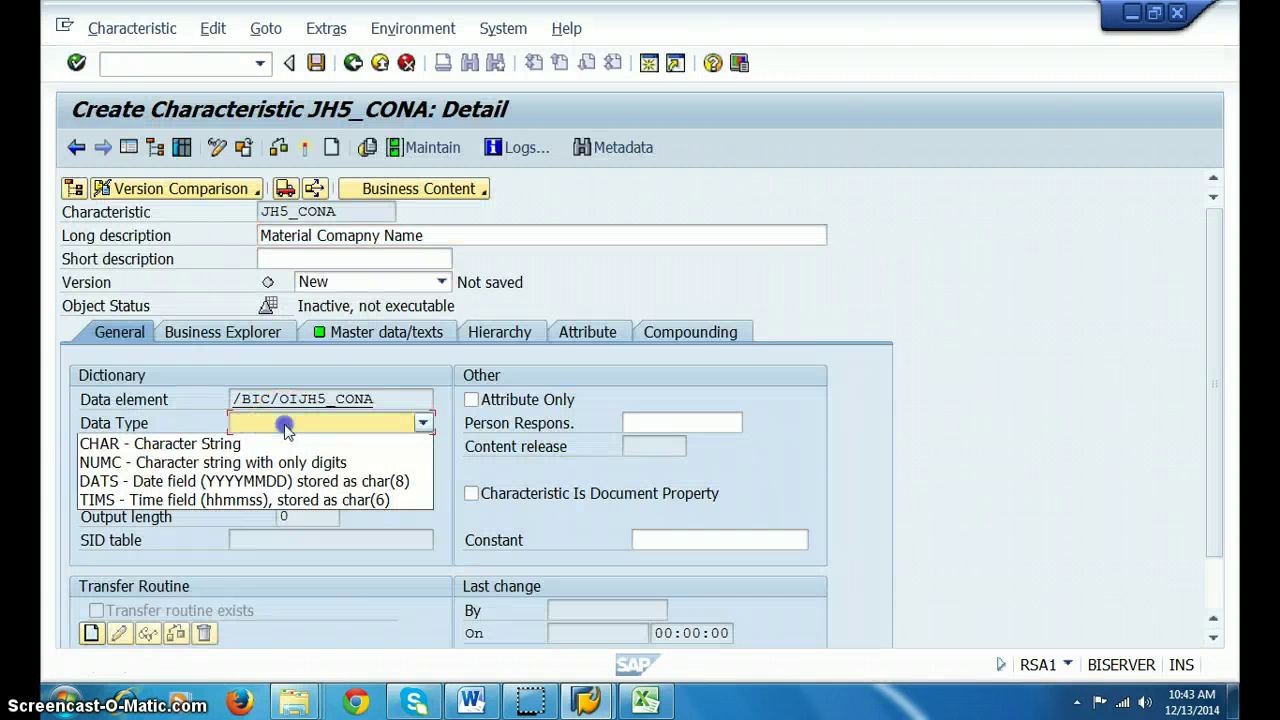
{"action": "left_click", "coordinate": [235, 437]}
{"action": "type", "text": "10"}
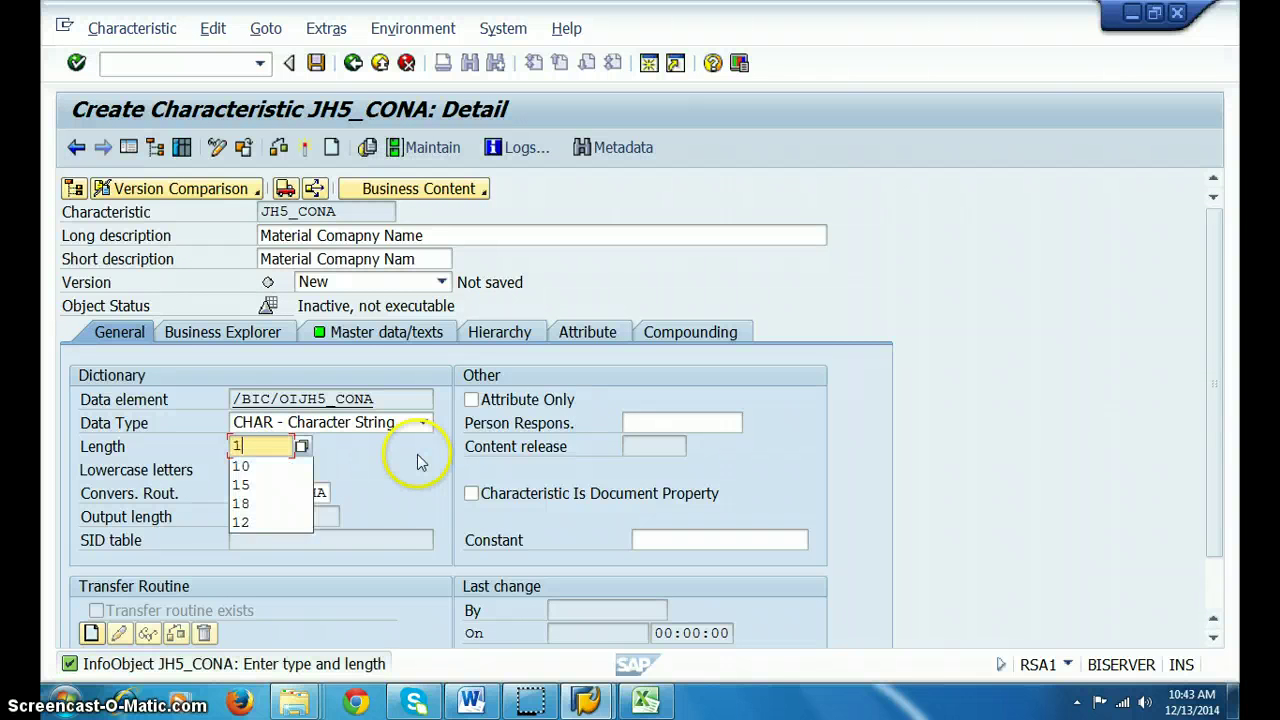
{"action": "left_click", "coordinate": [316, 63]}
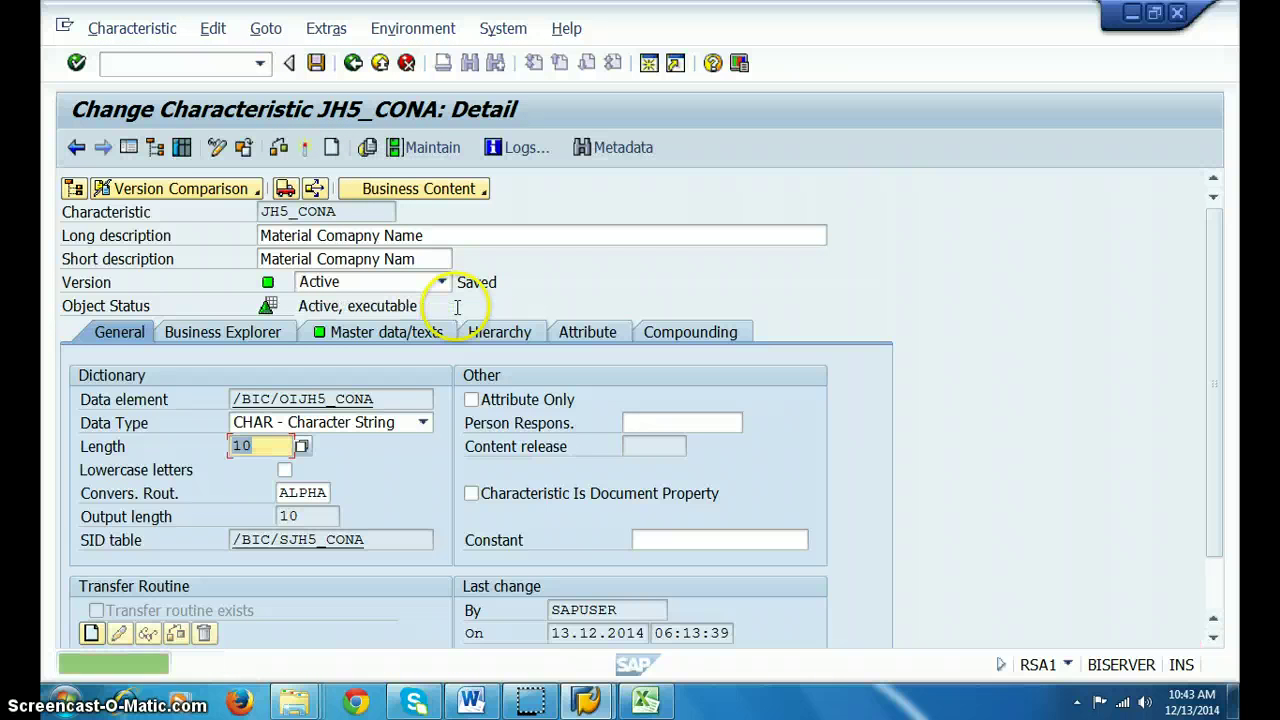
{"action": "left_click", "coordinate": [127, 148]}
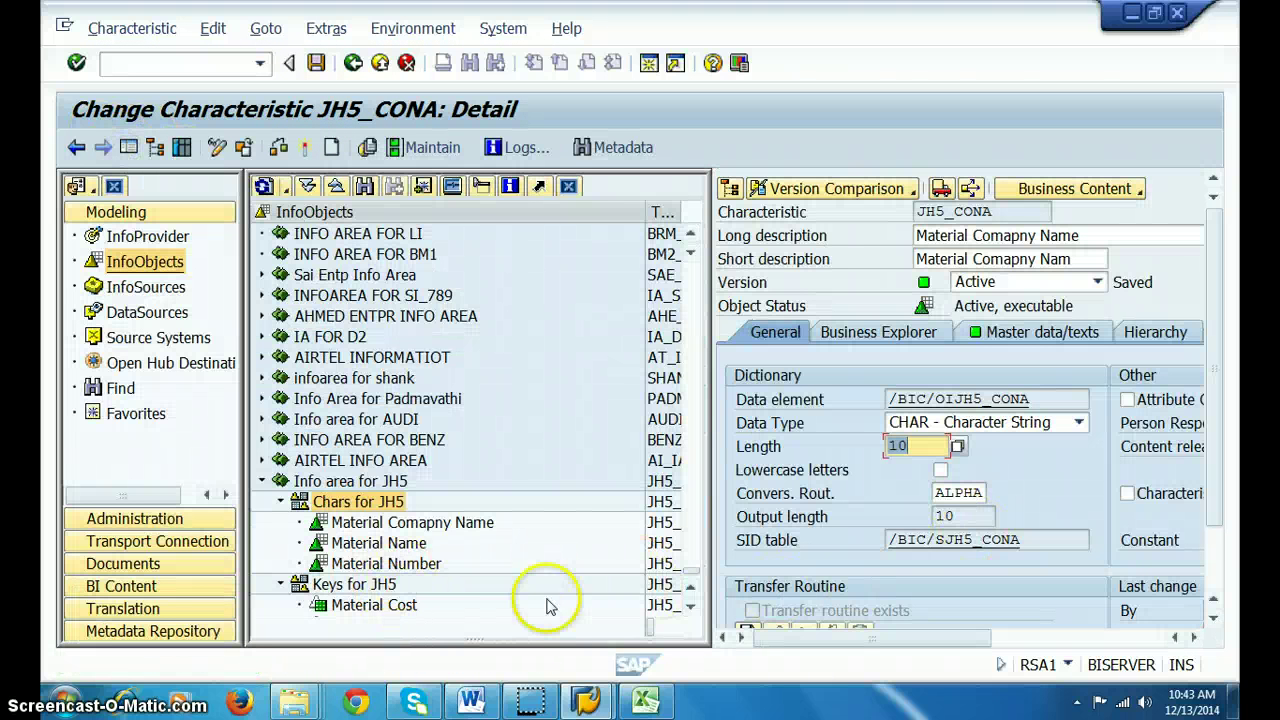
Compare the JH5 InfoObjects with the columns of the JHS_MAT1 workbook in Excel, then return to SAP
{"action": "left_click", "coordinate": [690, 606]}
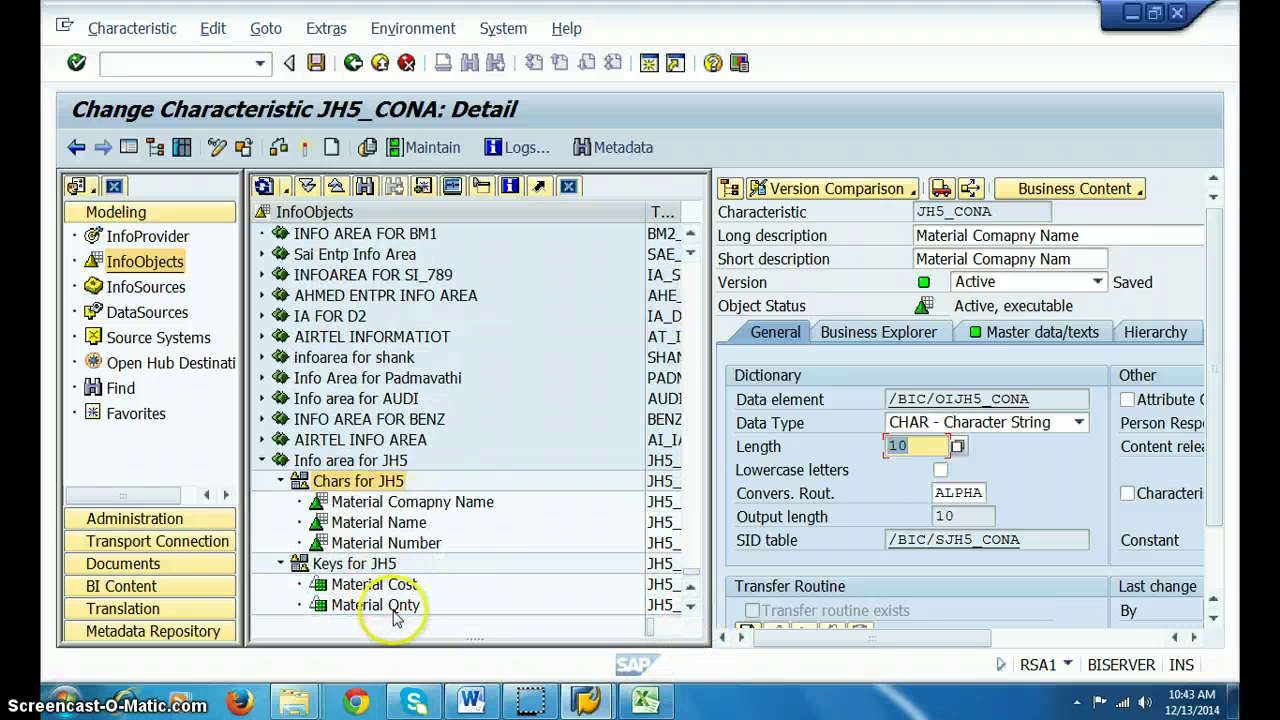
{"action": "left_click", "coordinate": [645, 702]}
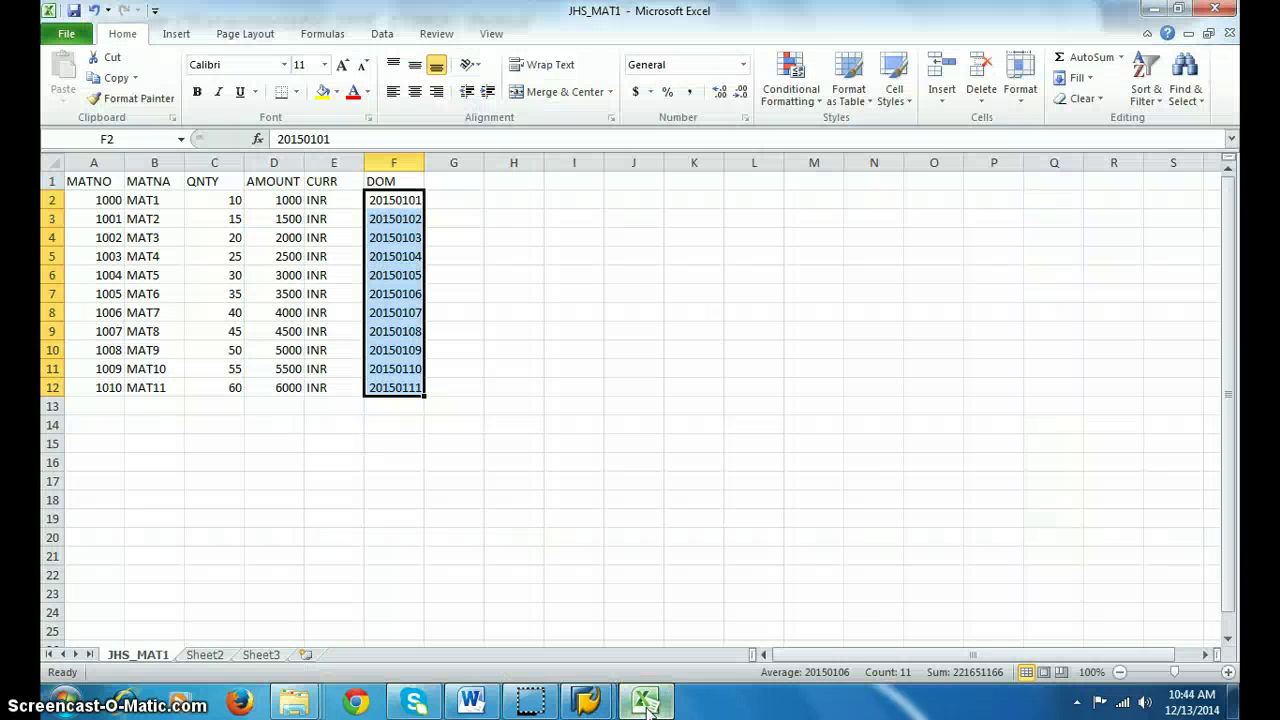
{"action": "left_click", "coordinate": [645, 705]}
Create a key figure JH5_DOM in the Keys for JH5 catalog with the long description Material DOM
{"action": "right_click", "coordinate": [365, 564]}
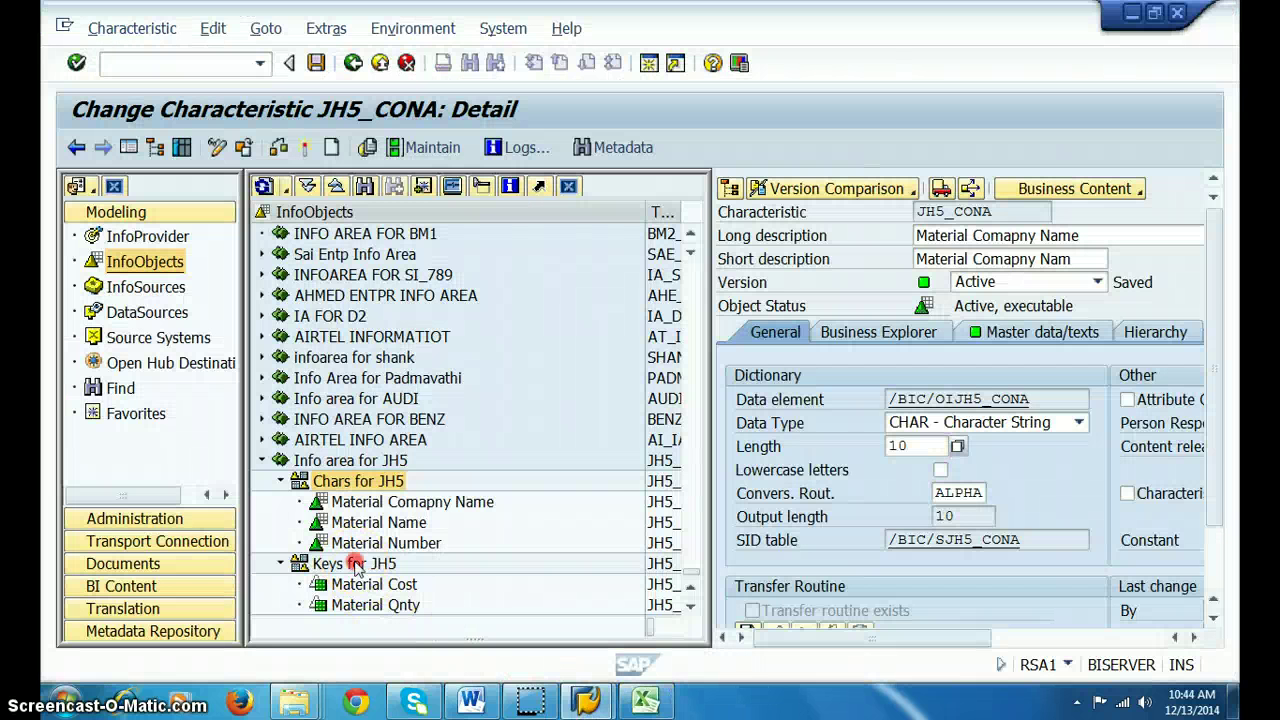
{"action": "left_click", "coordinate": [443, 544]}
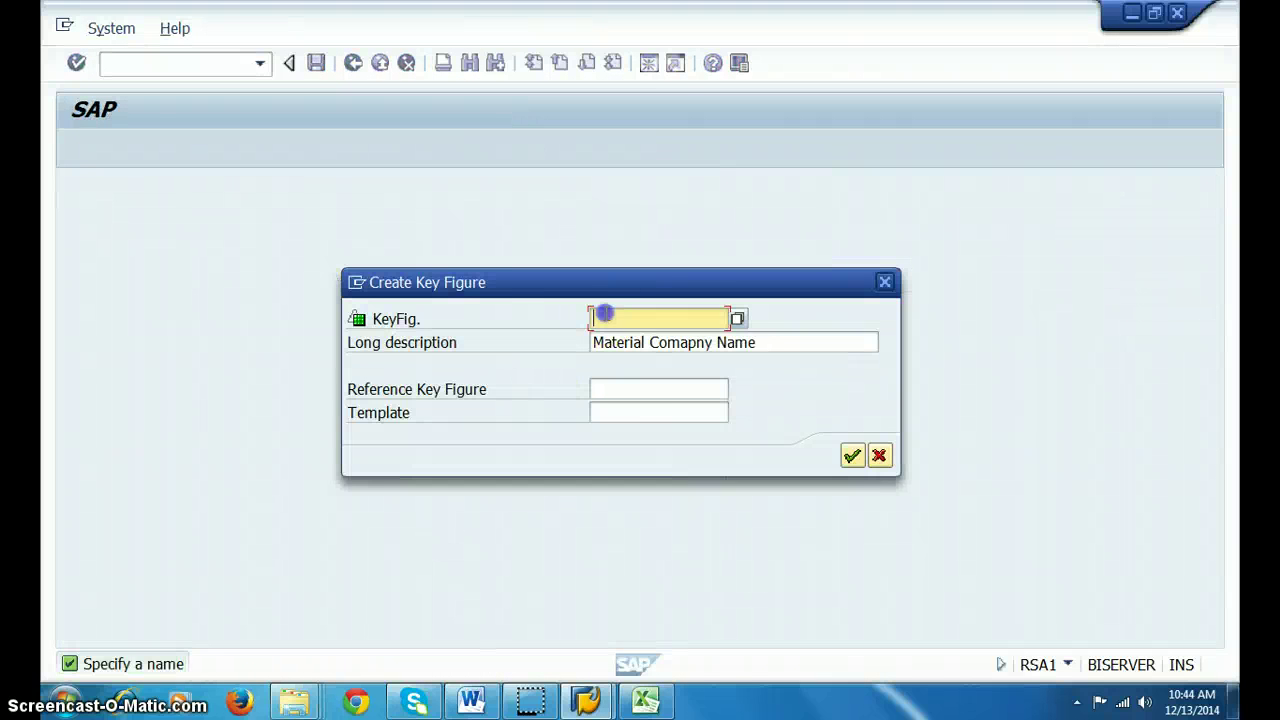
{"action": "left_click", "coordinate": [604, 316]}
{"action": "key", "text": "Down"}
{"action": "key", "text": "BackSpace"}
{"action": "key", "text": "BackSpace"}
{"action": "key", "text": "BackSpace"}
{"action": "key", "text": "BackSpace"}
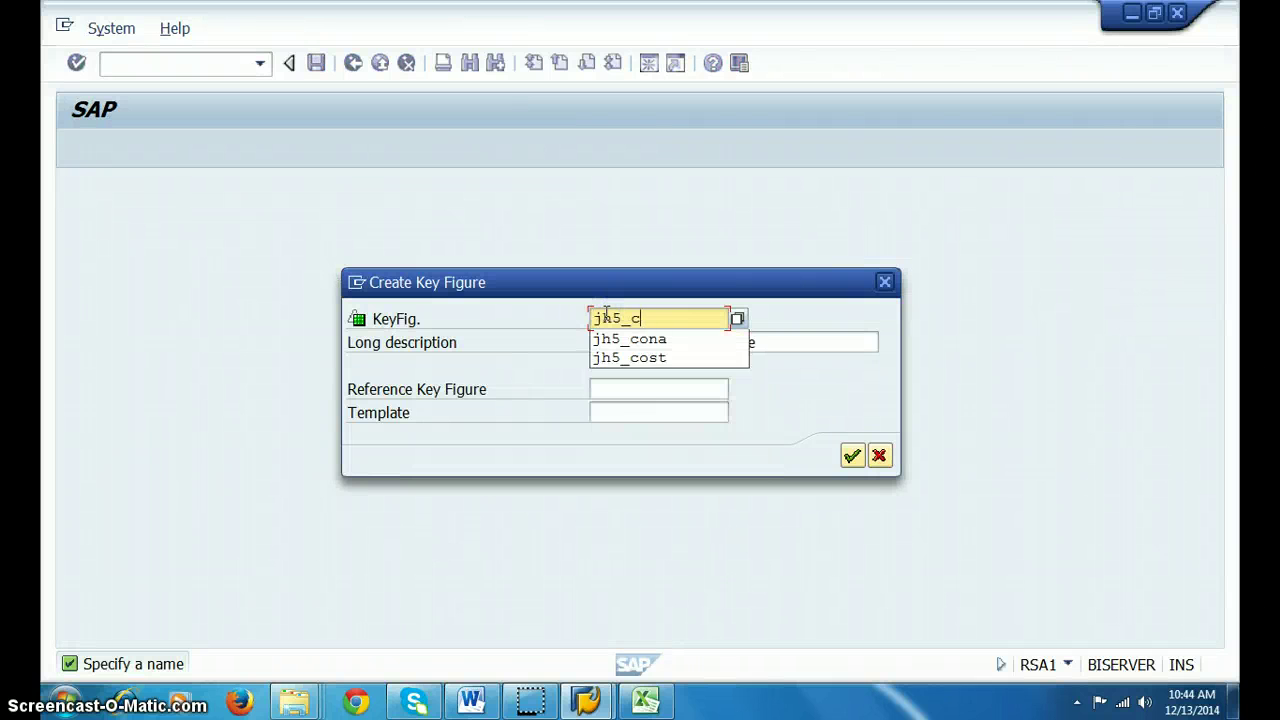
{"action": "type", "text": "DOM"}
{"action": "key", "text": "Return"}
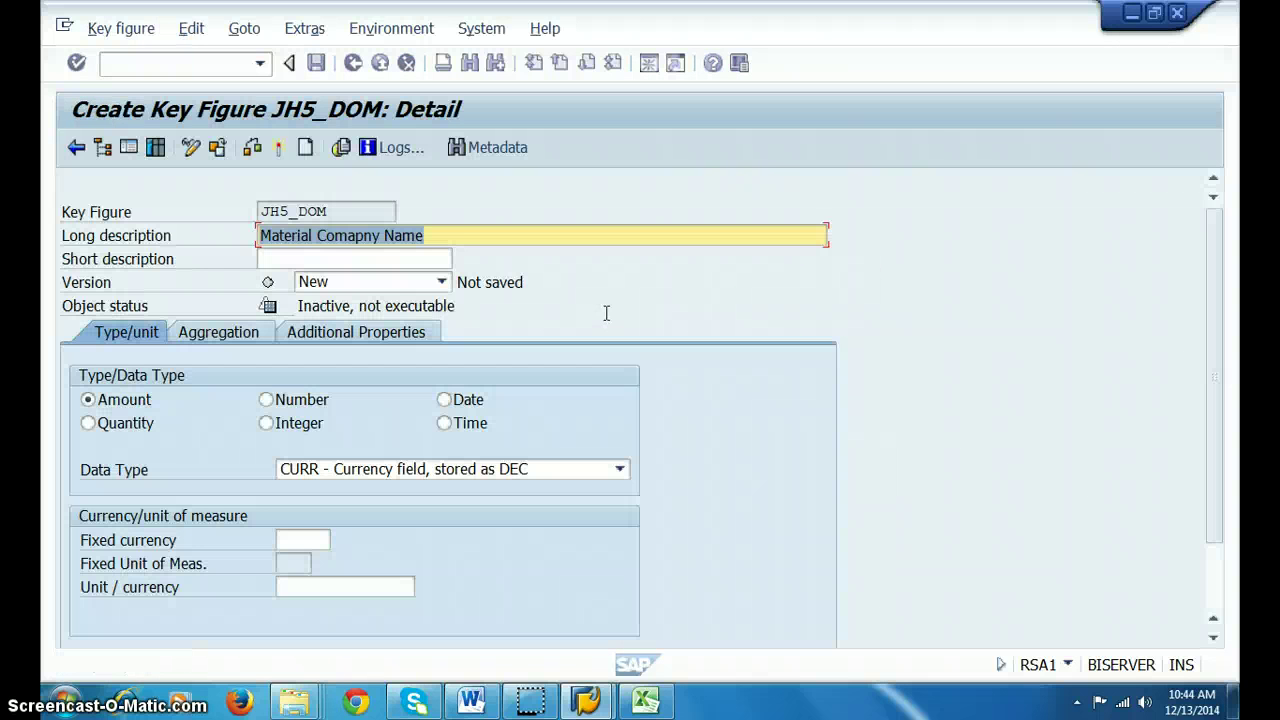
{"action": "key", "text": "End"}
{"action": "key", "text": "BackSpace"}
{"action": "key", "text": "BackSpace"}
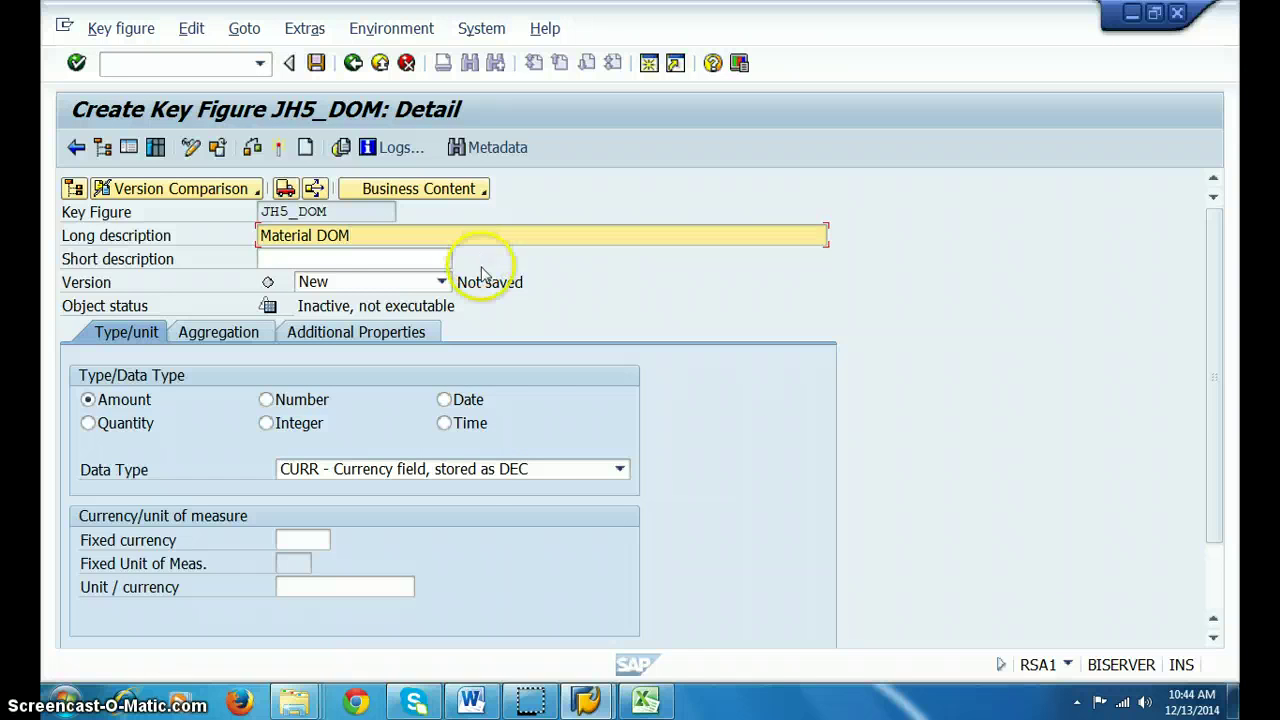
Set the Material DOM key figure to type Date with data type DATS, save and activate it, and redisplay the InfoObjects tree
{"action": "left_click", "coordinate": [455, 399]}
{"action": "left_click", "coordinate": [457, 469]}
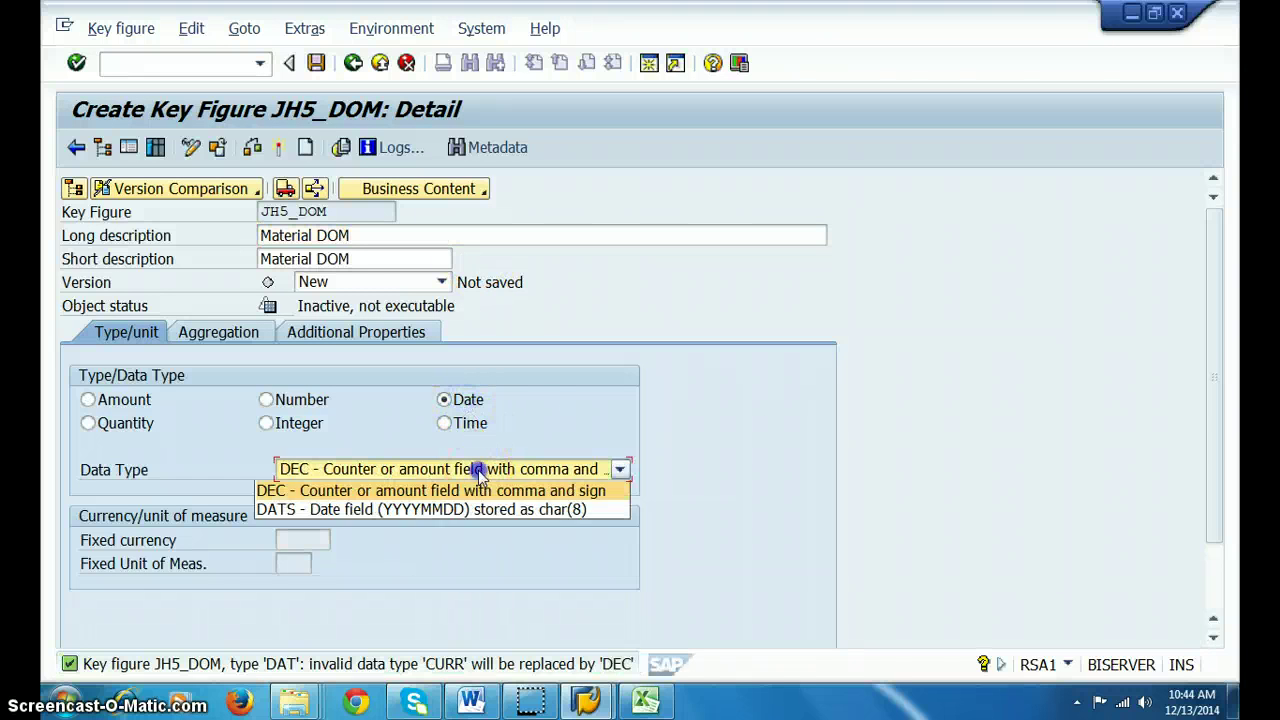
{"action": "left_click", "coordinate": [440, 510]}
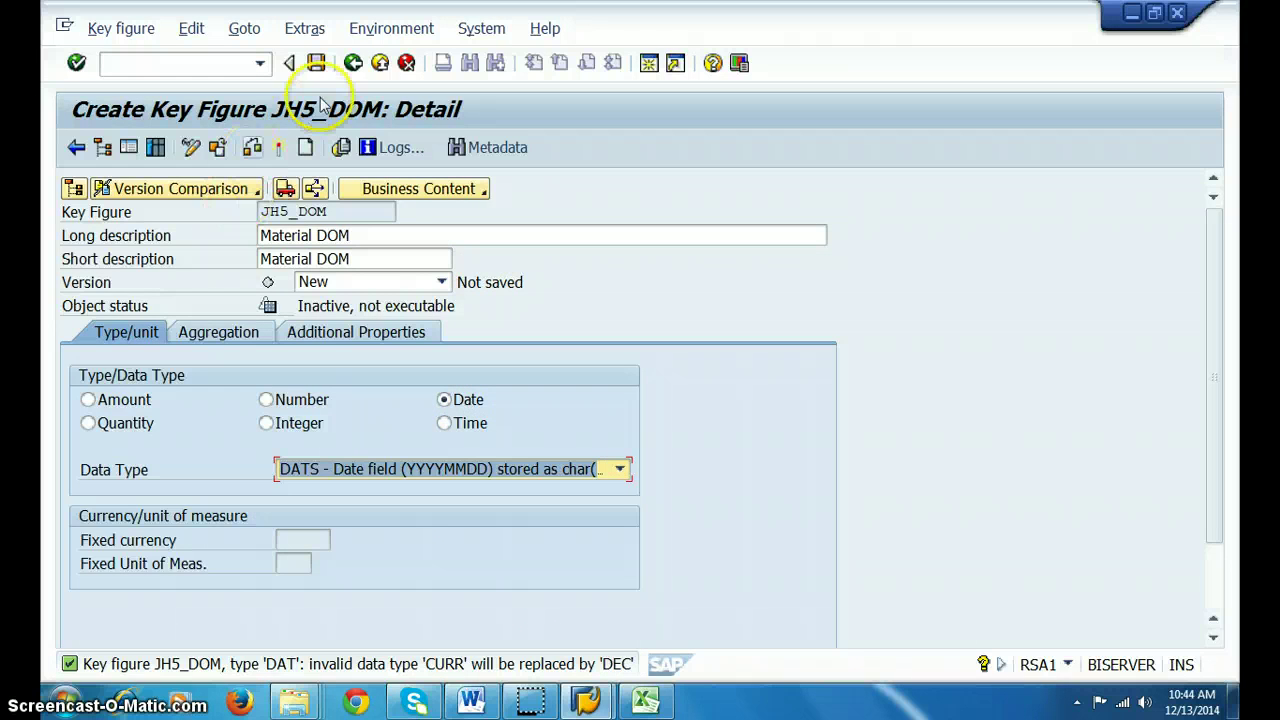
{"action": "left_click", "coordinate": [316, 63]}
{"action": "left_click", "coordinate": [277, 148]}
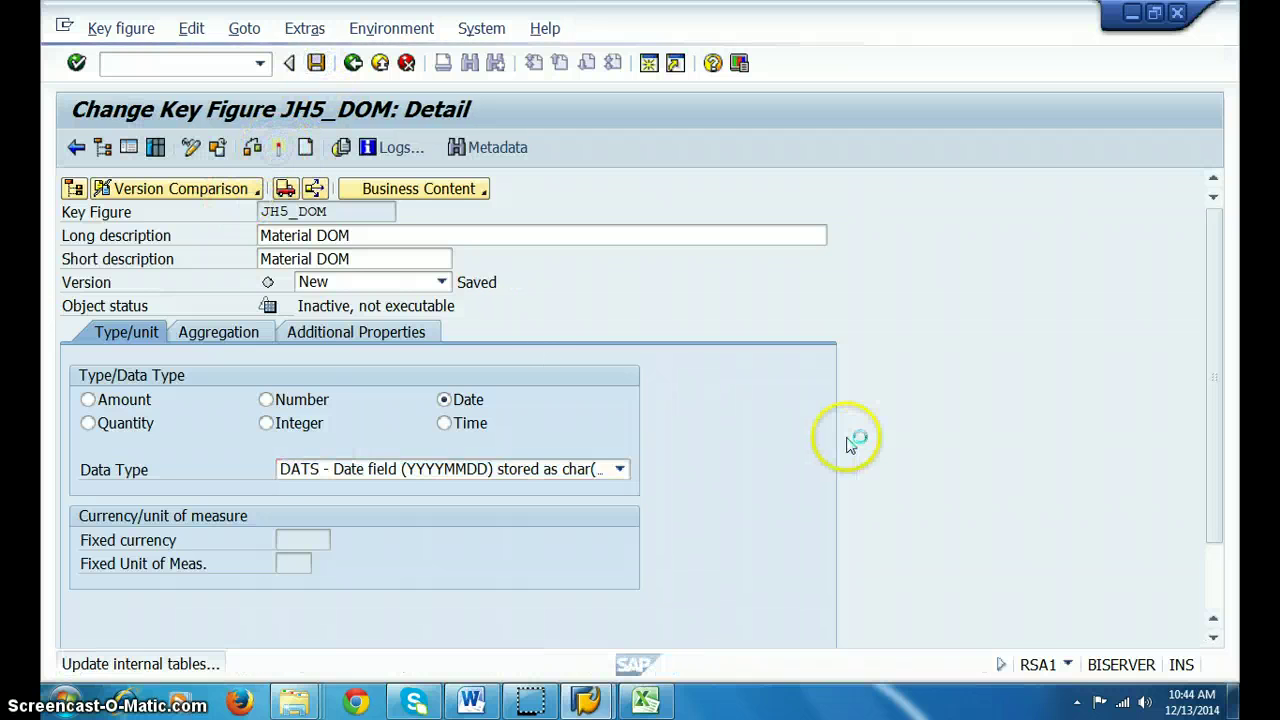
{"action": "left_click", "coordinate": [129, 148]}
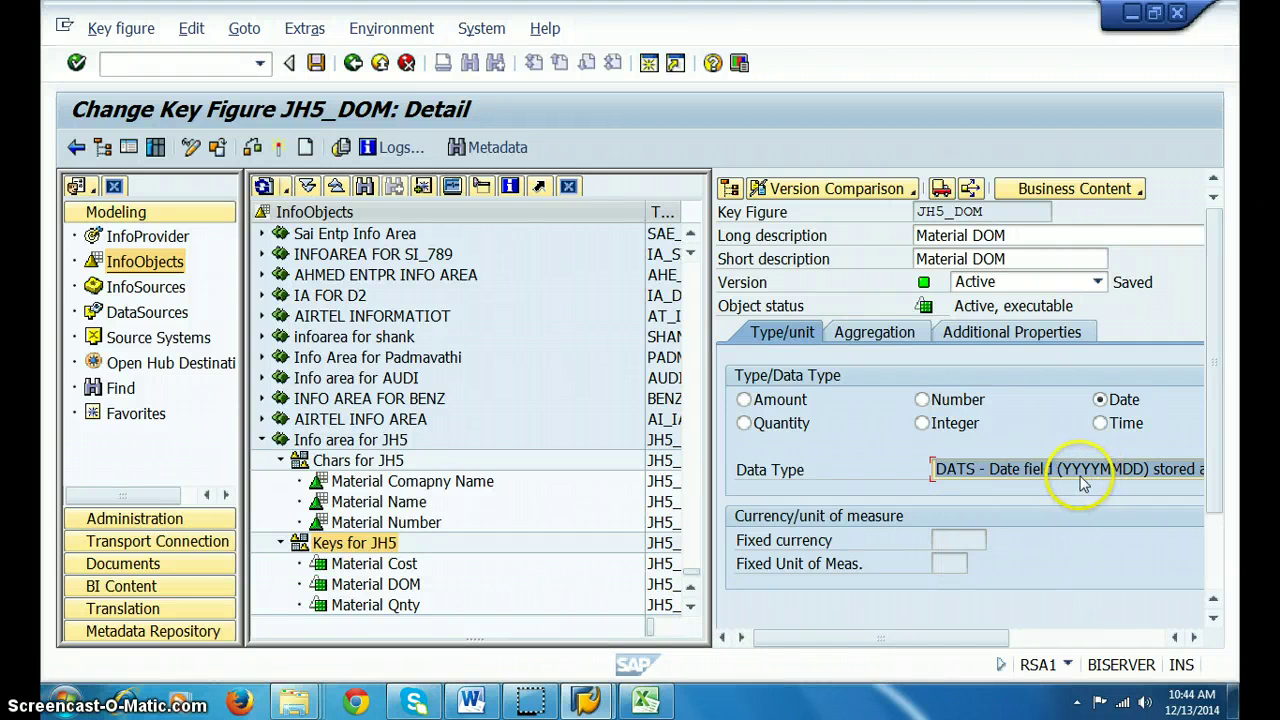
Check the date format of the DOM column in the JHS_MAT1 workbook in Excel against the key figure's data type
{"action": "left_click", "coordinate": [645, 701]}
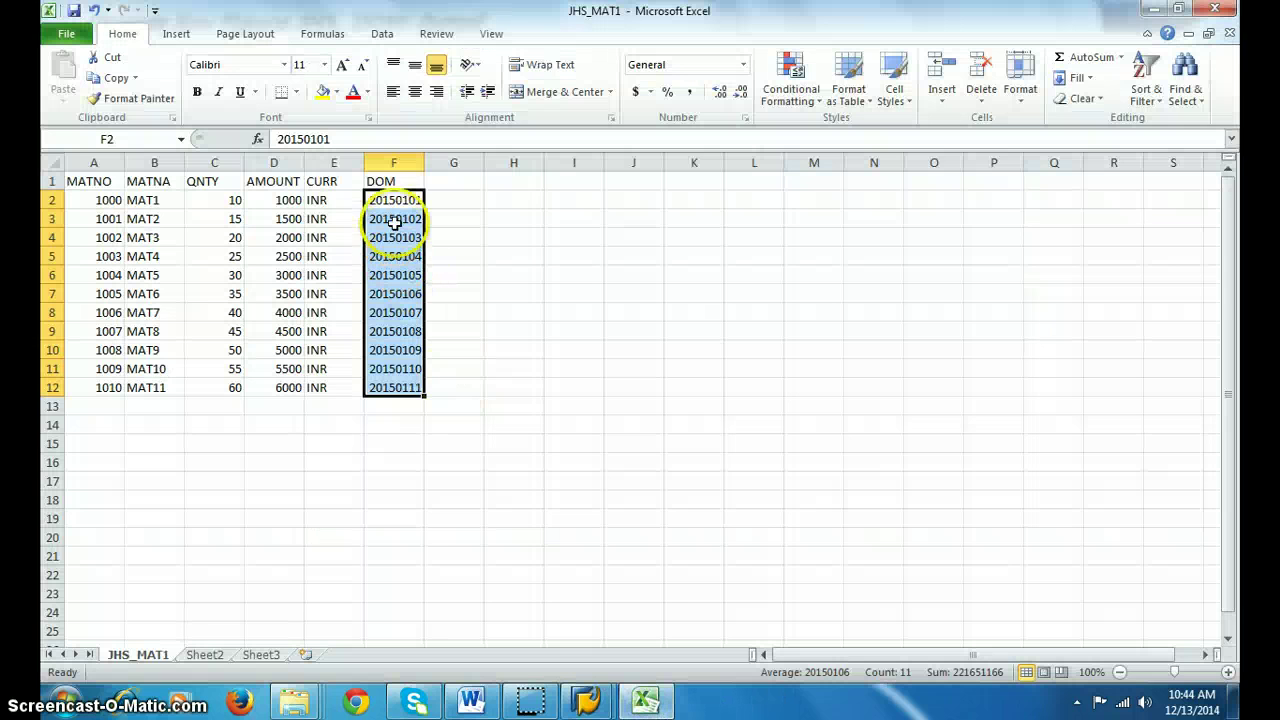
{"action": "left_click", "coordinate": [1150, 9]}
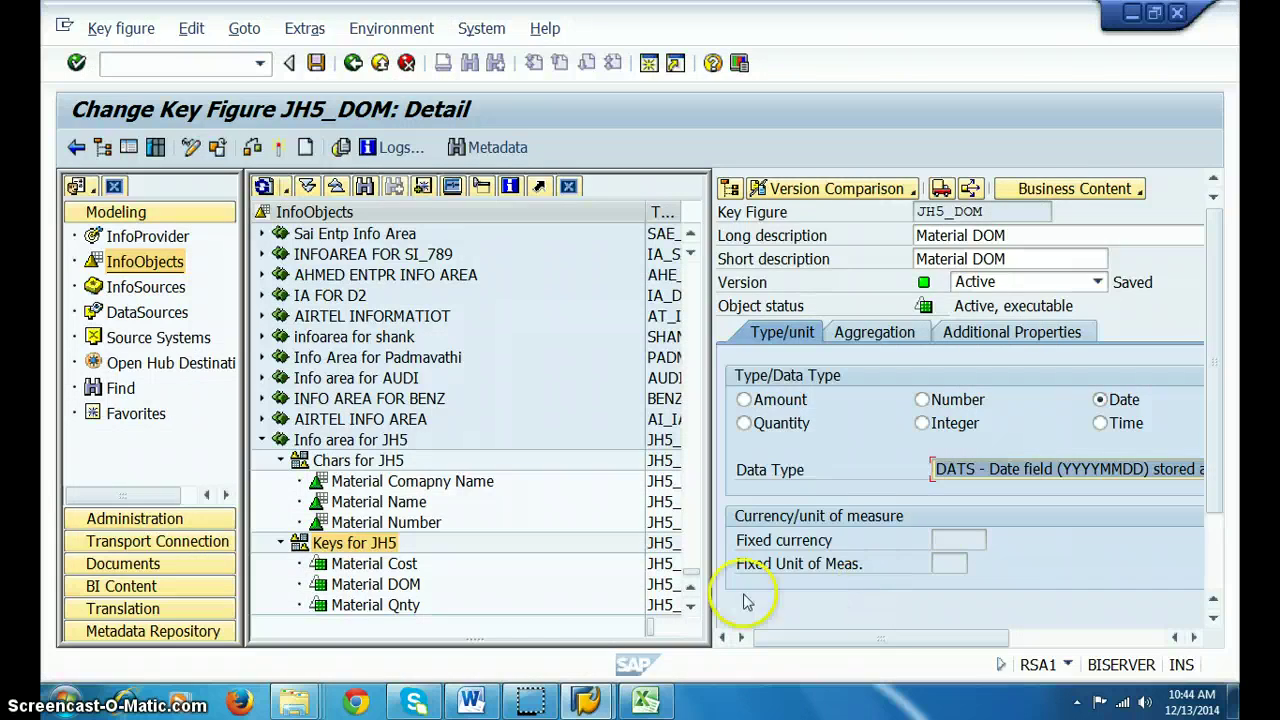
{"action": "left_click", "coordinate": [645, 705]}
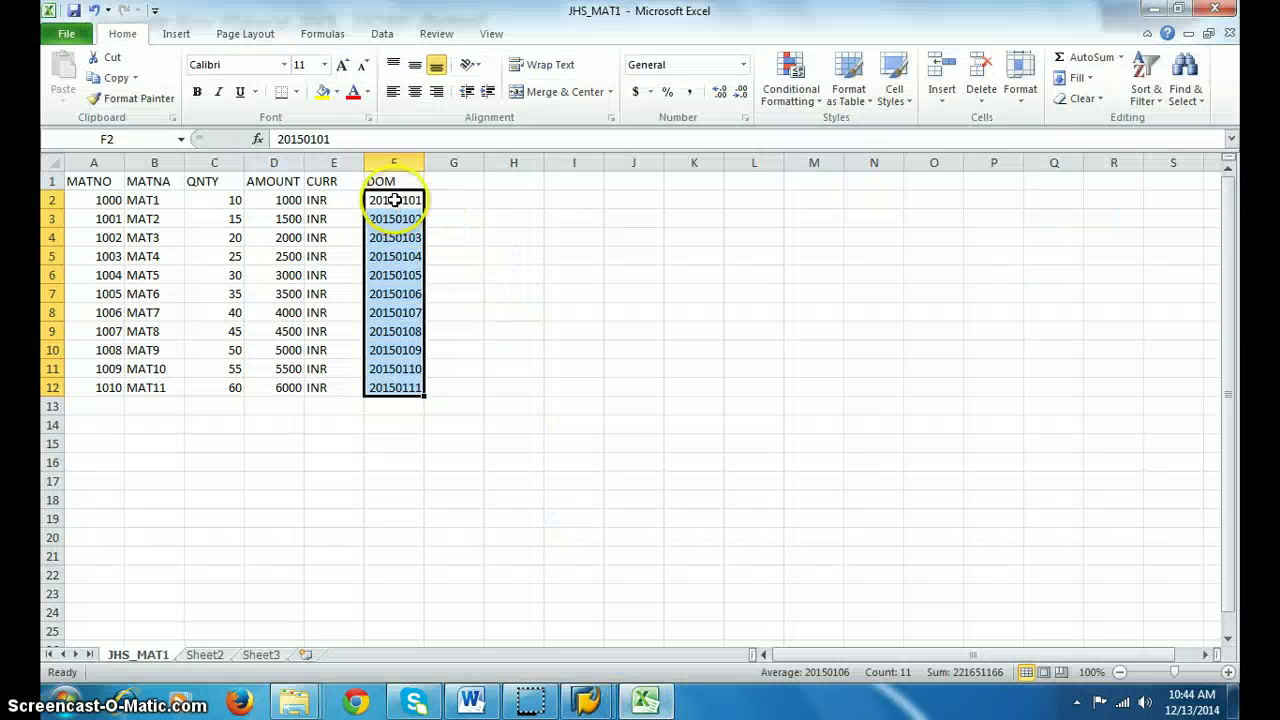
{"action": "left_click", "coordinate": [1151, 10]}
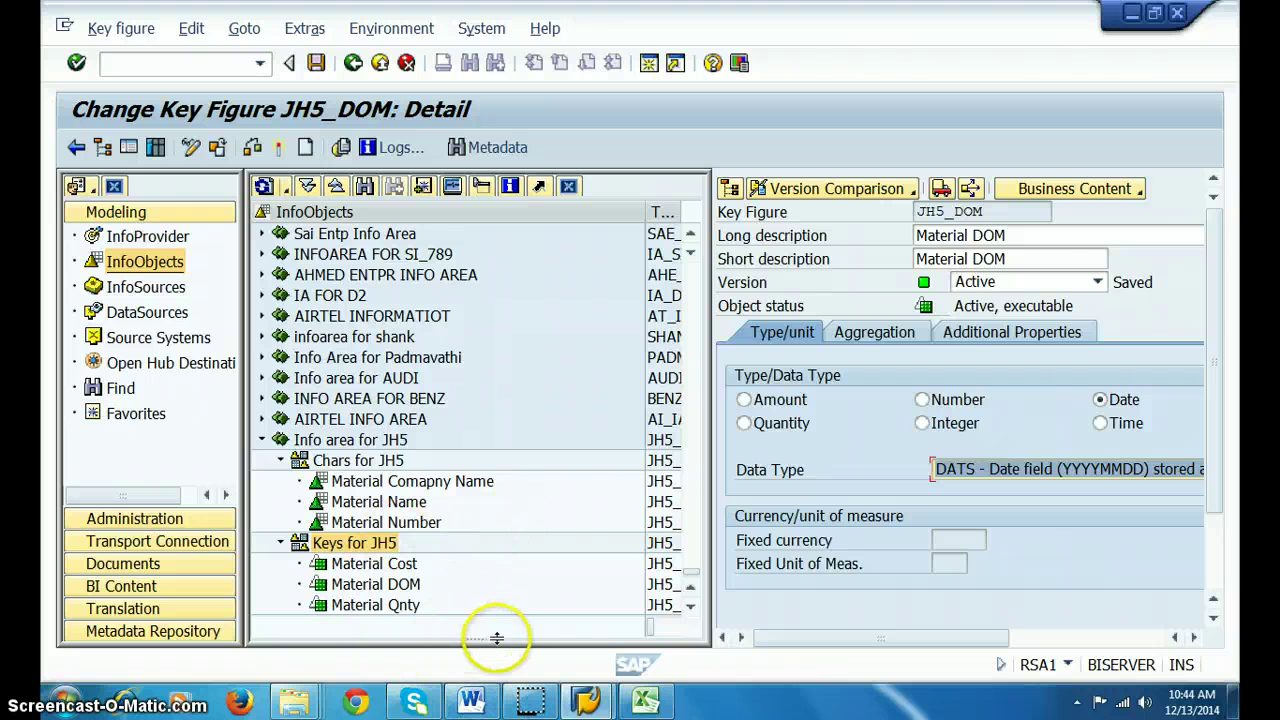
Start a new DataStore object in Info area for JH5 under InfoProvider
{"action": "left_click", "coordinate": [147, 236]}
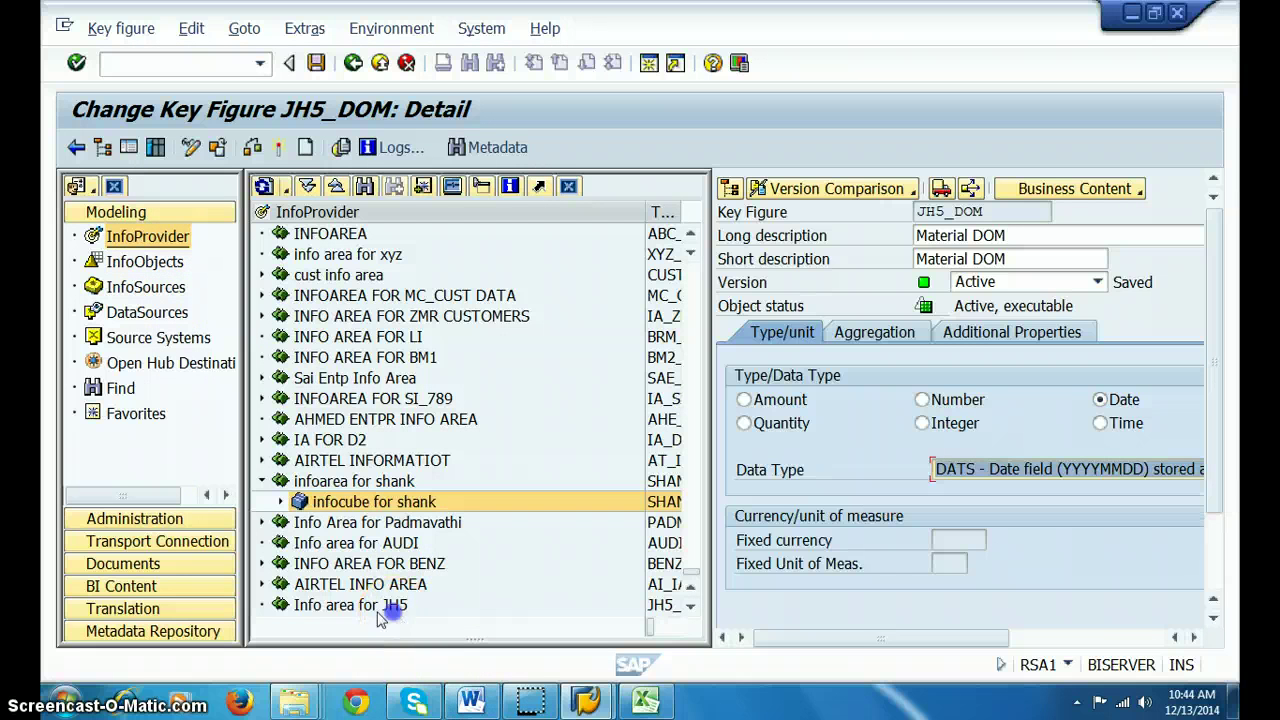
{"action": "left_click", "coordinate": [350, 606]}
{"action": "right_click", "coordinate": [350, 606]}
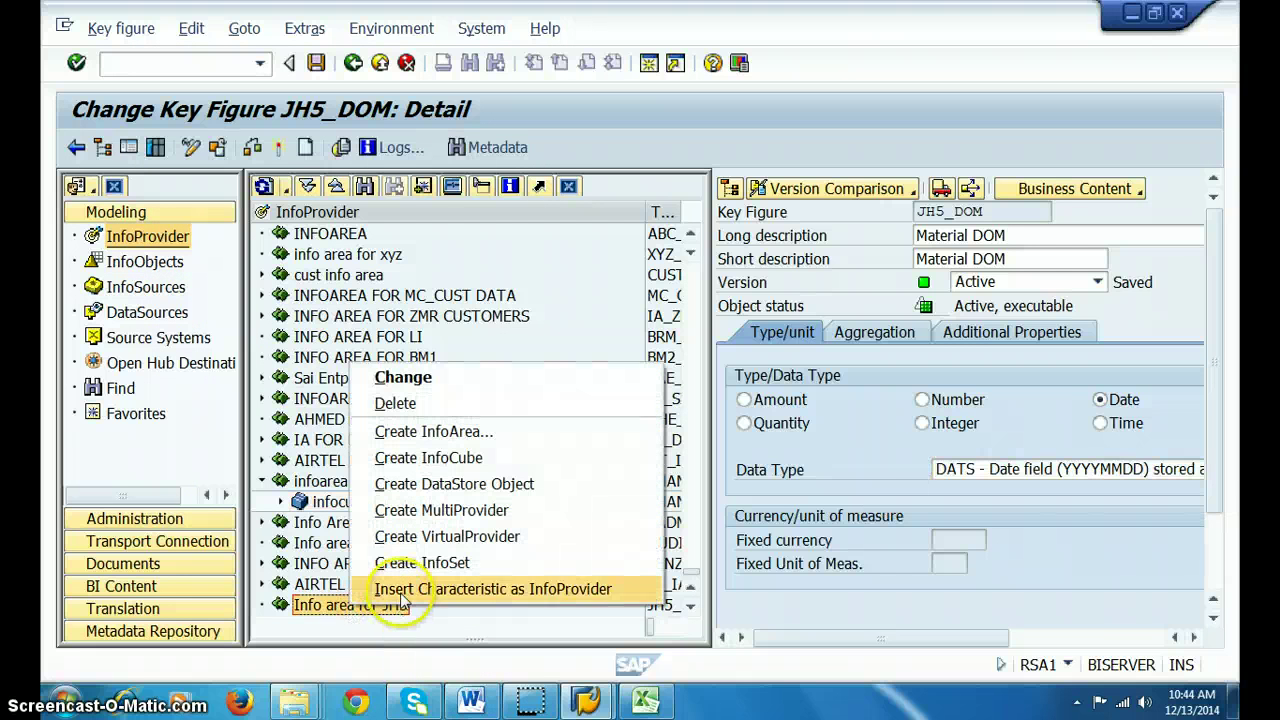
{"action": "left_click", "coordinate": [445, 484]}
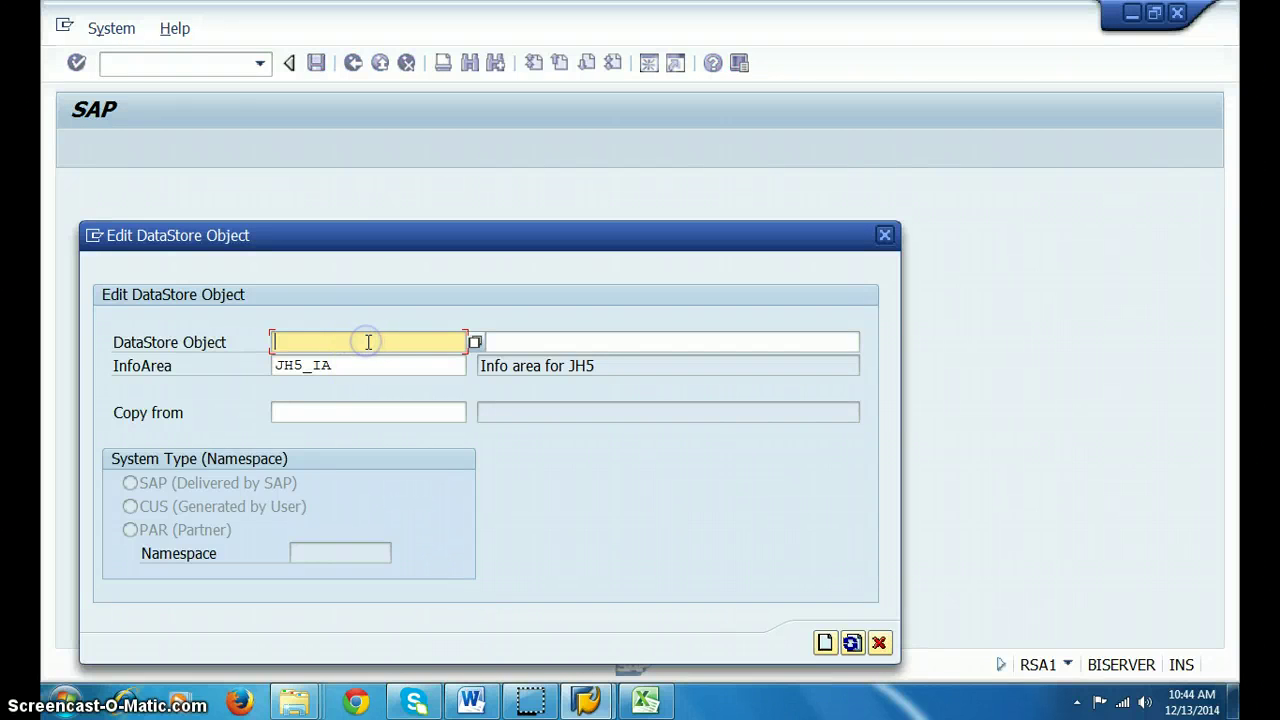
Name the DataStore object JH5_DSO with the description dso for JH5
{"action": "type", "text": "jhs"}
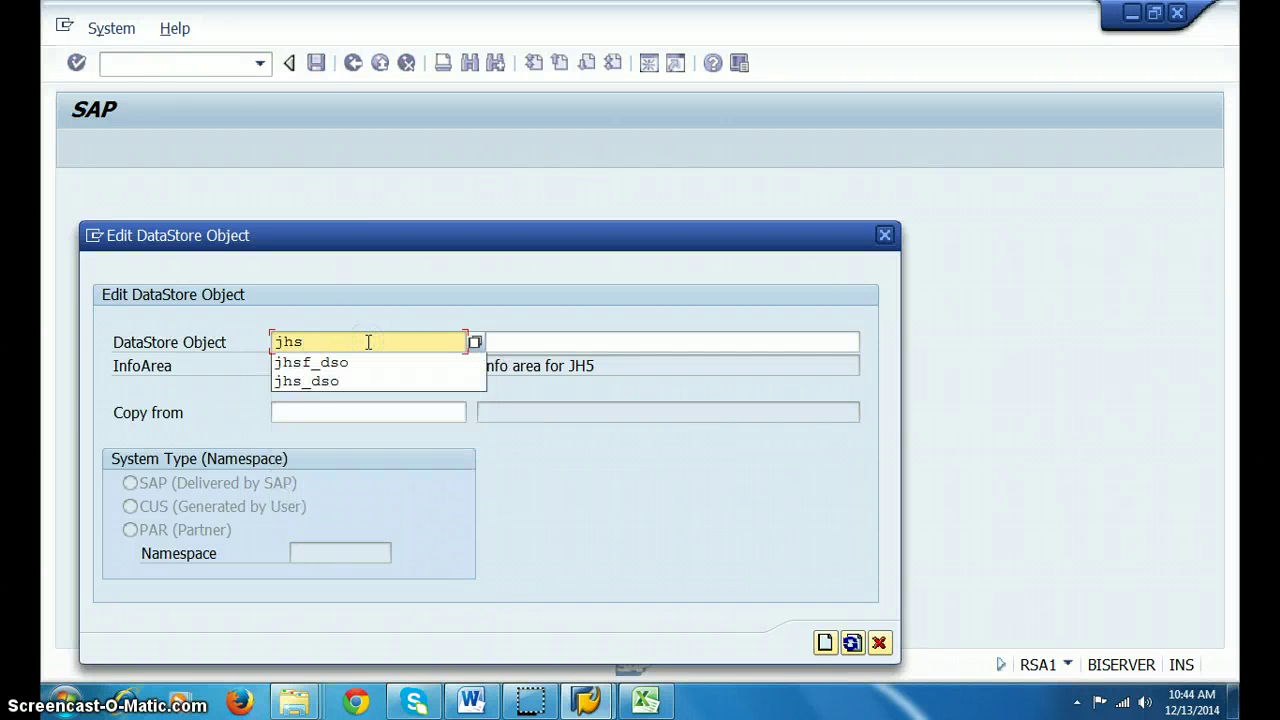
{"action": "key", "text": "BackSpace"}
{"action": "type", "text": "5_ds"}
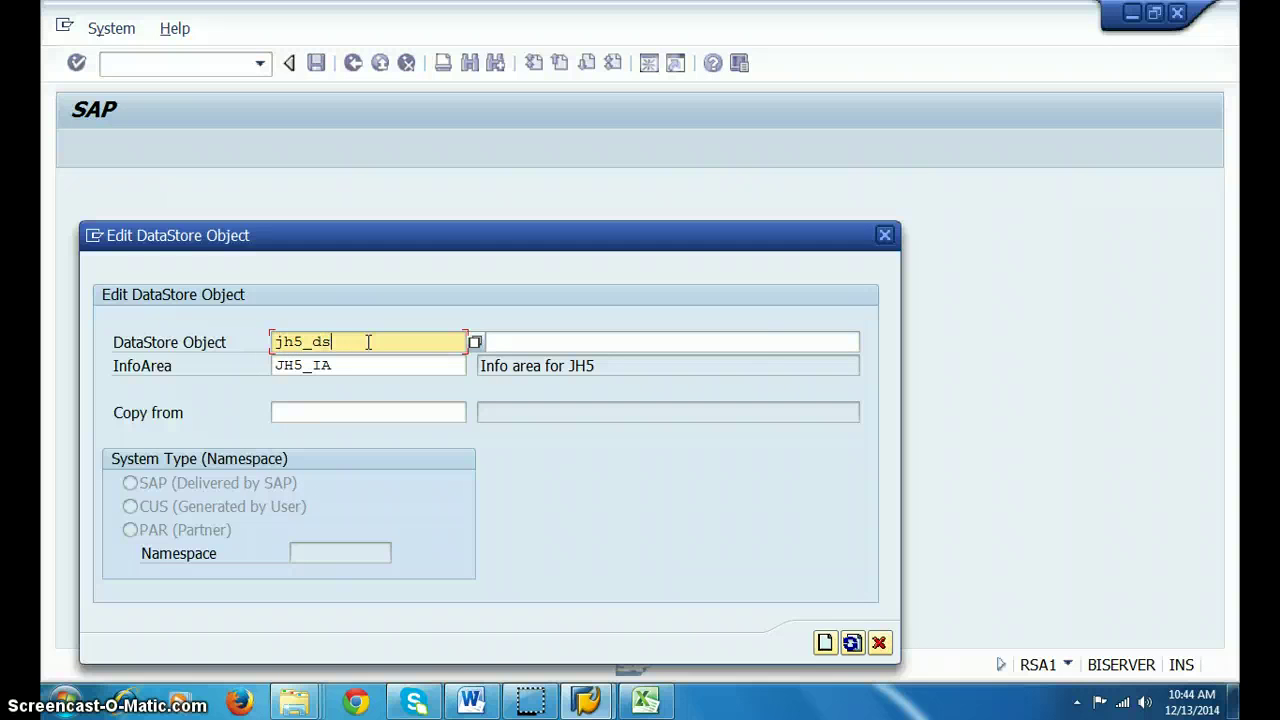
{"action": "type", "text": "o"}
{"action": "key", "text": "Tab"}
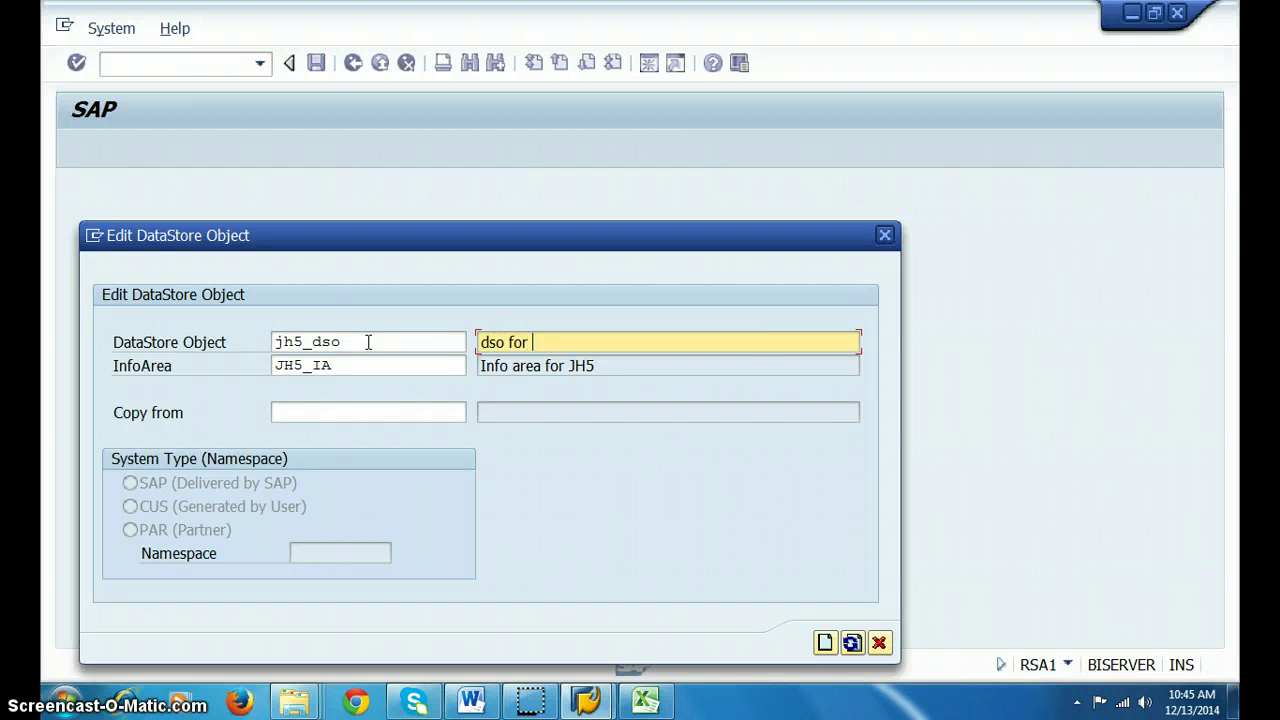
{"action": "key", "text": "Return"}
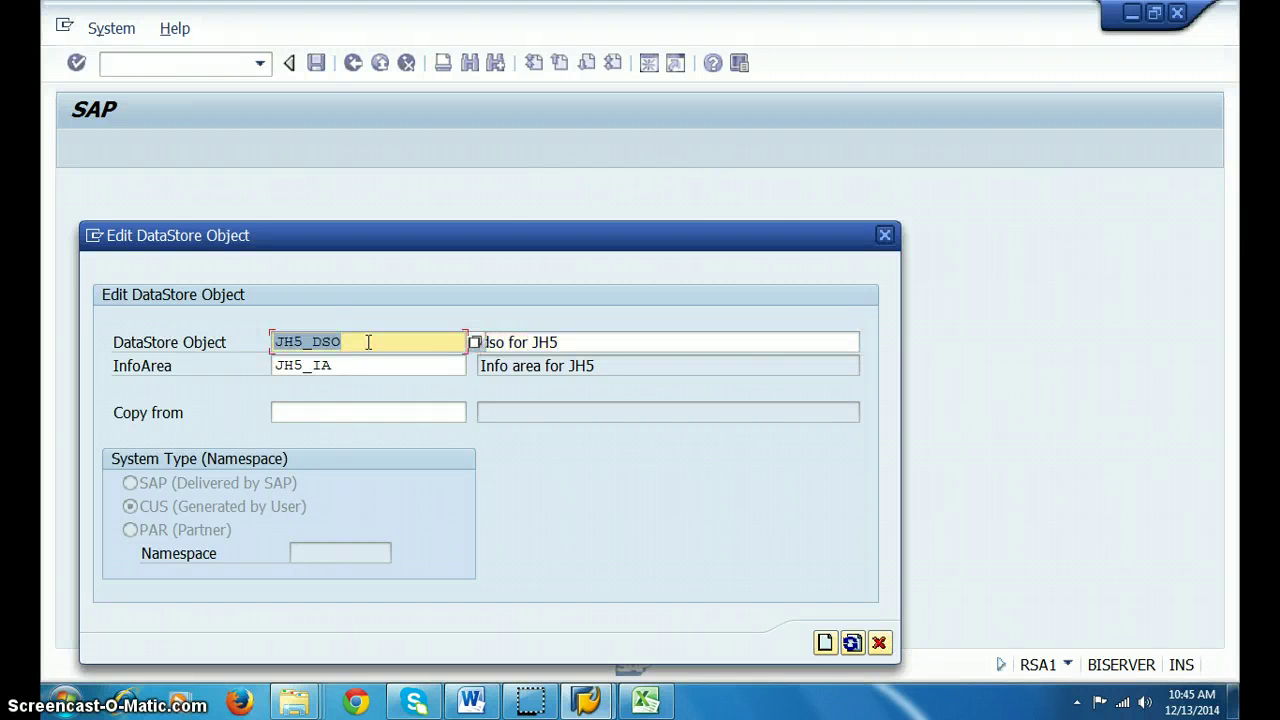
Create the JH5_DSO DataStore object and leave its editor open with the navigation trees hidden
{"action": "left_click", "coordinate": [825, 642]}
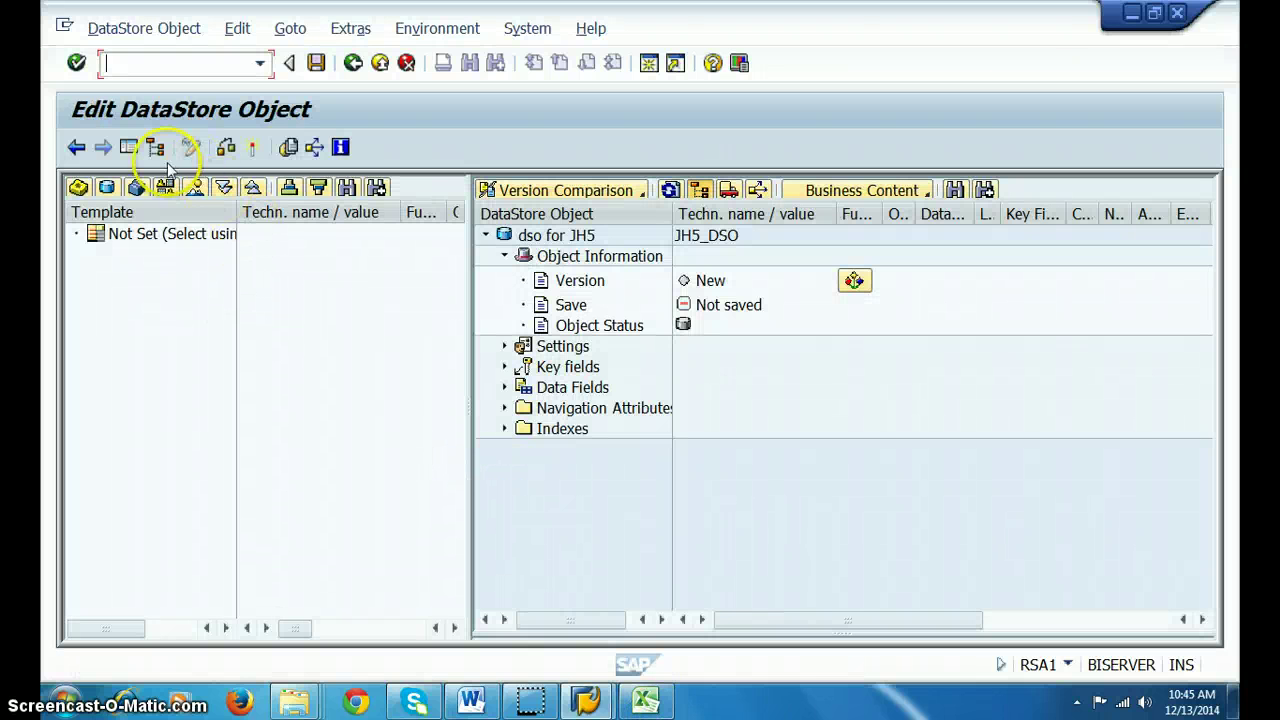
{"action": "left_click", "coordinate": [128, 148]}
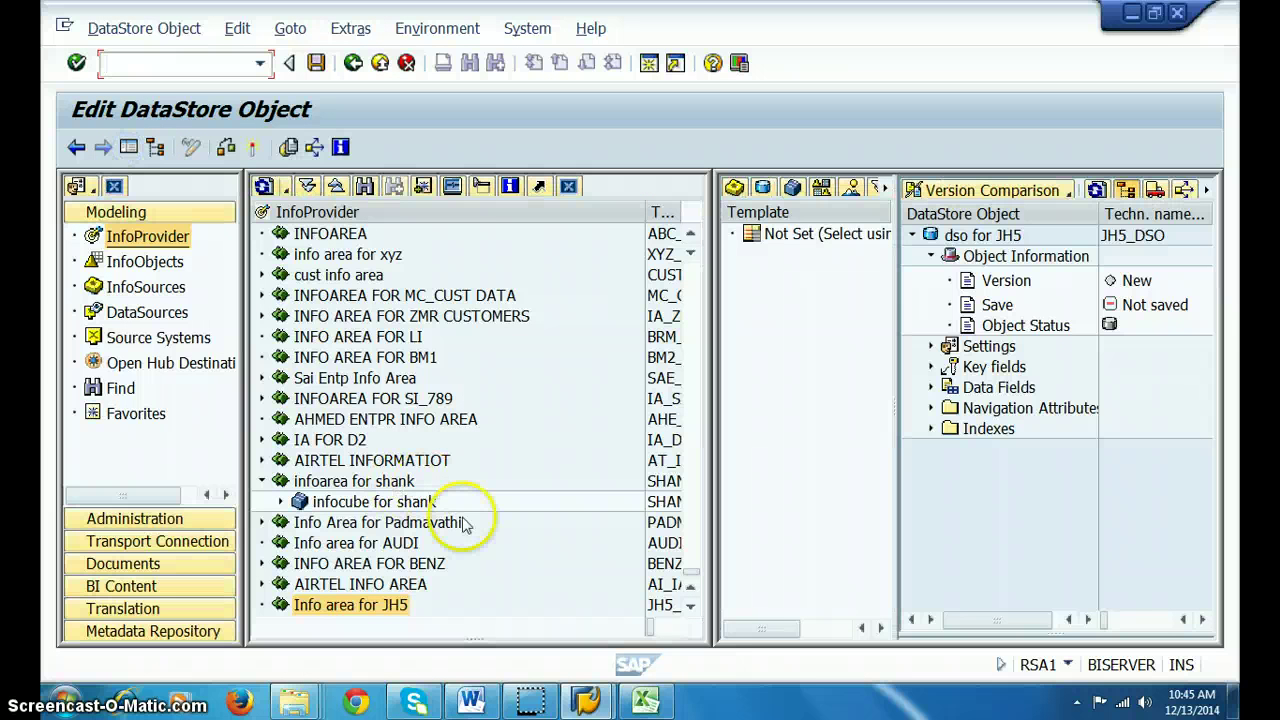
{"action": "left_click", "coordinate": [128, 148]}
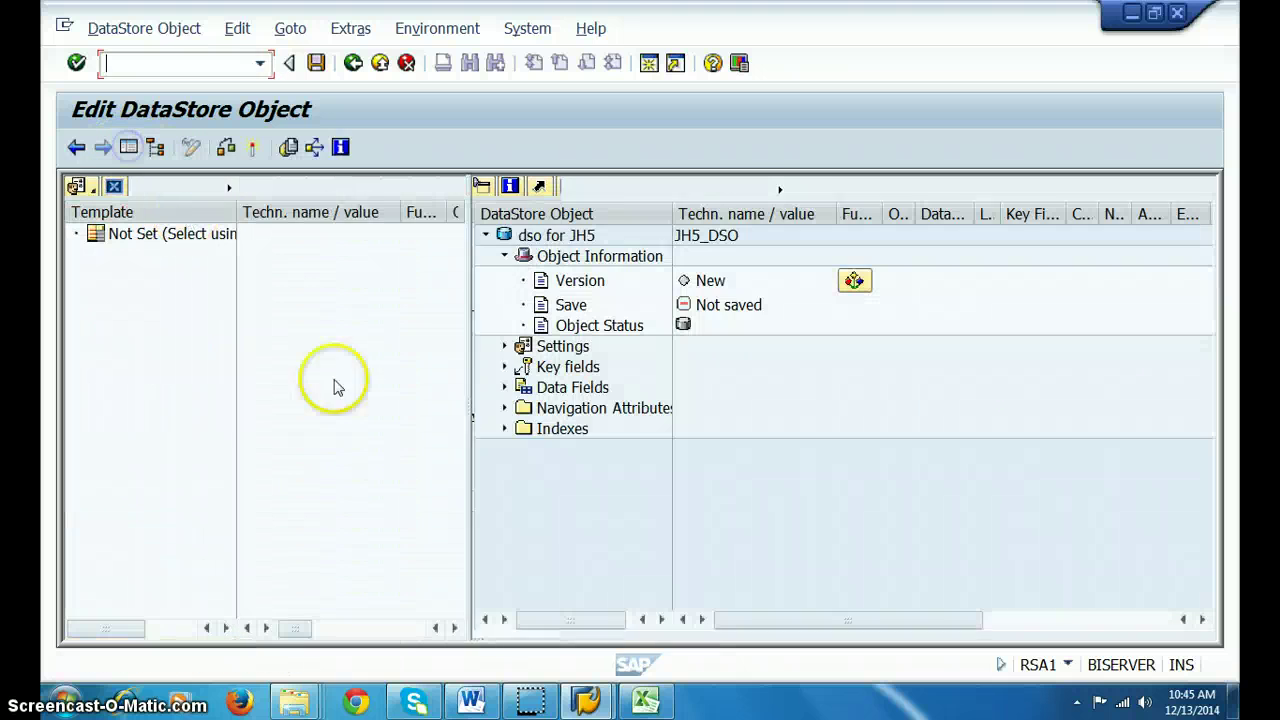
{"action": "left_click", "coordinate": [128, 148]}
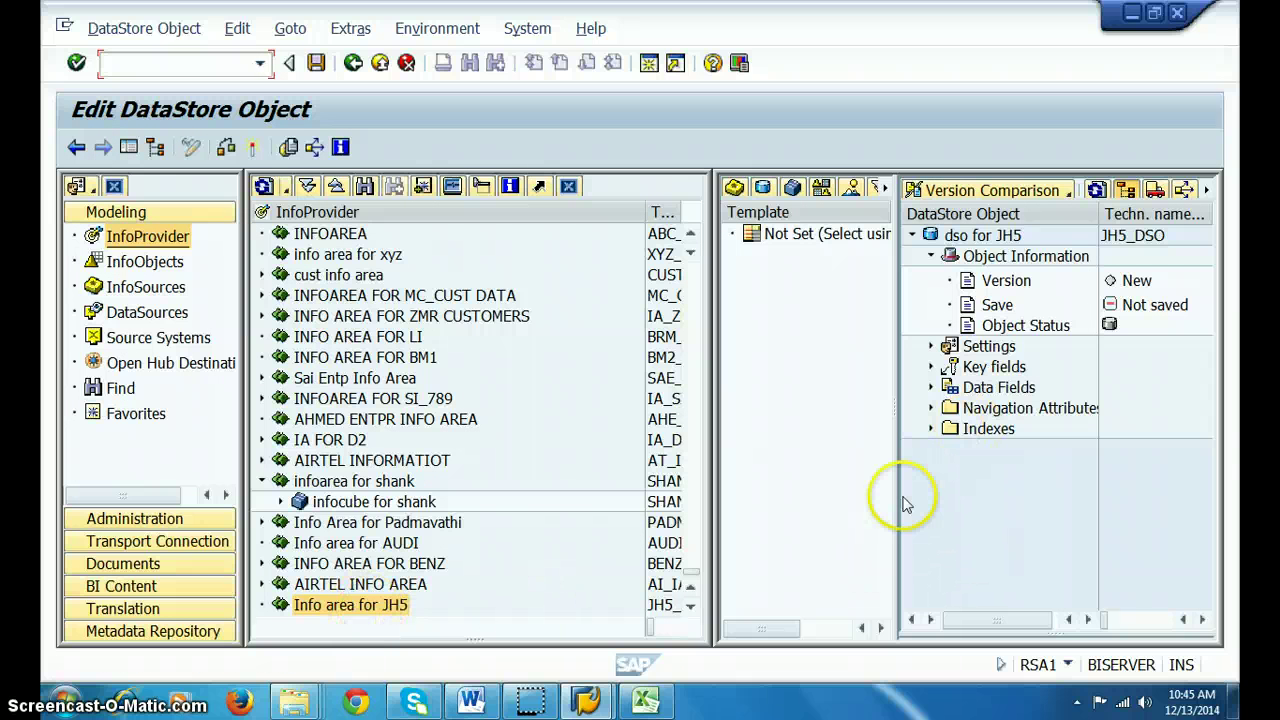
{"action": "left_click", "coordinate": [128, 148]}
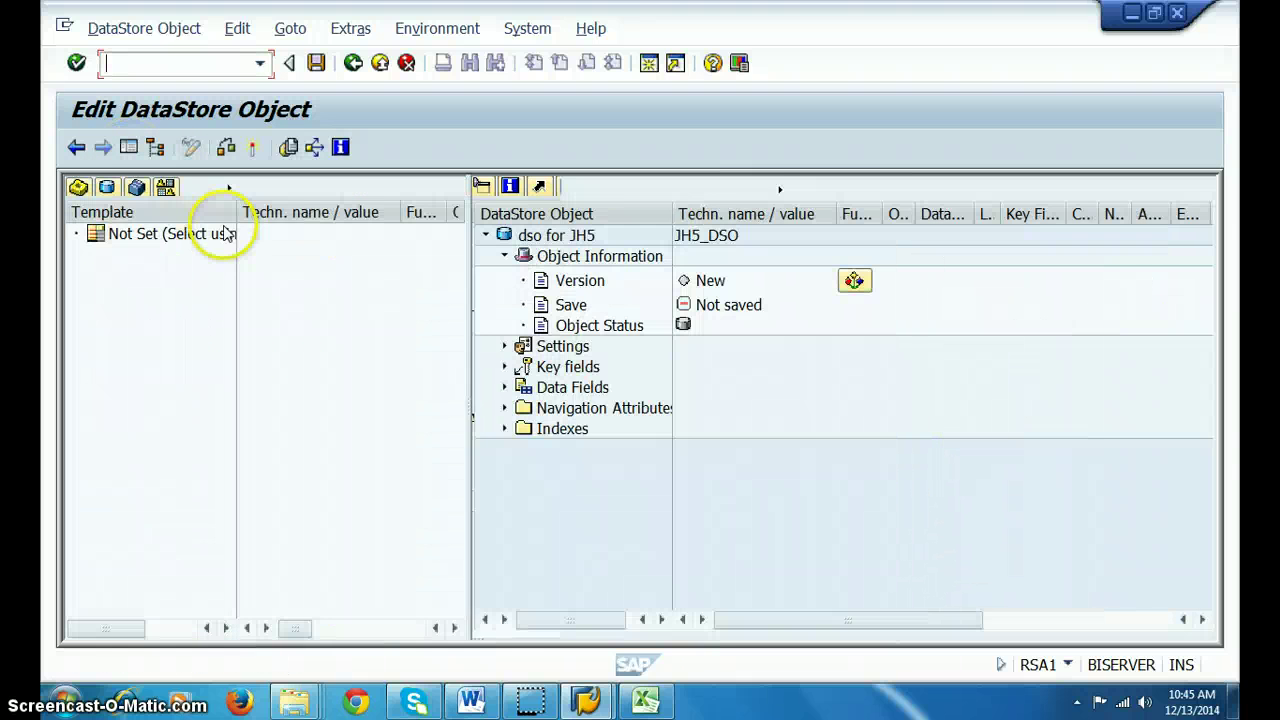
Select the InfoObject catalog JH5_IOC (Chars for JH5) as the template and expand its characteristics
{"action": "left_click", "coordinate": [165, 187]}
{"action": "left_click", "coordinate": [138, 222]}
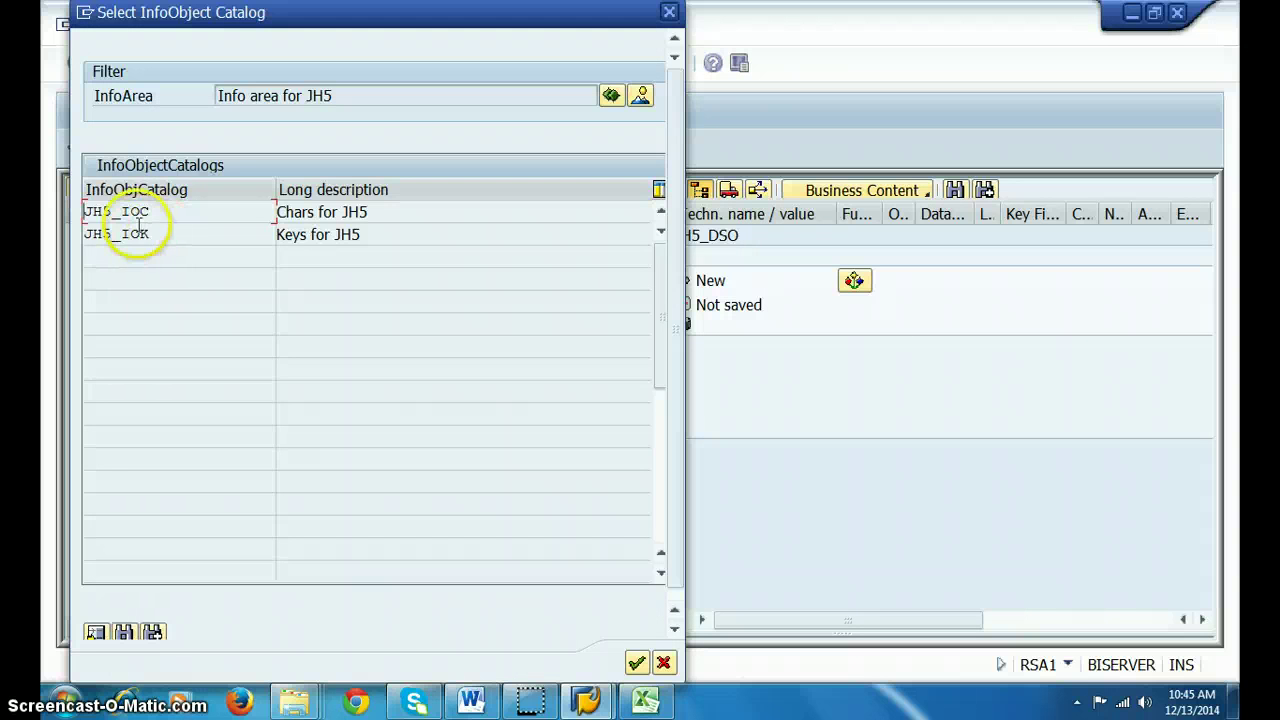
{"action": "left_click", "coordinate": [138, 211]}
{"action": "left_click", "coordinate": [95, 254]}
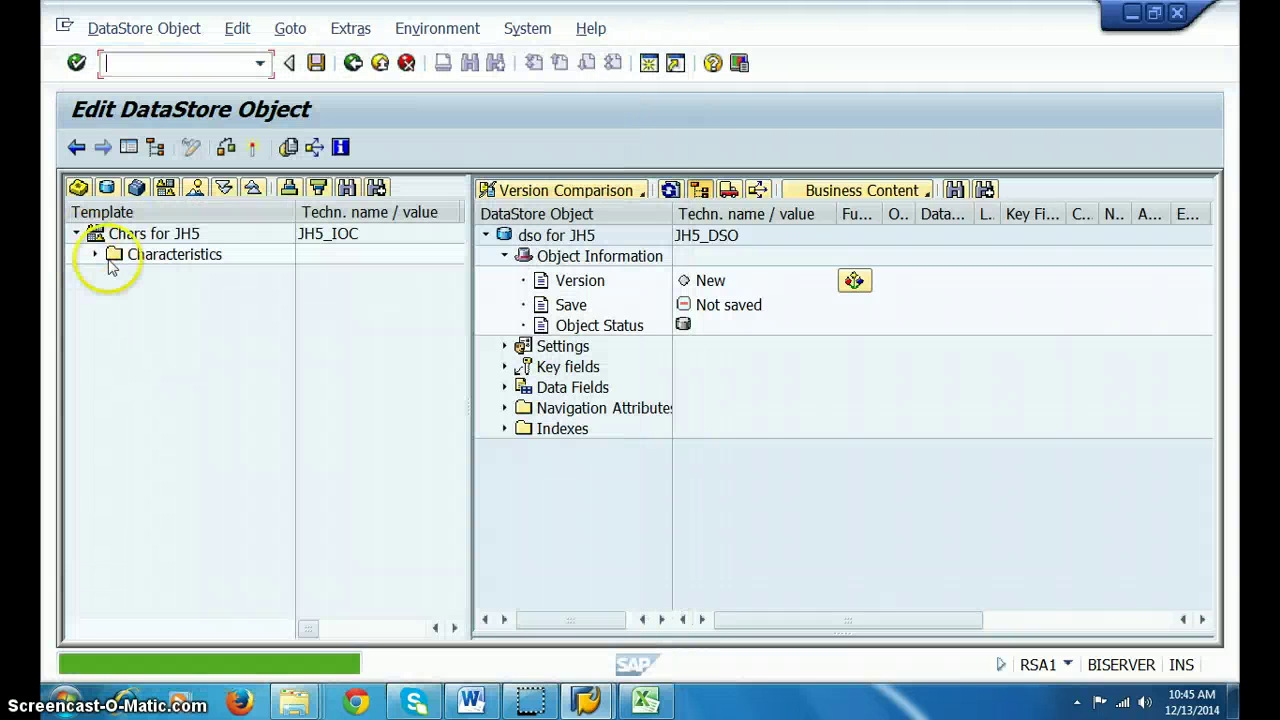
Add Material Number to the key fields and Material Name and Material Comapny Name to the data fields, and save the DataStore object
{"action": "left_click", "coordinate": [198, 312]}
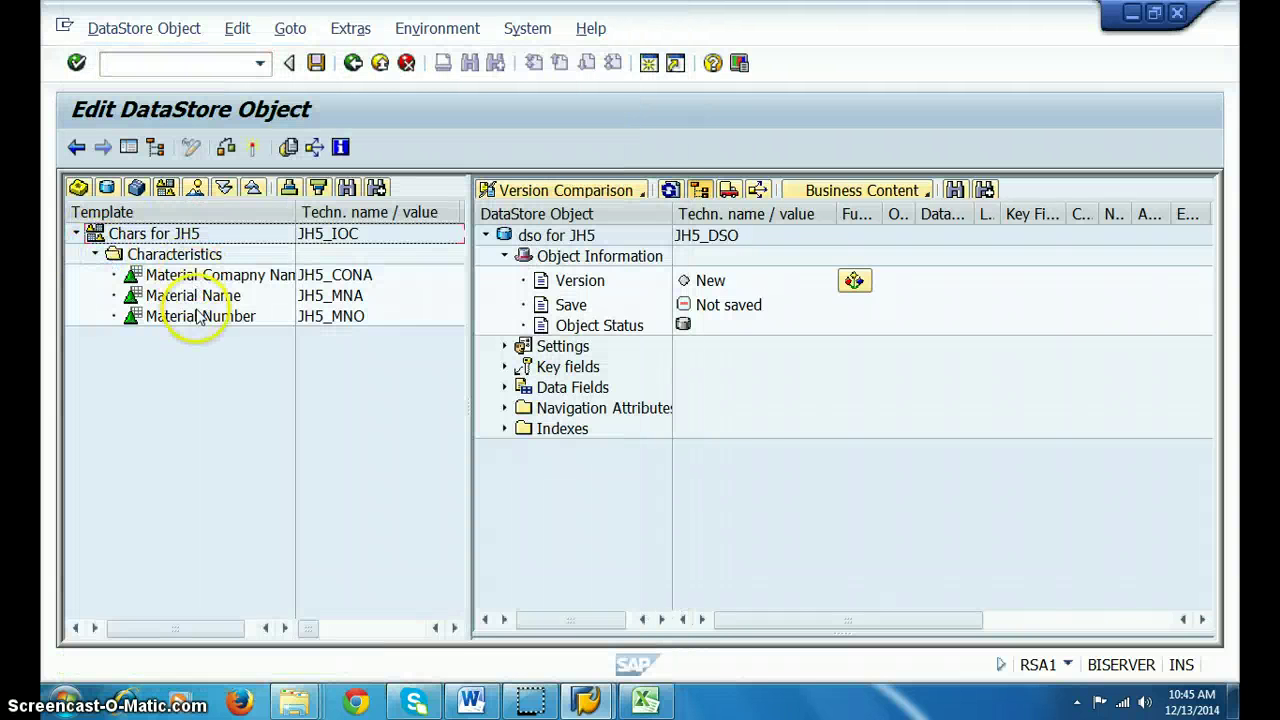
{"action": "left_click", "coordinate": [196, 317]}
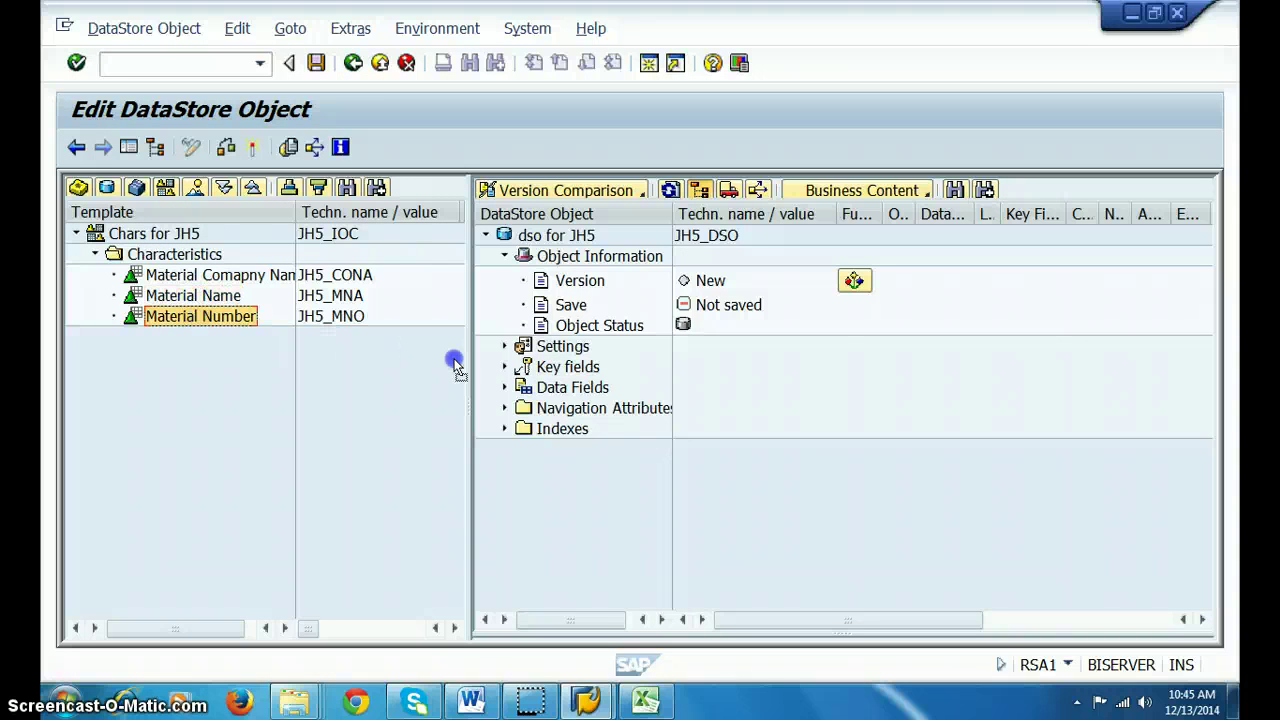
{"action": "left_click_drag", "start_coordinate": [455, 366], "coordinate": [543, 366]}
{"action": "left_click_drag", "start_coordinate": [215, 295], "coordinate": [550, 408]}
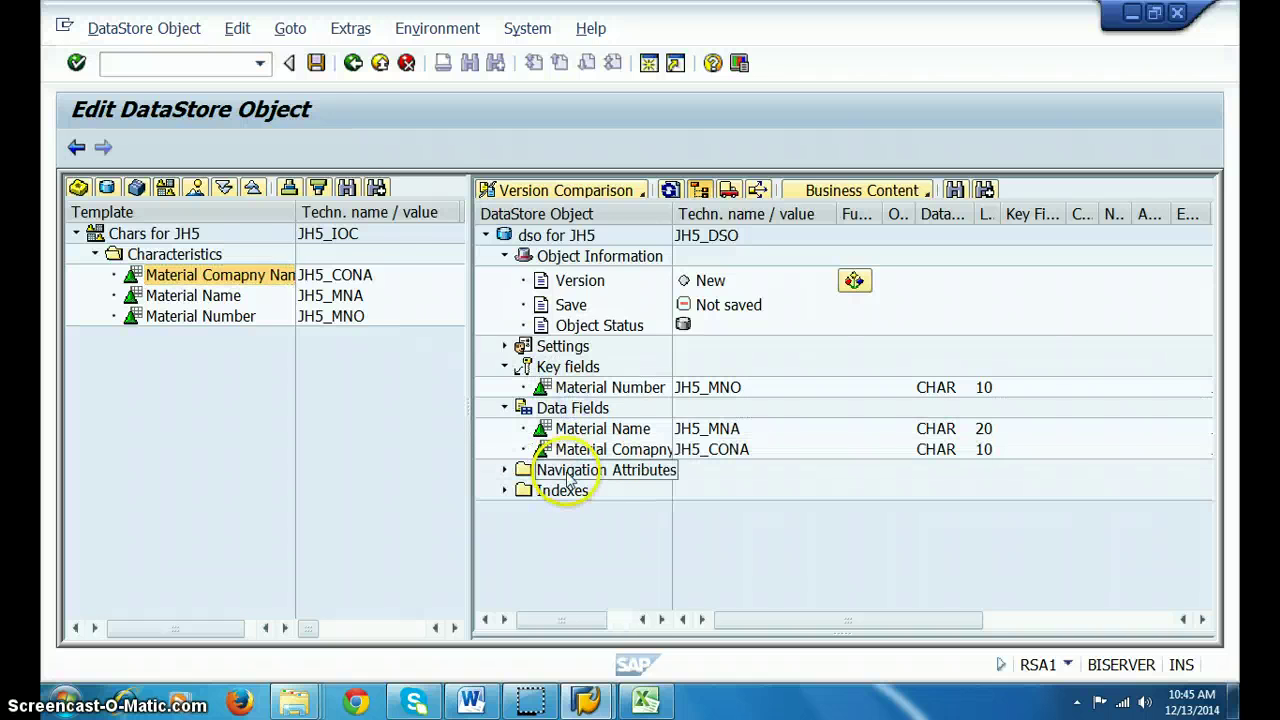
{"action": "left_click", "coordinate": [316, 63]}
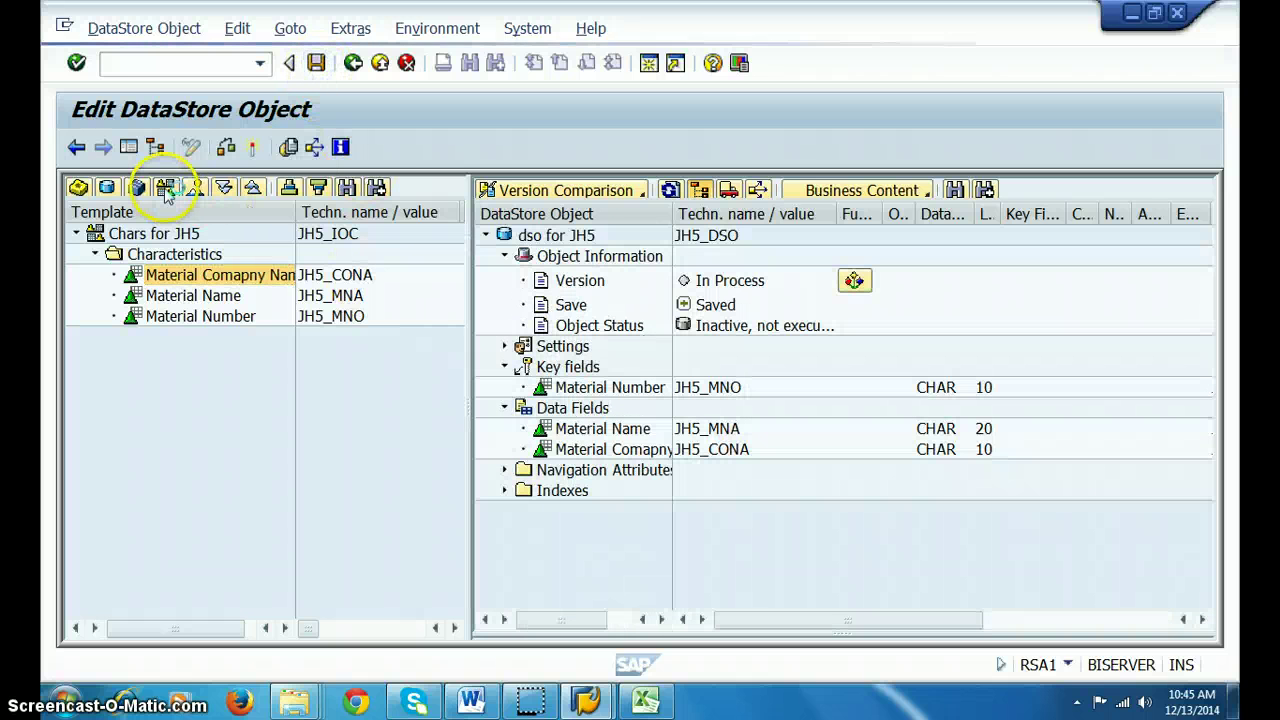
Switch the template to catalog JH5_IOK and add Material Cost, Material DOM and Material Qnty to the data fields
{"action": "left_click", "coordinate": [166, 189]}
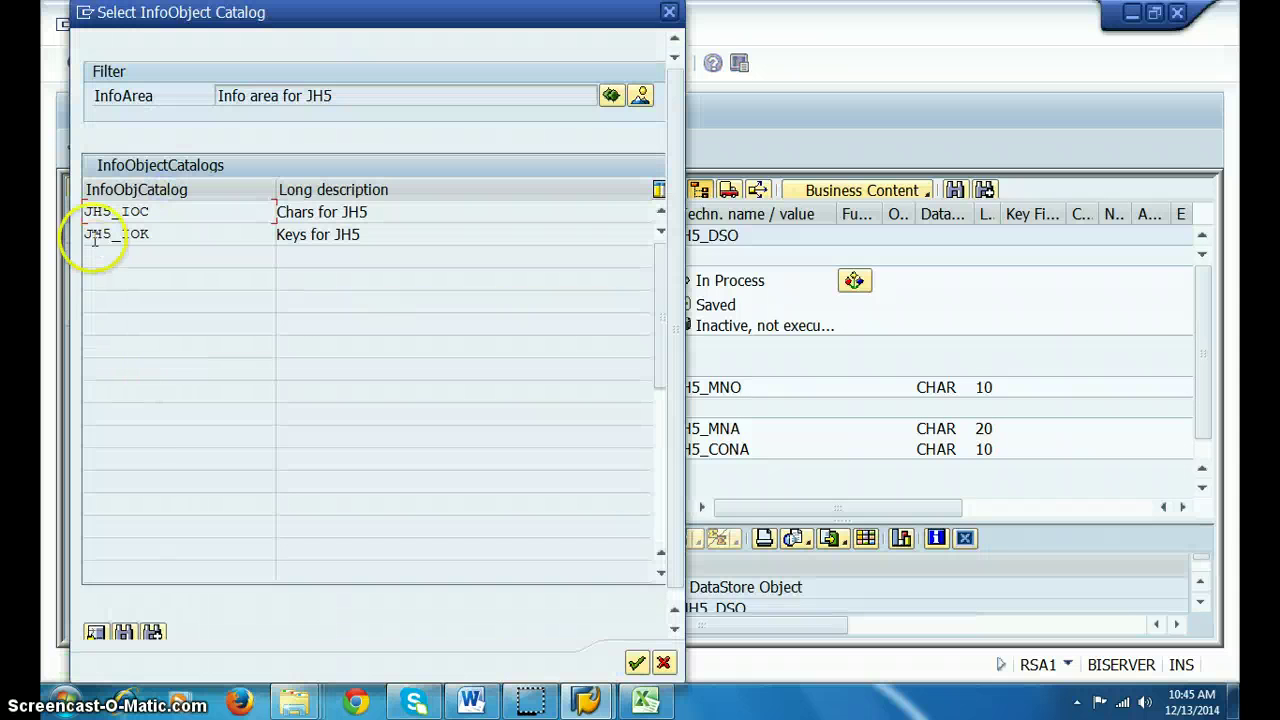
{"action": "double_click", "coordinate": [101, 240]}
{"action": "left_click", "coordinate": [95, 254]}
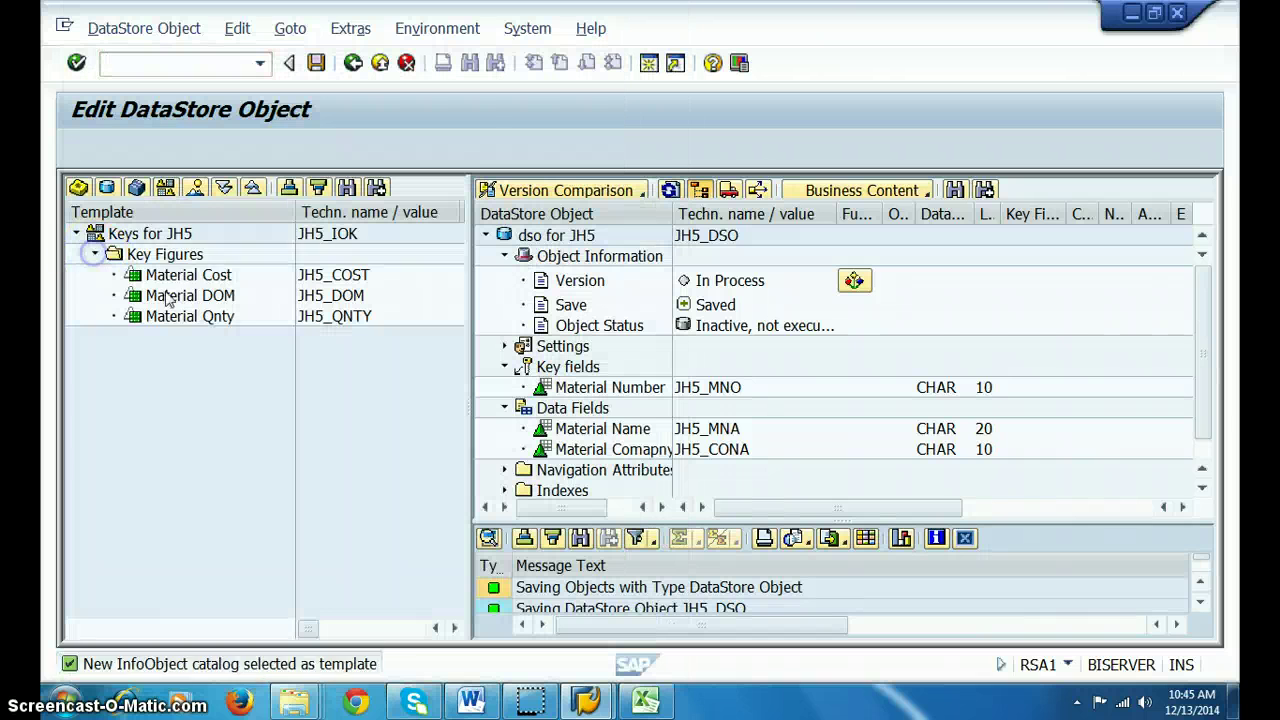
{"action": "left_click", "coordinate": [173, 277]}
{"action": "left_click_drag", "start_coordinate": [173, 277], "coordinate": [552, 407]}
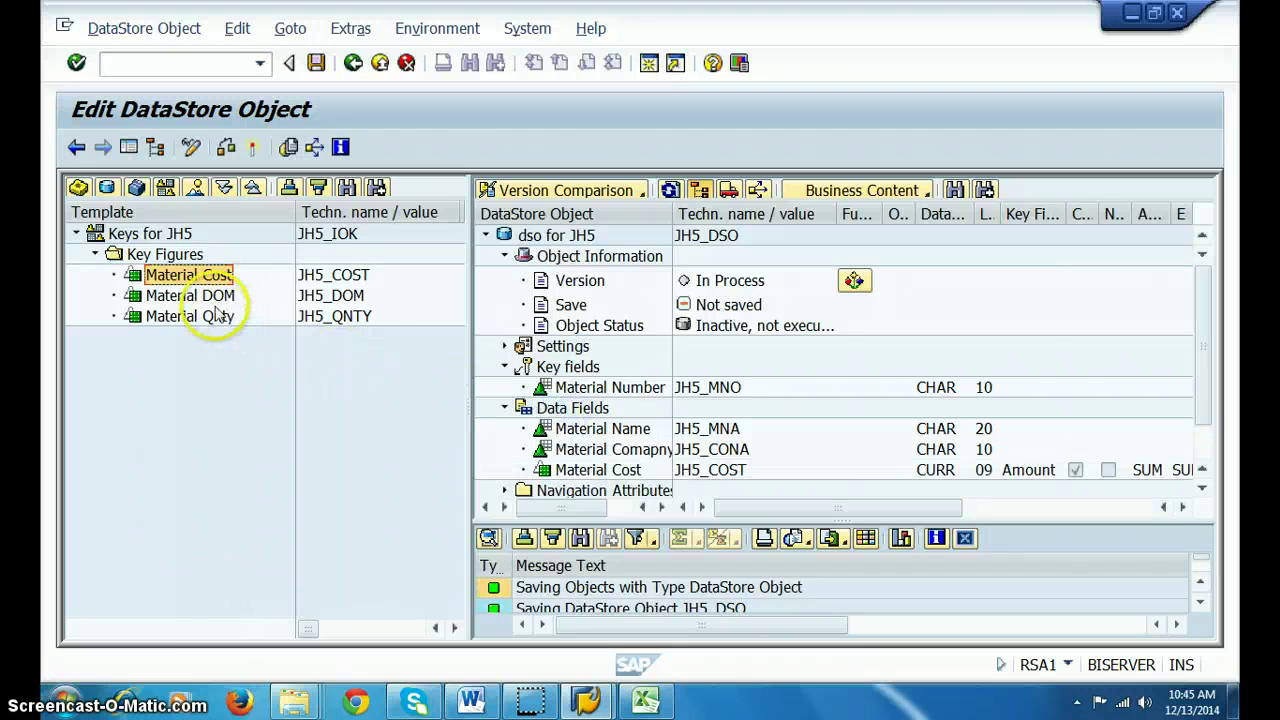
{"action": "left_click_drag", "start_coordinate": [190, 295], "coordinate": [588, 418]}
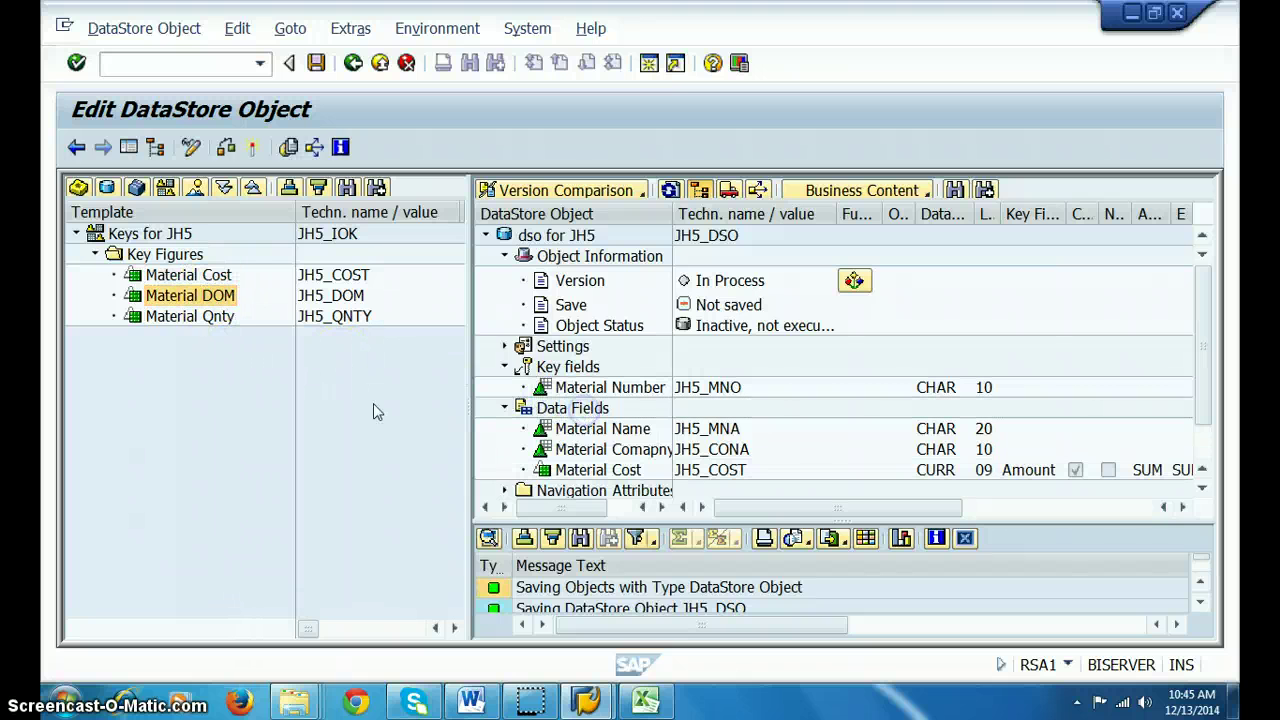
{"action": "left_click_drag", "start_coordinate": [210, 315], "coordinate": [566, 417]}
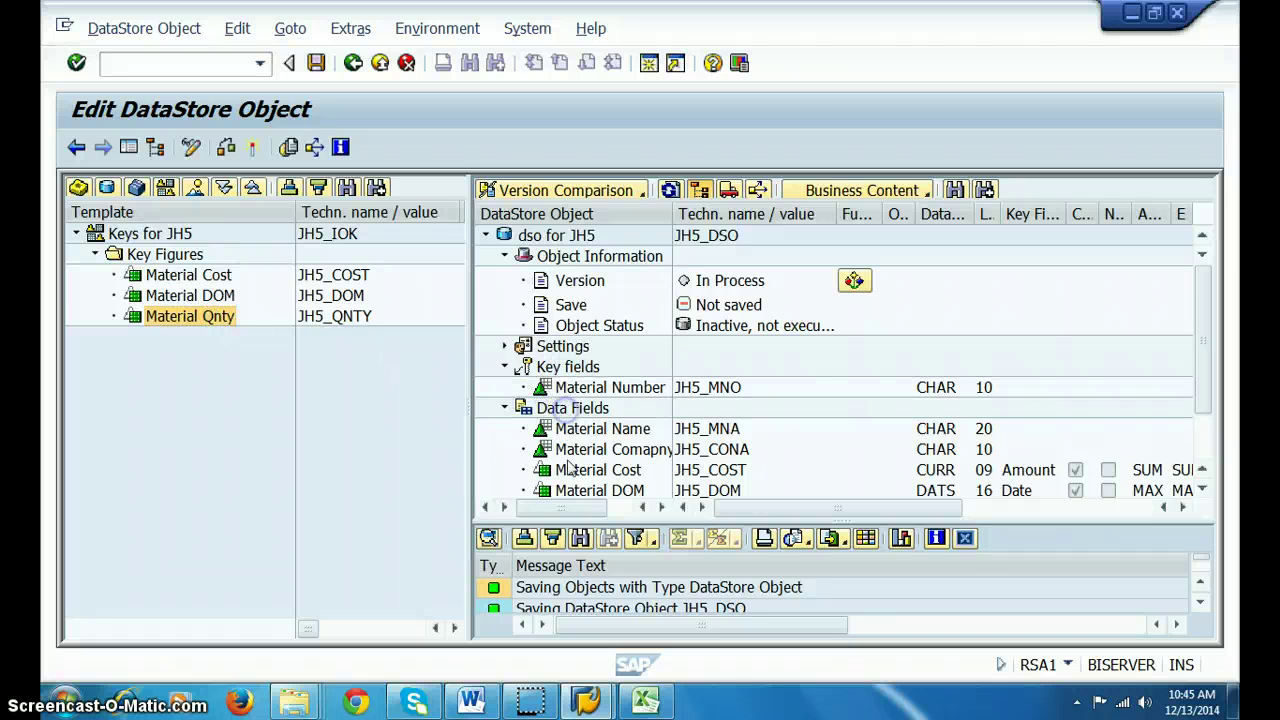
Close the message log, and save and activate the DataStore object
{"action": "left_click", "coordinate": [964, 538]}
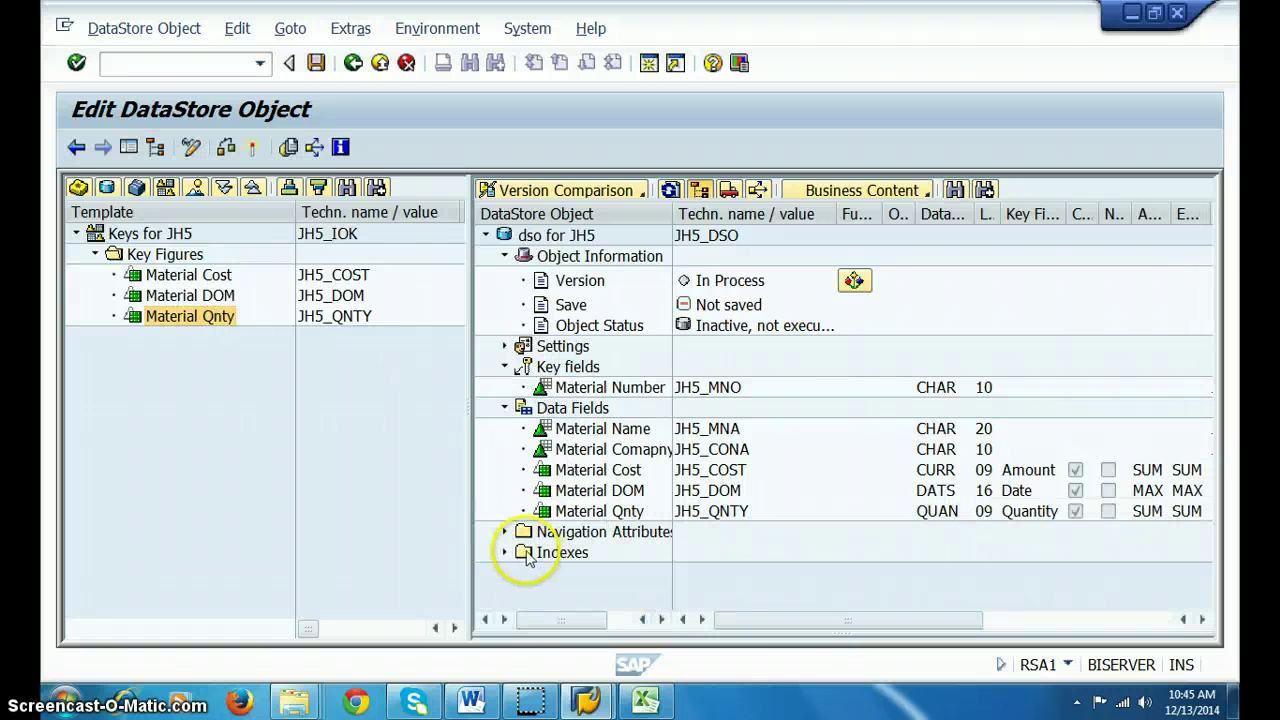
{"action": "left_click", "coordinate": [315, 64]}
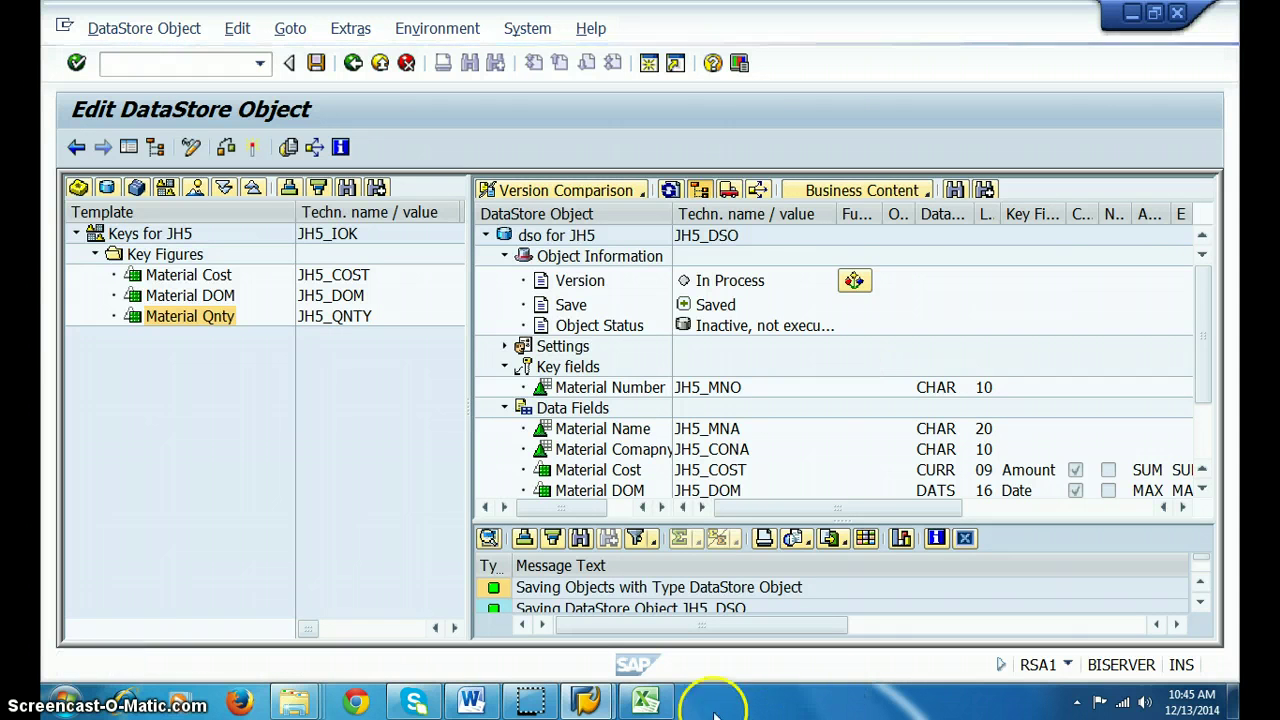
{"action": "left_click", "coordinate": [222, 527]}
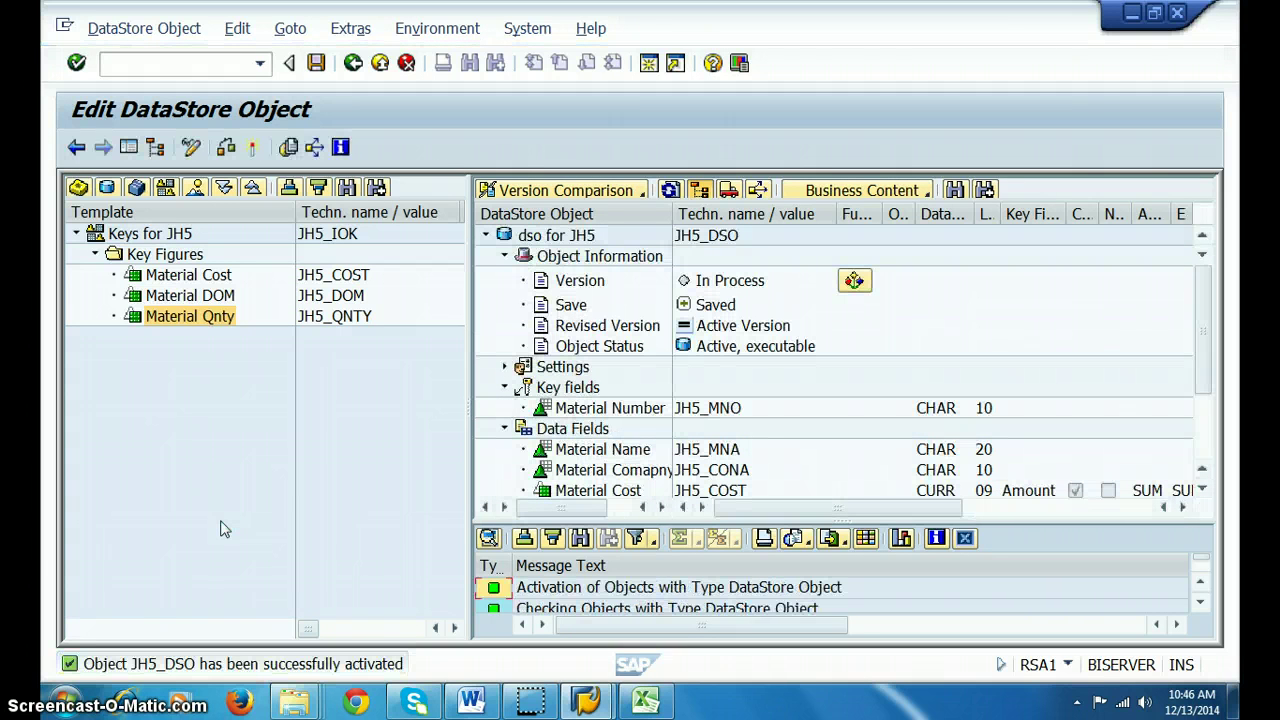
Show the InfoProvider tree and start a new InfoCube in Info area for JH5
{"action": "left_click", "coordinate": [128, 147]}
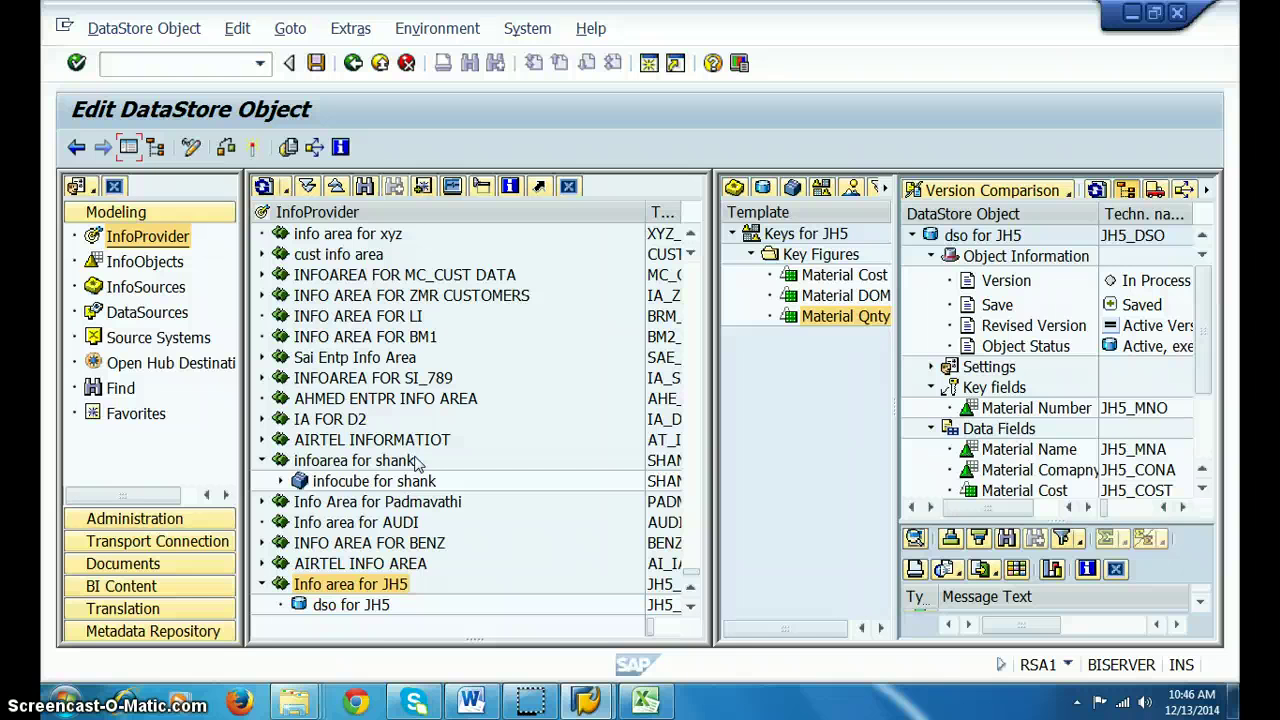
{"action": "right_click", "coordinate": [340, 584]}
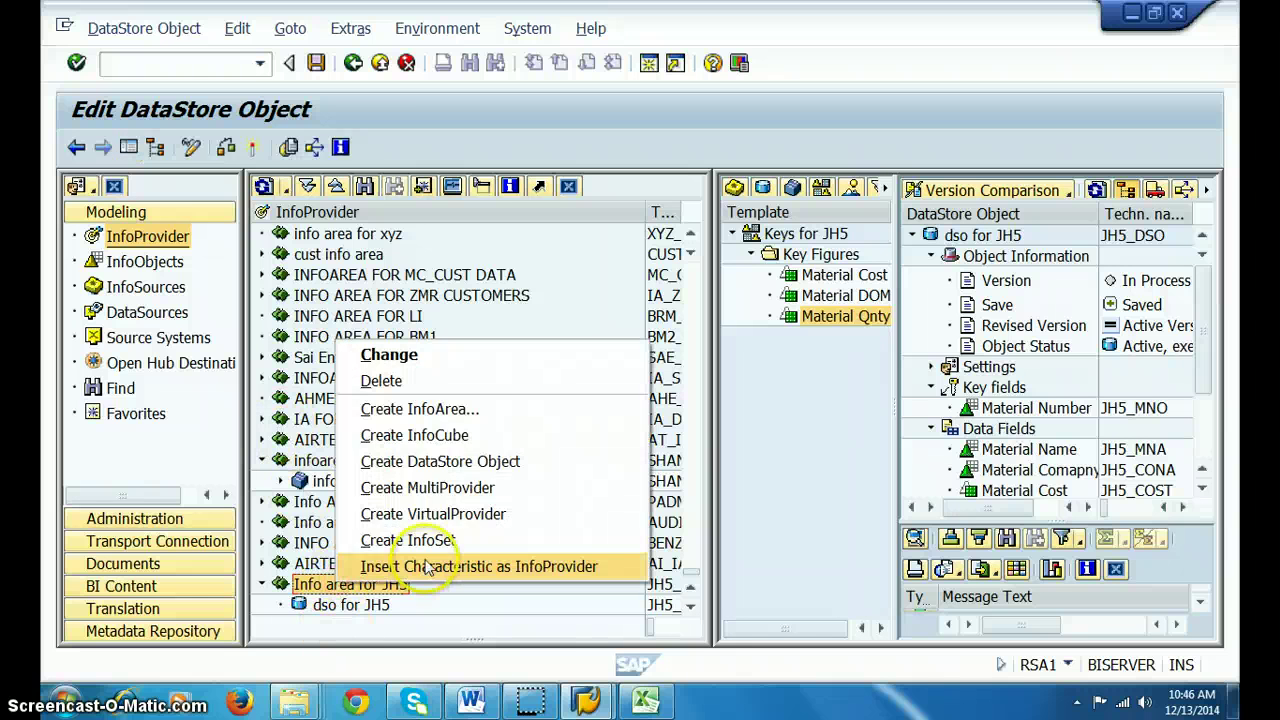
{"action": "left_click", "coordinate": [450, 438]}
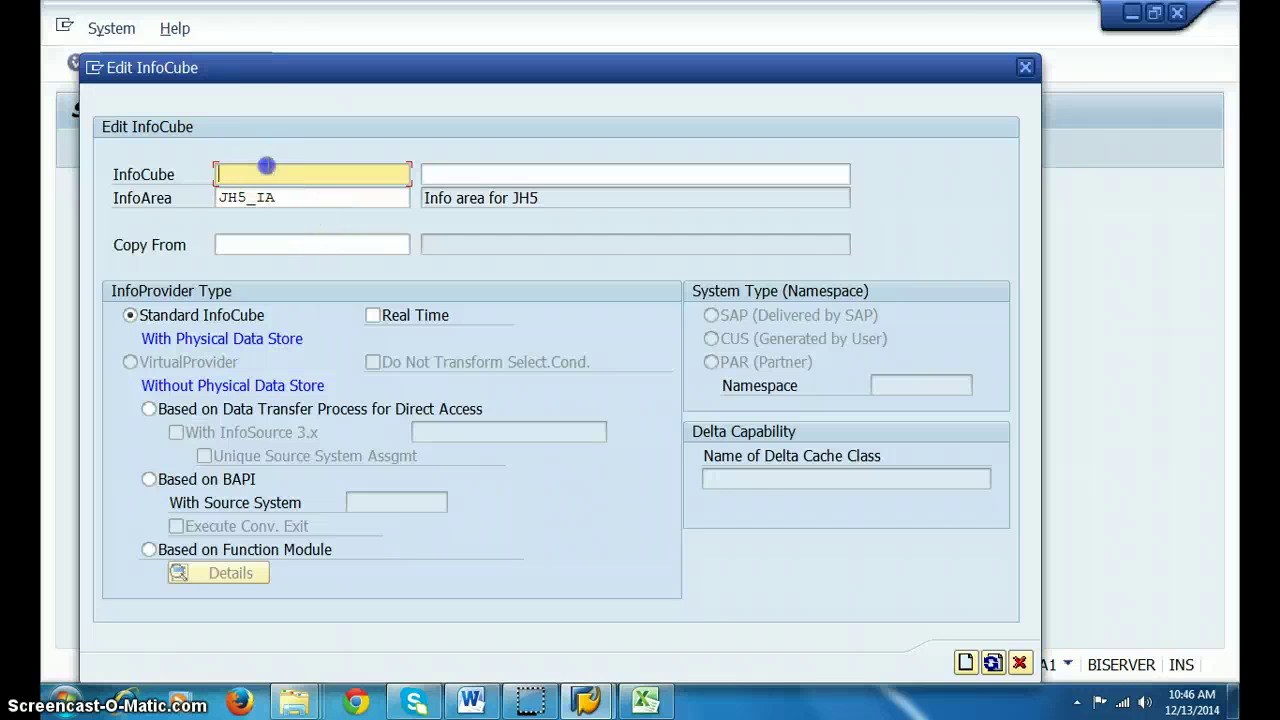
Name the InfoCube JH5_CBE with the description Cube for JH5 and create it as a standard InfoCube
{"action": "key", "text": "BackSpace"}
{"action": "key", "text": "Down"}
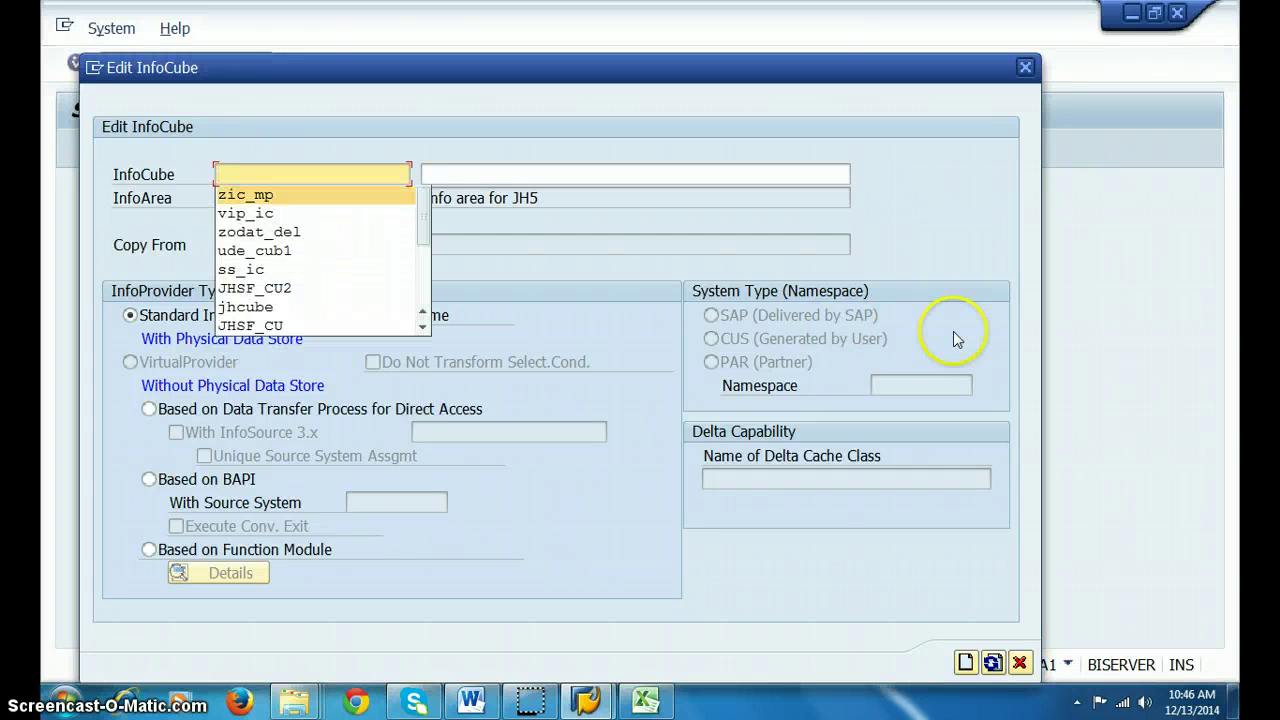
{"action": "type", "text": "jh5_cbe"}
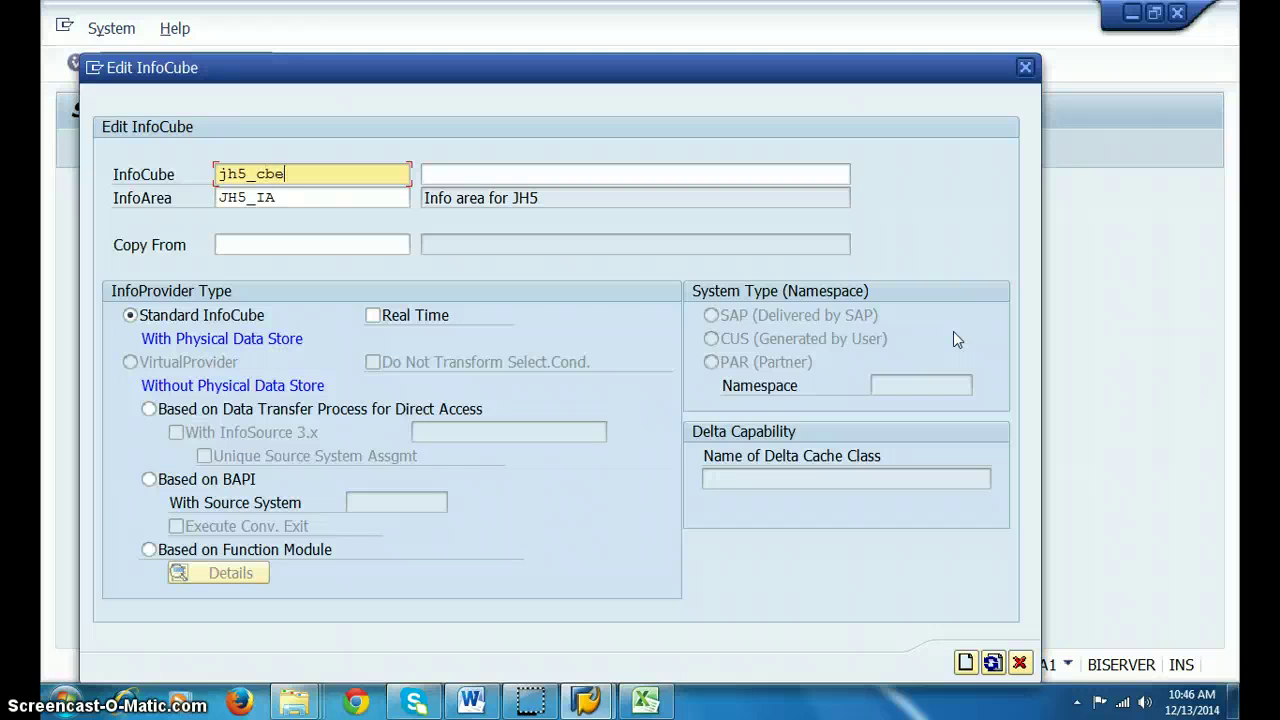
{"action": "key", "text": "Tab"}
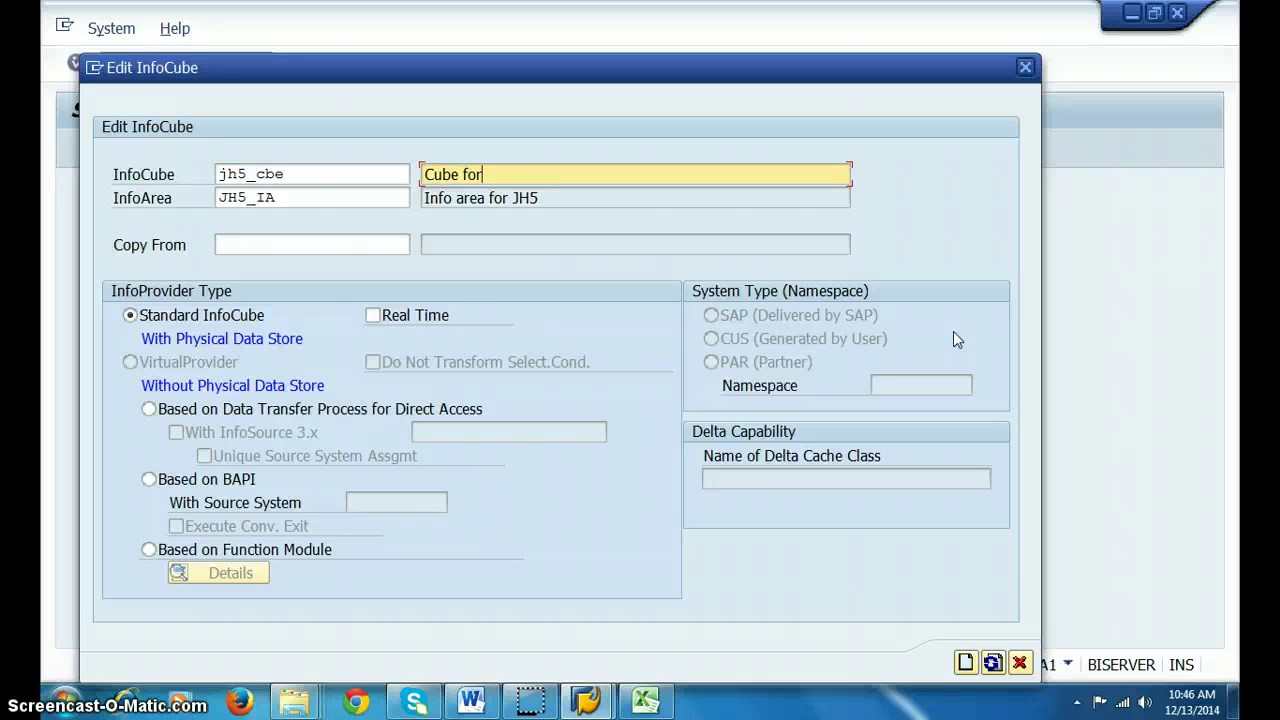
{"action": "type", "text": "Cube for JH5"}
{"action": "key", "text": "Return"}
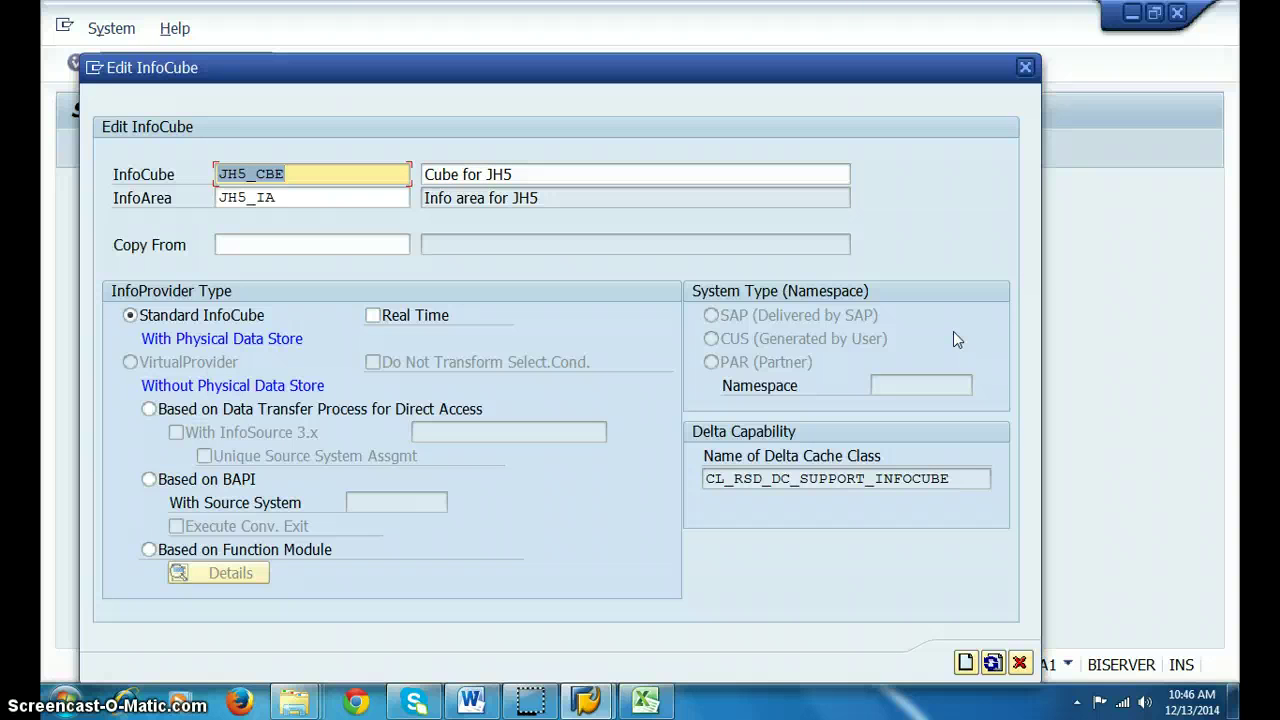
{"action": "left_click", "coordinate": [966, 662]}
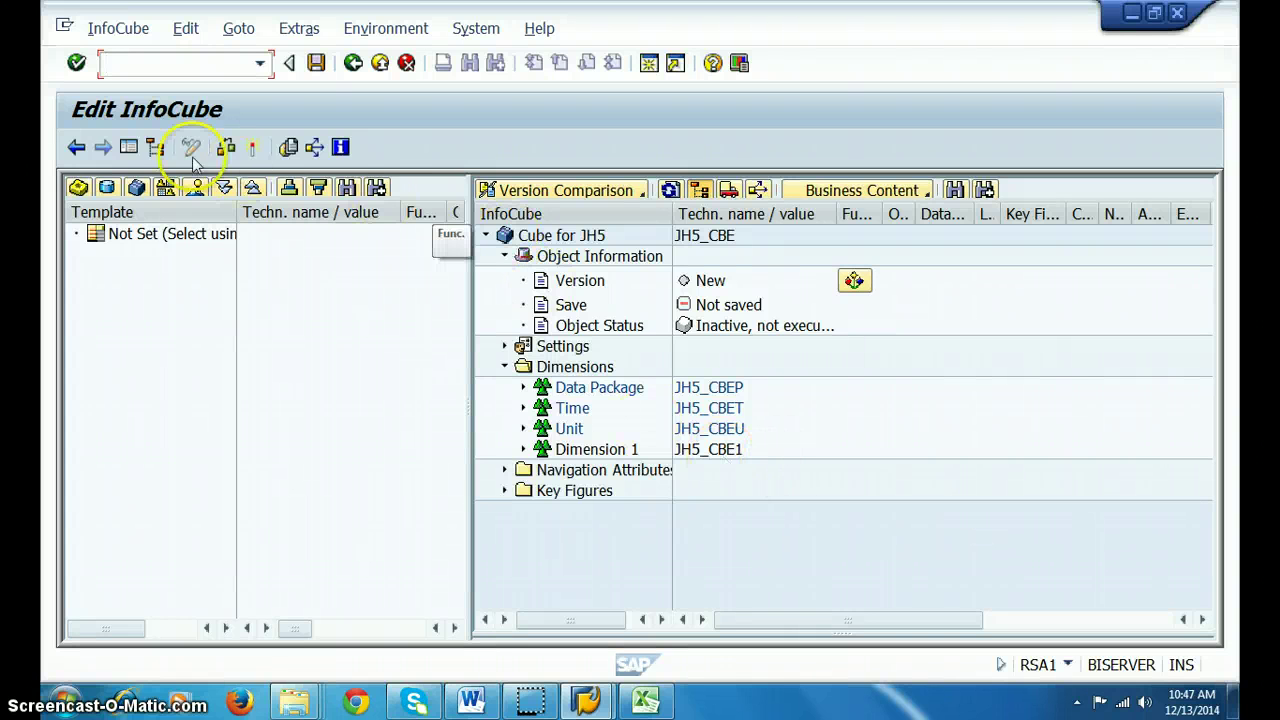
Use the InfoObject catalog JH5_IOC (Chars for JH5) as the InfoCube's template and expand its characteristics
{"action": "left_click", "coordinate": [128, 147]}
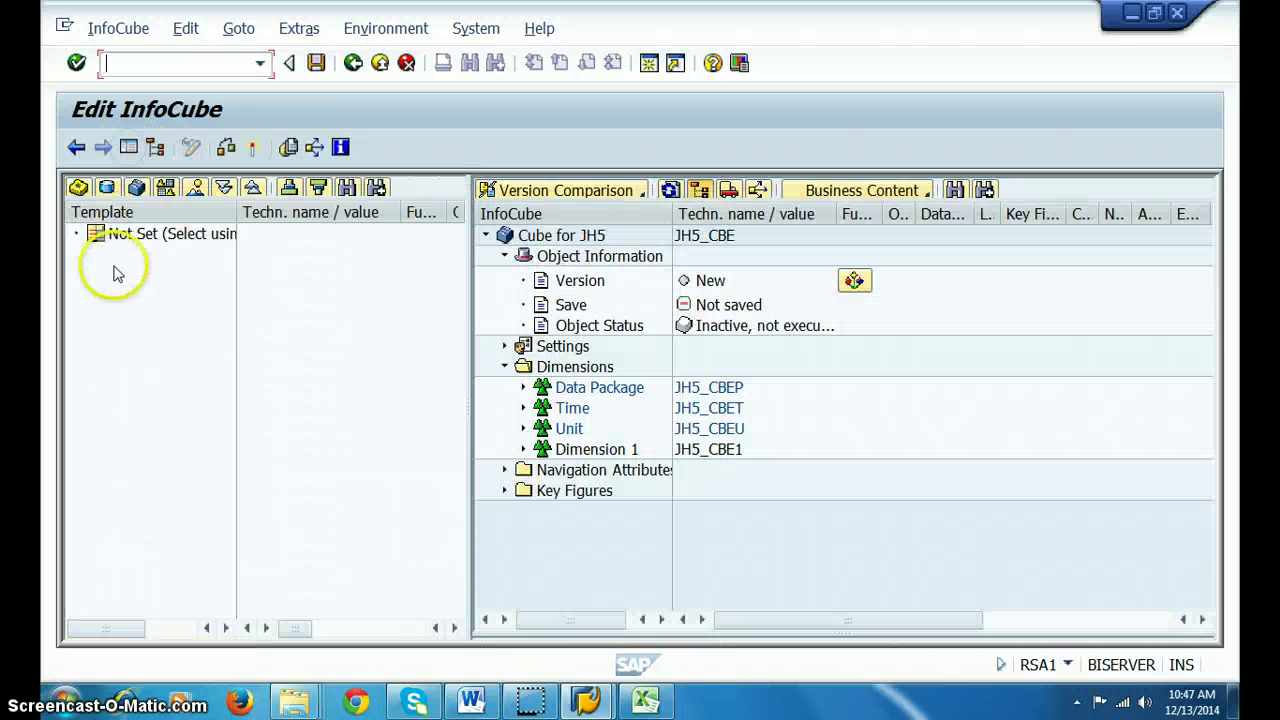
{"action": "left_click", "coordinate": [167, 186]}
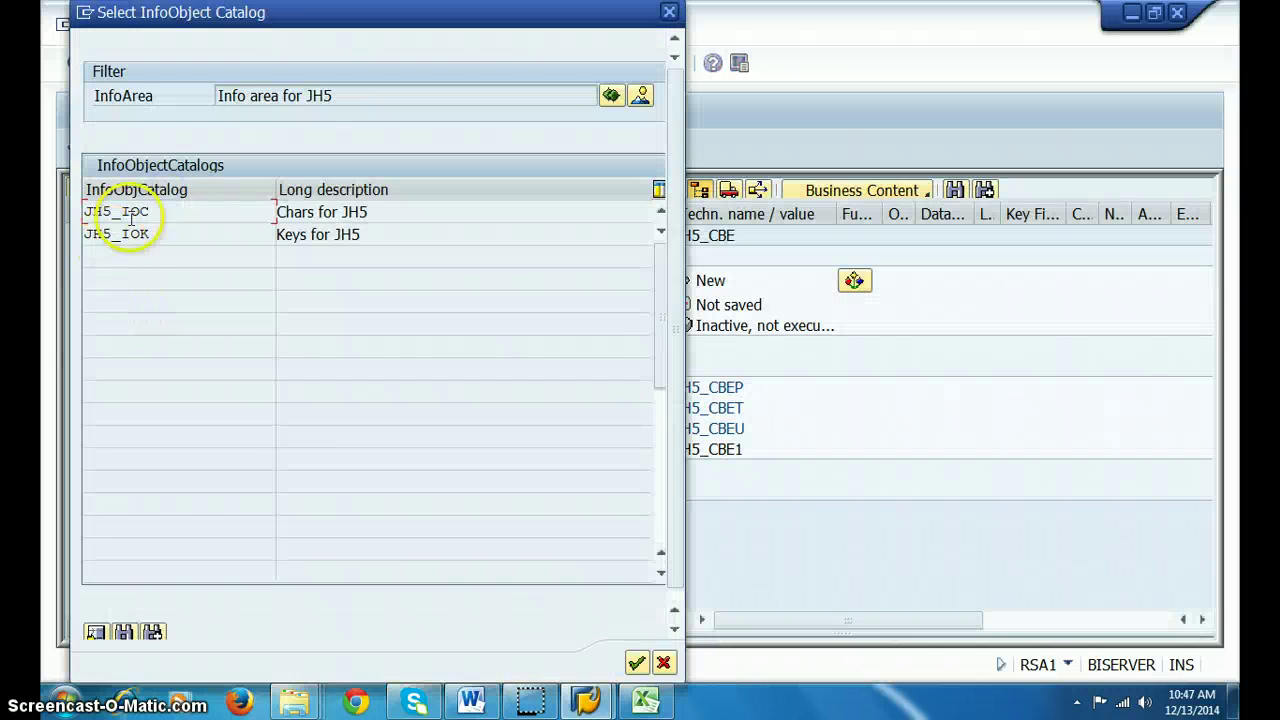
{"action": "left_click", "coordinate": [95, 254]}
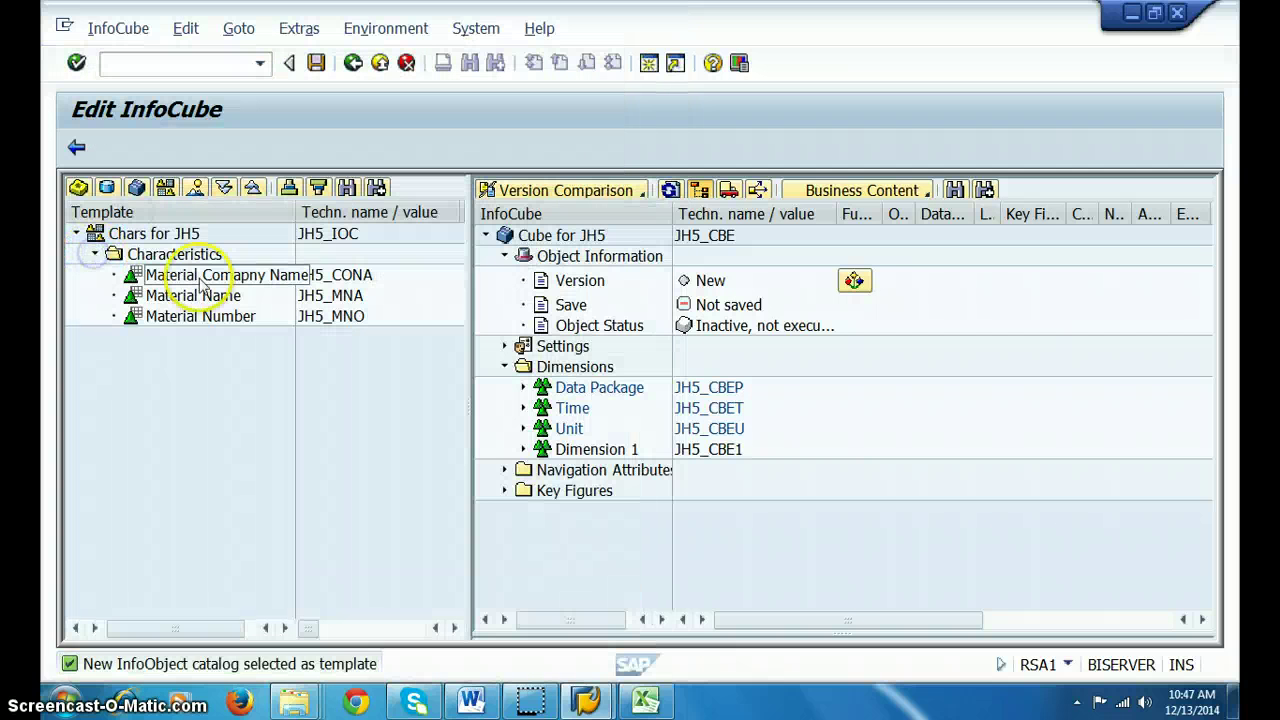
Add Material Comapny Name, Material Name and Material Number to Dimension 1 and save the InfoCube
{"action": "left_click_drag", "start_coordinate": [478, 357], "coordinate": [612, 458]}
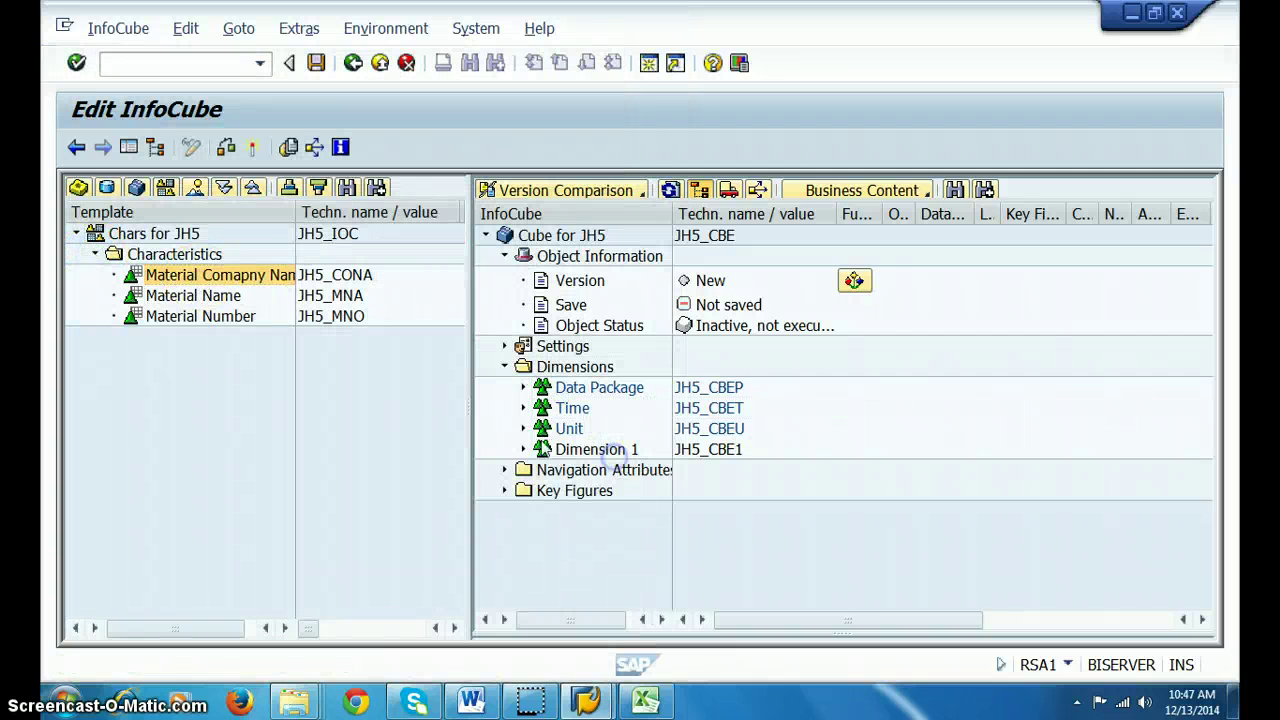
{"action": "left_click_drag", "start_coordinate": [249, 300], "coordinate": [588, 452]}
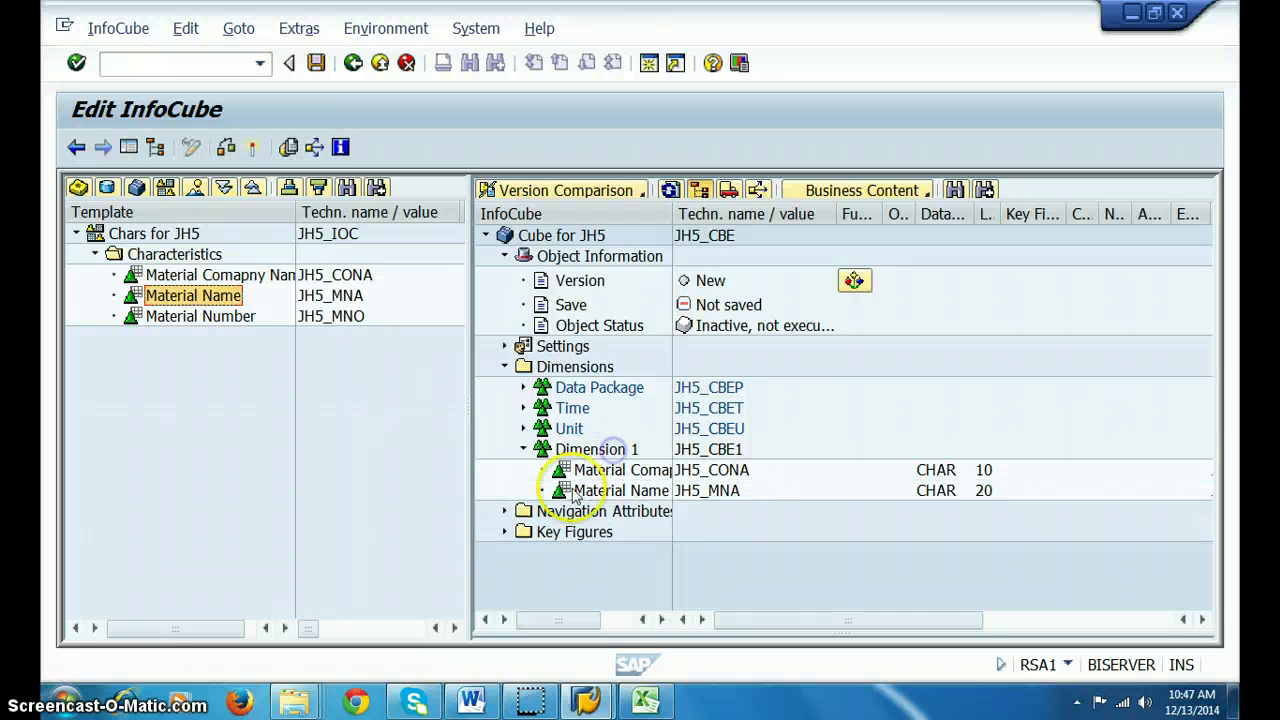
{"action": "left_click_drag", "start_coordinate": [200, 316], "coordinate": [607, 455]}
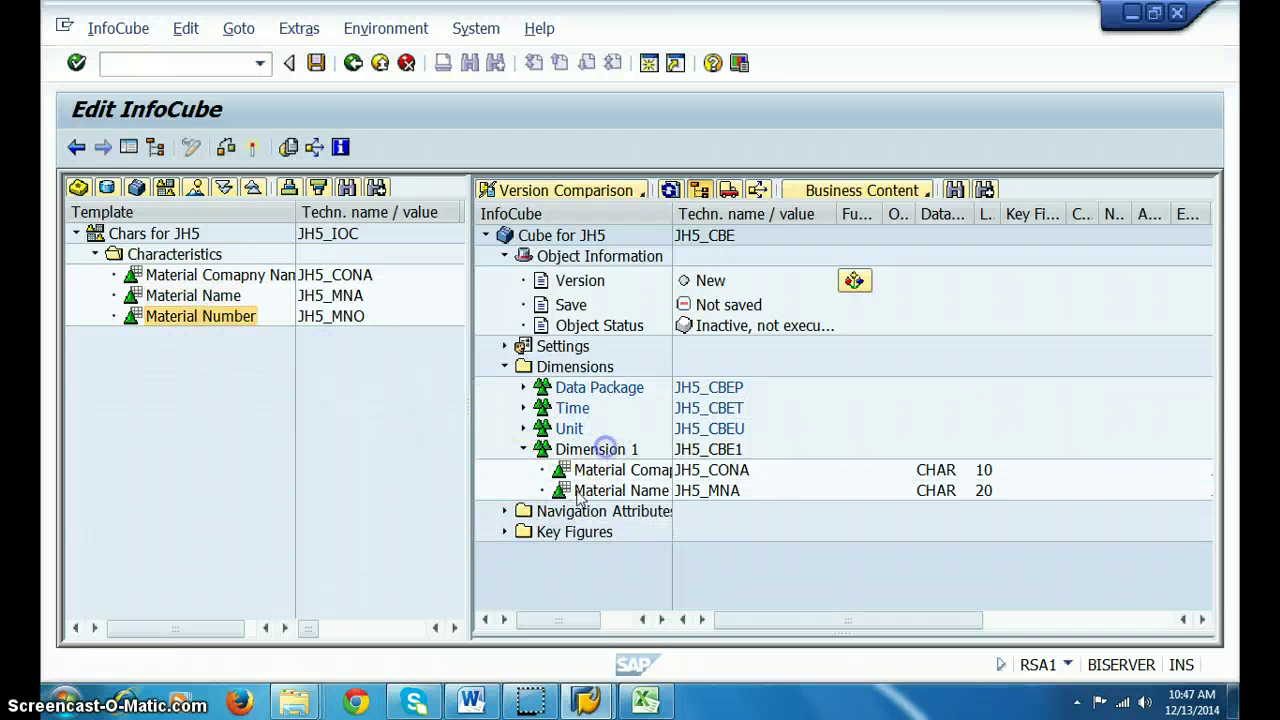
{"action": "left_click", "coordinate": [316, 63]}
Switch the InfoCube's template to the InfoObject catalog JH5_IOK (Keys for JH5) and expand its key figures
{"action": "left_click", "coordinate": [128, 147]}
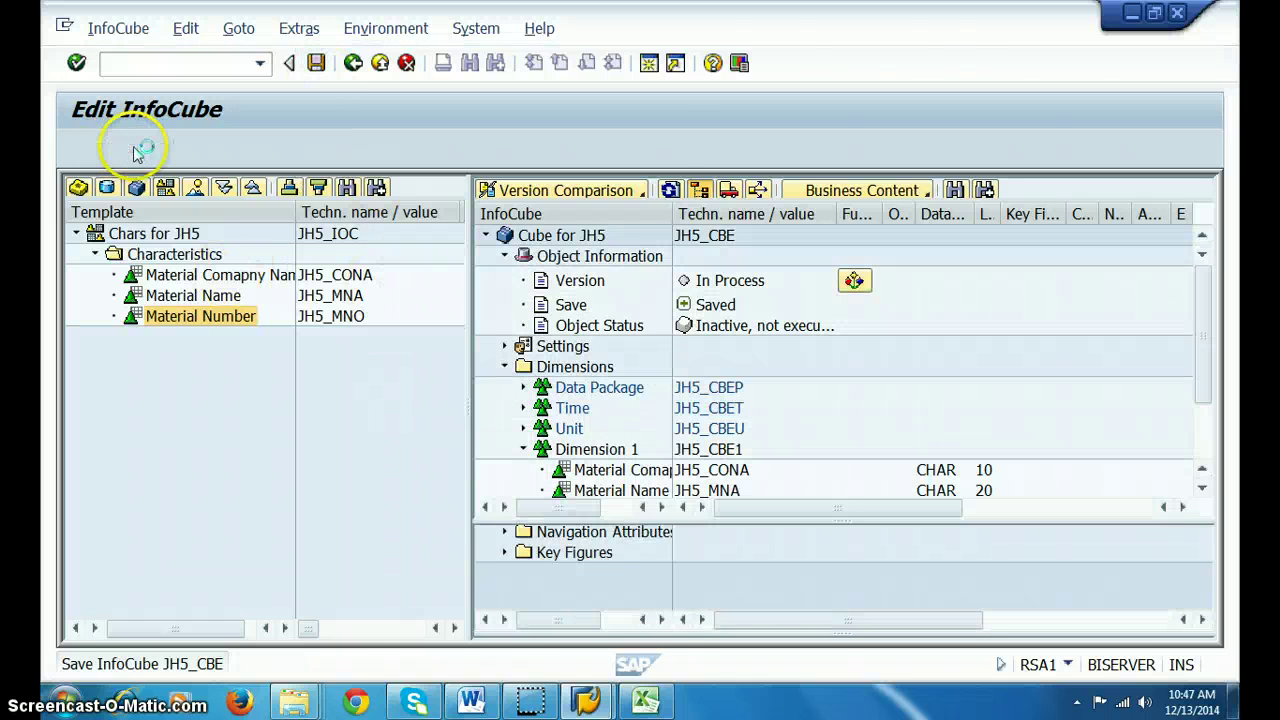
{"action": "left_click", "coordinate": [165, 188]}
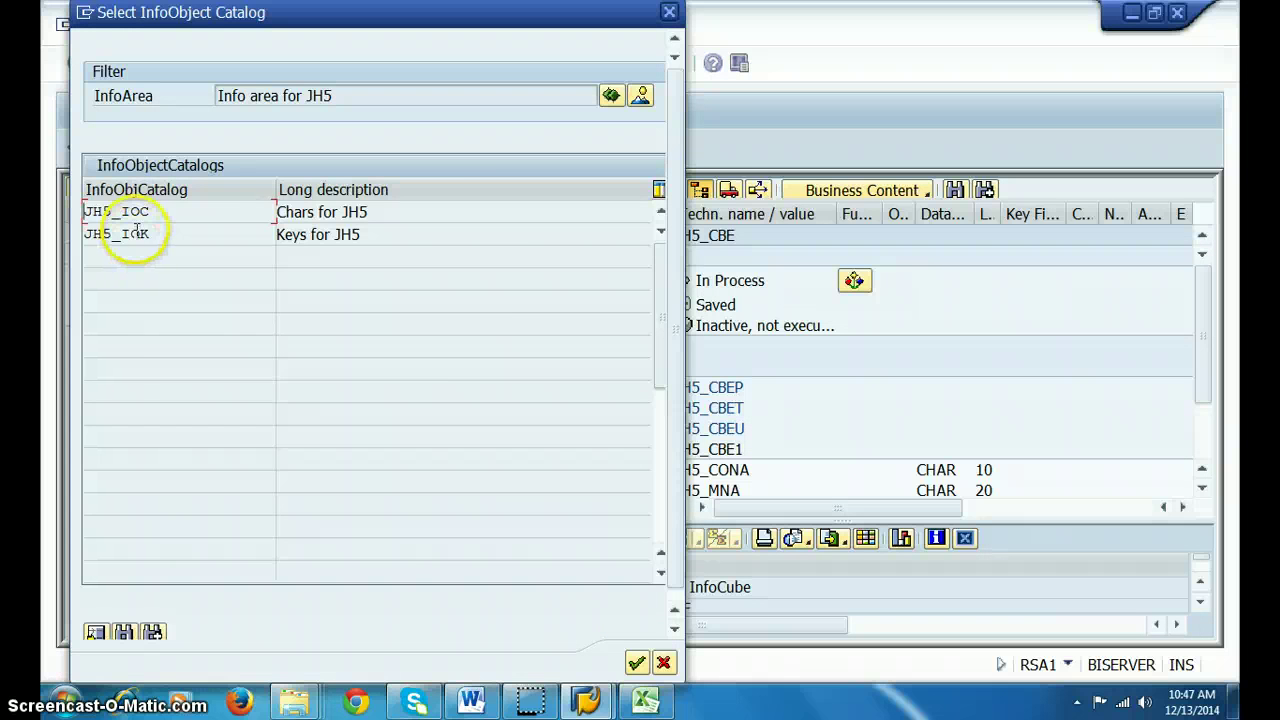
{"action": "double_click", "coordinate": [134, 230]}
{"action": "left_click", "coordinate": [95, 254]}
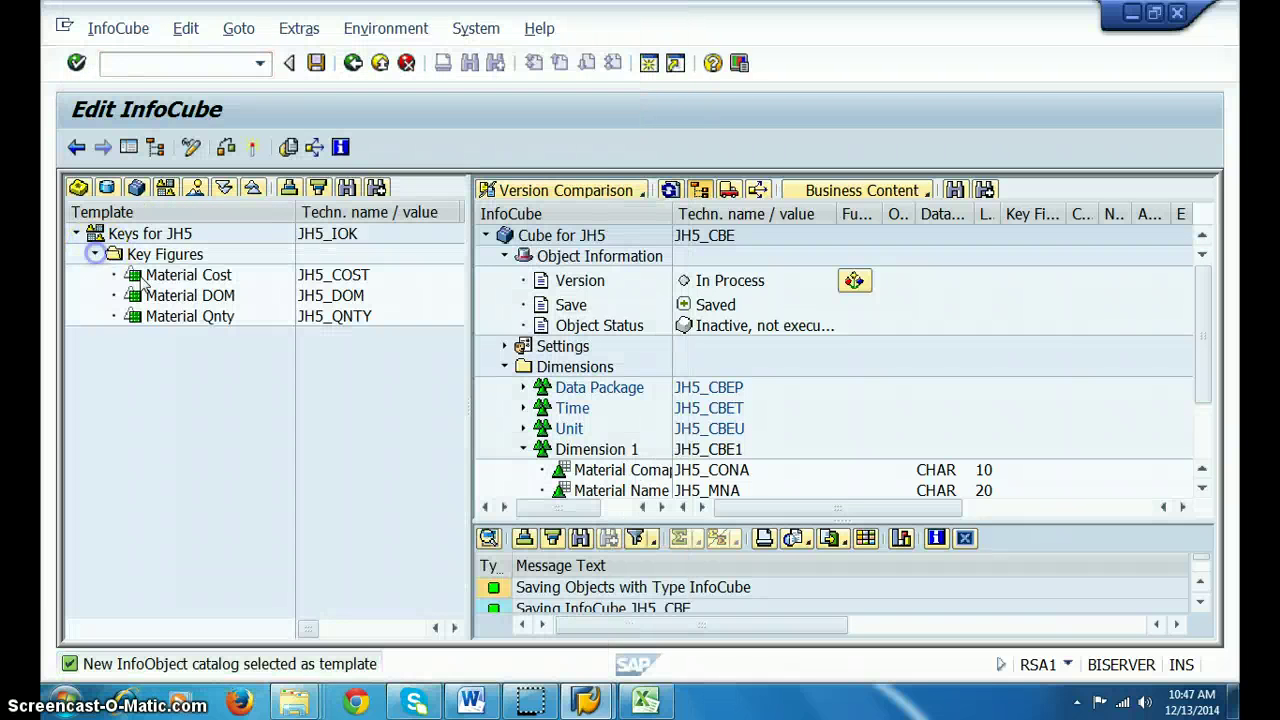
Add Material Cost, Material DOM and Material Qnty to the InfoCube's Key Figures, closing the message log
{"action": "left_click_drag", "start_coordinate": [188, 275], "coordinate": [295, 333]}
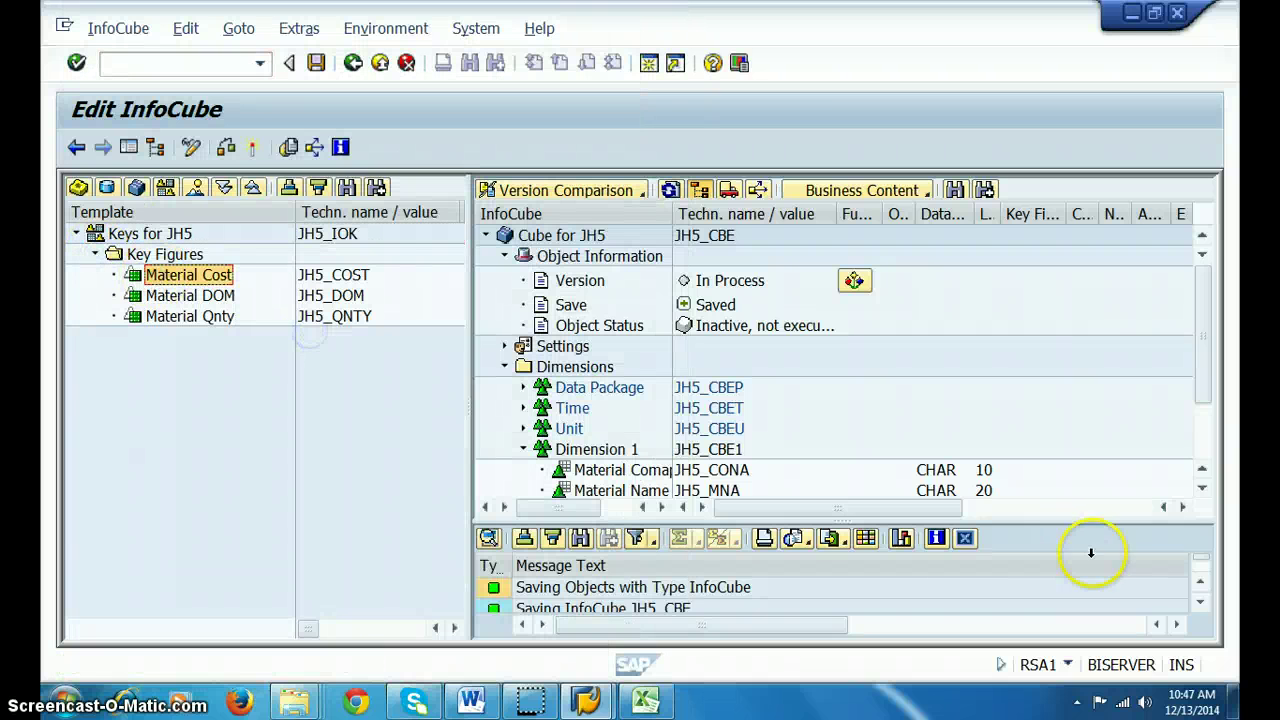
{"action": "left_click", "coordinate": [965, 538]}
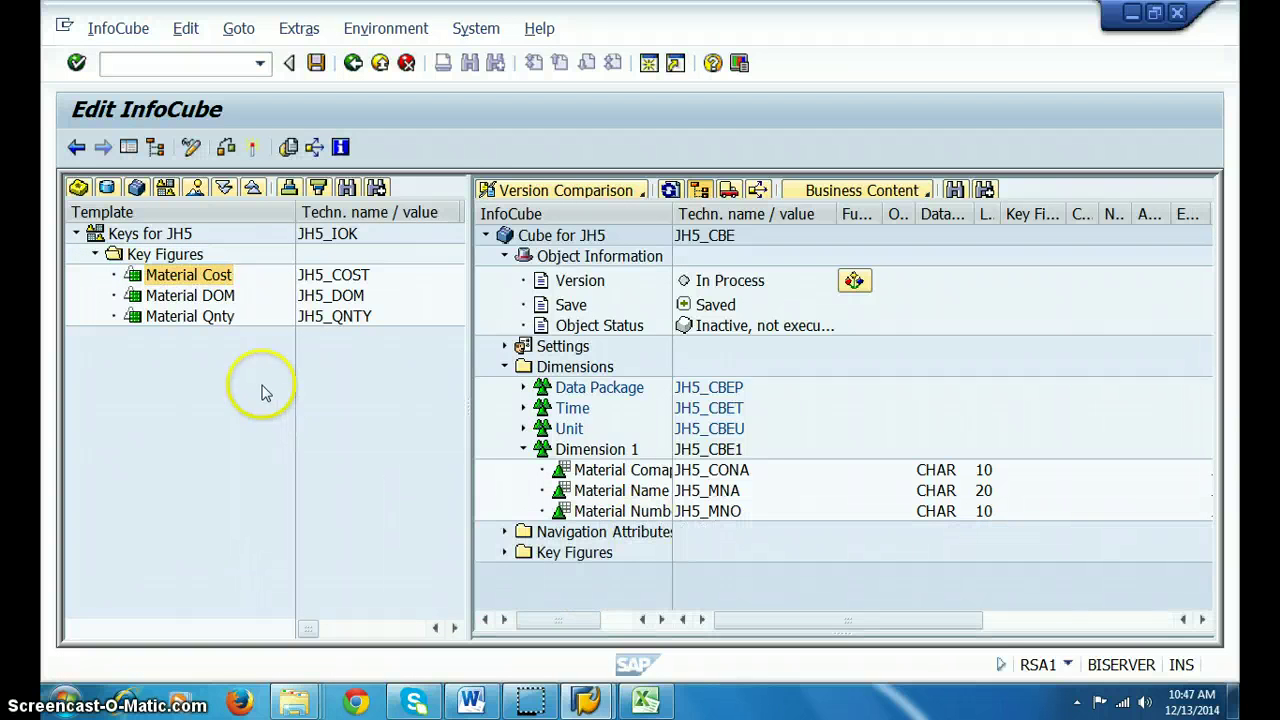
{"action": "left_click_drag", "start_coordinate": [205, 280], "coordinate": [602, 553]}
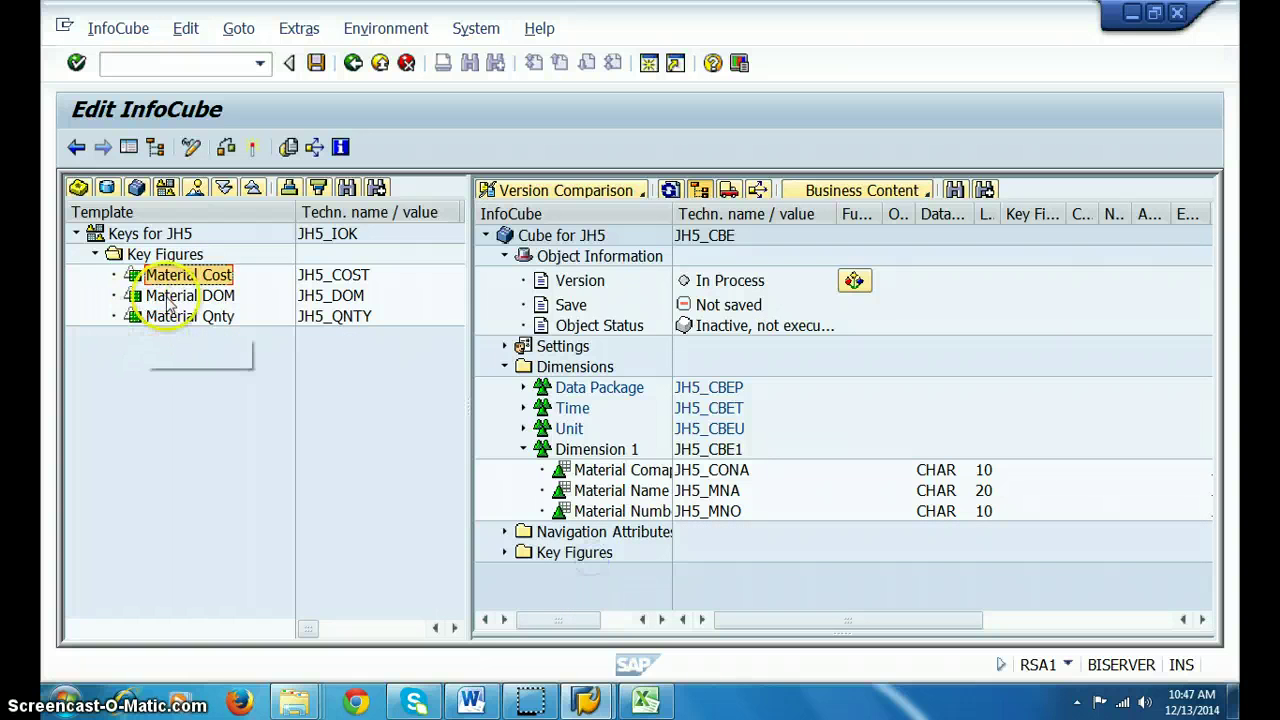
{"action": "left_click_drag", "start_coordinate": [190, 295], "coordinate": [548, 556]}
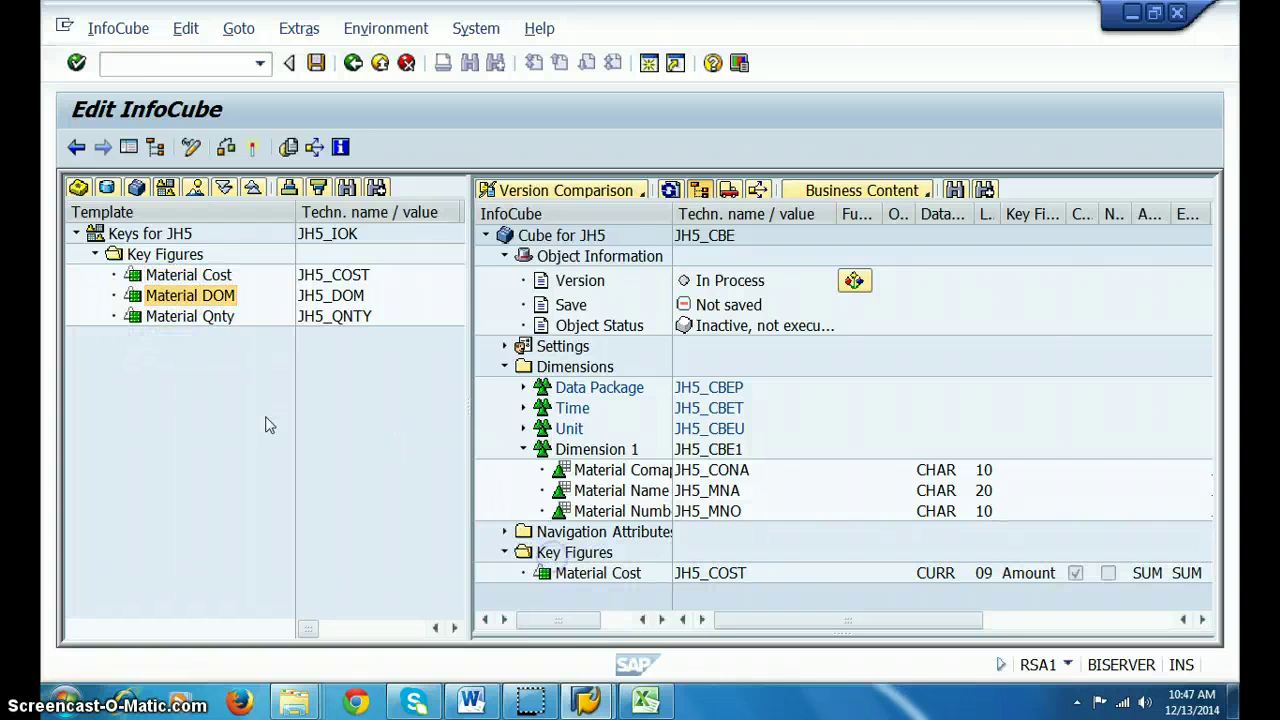
{"action": "left_click_drag", "start_coordinate": [205, 318], "coordinate": [568, 598]}
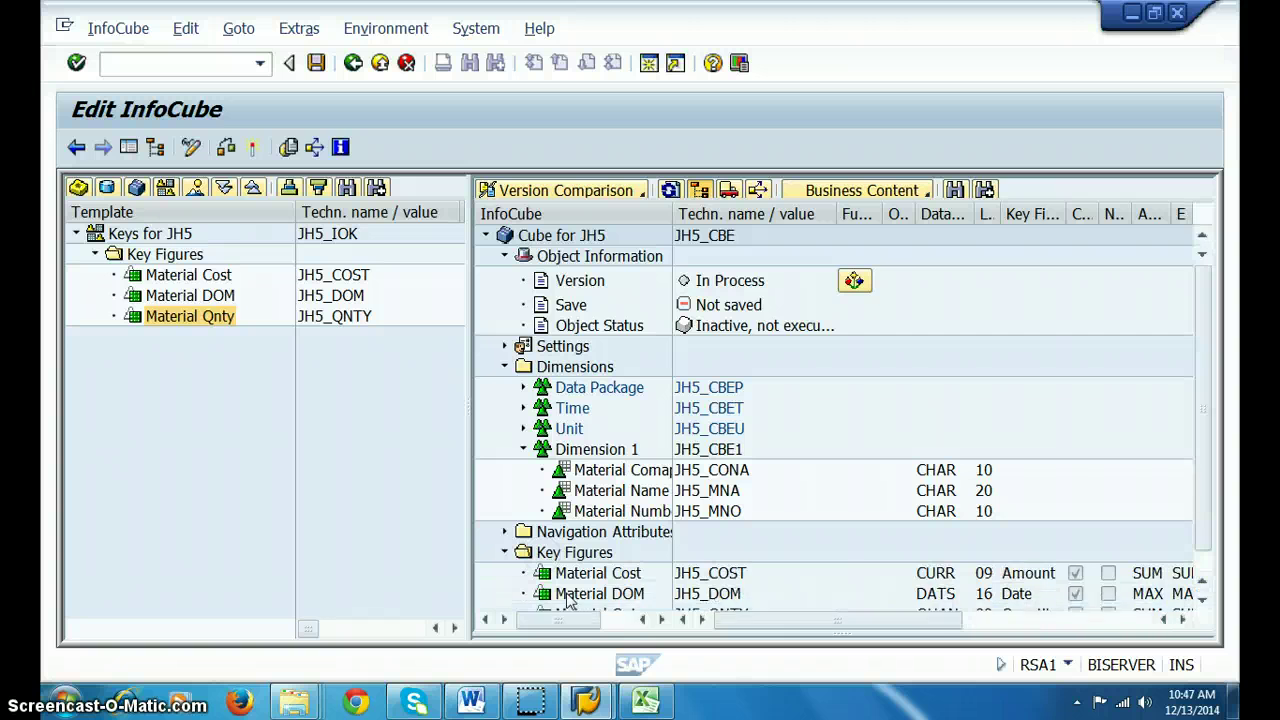
{"action": "left_click", "coordinate": [723, 528]}
{"action": "left_click", "coordinate": [1185, 622]}
{"action": "left_click", "coordinate": [1202, 600]}
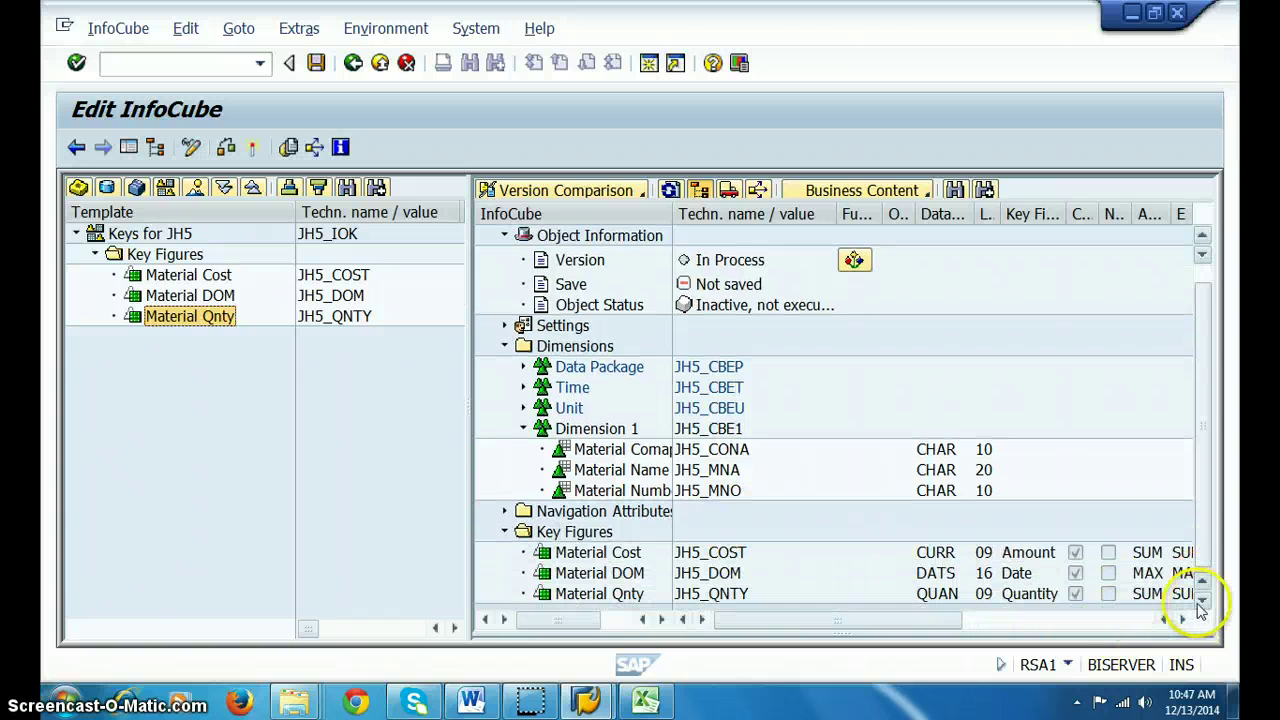
Save and activate the InfoCube JH5_CBE and show the navigation trees again
{"action": "left_click", "coordinate": [312, 70]}
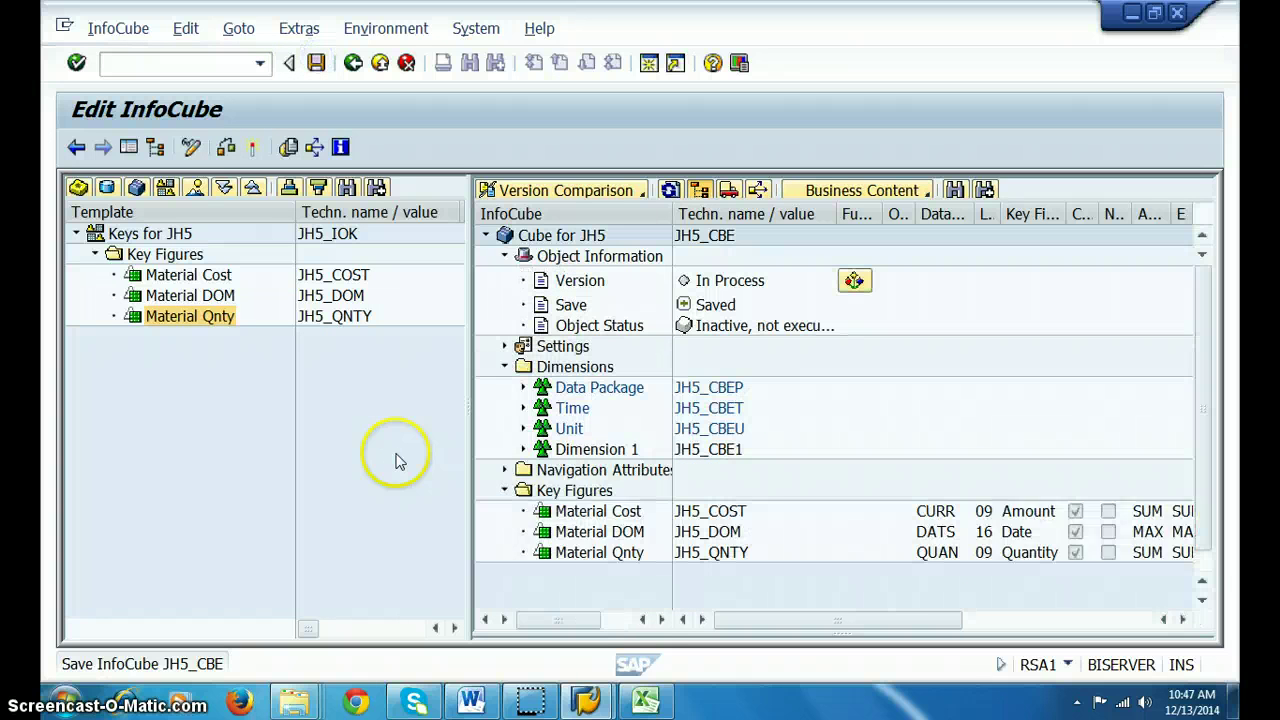
{"action": "left_click", "coordinate": [253, 148]}
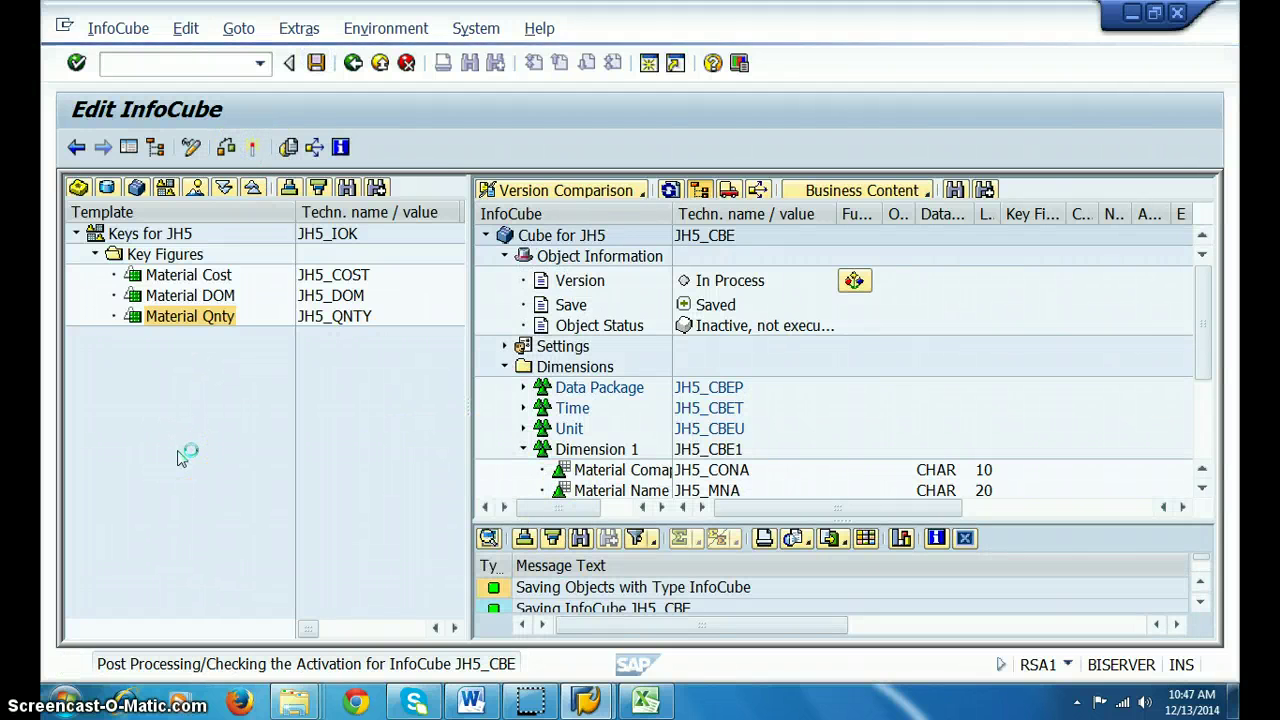
{"action": "left_click", "coordinate": [128, 147]}
Select Cube for JH5 under Info area for JH5, and display the DataSources of the file source system JH SOFTECH SOURCE
{"action": "left_click", "coordinate": [355, 605]}
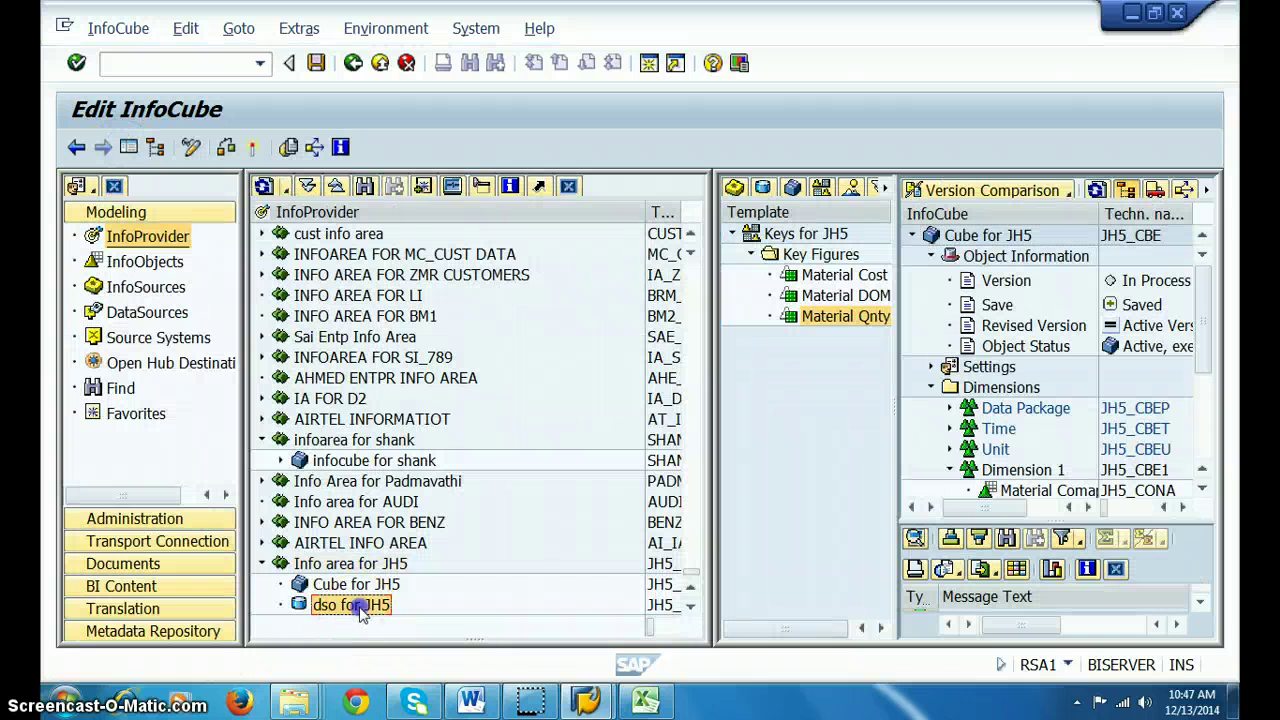
{"action": "left_click", "coordinate": [362, 585]}
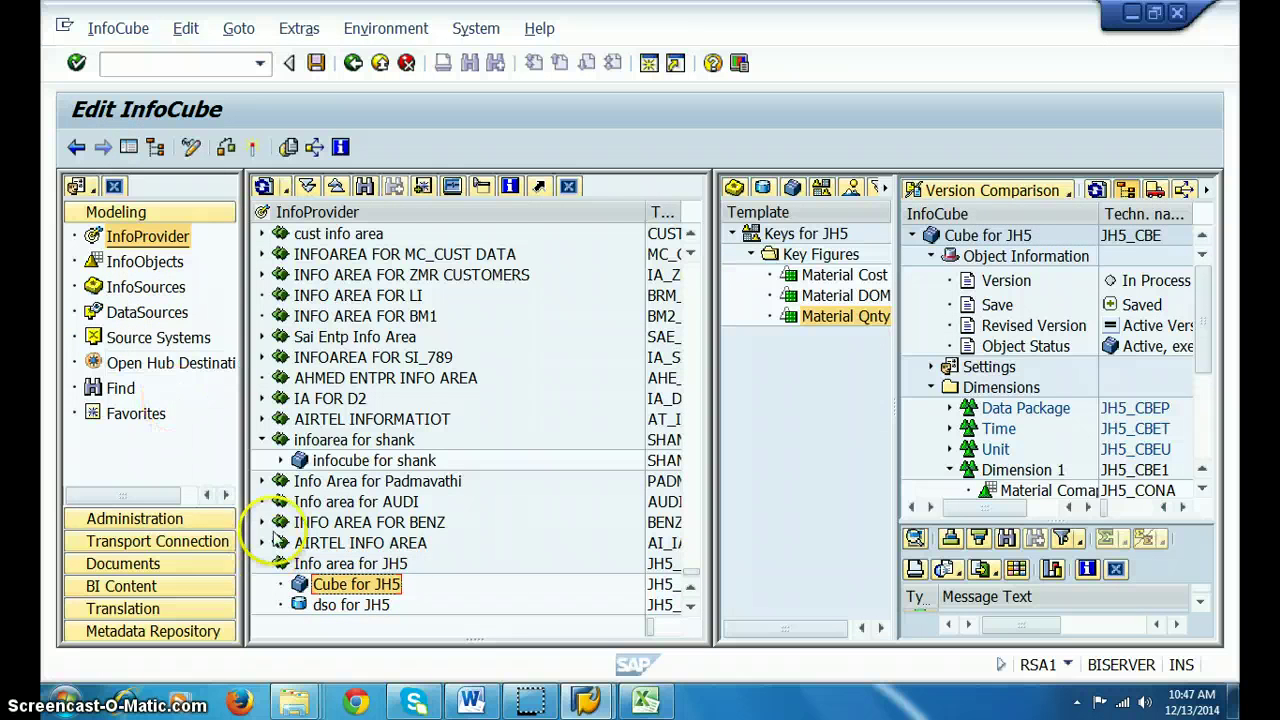
{"action": "left_click", "coordinate": [150, 337]}
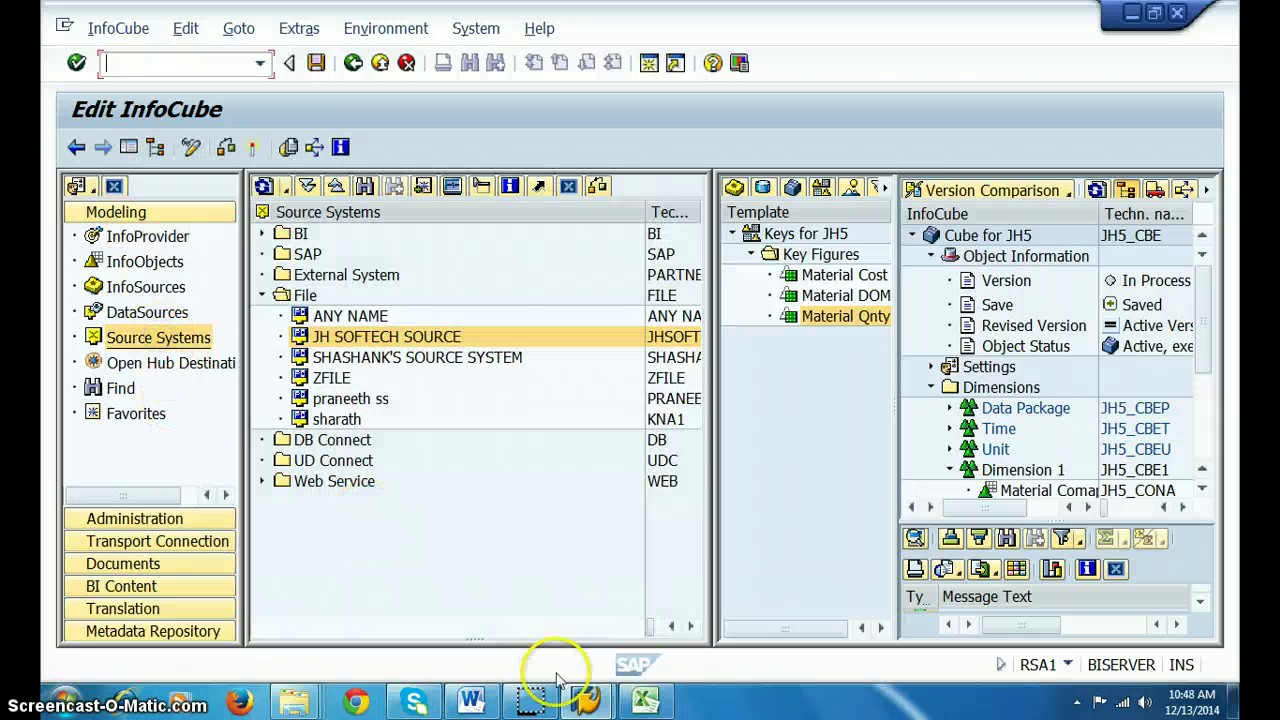
{"action": "double_click", "coordinate": [336, 342]}
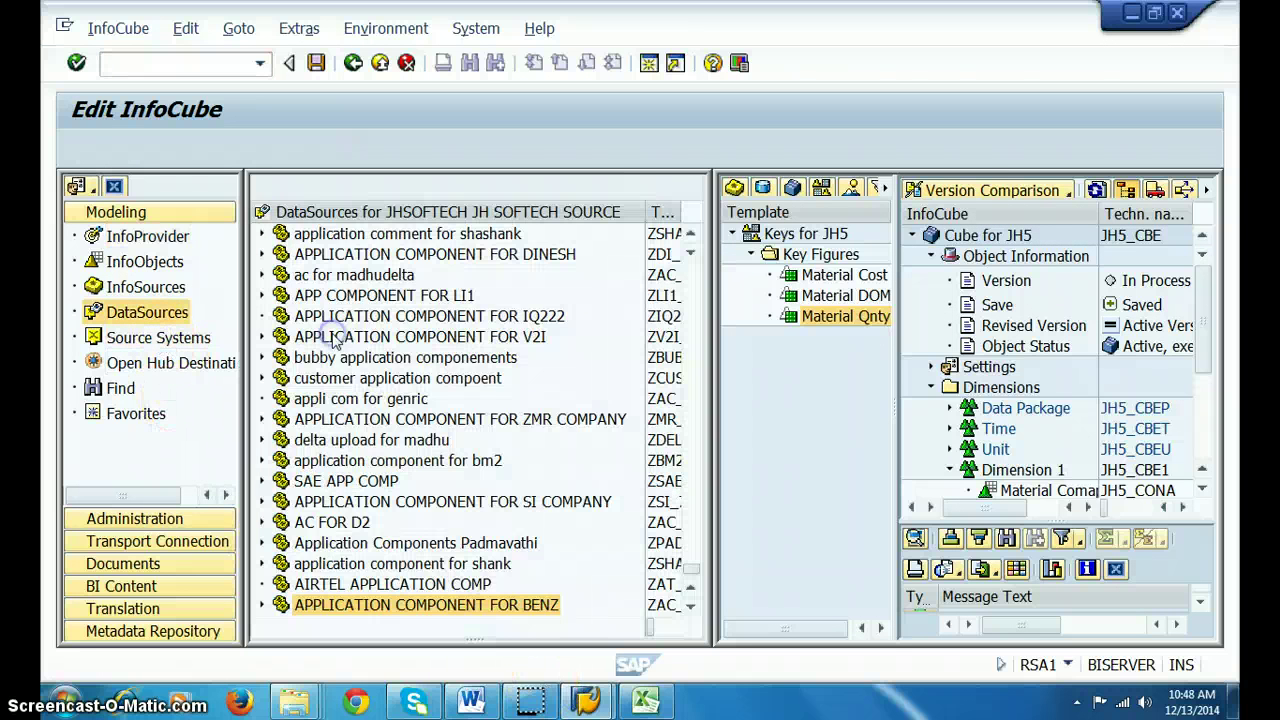
Switch to Excel, save JHS_MAT1 in Documents as CSV (Comma delimited) over the existing file, and close the workbook
{"action": "left_click", "coordinate": [645, 700]}
{"action": "key", "text": "alt+F4"}
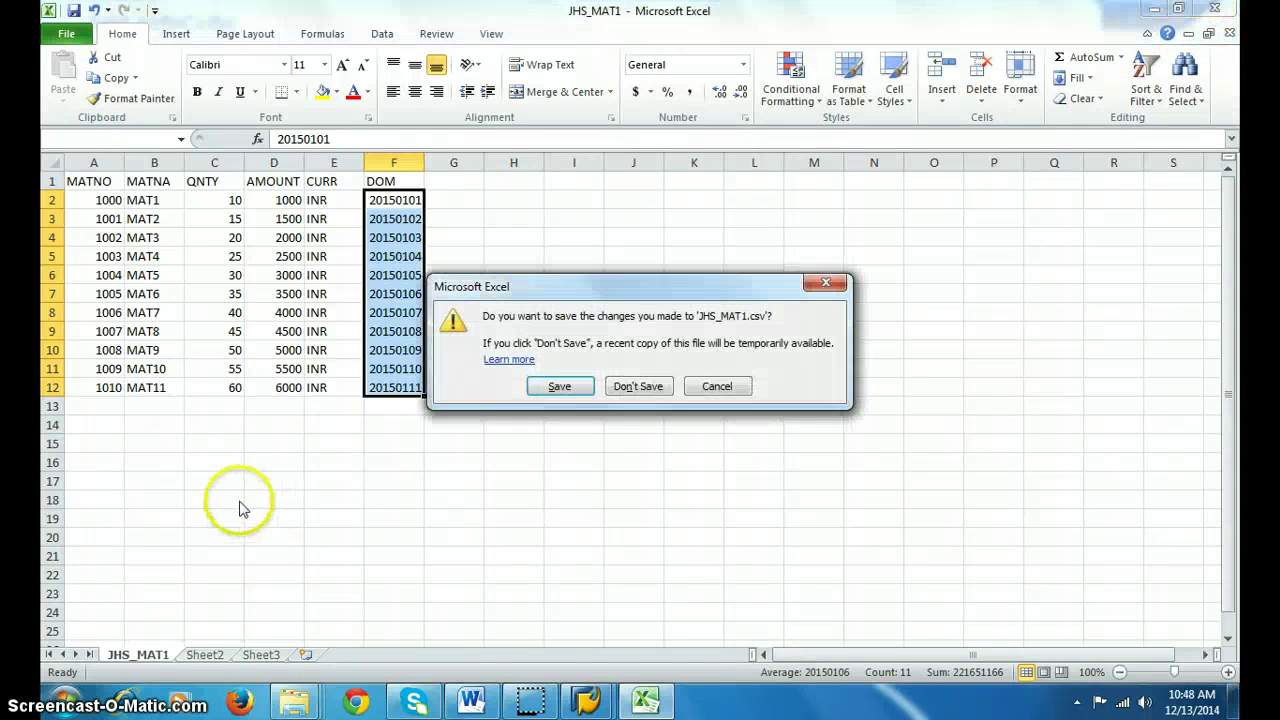
{"action": "left_click", "coordinate": [564, 486]}
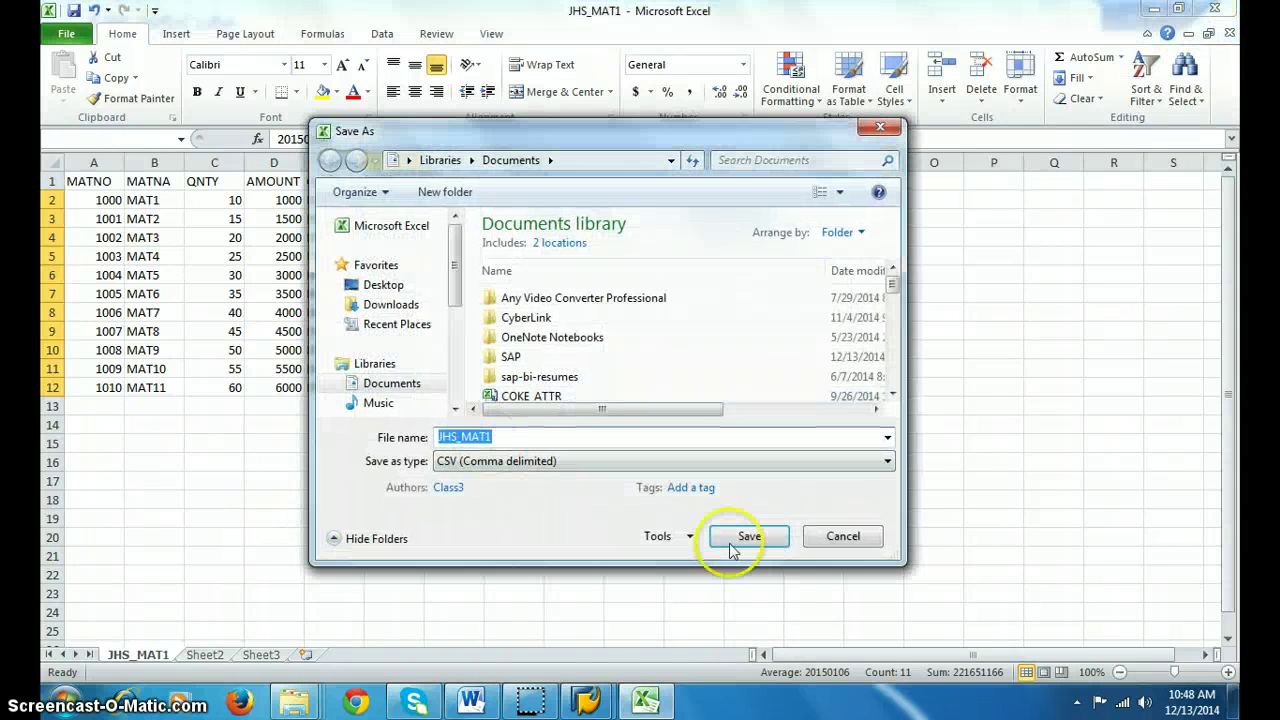
{"action": "left_click", "coordinate": [748, 536]}
{"action": "left_click", "coordinate": [688, 355]}
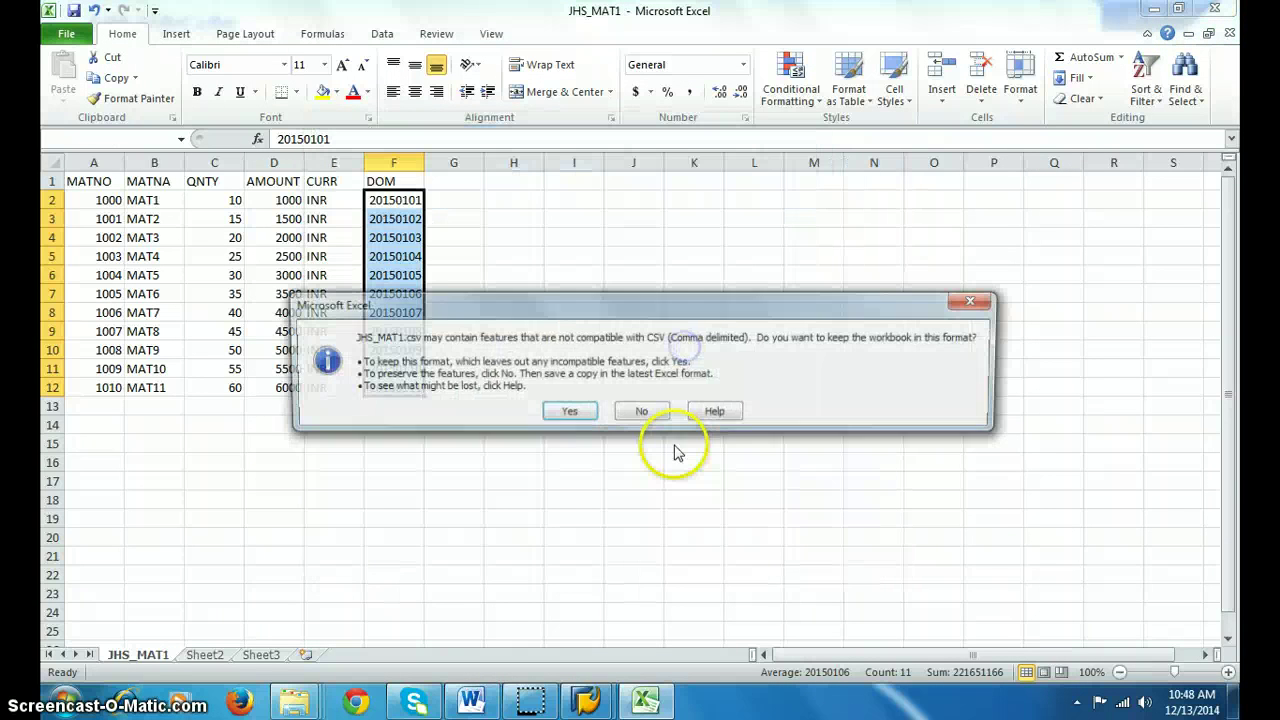
{"action": "left_click", "coordinate": [571, 409]}
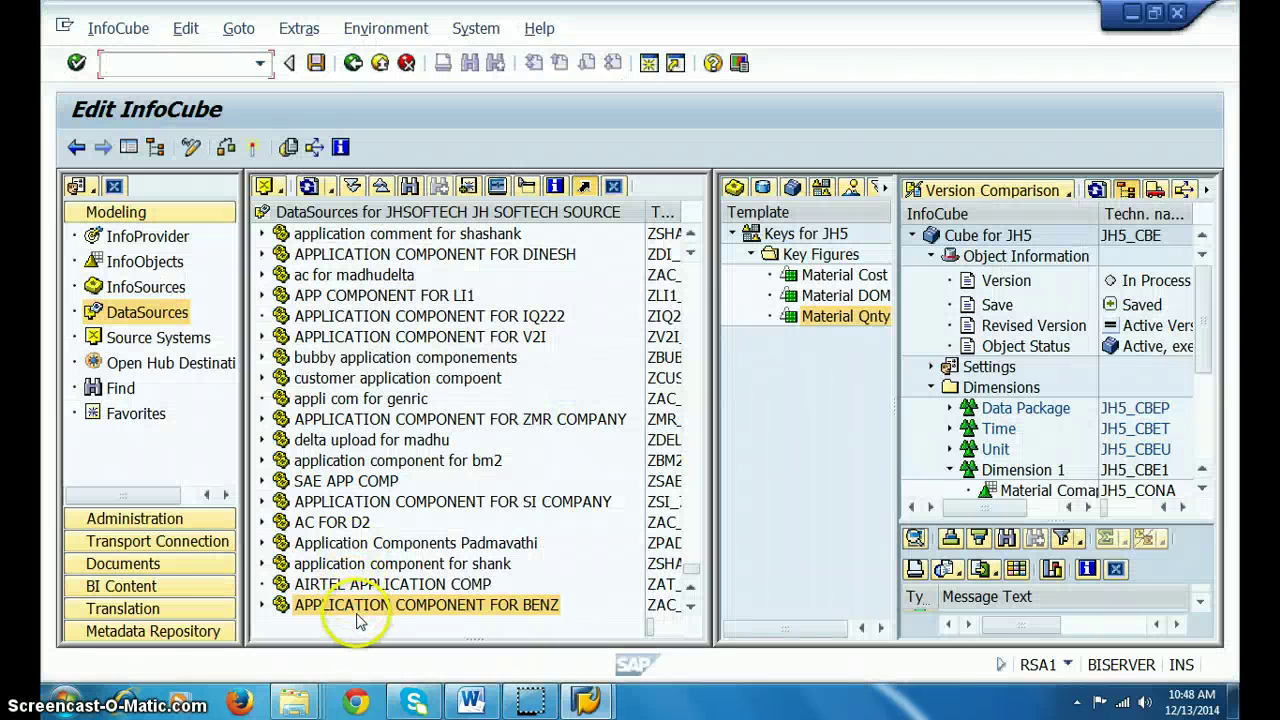
Create the application component jh5_ac with the long description App comp for jh5 in the JH SOFTECH SOURCE DataSource tree
{"action": "right_click", "coordinate": [408, 222]}
{"action": "left_click", "coordinate": [540, 228]}
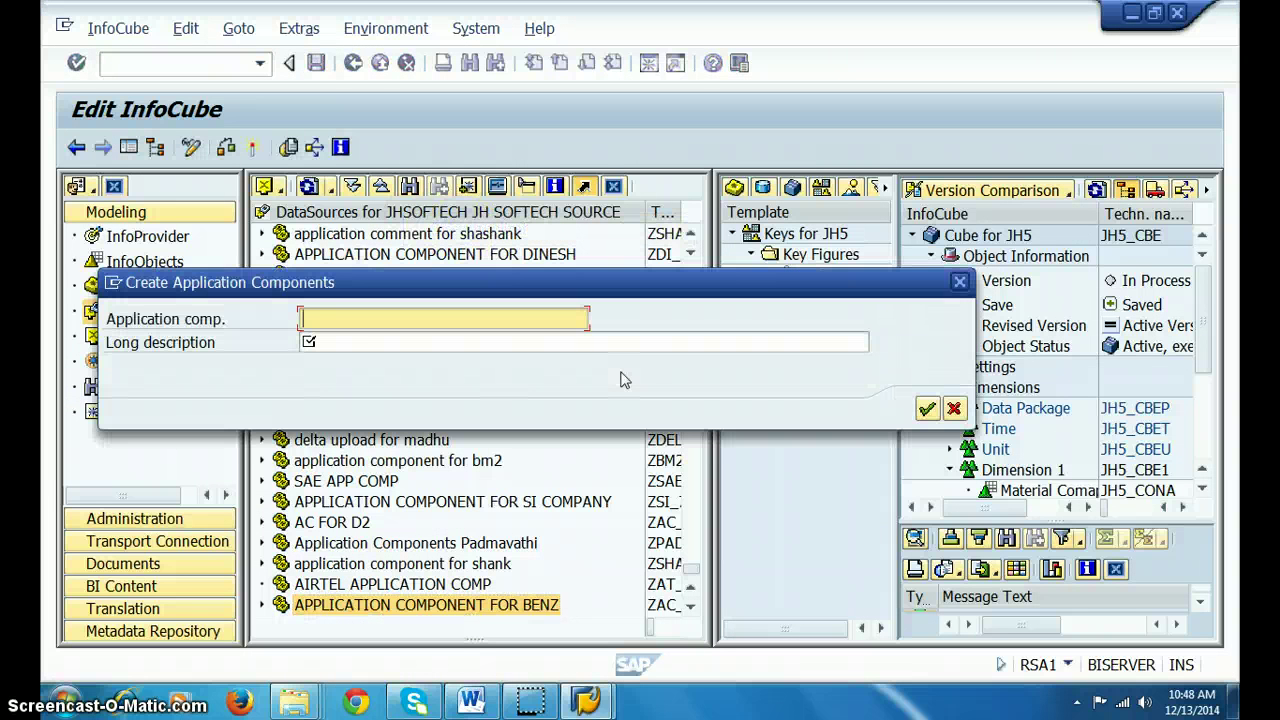
{"action": "type", "text": "jh5_"}
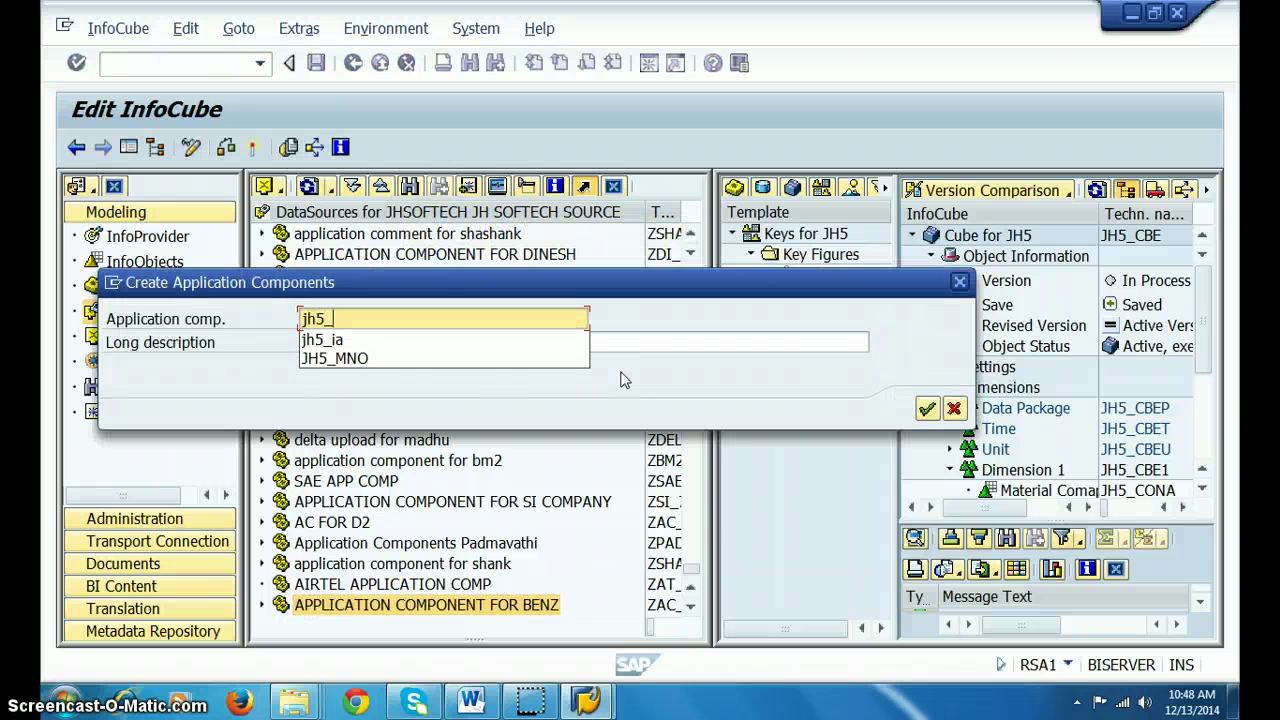
{"action": "type", "text": "ac"}
{"action": "key", "text": "Tab"}
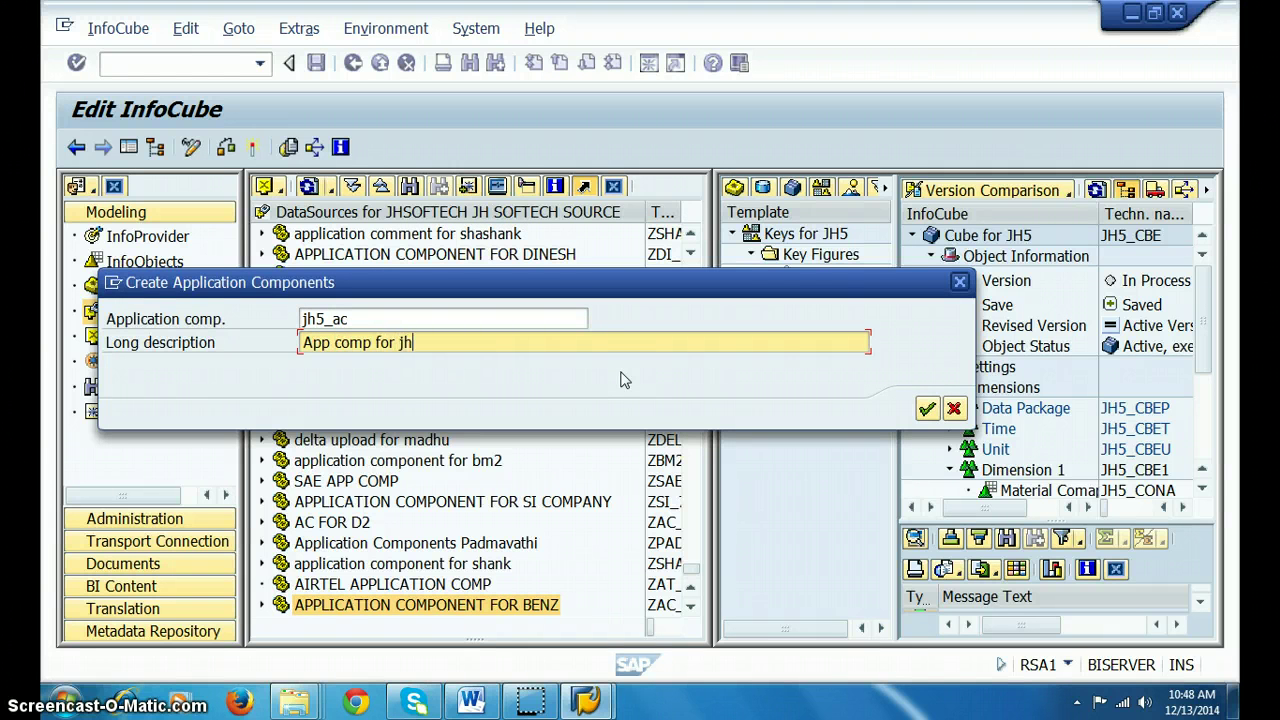
{"action": "type", "text": "App comp for jh5"}
{"action": "key", "text": "Return"}
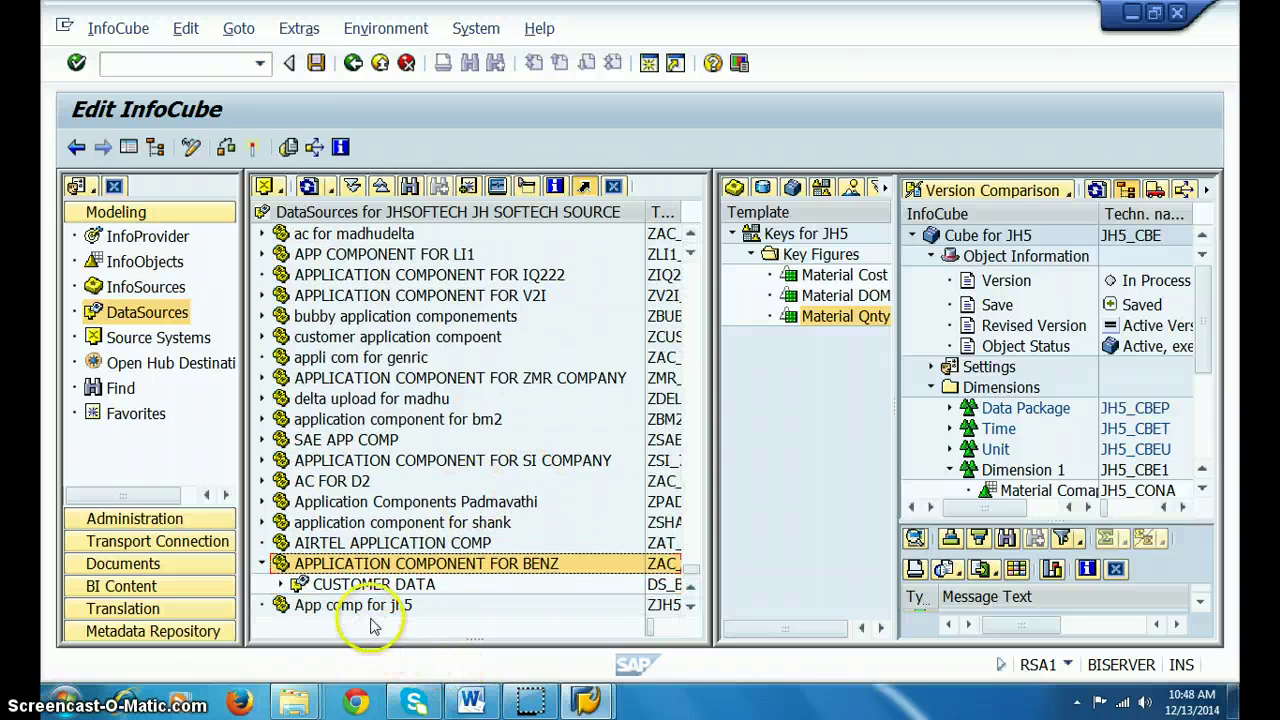
Create a Transaction Data DataSource jh5_dso under App comp for jh5 with the short description jhs data
{"action": "left_click", "coordinate": [346, 605]}
{"action": "right_click", "coordinate": [388, 612]}
{"action": "left_click", "coordinate": [465, 584]}
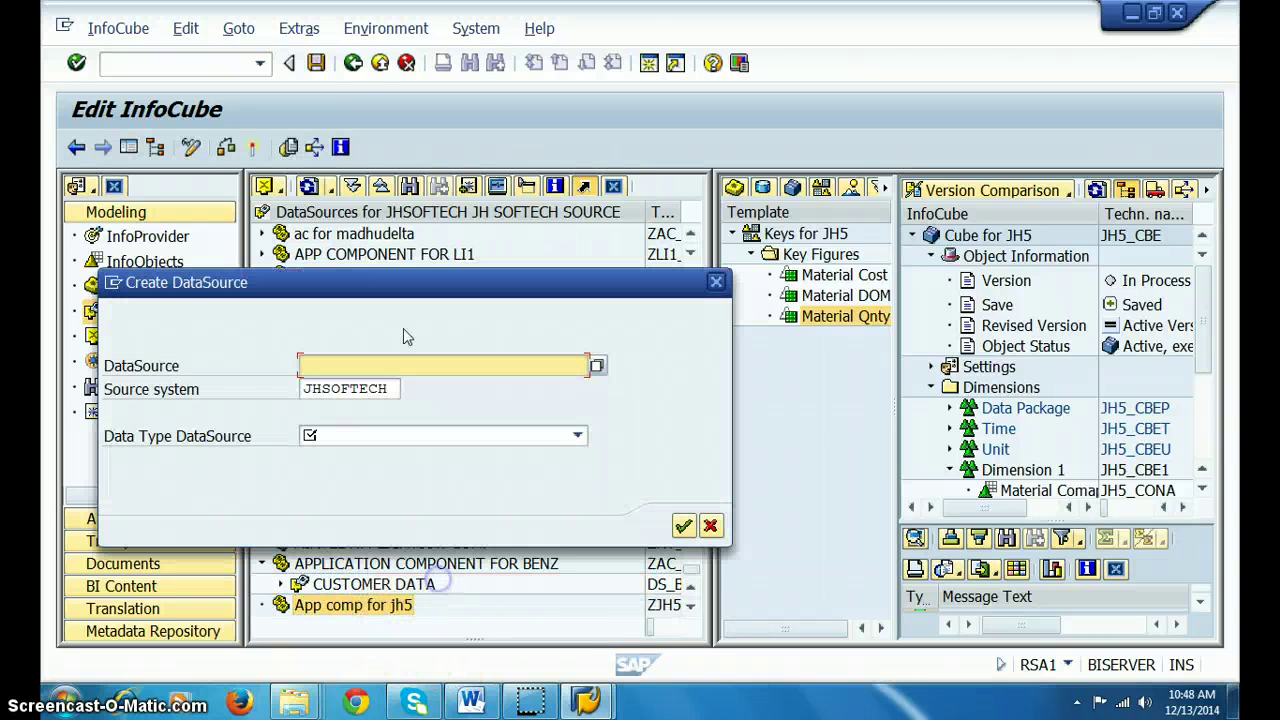
{"action": "type", "text": "jhs5"}
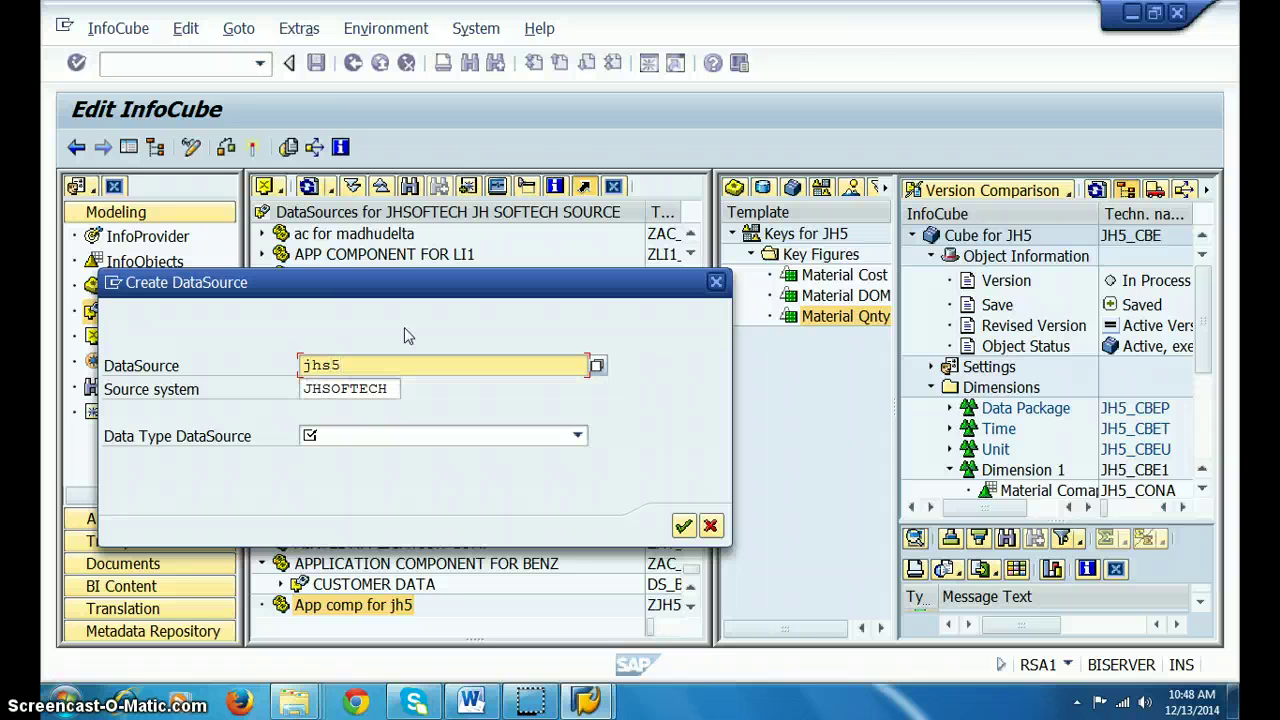
{"action": "key", "text": "BackSpace"}
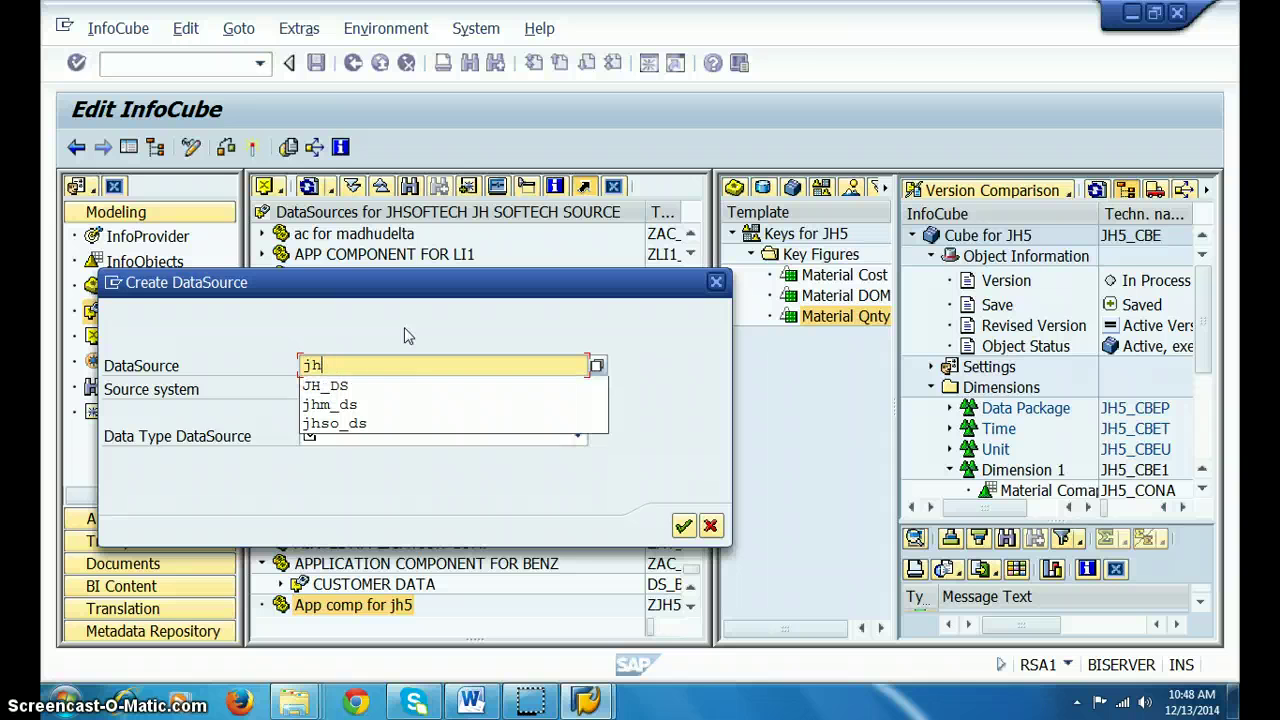
{"action": "type", "text": "5_dso"}
{"action": "key", "text": "Tab"}
{"action": "key", "text": "Tab"}
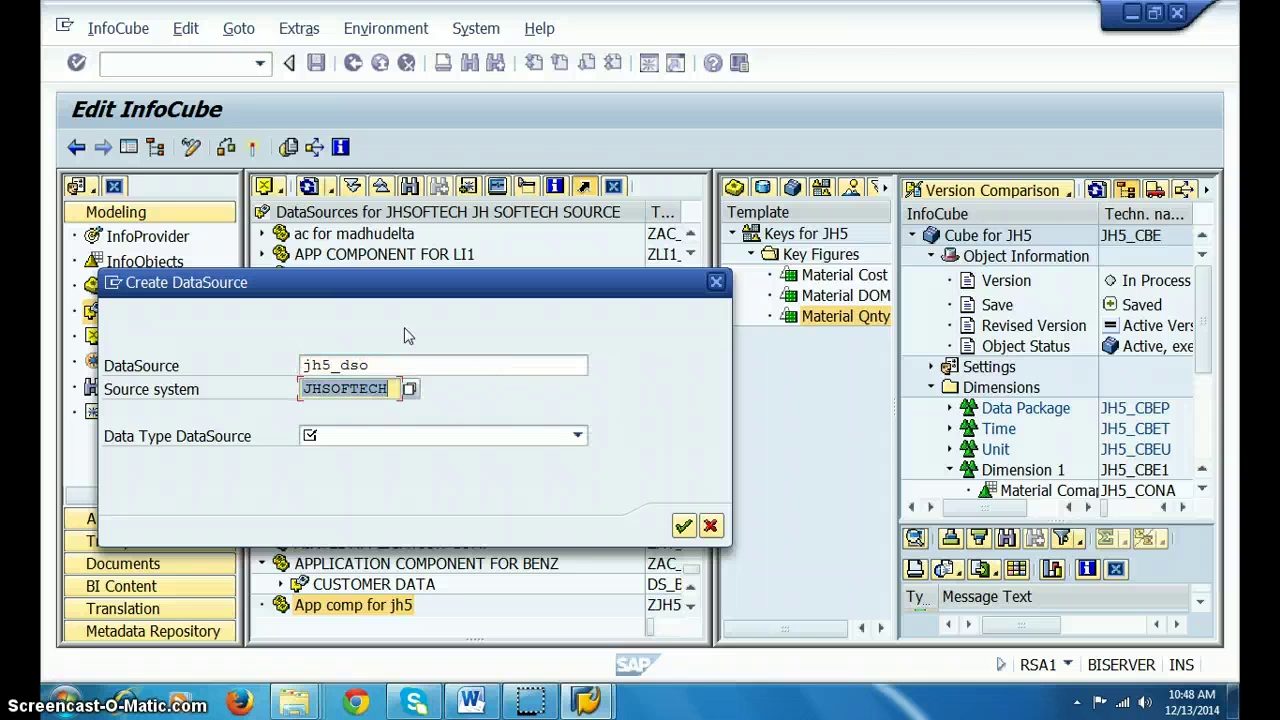
{"action": "key", "text": "Down"}
{"action": "key", "text": "Return"}
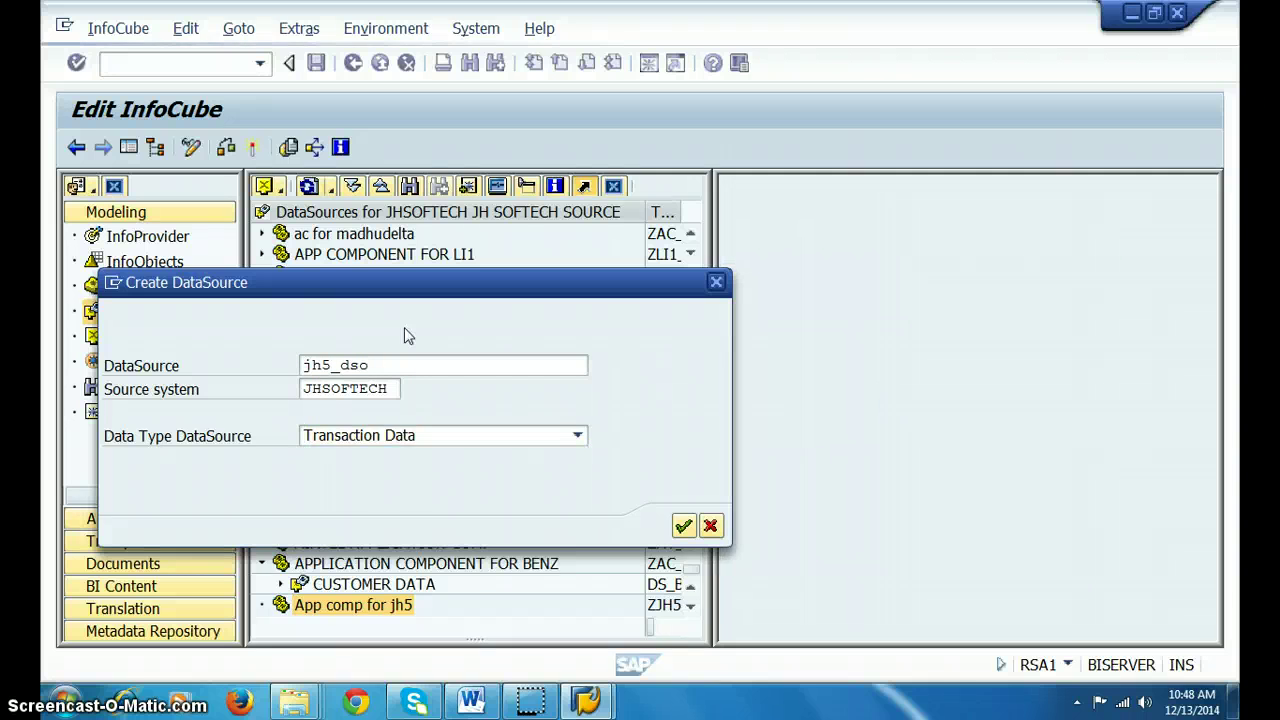
{"action": "left_click", "coordinate": [294, 354]}
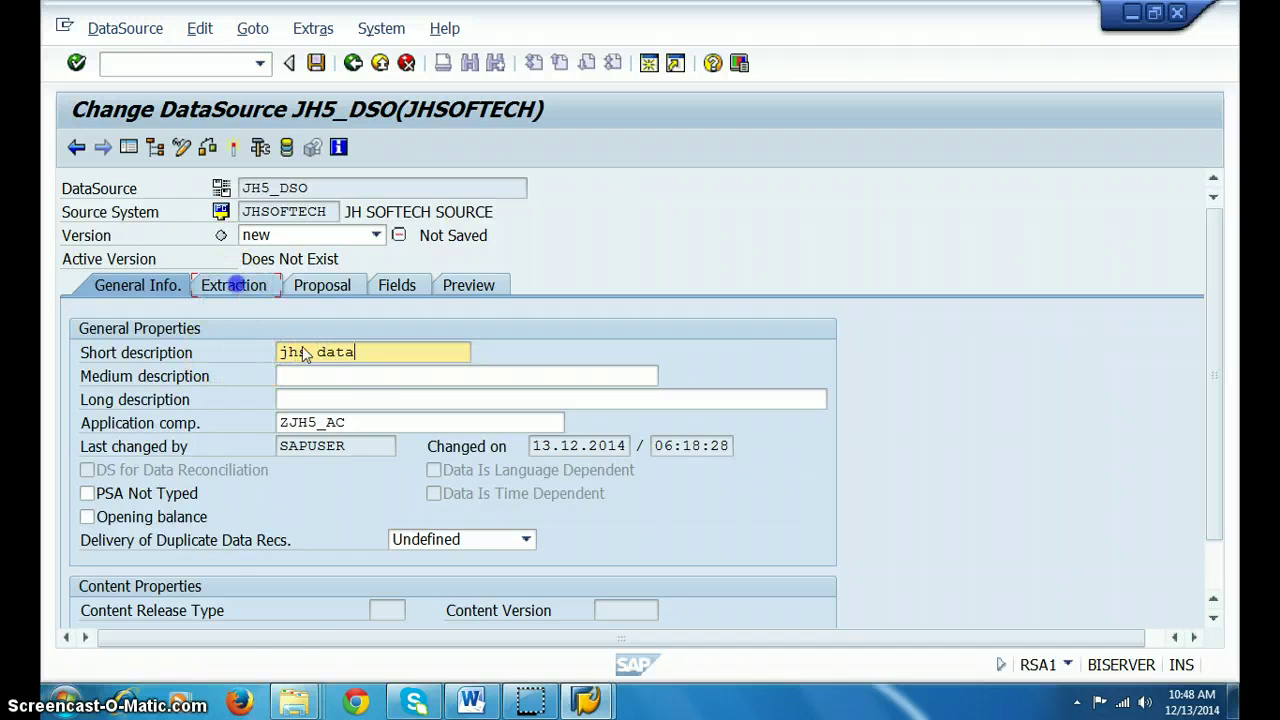
{"action": "type", "text": "jhs data"}
Set JHS_MAT1.csv from the Documents library as the source file in the DataSource's extraction settings
{"action": "left_click", "coordinate": [233, 285]}
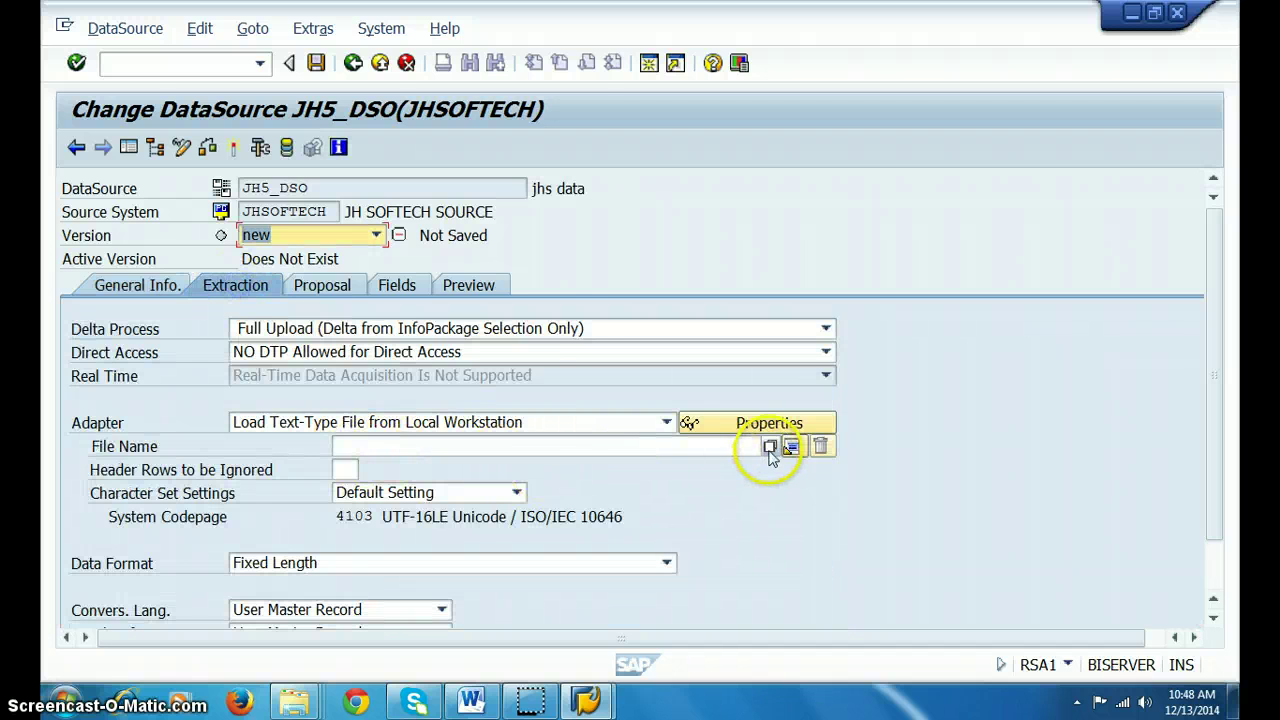
{"action": "left_click", "coordinate": [770, 448]}
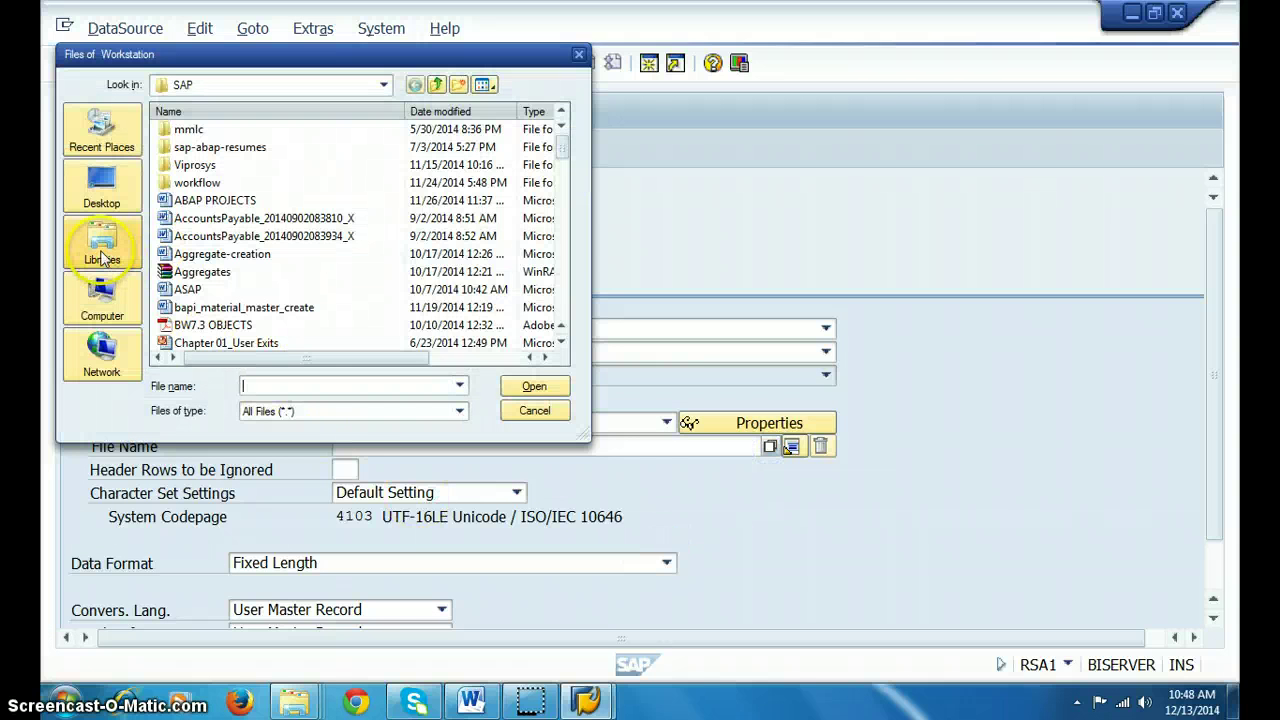
{"action": "left_click", "coordinate": [102, 258]}
{"action": "double_click", "coordinate": [215, 128]}
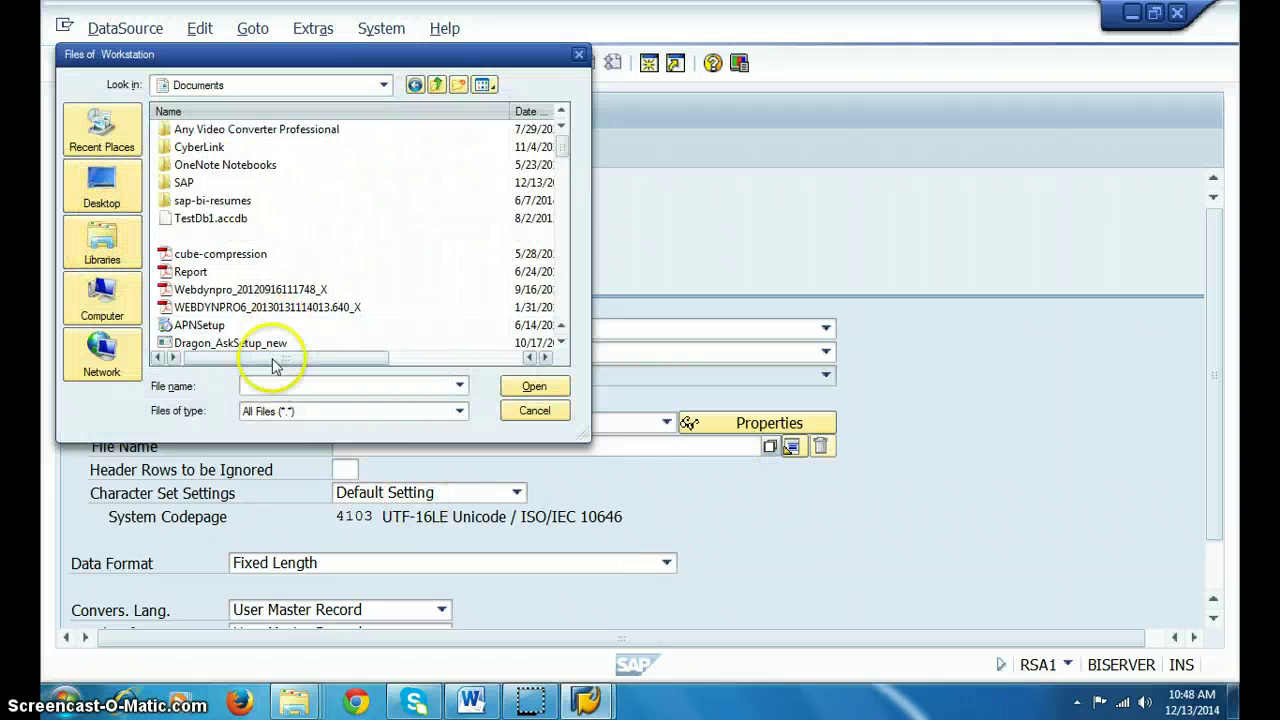
{"action": "left_click", "coordinate": [271, 386]}
{"action": "type", "text": "jh"}
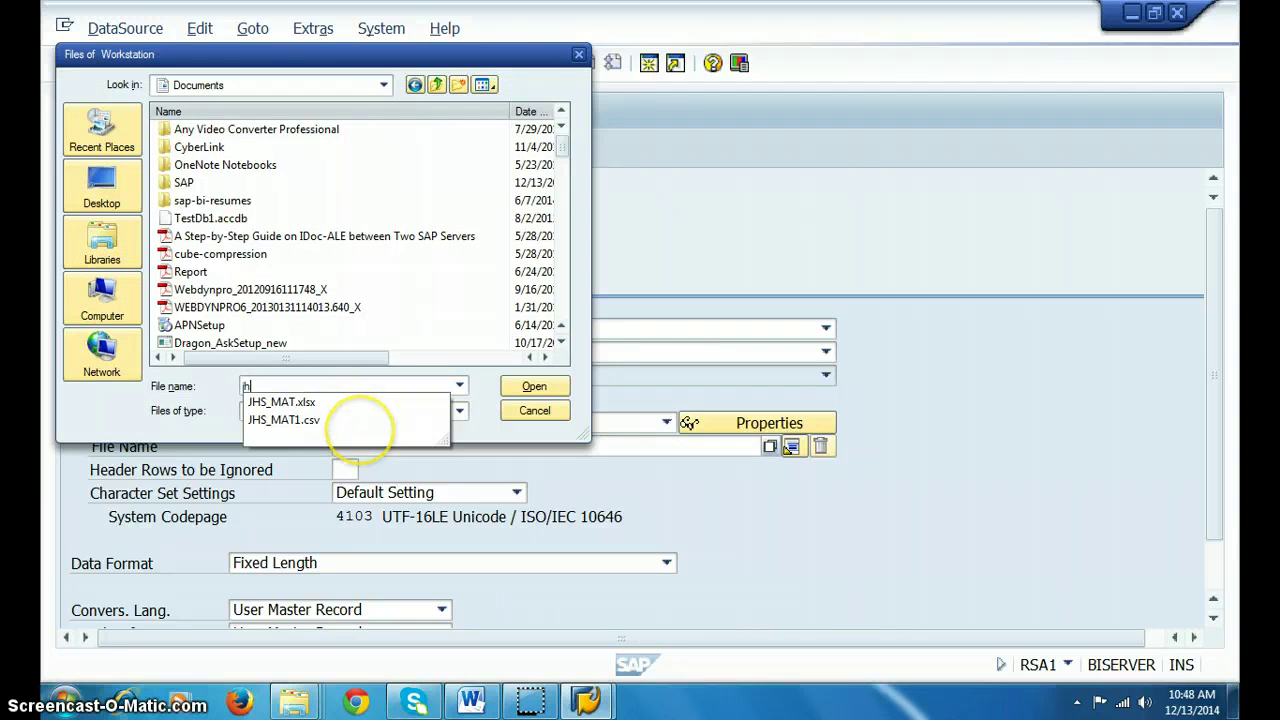
{"action": "key", "text": "Down"}
{"action": "left_click", "coordinate": [366, 420]}
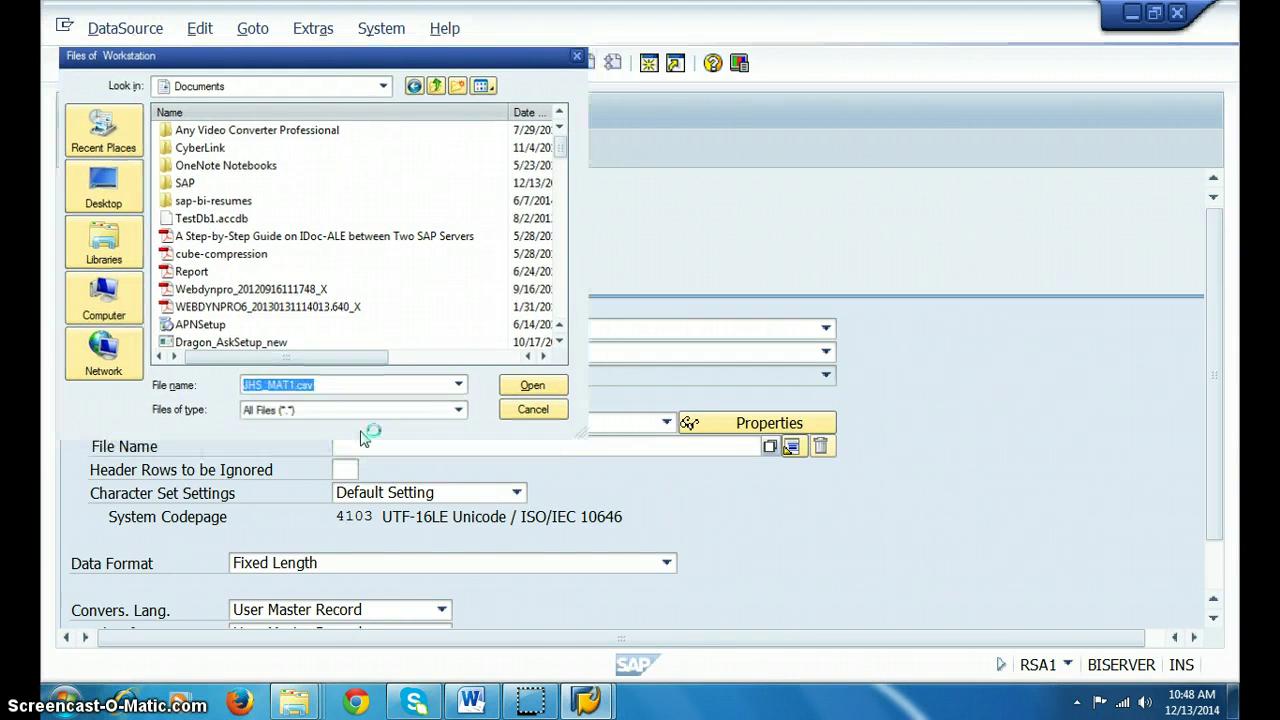
{"action": "key", "text": "Return"}
Ignore 1 header row and set the data format to Separated with Separator (for Example, CSV) with a comma as data separator
{"action": "left_click", "coordinate": [352, 470]}
{"action": "type", "text": "1"}
{"action": "left_click", "coordinate": [666, 563]}
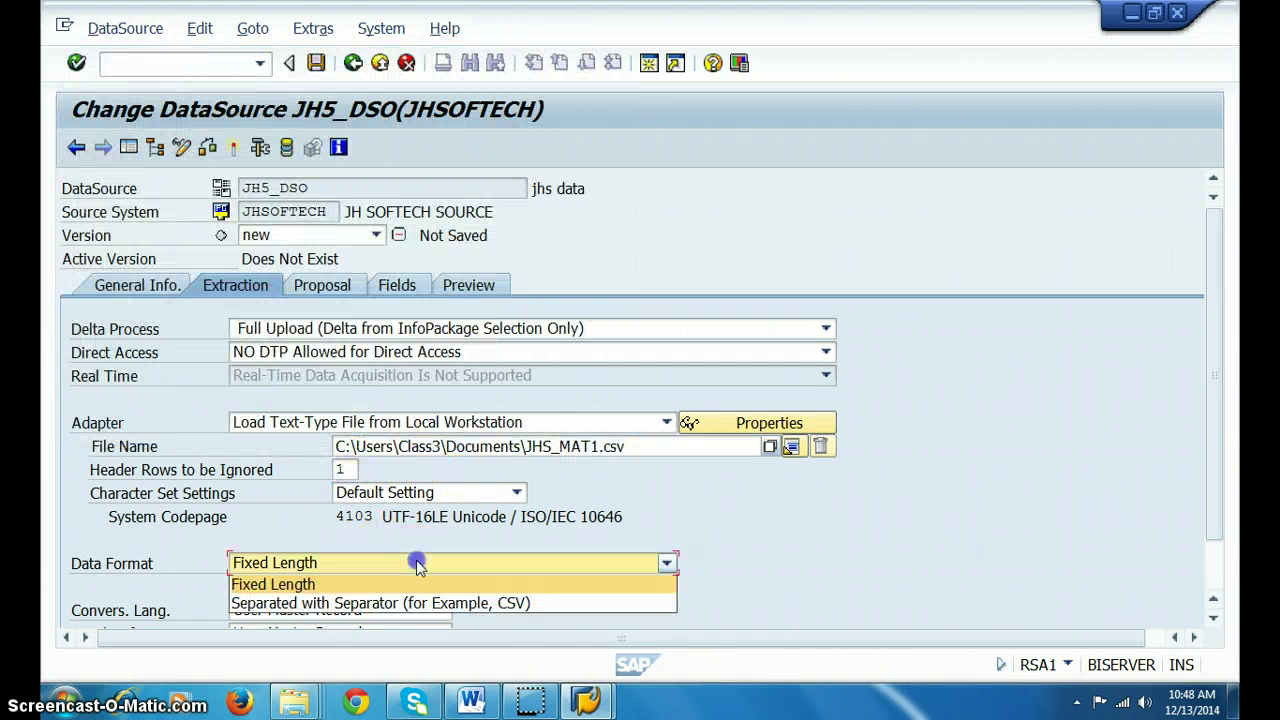
{"action": "left_click", "coordinate": [394, 601]}
{"action": "left_click", "coordinate": [346, 587]}
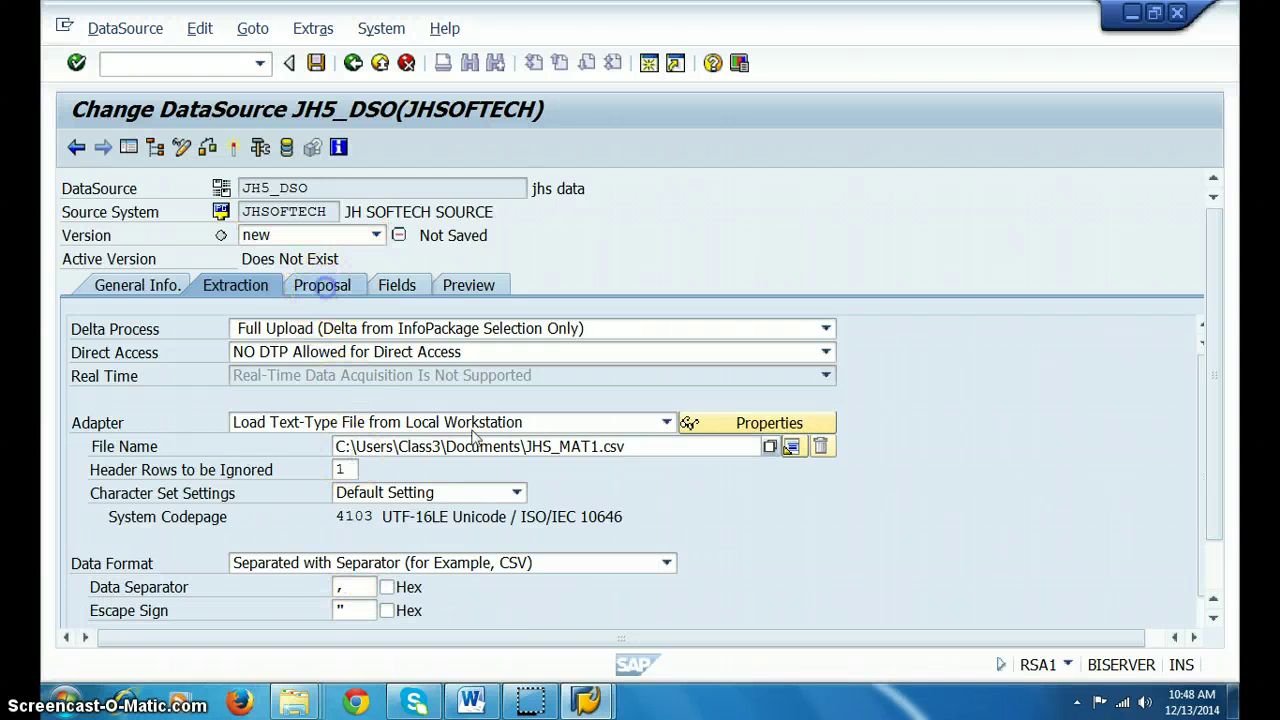
Load the example data for the field proposal, granting JHS_MAT1.csv the access option Always allow
{"action": "left_click", "coordinate": [508, 355]}
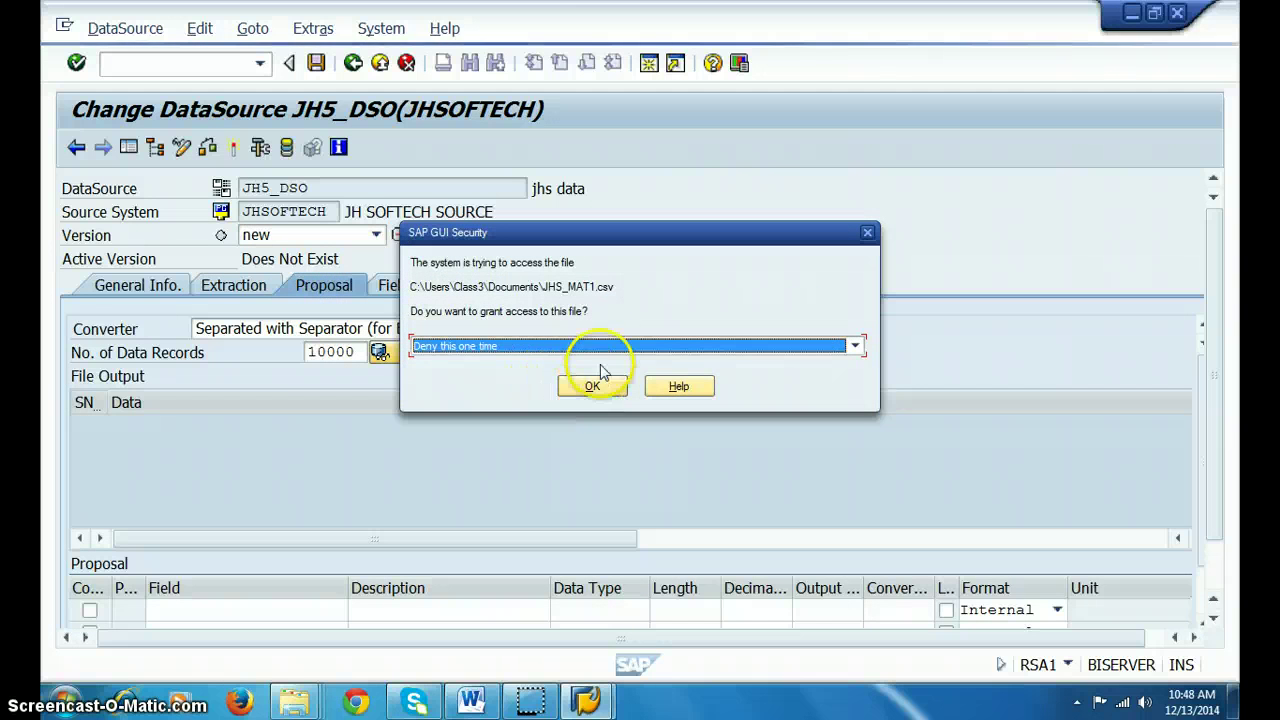
{"action": "left_click", "coordinate": [603, 346]}
{"action": "left_click", "coordinate": [470, 368]}
{"action": "left_click", "coordinate": [592, 386]}
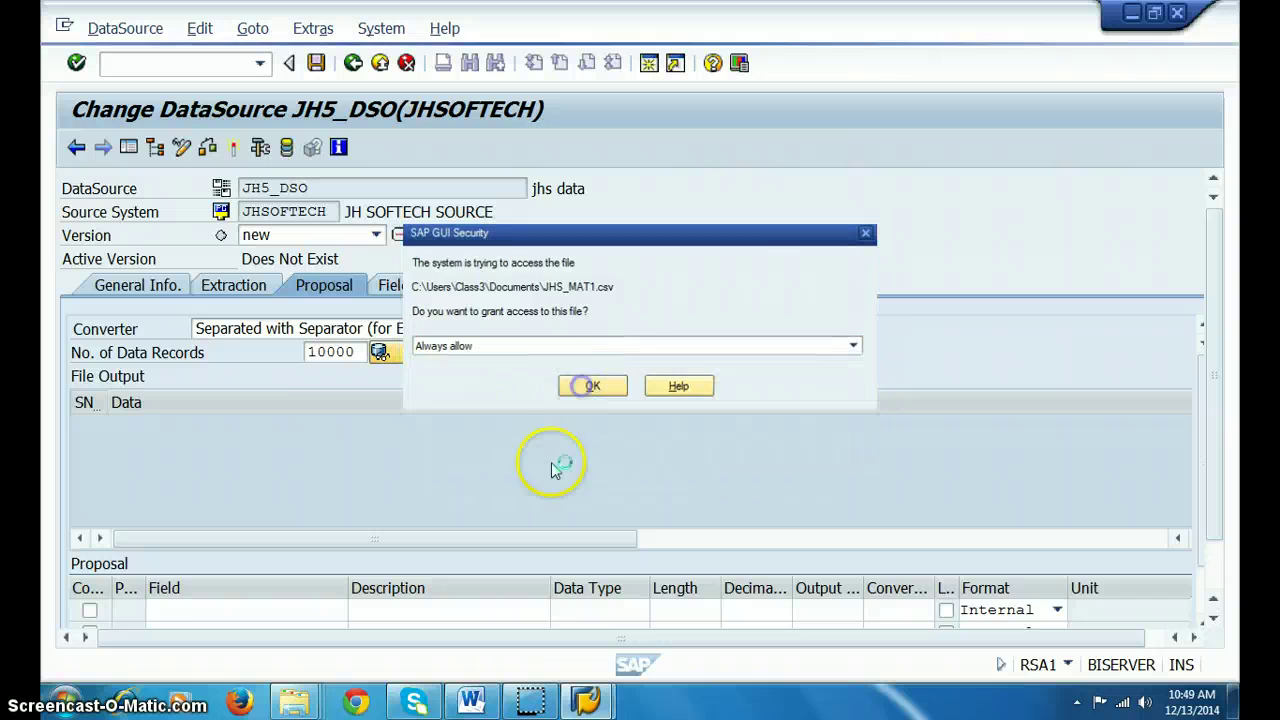
Adopt the proposed fields, activate the DataSource, and read its preview data
{"action": "left_click", "coordinate": [390, 285]}
{"action": "left_click", "coordinate": [443, 434]}
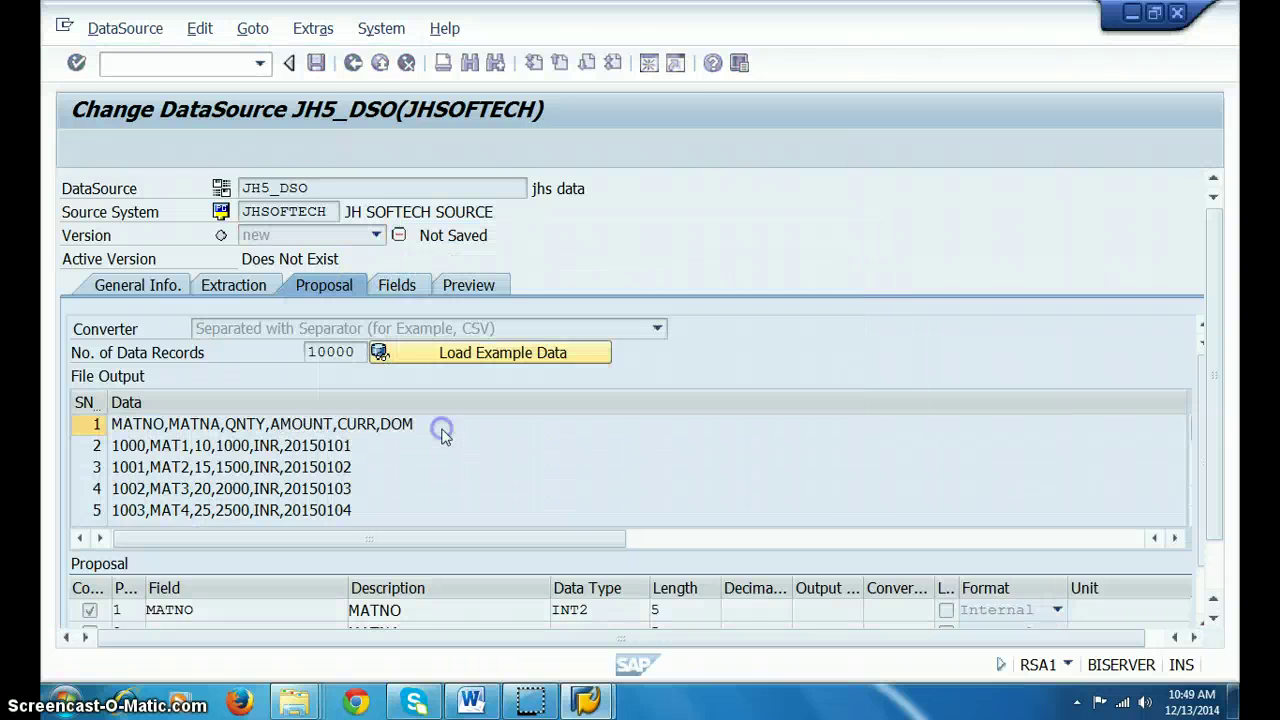
{"action": "left_click", "coordinate": [462, 285]}
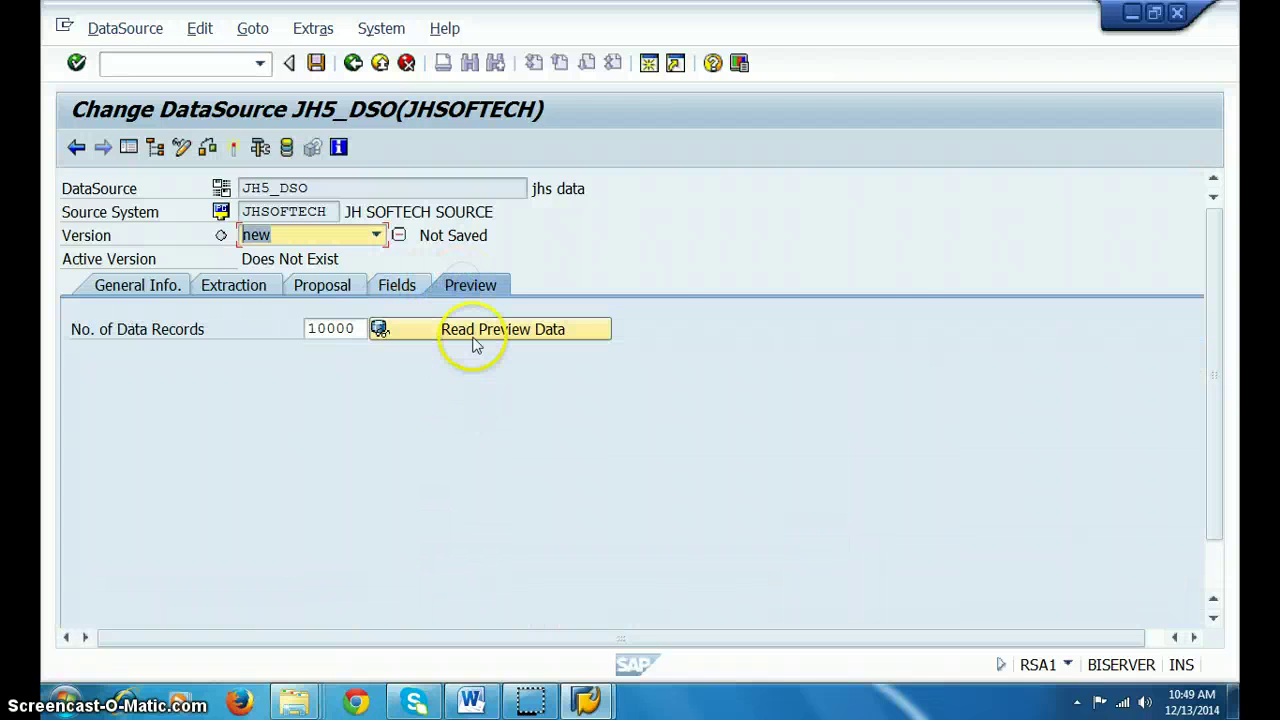
{"action": "left_click", "coordinate": [475, 330]}
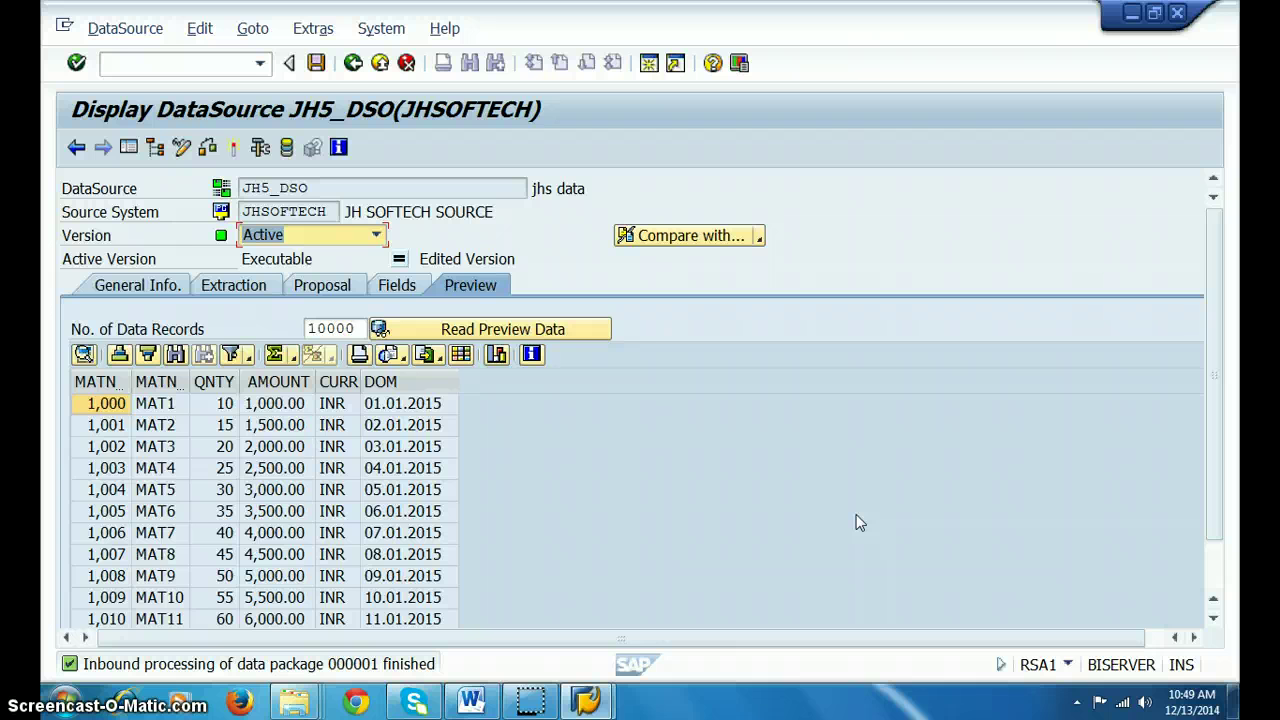
Create the InfoPackage jh5_ip for the jhs data DataSource and start its data load immediately
{"action": "left_click", "coordinate": [127, 148]}
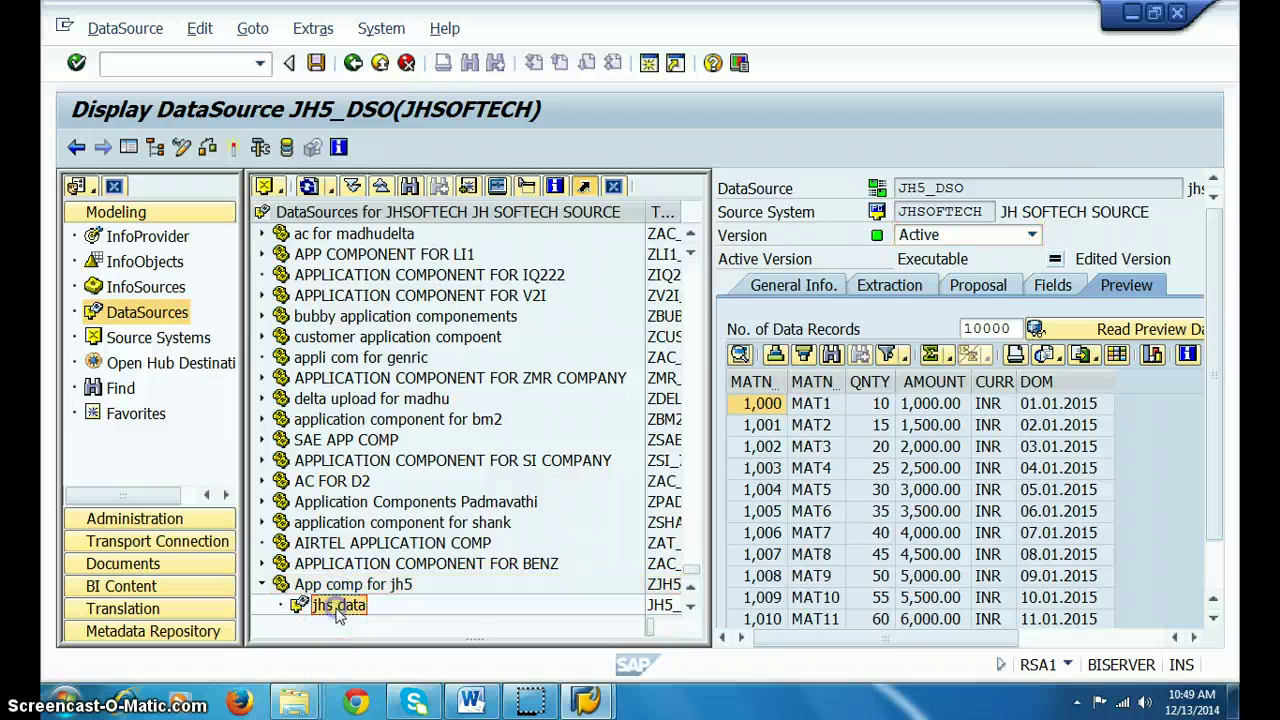
{"action": "right_click", "coordinate": [345, 606]}
{"action": "left_click", "coordinate": [402, 592]}
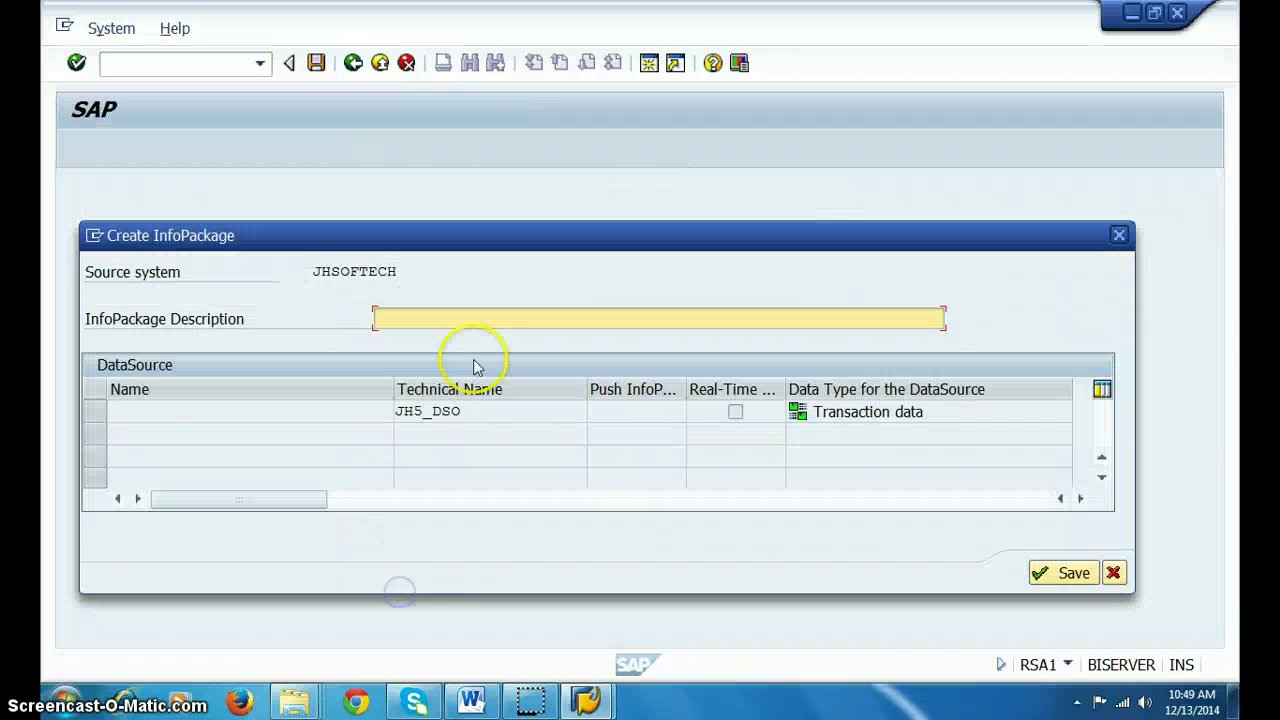
{"action": "type", "text": "jh5_ip"}
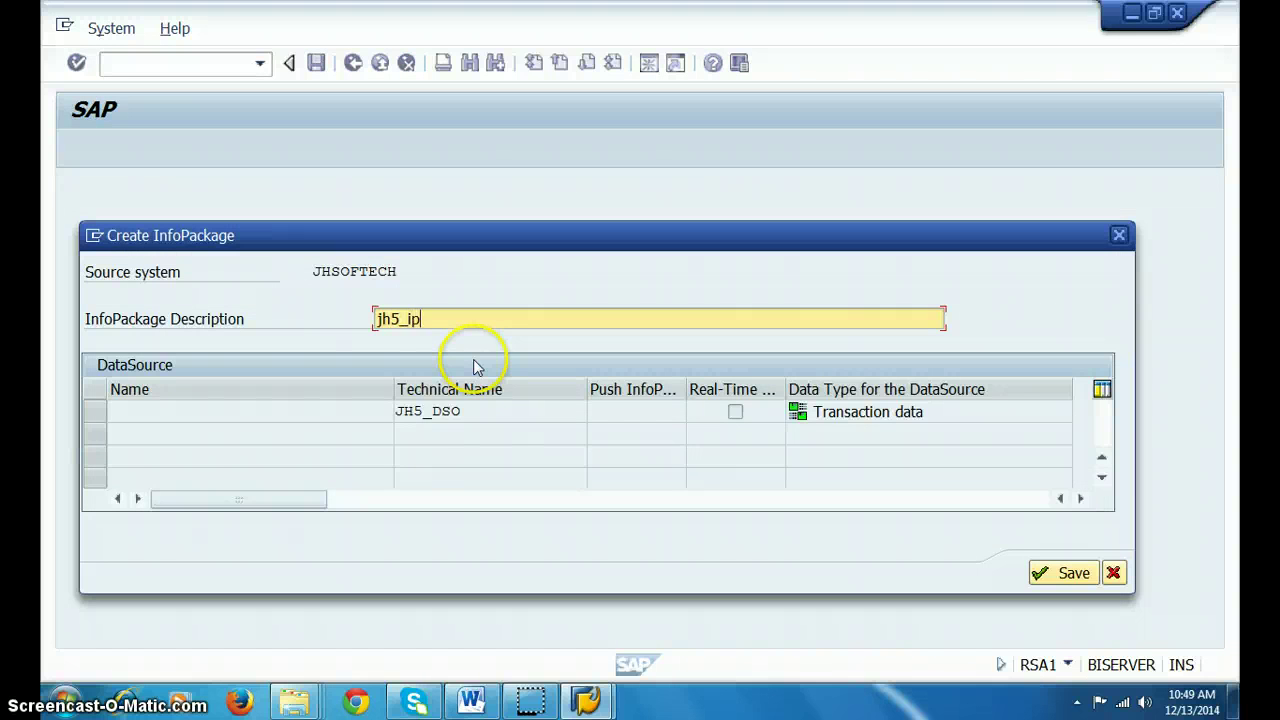
{"action": "key", "text": "Return"}
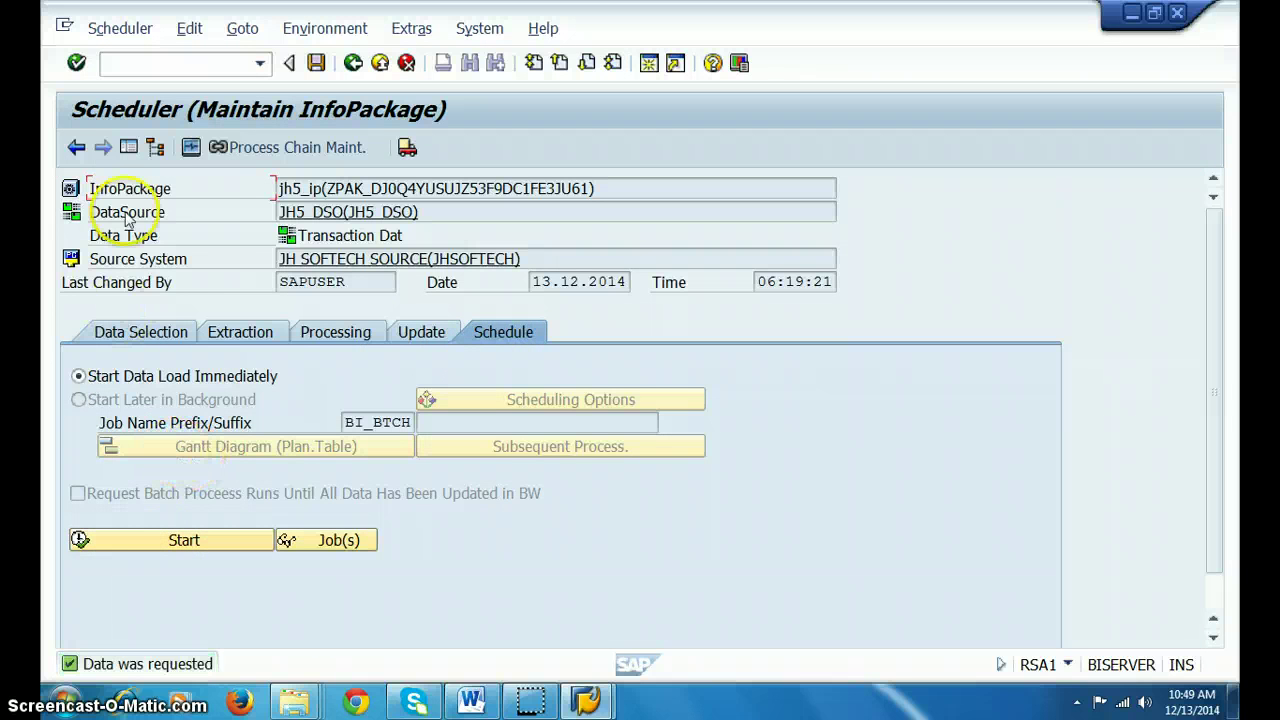
Examine the load request's status in the monitor and its PSA records, and return to the DataSource display
{"action": "left_click", "coordinate": [191, 147]}
{"action": "left_click", "coordinate": [240, 289]}
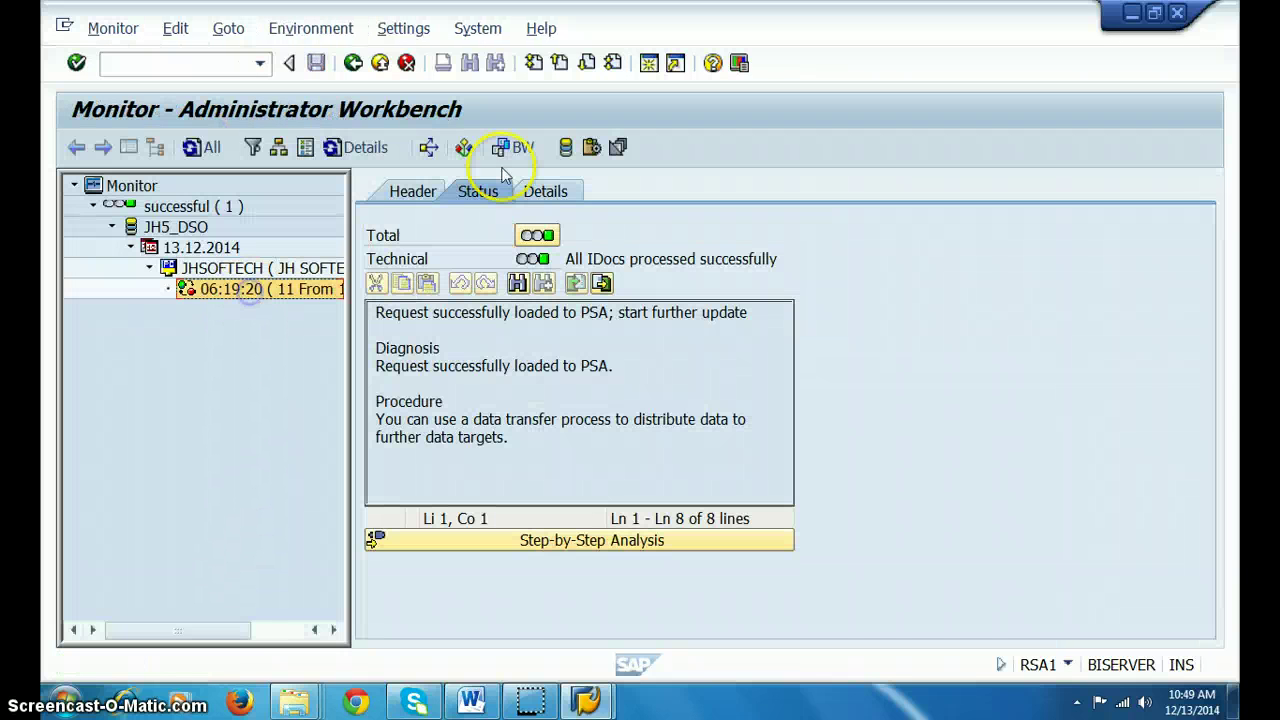
{"action": "left_click", "coordinate": [566, 147]}
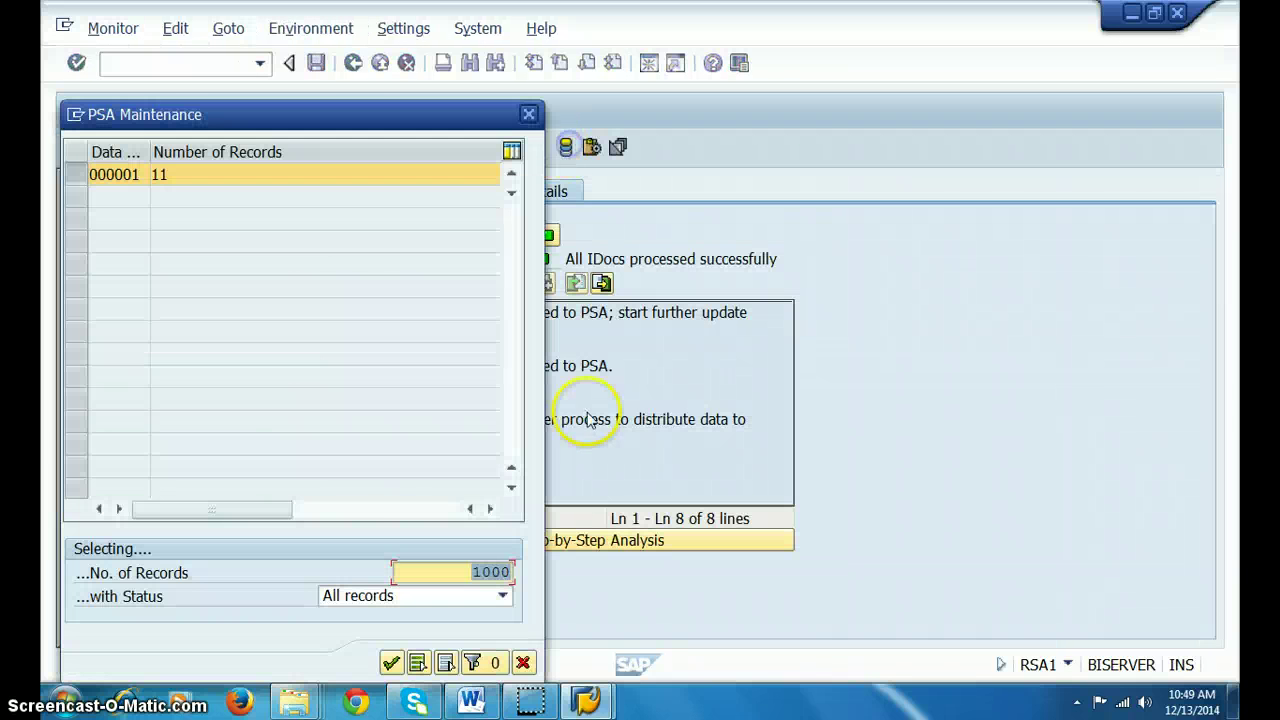
{"action": "left_click", "coordinate": [391, 663]}
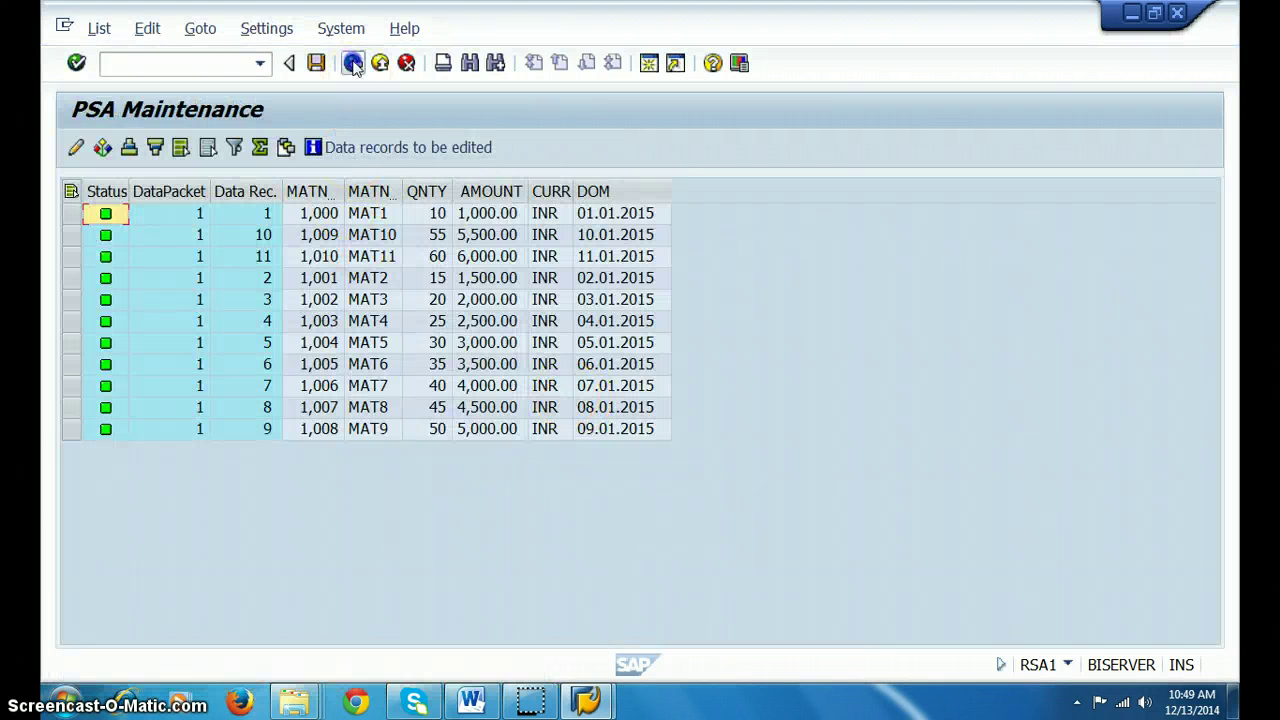
{"action": "left_click", "coordinate": [353, 63]}
{"action": "left_click", "coordinate": [353, 63]}
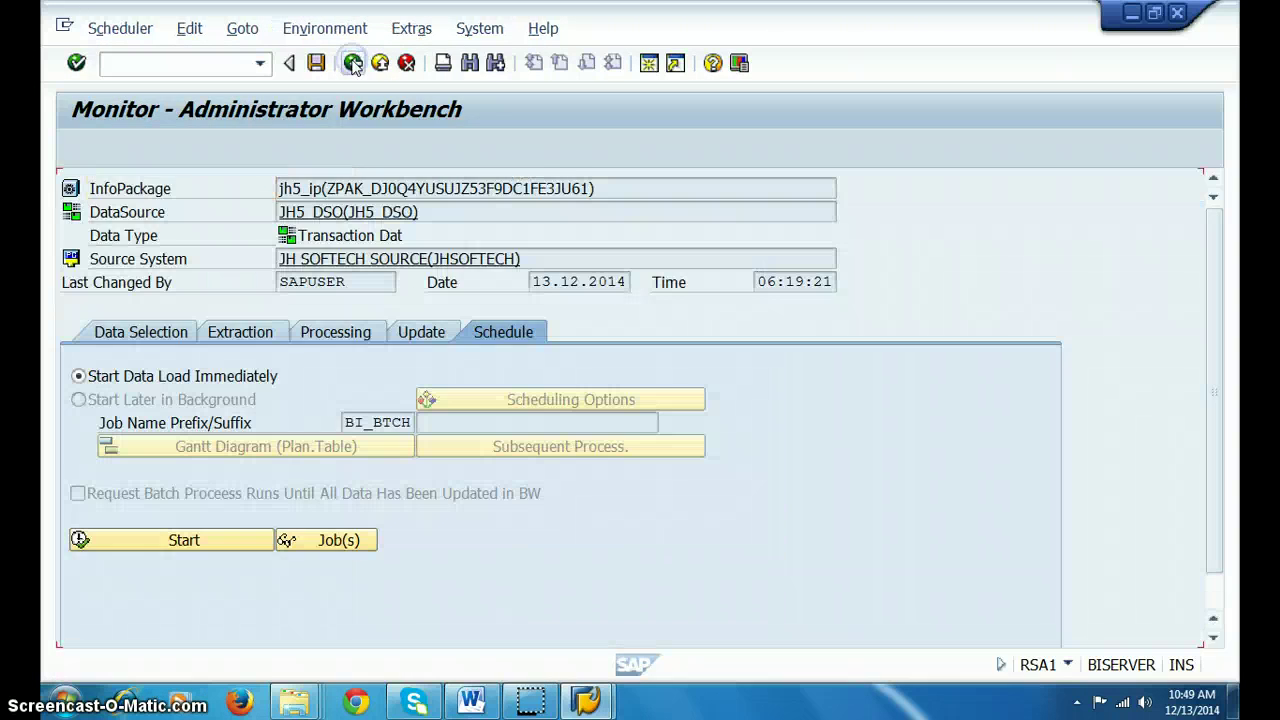
{"action": "left_click", "coordinate": [353, 63]}
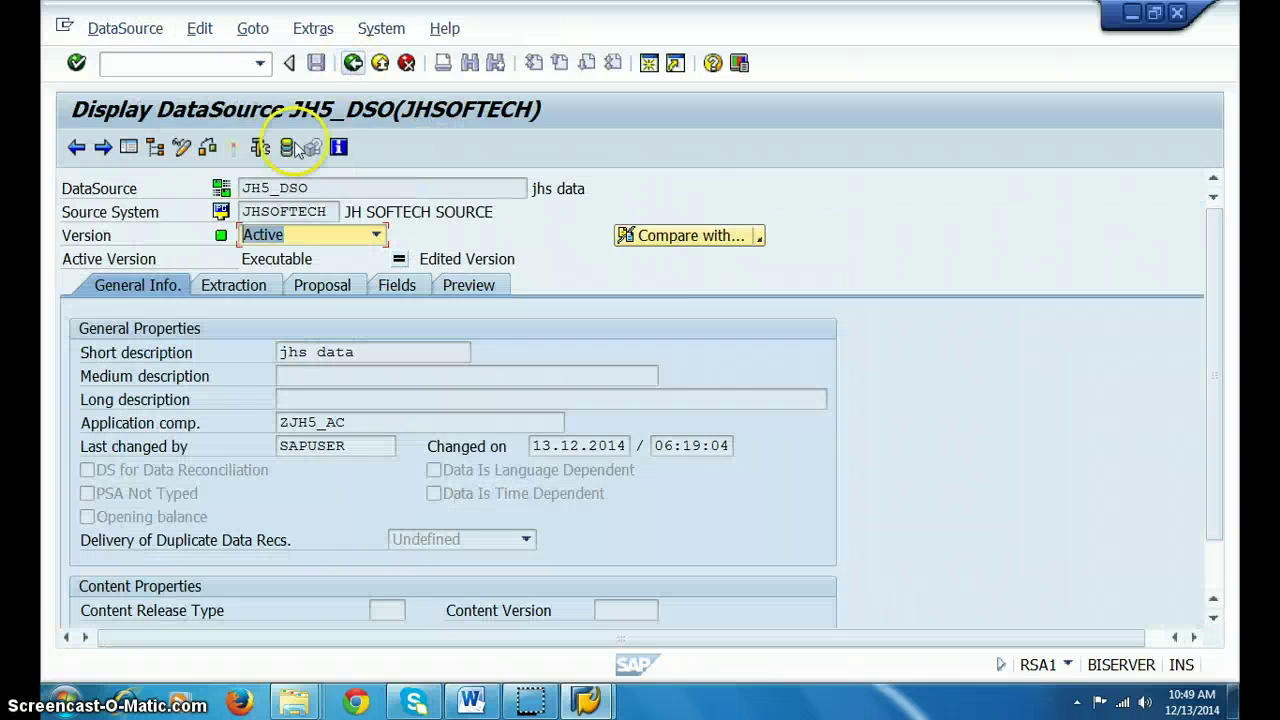
Start a transformation for the DataStore object dso for JH5 with DataSource as the source object type
{"action": "left_click", "coordinate": [128, 147]}
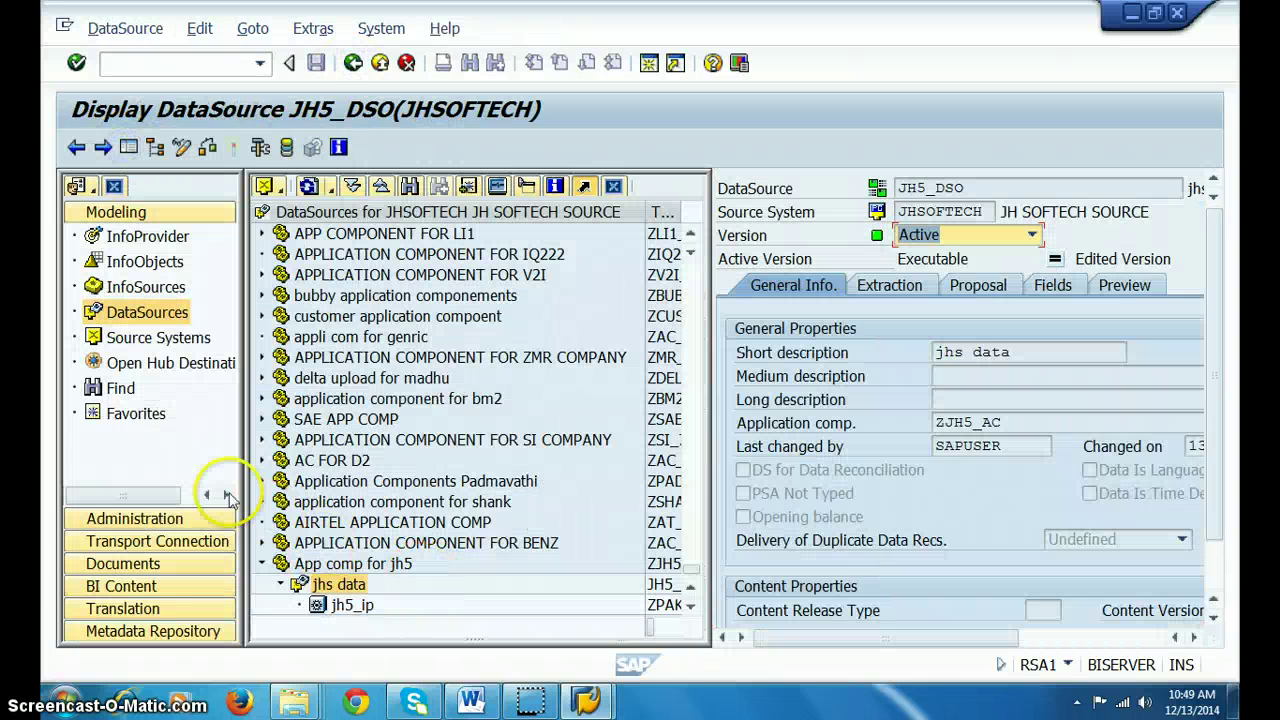
{"action": "left_click", "coordinate": [150, 238]}
{"action": "left_click", "coordinate": [350, 606]}
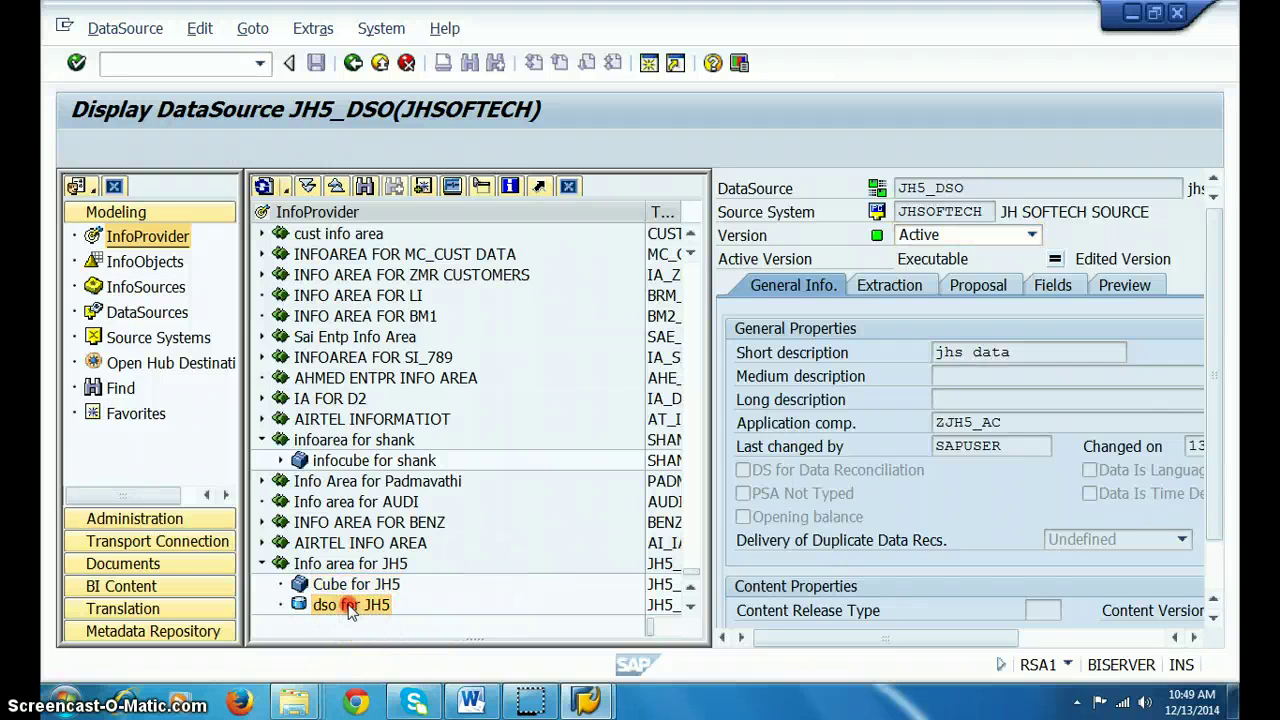
{"action": "right_click", "coordinate": [348, 606]}
{"action": "left_click", "coordinate": [440, 509]}
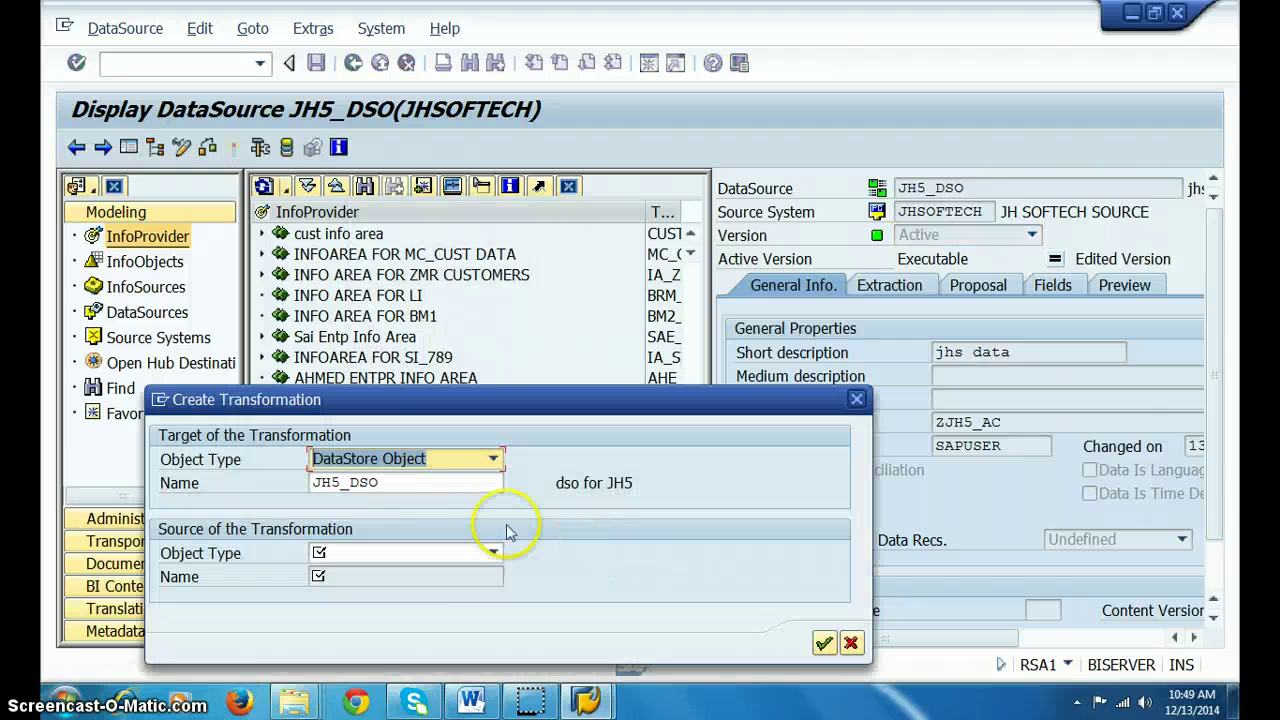
{"action": "left_click", "coordinate": [433, 556]}
{"action": "left_click", "coordinate": [375, 572]}
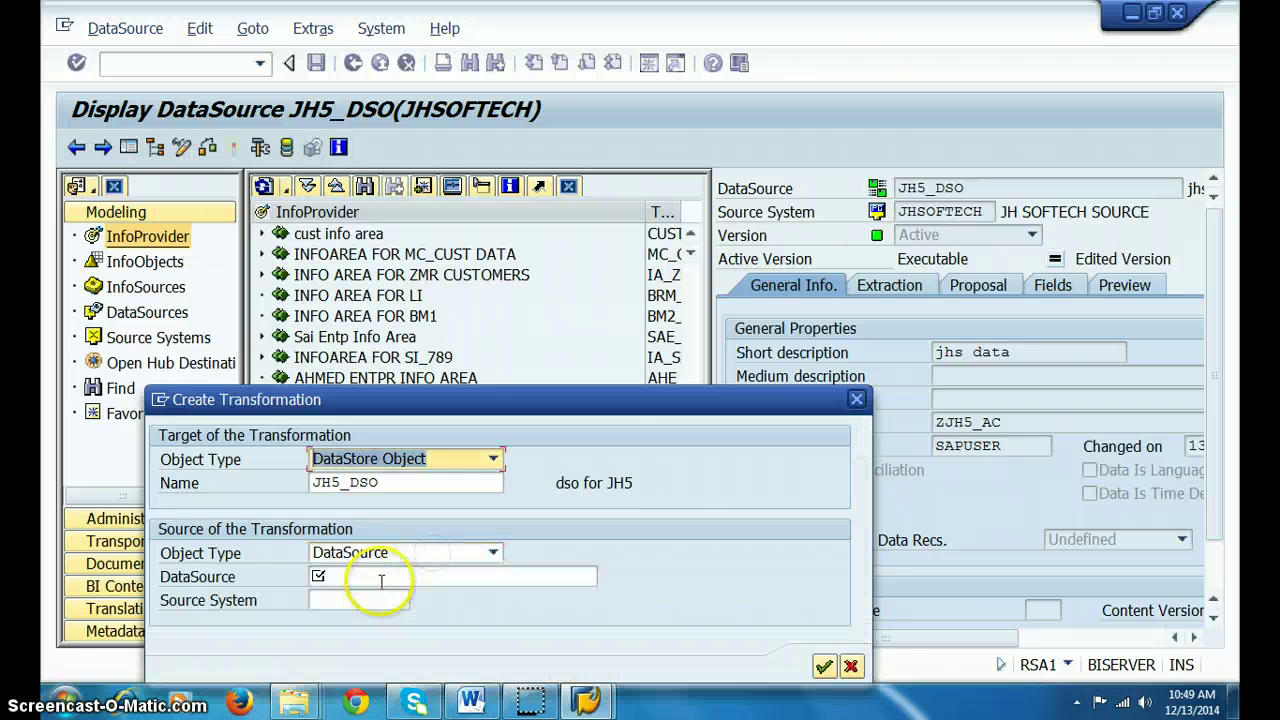
Try to create the transformation from DataSource jh5_ds with source system JHSOFTECH
{"action": "type", "text": "jhs"}
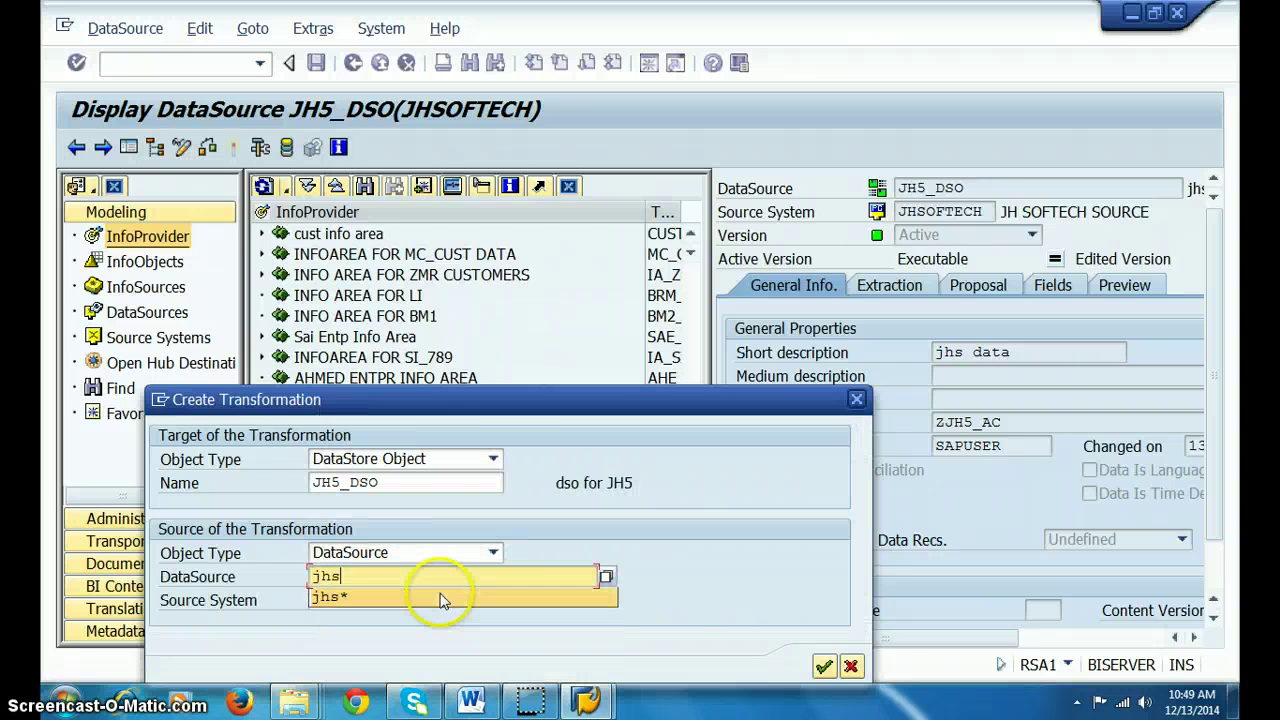
{"action": "key", "text": "BackSpace"}
{"action": "type", "text": "5_ds"}
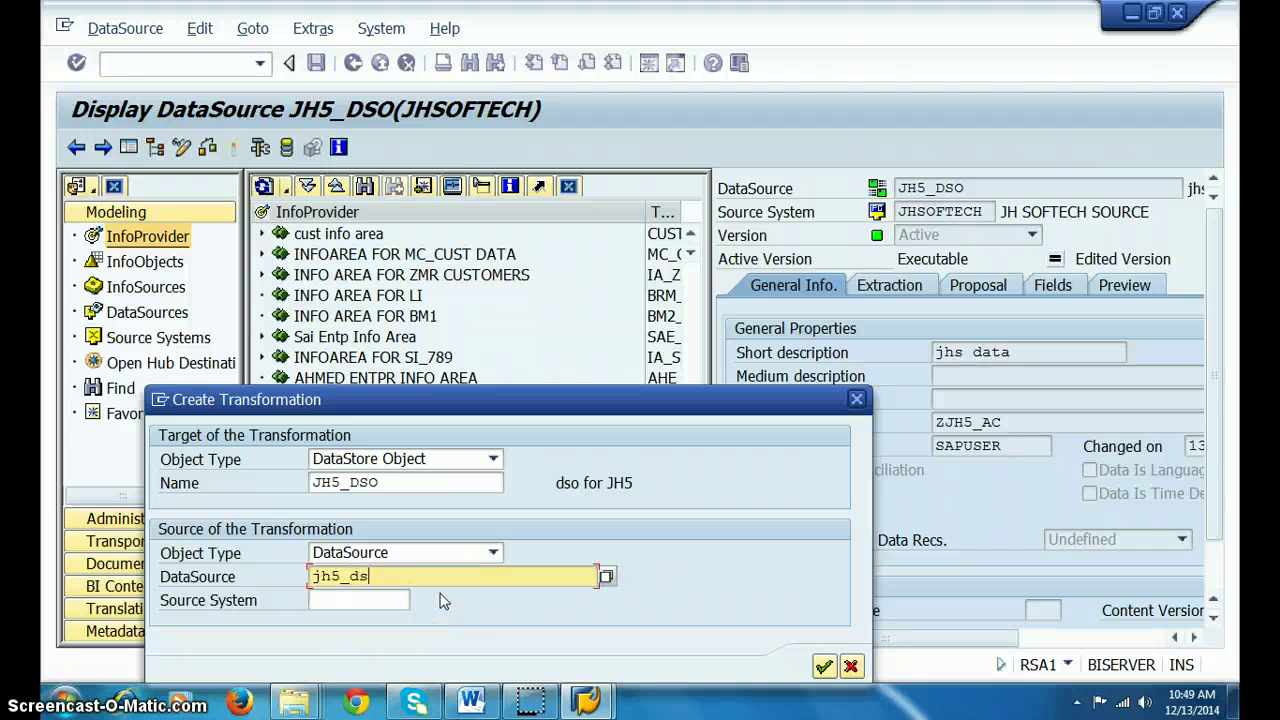
{"action": "key", "text": "Tab"}
{"action": "key", "text": "Down"}
{"action": "key", "text": "Return"}
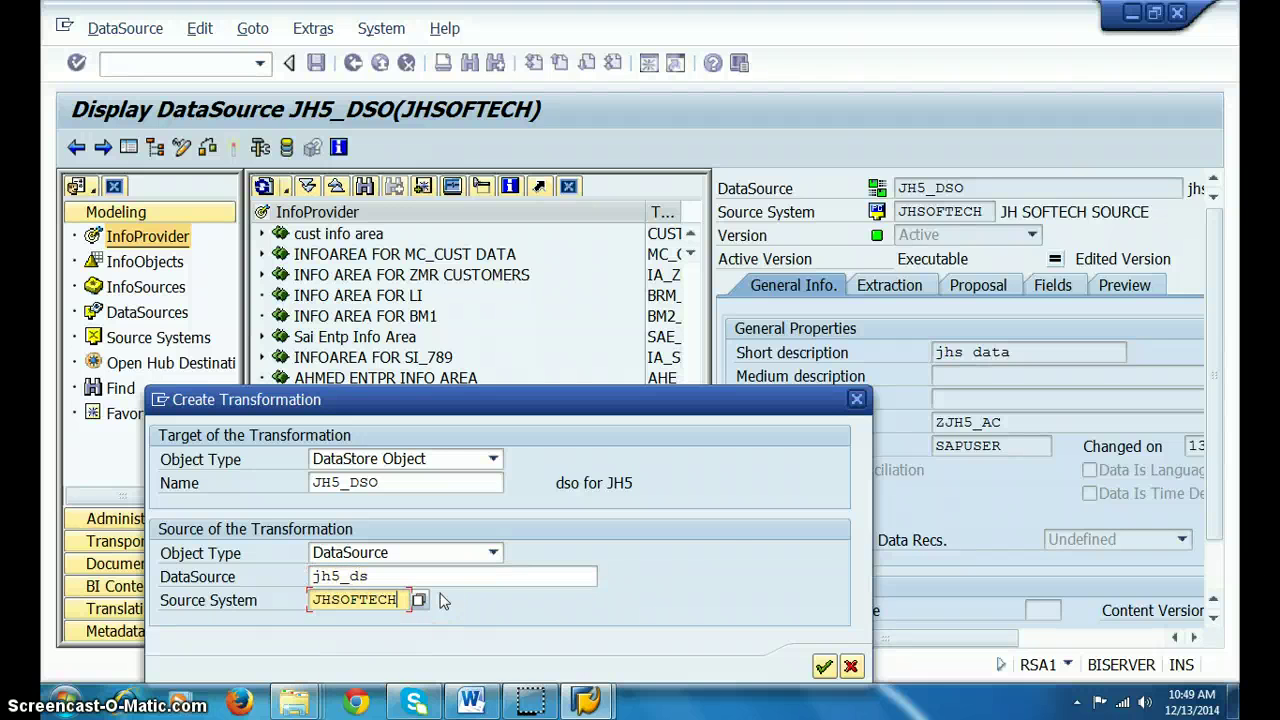
{"action": "key", "text": "Return"}
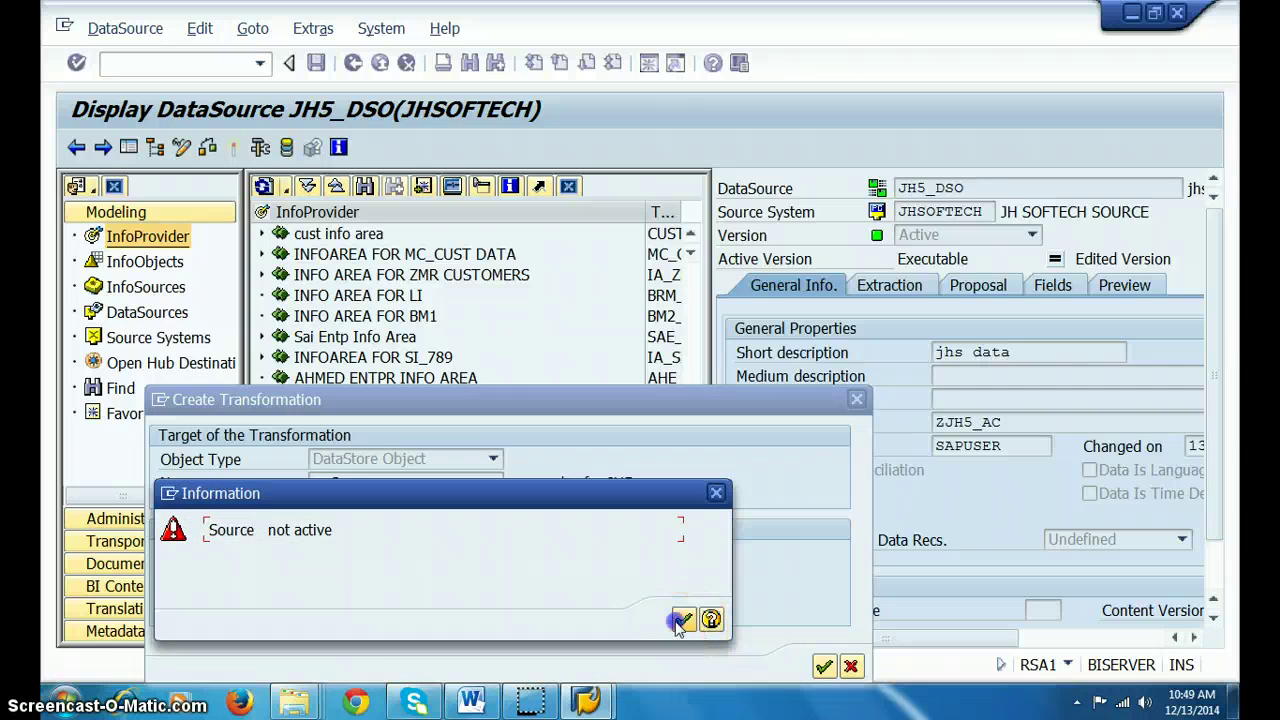
{"action": "left_click", "coordinate": [682, 621]}
Search for DataSources matching JH5*, choose JH5_DSO as the source, and create the transformation
{"action": "left_click", "coordinate": [402, 576]}
{"action": "key", "text": "BackSpace"}
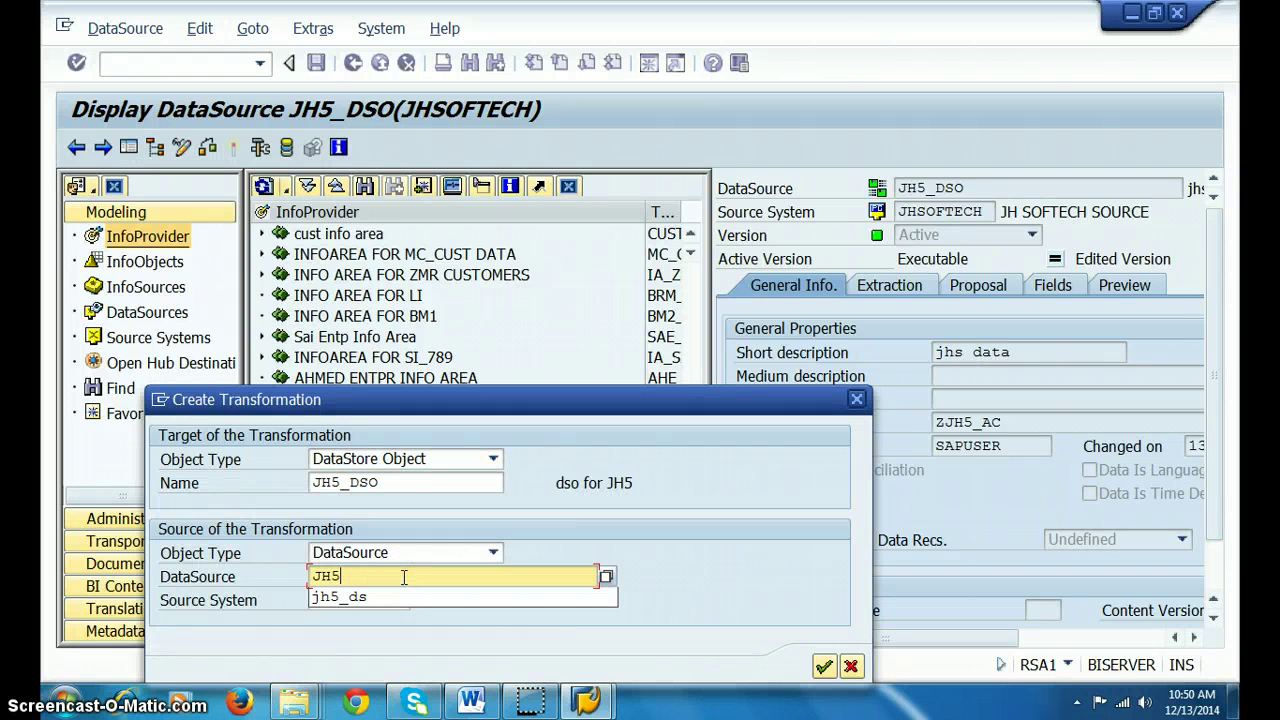
{"action": "type", "text": "*"}
{"action": "key", "text": "Return"}
{"action": "key", "text": "F4"}
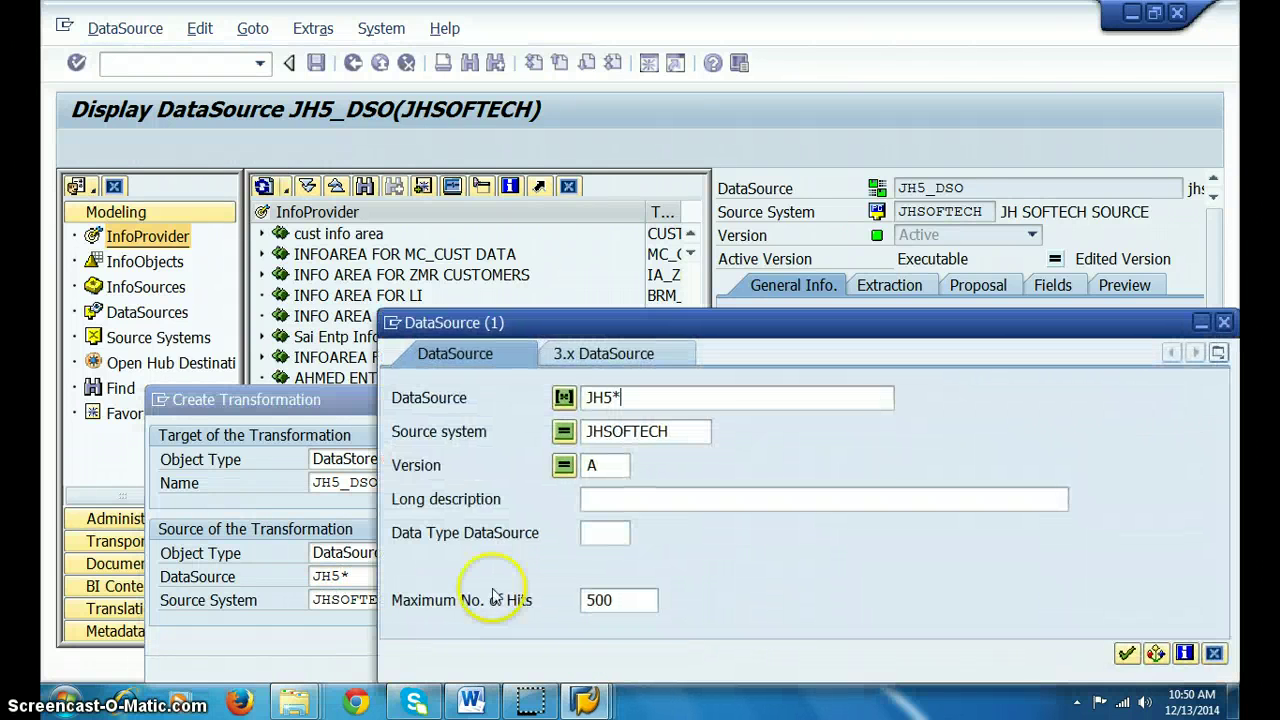
{"action": "key", "text": "Return"}
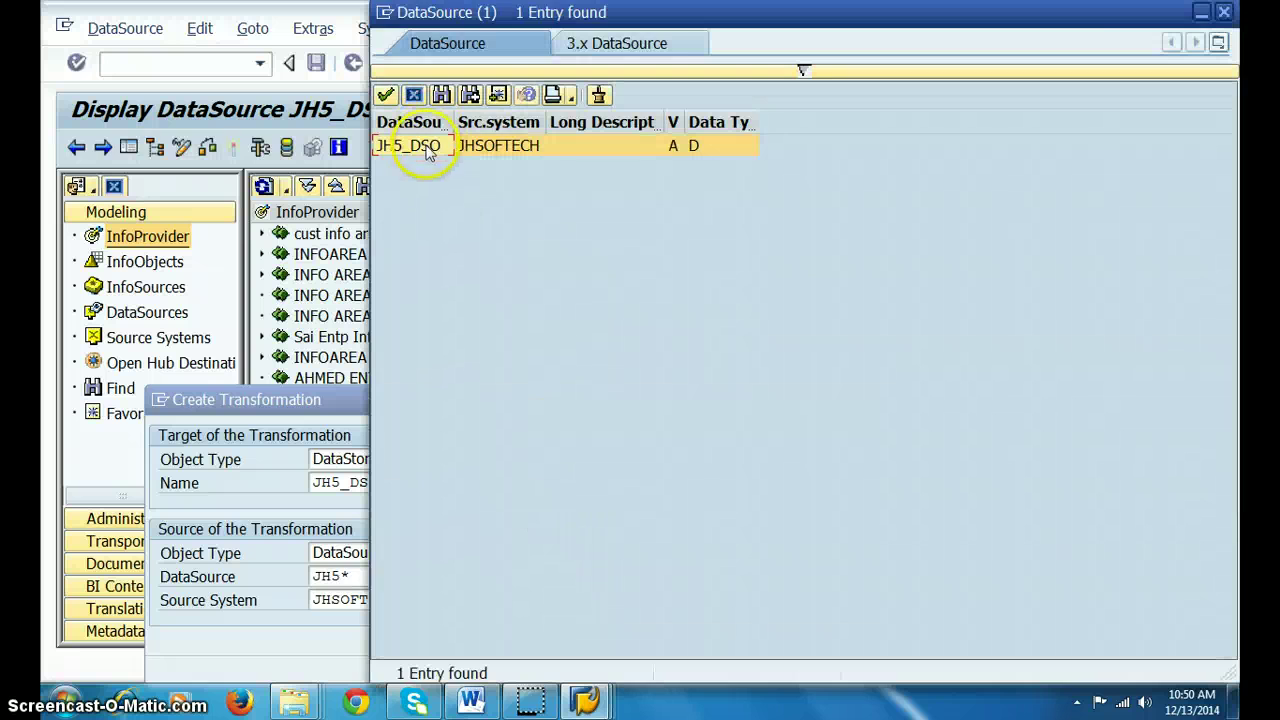
{"action": "double_click", "coordinate": [410, 145]}
{"action": "left_click", "coordinate": [824, 670]}
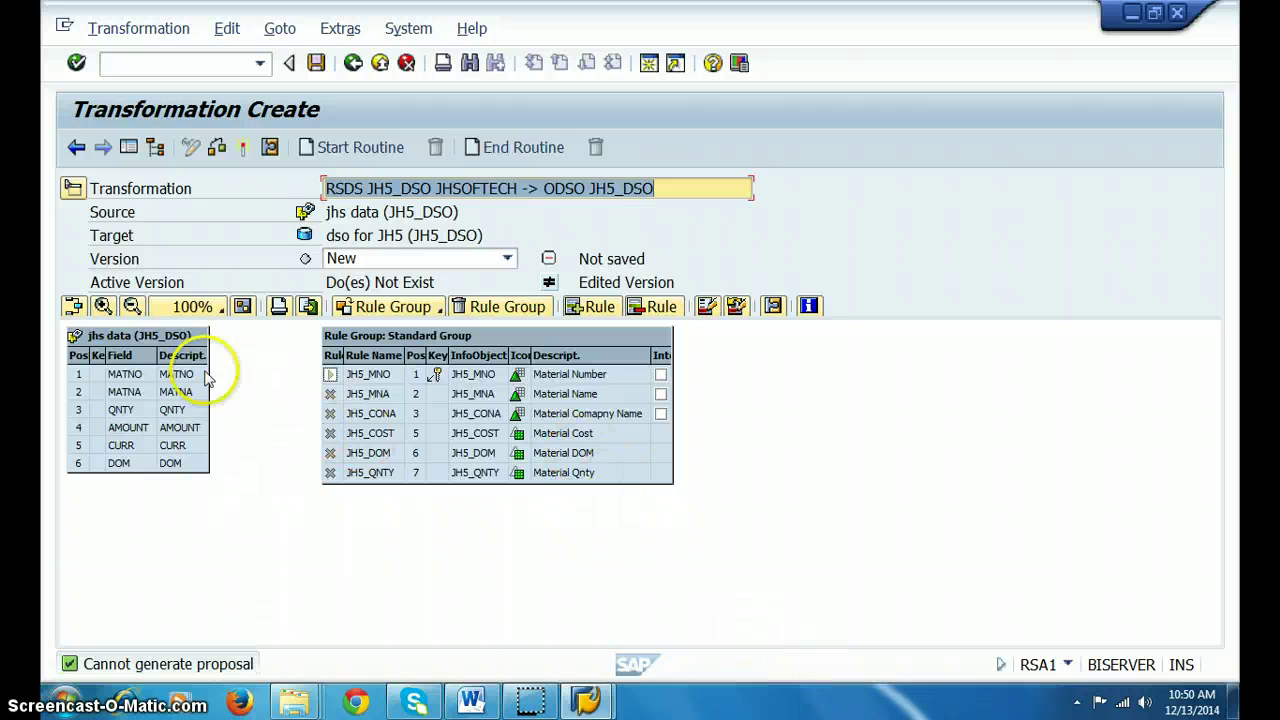
Map the source fields MATNO to JH5_MNO, MATNA to JH5_MNA, and QNTY to JH5_QNTY in the standard rule group
{"action": "left_click_drag", "start_coordinate": [198, 372], "coordinate": [203, 368]}
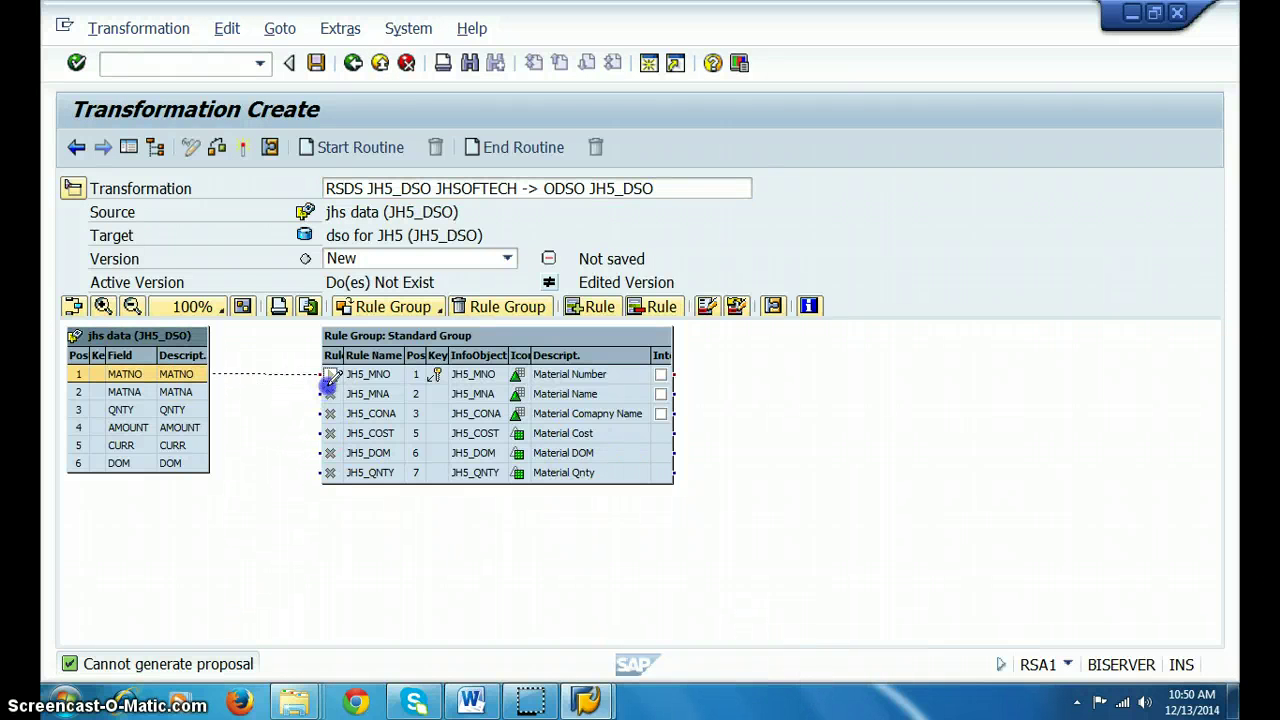
{"action": "left_click_drag", "start_coordinate": [330, 378], "coordinate": [330, 376]}
{"action": "left_click_drag", "start_coordinate": [185, 392], "coordinate": [193, 388]}
{"action": "left_click_drag", "start_coordinate": [345, 392], "coordinate": [345, 392]}
{"action": "left_click_drag", "start_coordinate": [192, 410], "coordinate": [263, 412]}
{"action": "left_click_drag", "start_coordinate": [338, 474], "coordinate": [338, 474]}
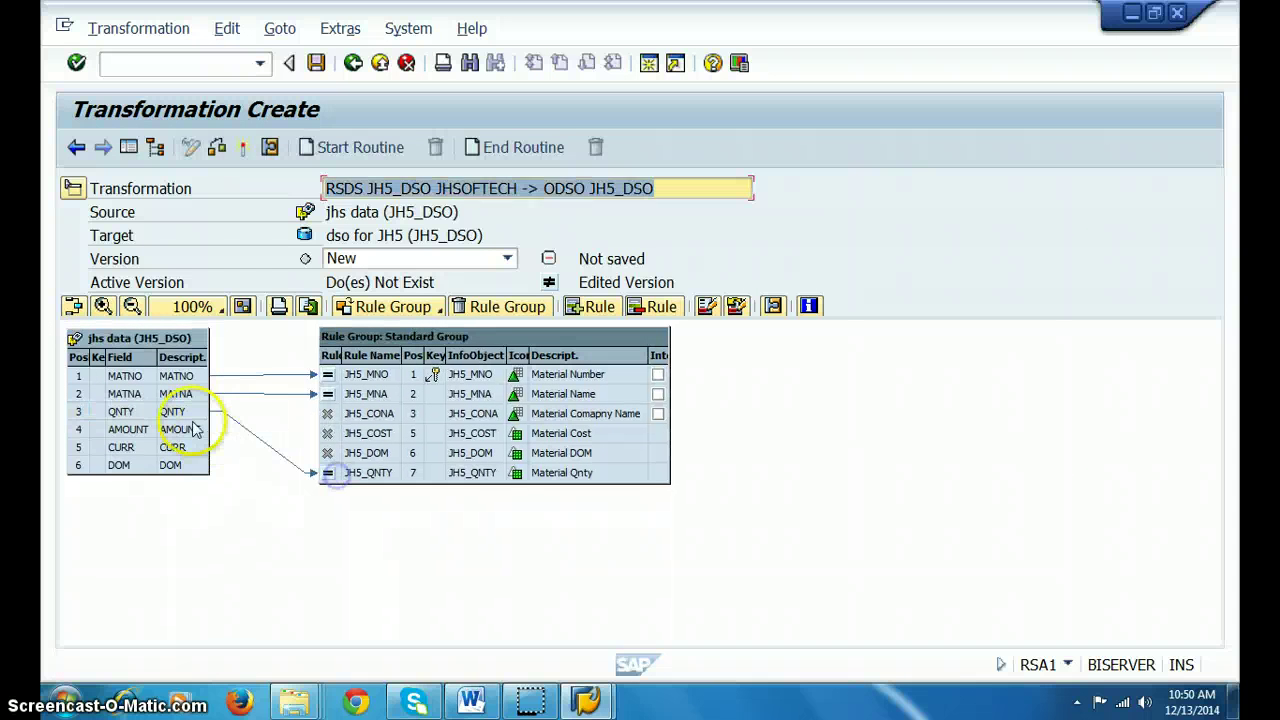
Map the source fields AMOUNT to JH5_COST and DOM to JH5_DOM in the transformation
{"action": "left_click_drag", "start_coordinate": [195, 429], "coordinate": [248, 432]}
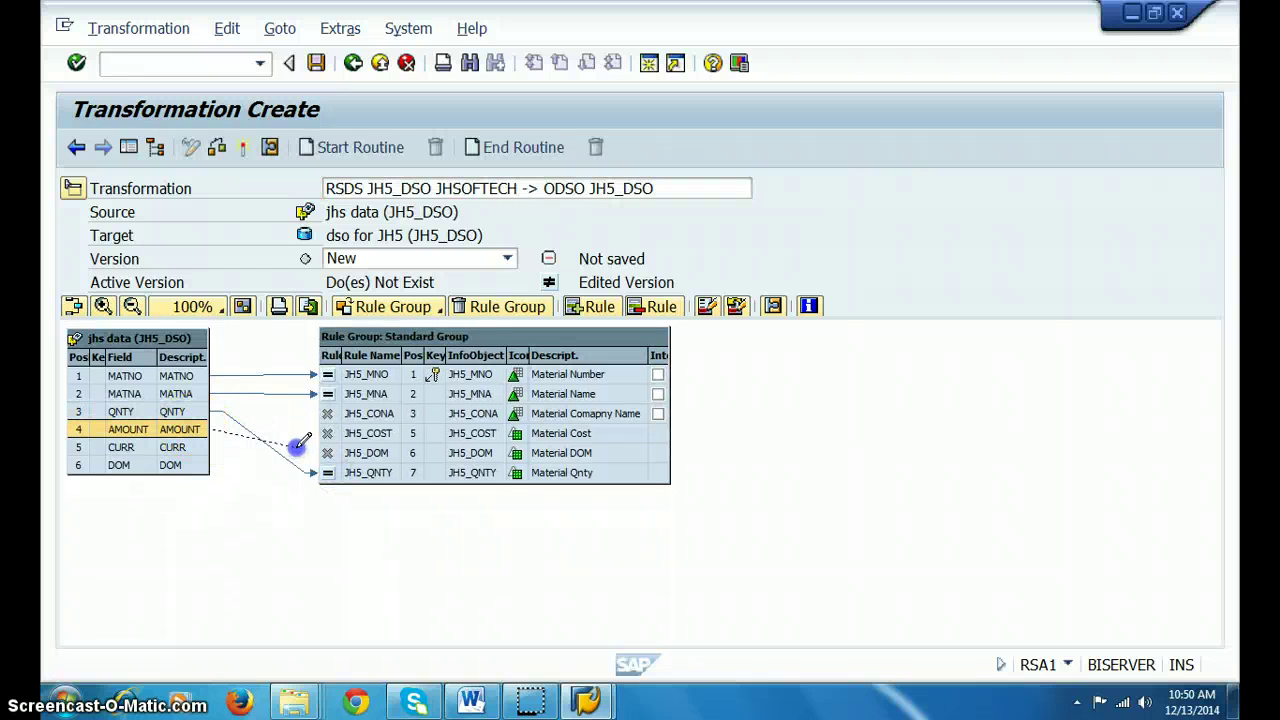
{"action": "left_click_drag", "start_coordinate": [325, 436], "coordinate": [330, 433]}
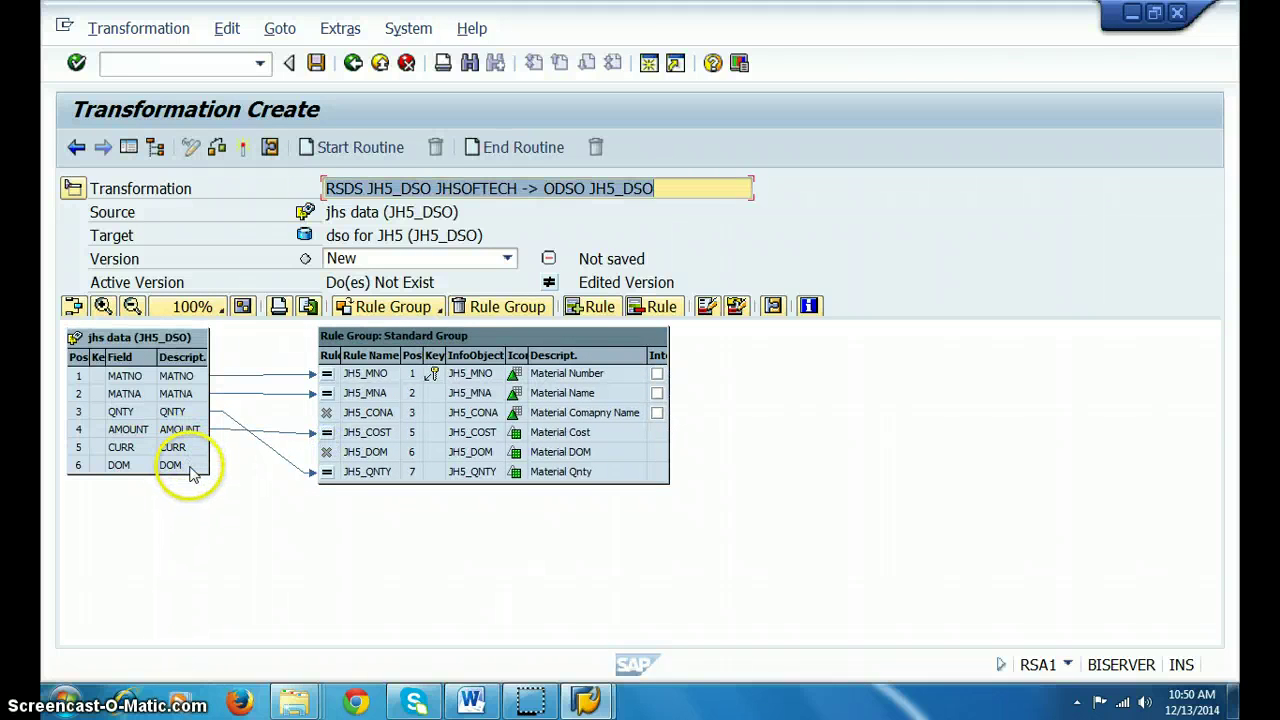
{"action": "left_click_drag", "start_coordinate": [193, 474], "coordinate": [326, 452]}
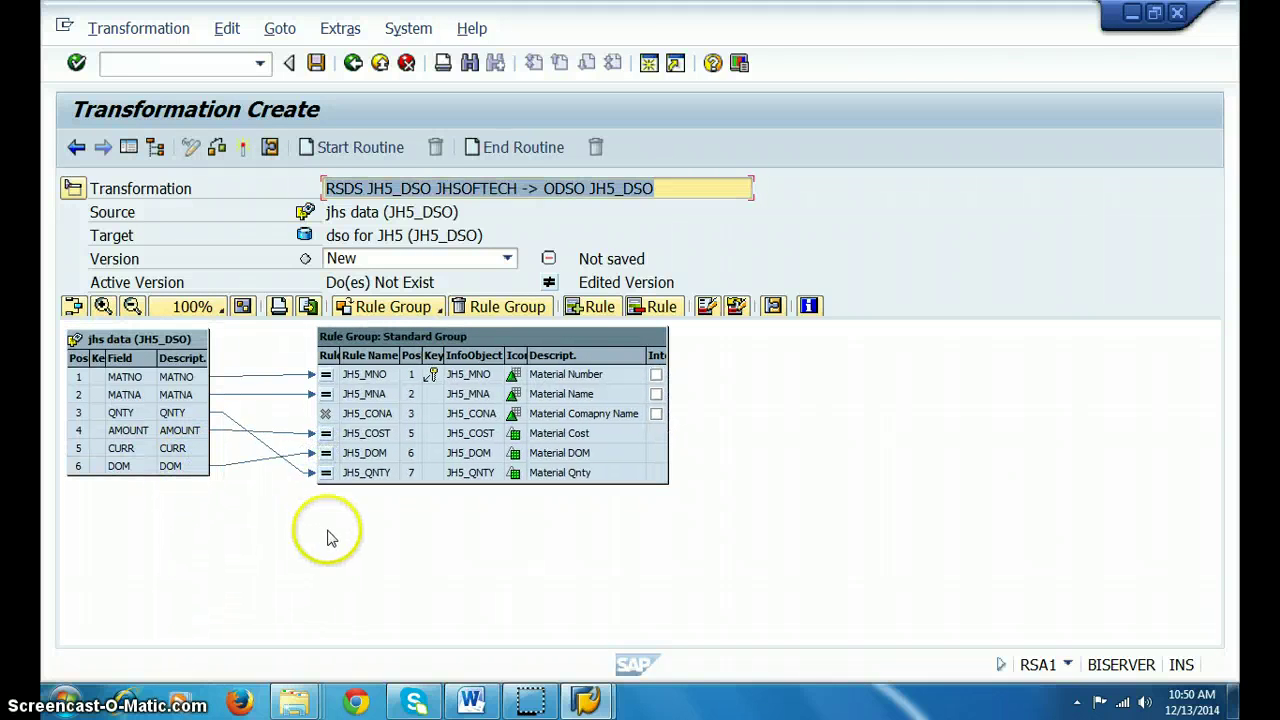
Change the JH5_CONA rule type to Constant with the value JHSOFTECH and transfer the values
{"action": "double_click", "coordinate": [327, 416]}
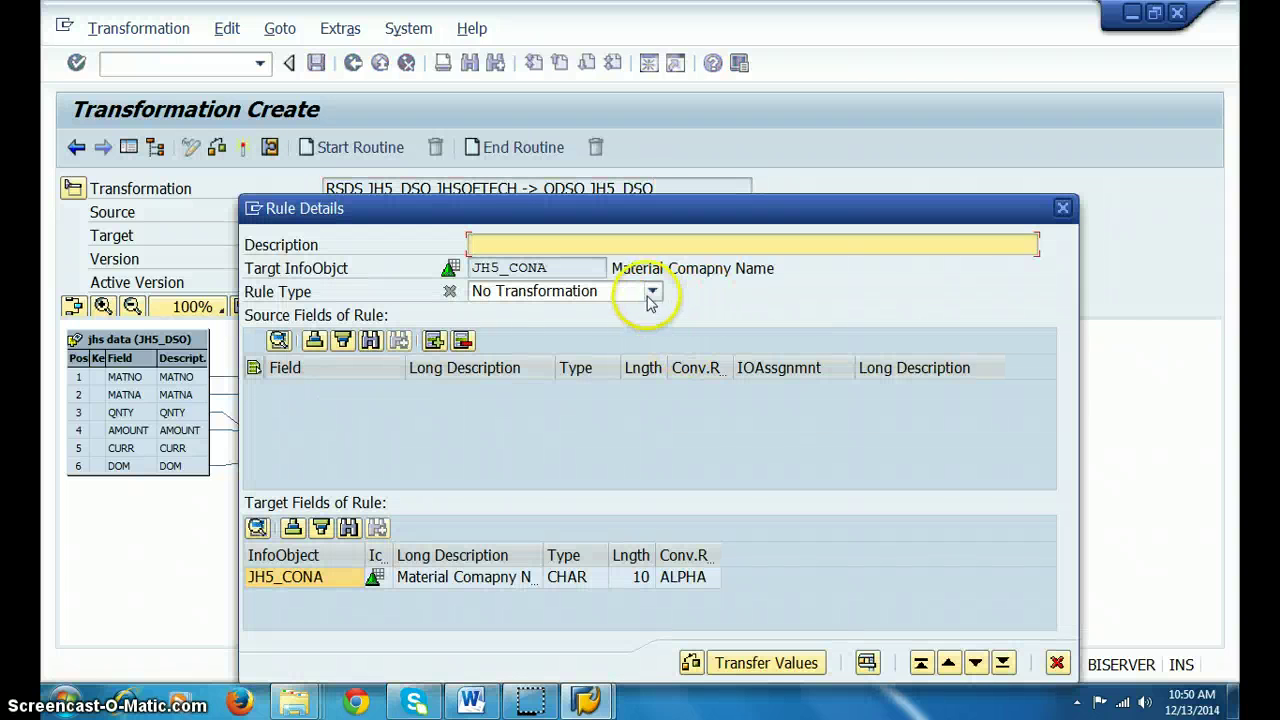
{"action": "left_click", "coordinate": [651, 291]}
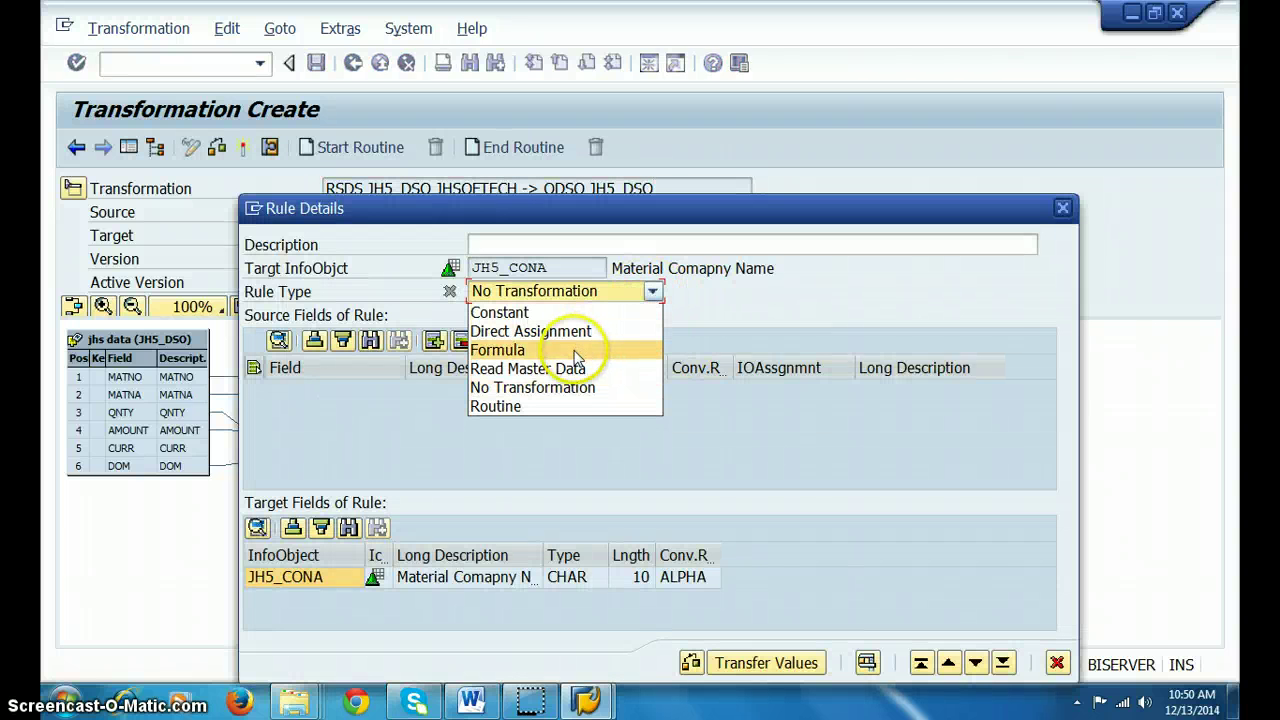
{"action": "left_click", "coordinate": [510, 312]}
{"action": "left_click", "coordinate": [885, 292]}
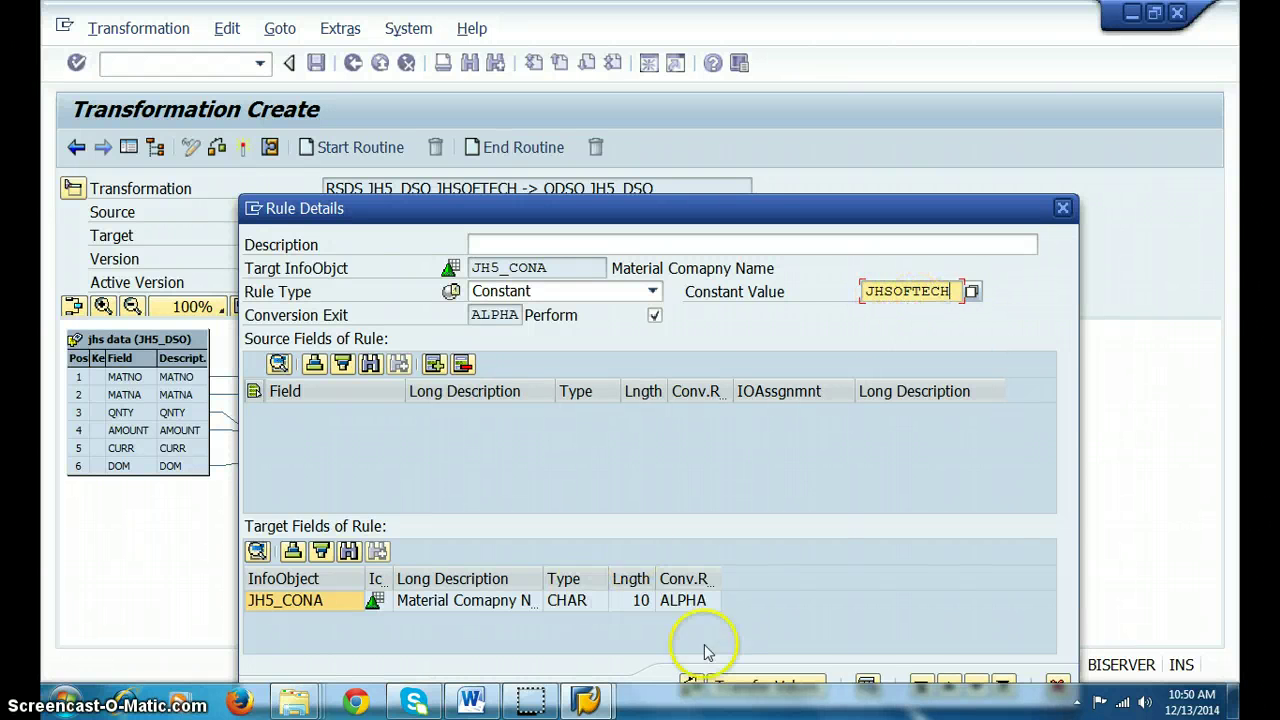
{"action": "left_click_drag", "start_coordinate": [751, 211], "coordinate": [734, 125]}
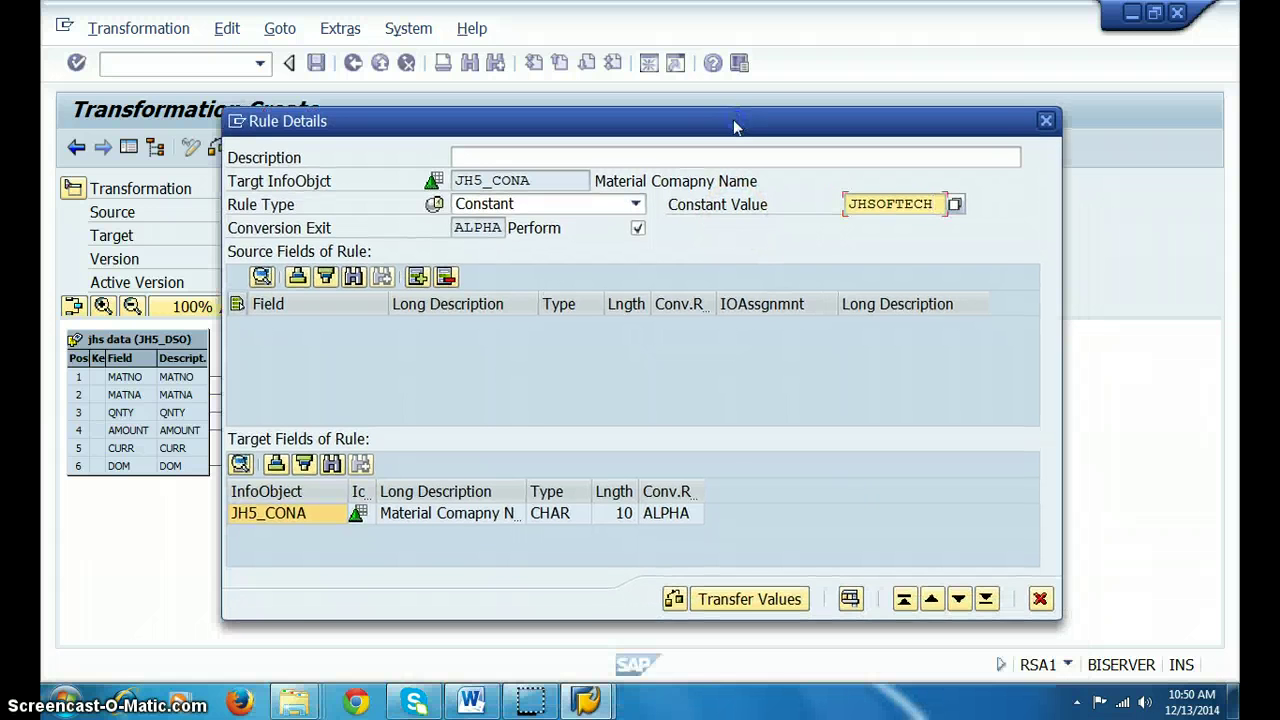
{"action": "left_click", "coordinate": [742, 596]}
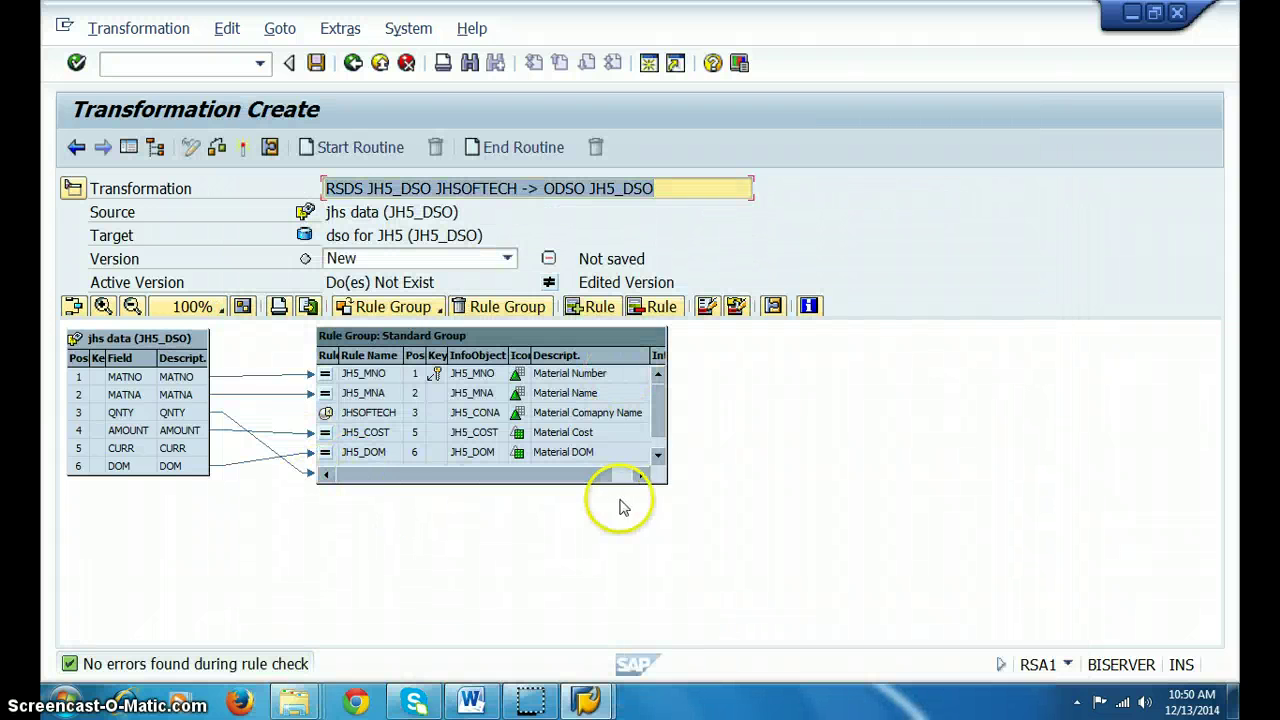
Enlarge the standard rule group box and change the rule type of JH5_COST to Formula
{"action": "left_click_drag", "start_coordinate": [664, 480], "coordinate": [683, 567]}
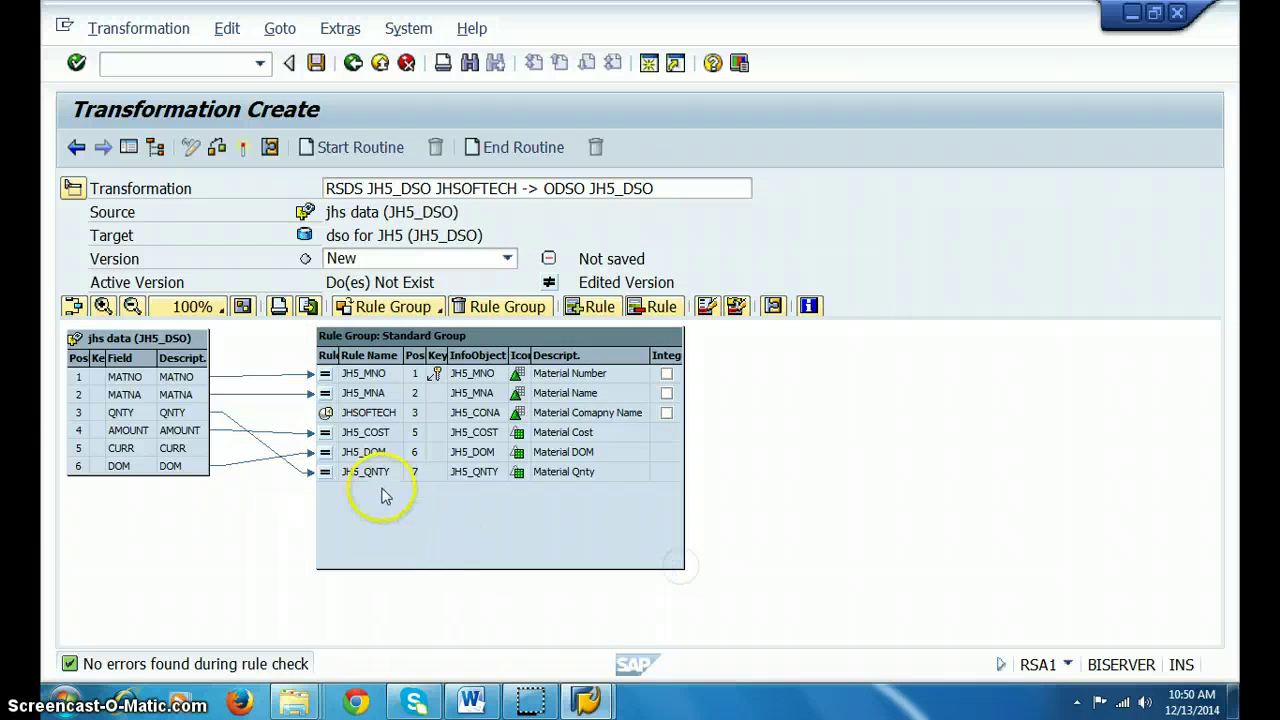
{"action": "double_click", "coordinate": [325, 478]}
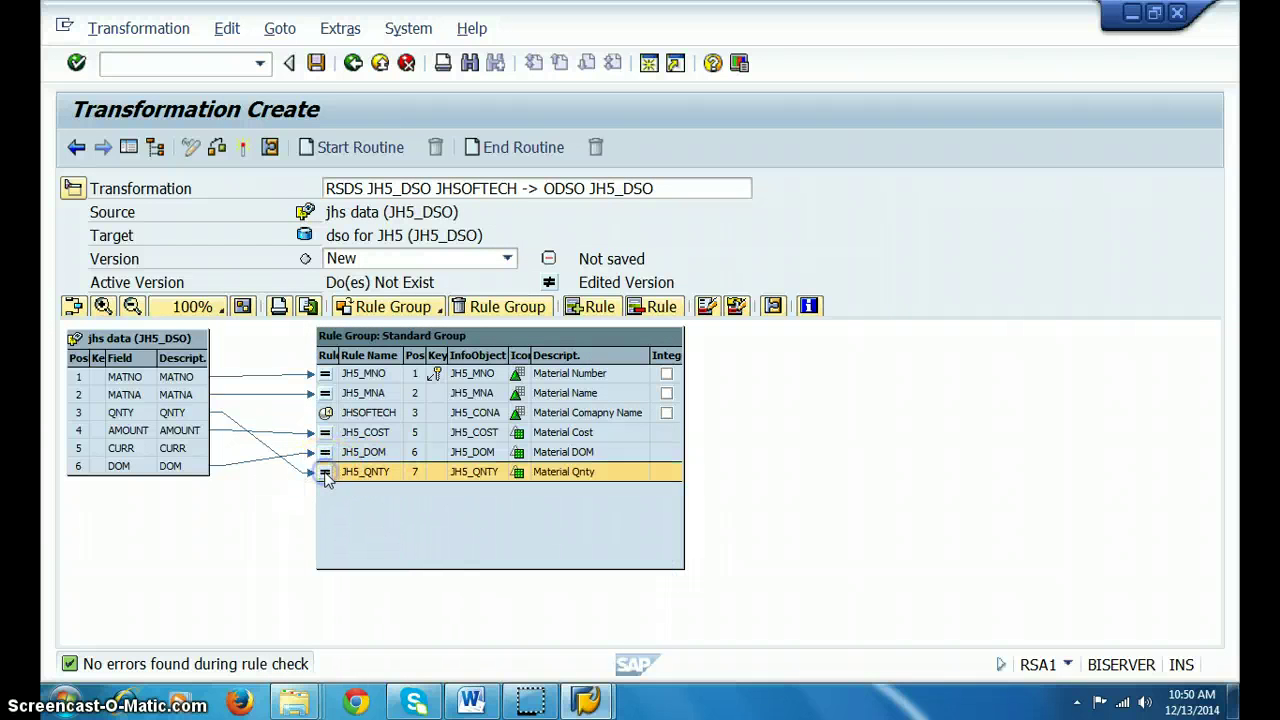
{"action": "left_click", "coordinate": [1063, 183]}
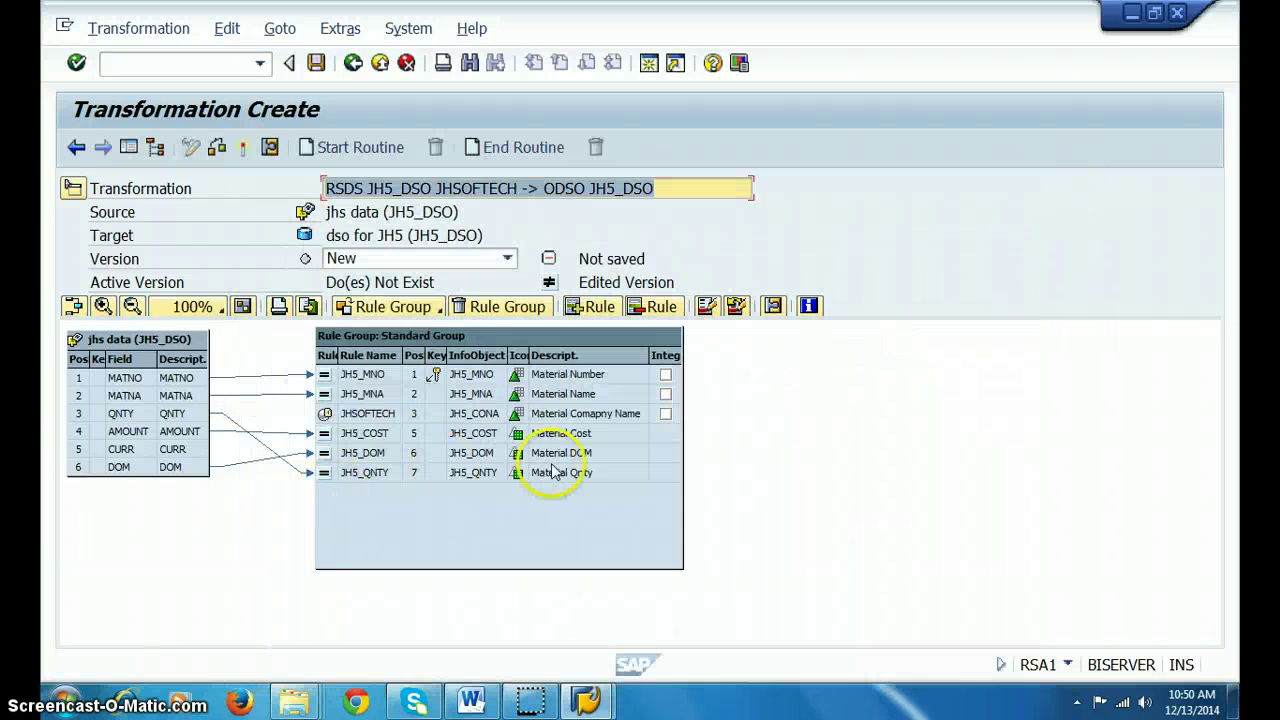
{"action": "double_click", "coordinate": [323, 434]}
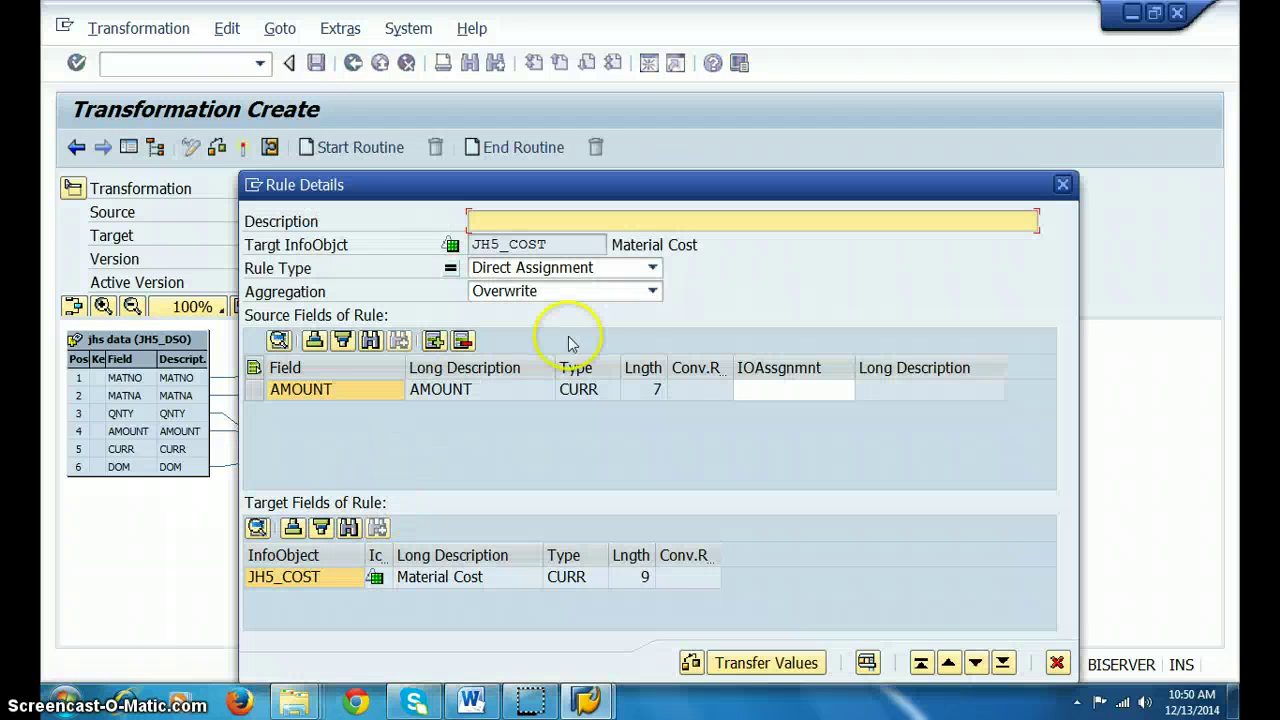
{"action": "left_click", "coordinate": [652, 268]}
{"action": "left_click", "coordinate": [582, 327]}
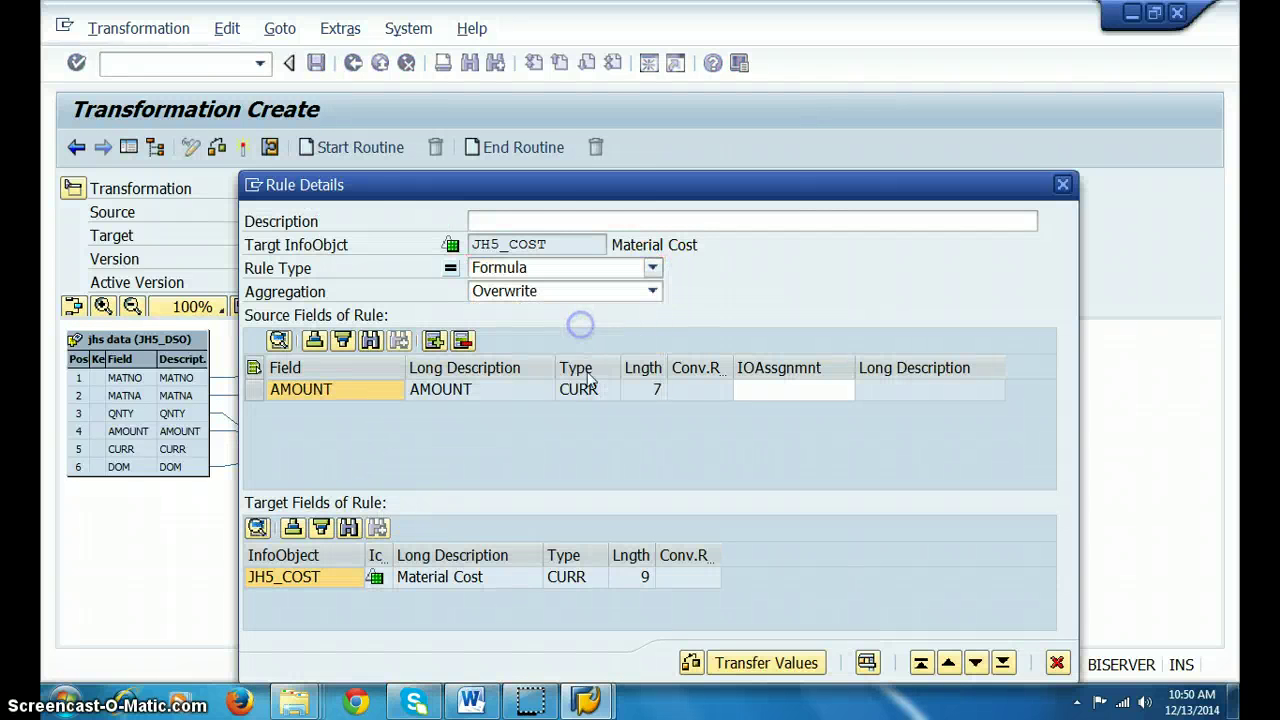